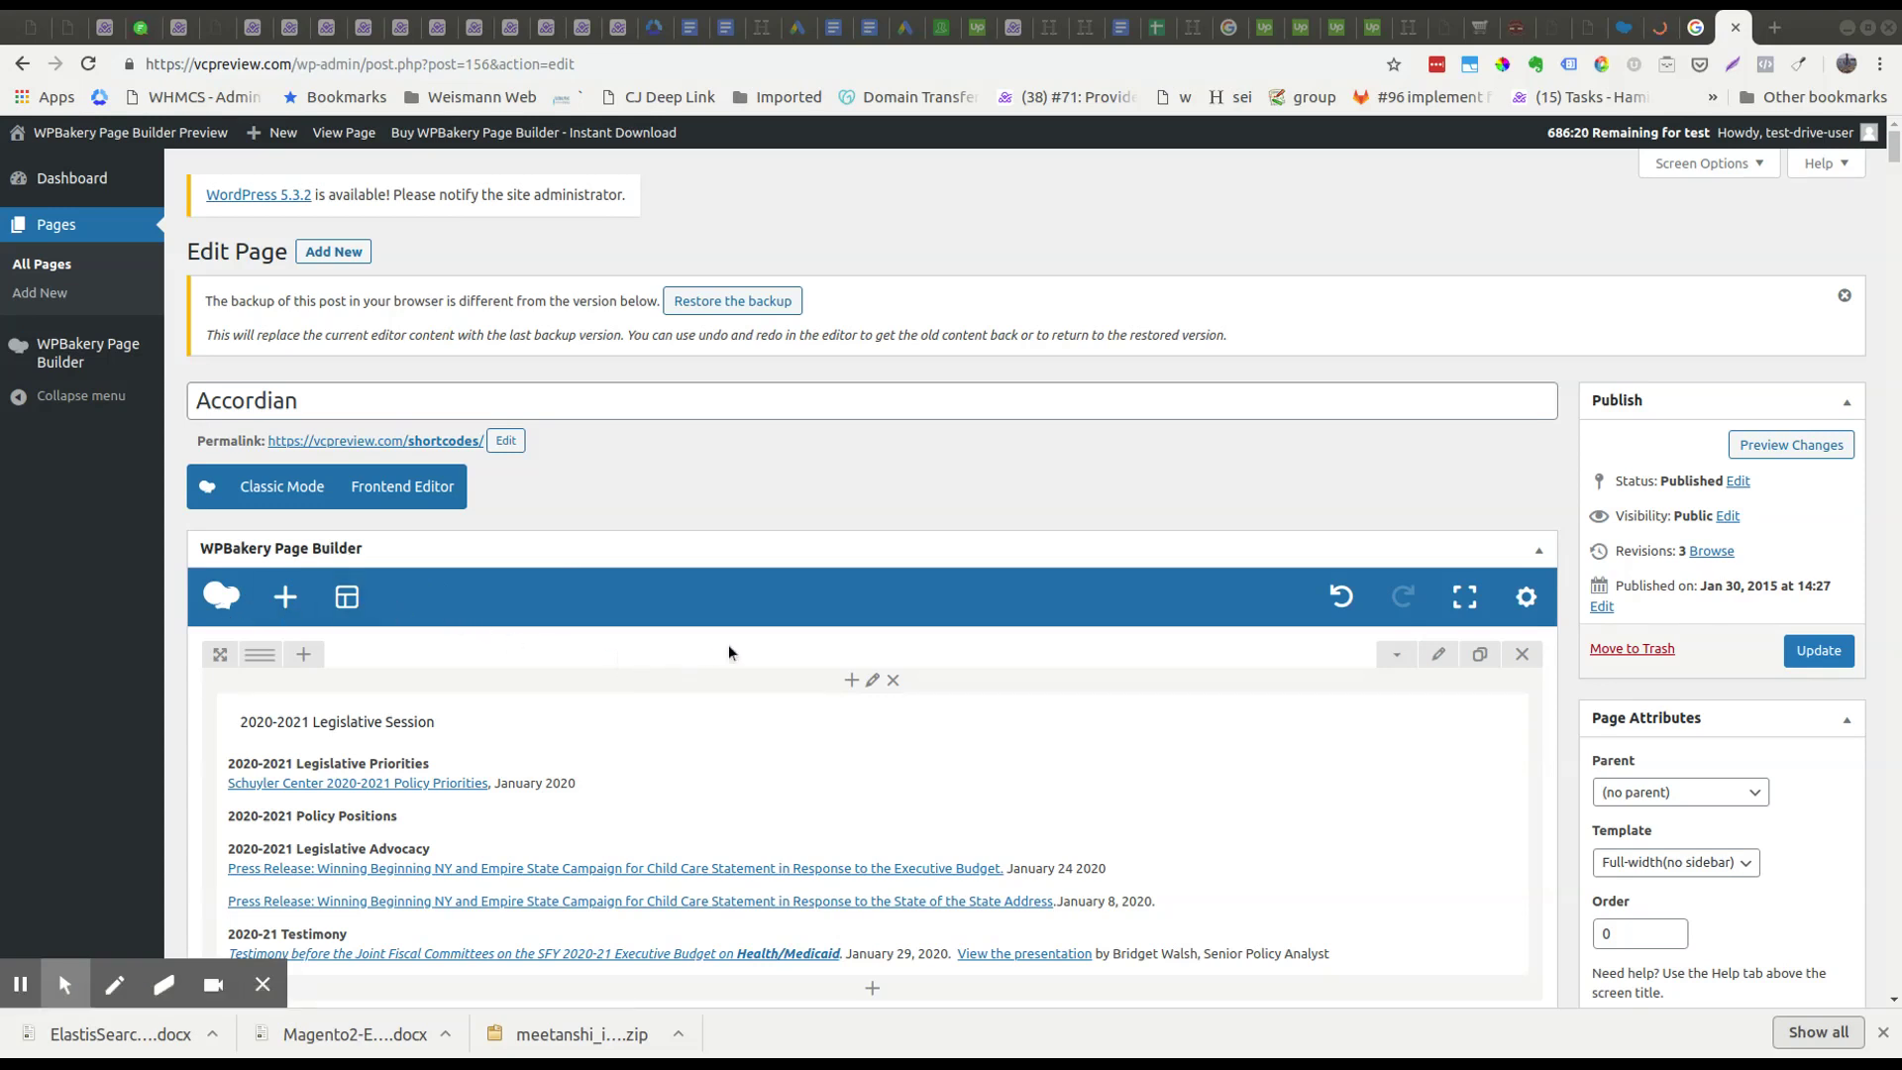
# Step: Add an extra column to the text block row, then delete that empty column again
pyautogui.scroll(-3, 729, 666)
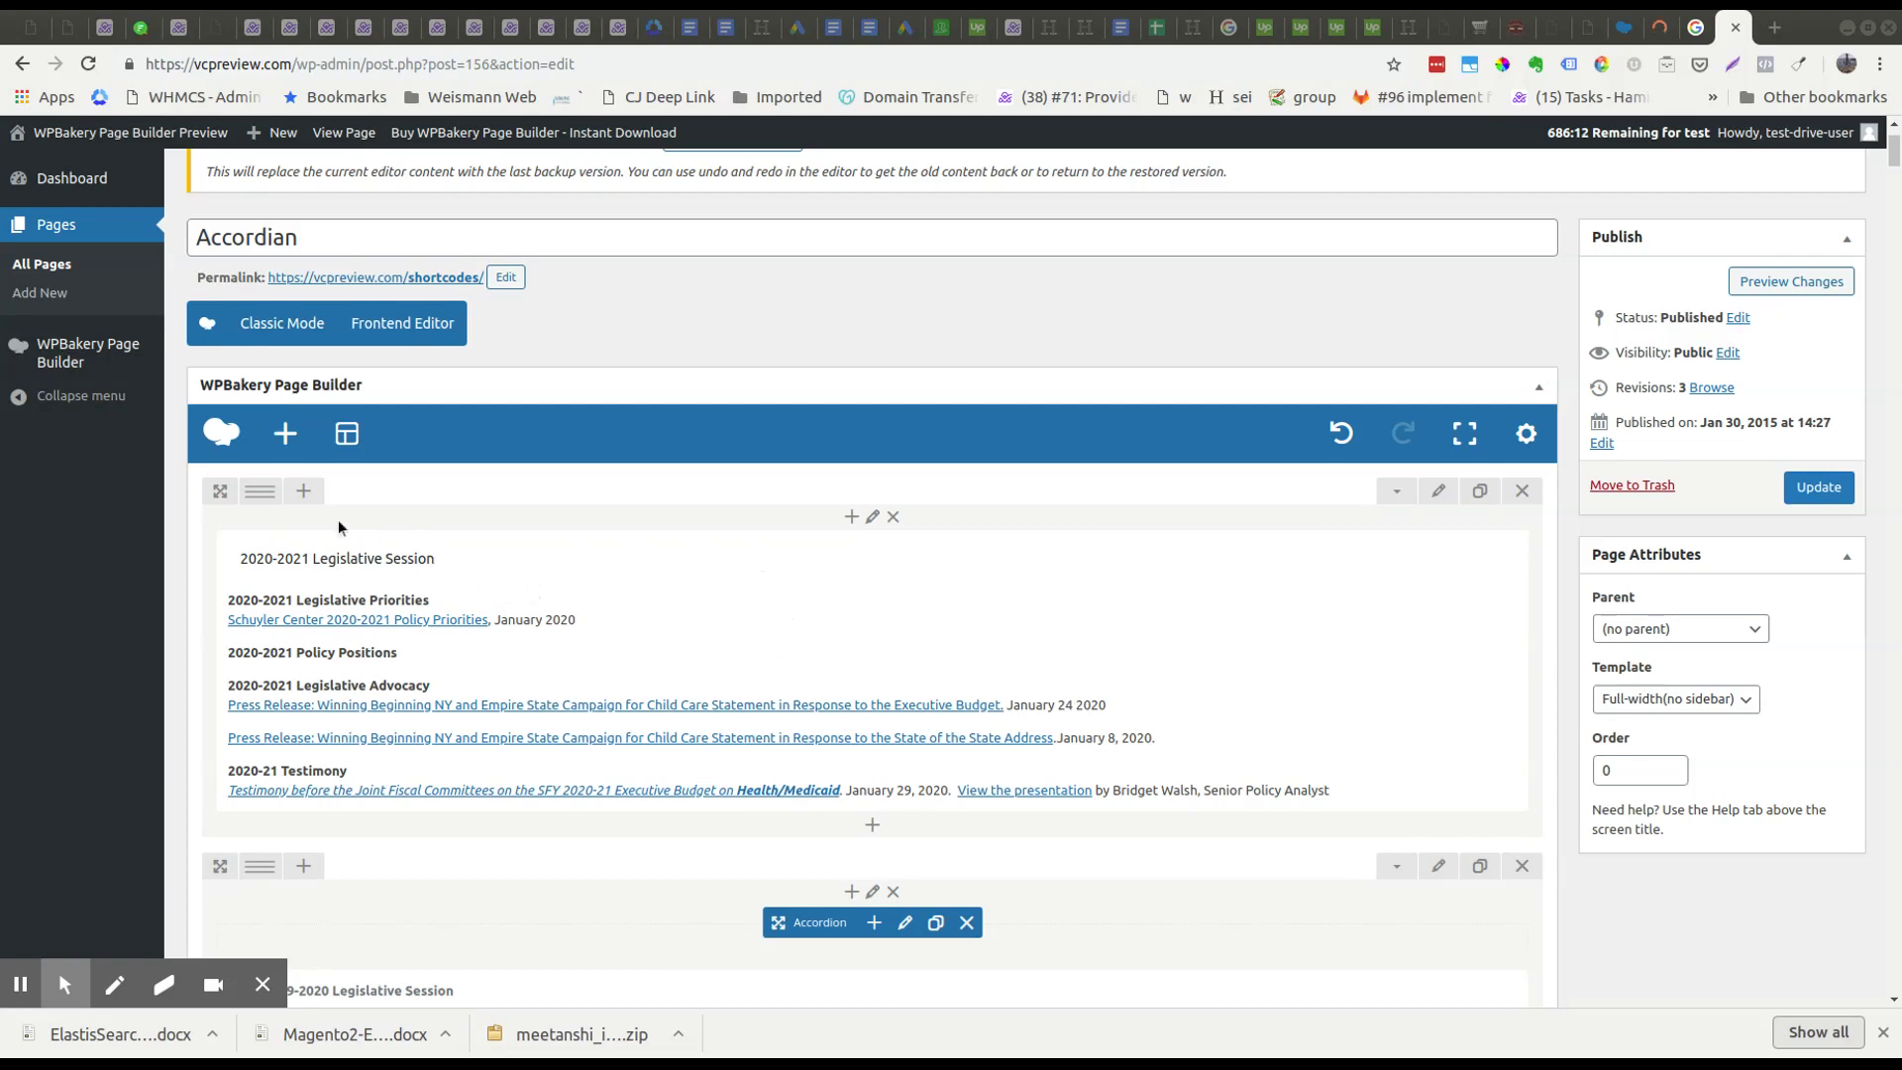
pyautogui.moveTo(259, 493)
pyautogui.click(309, 493)
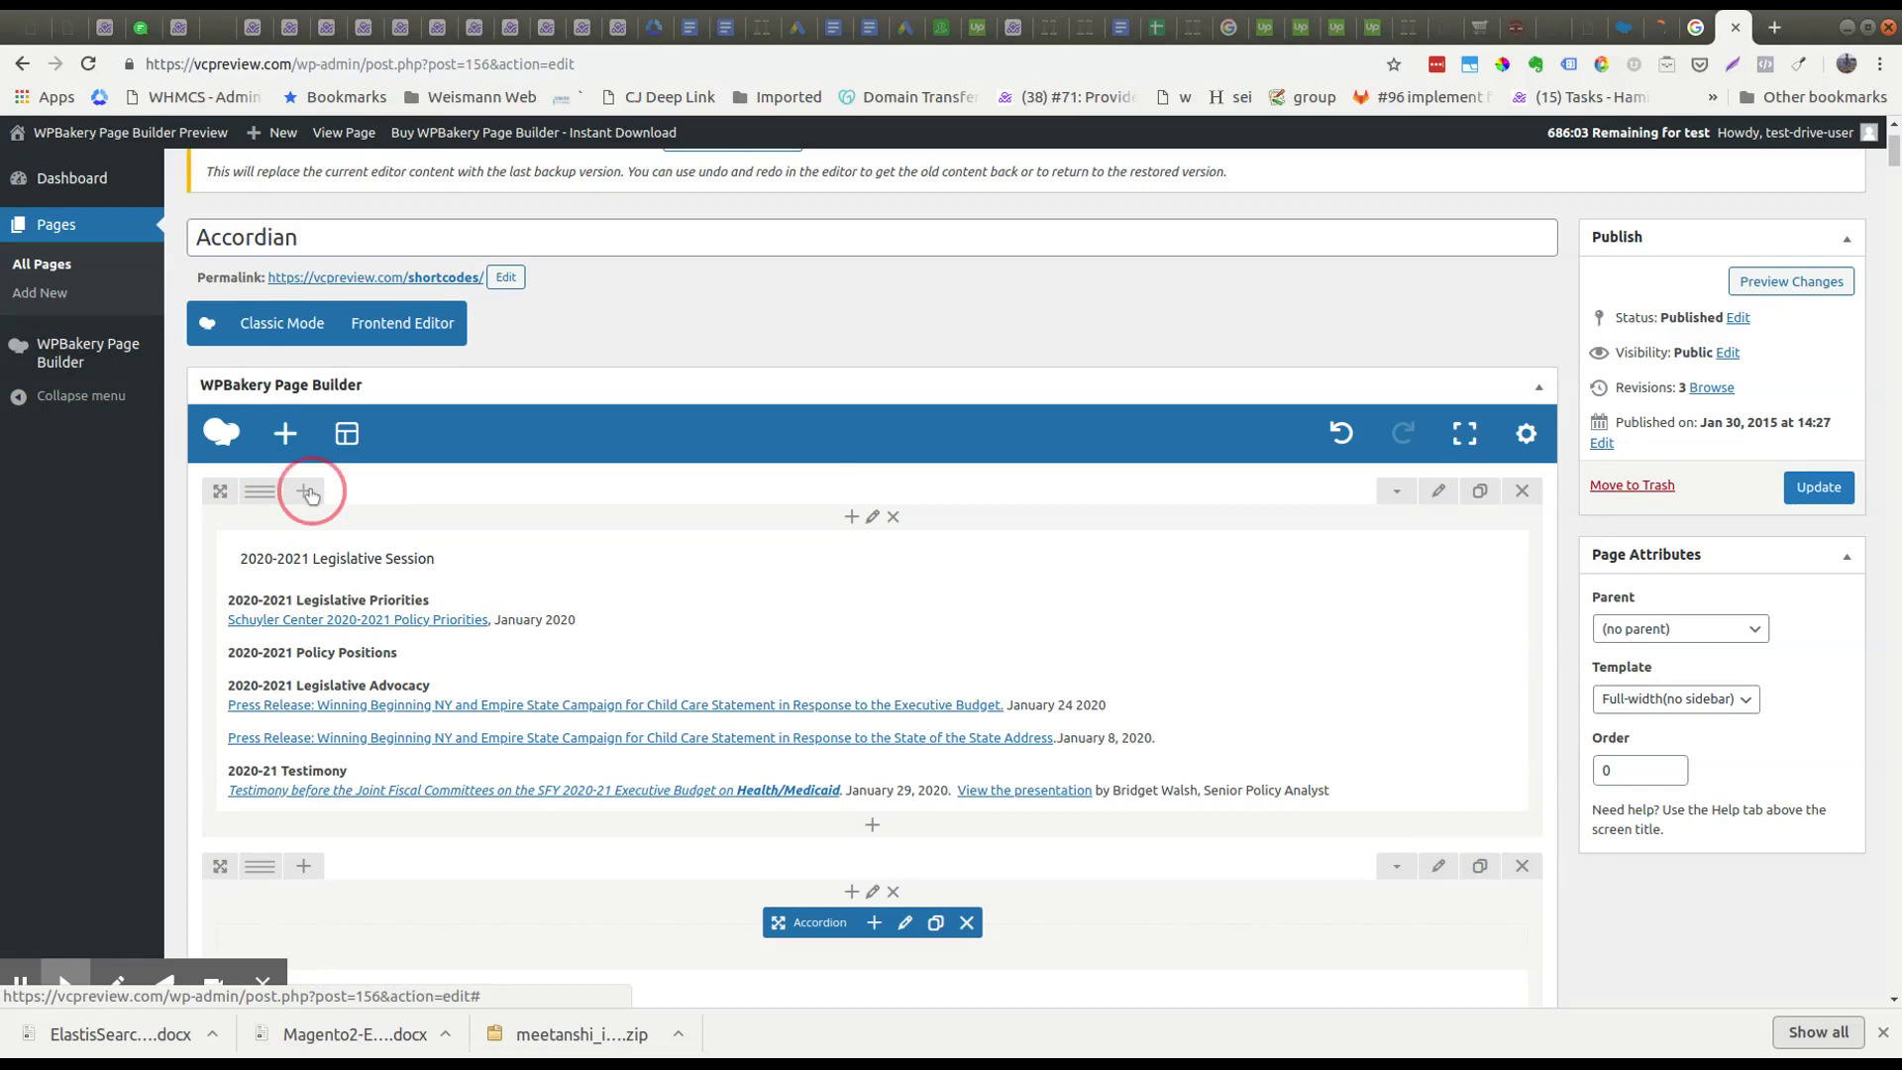
pyautogui.scroll(-3, 679, 644)
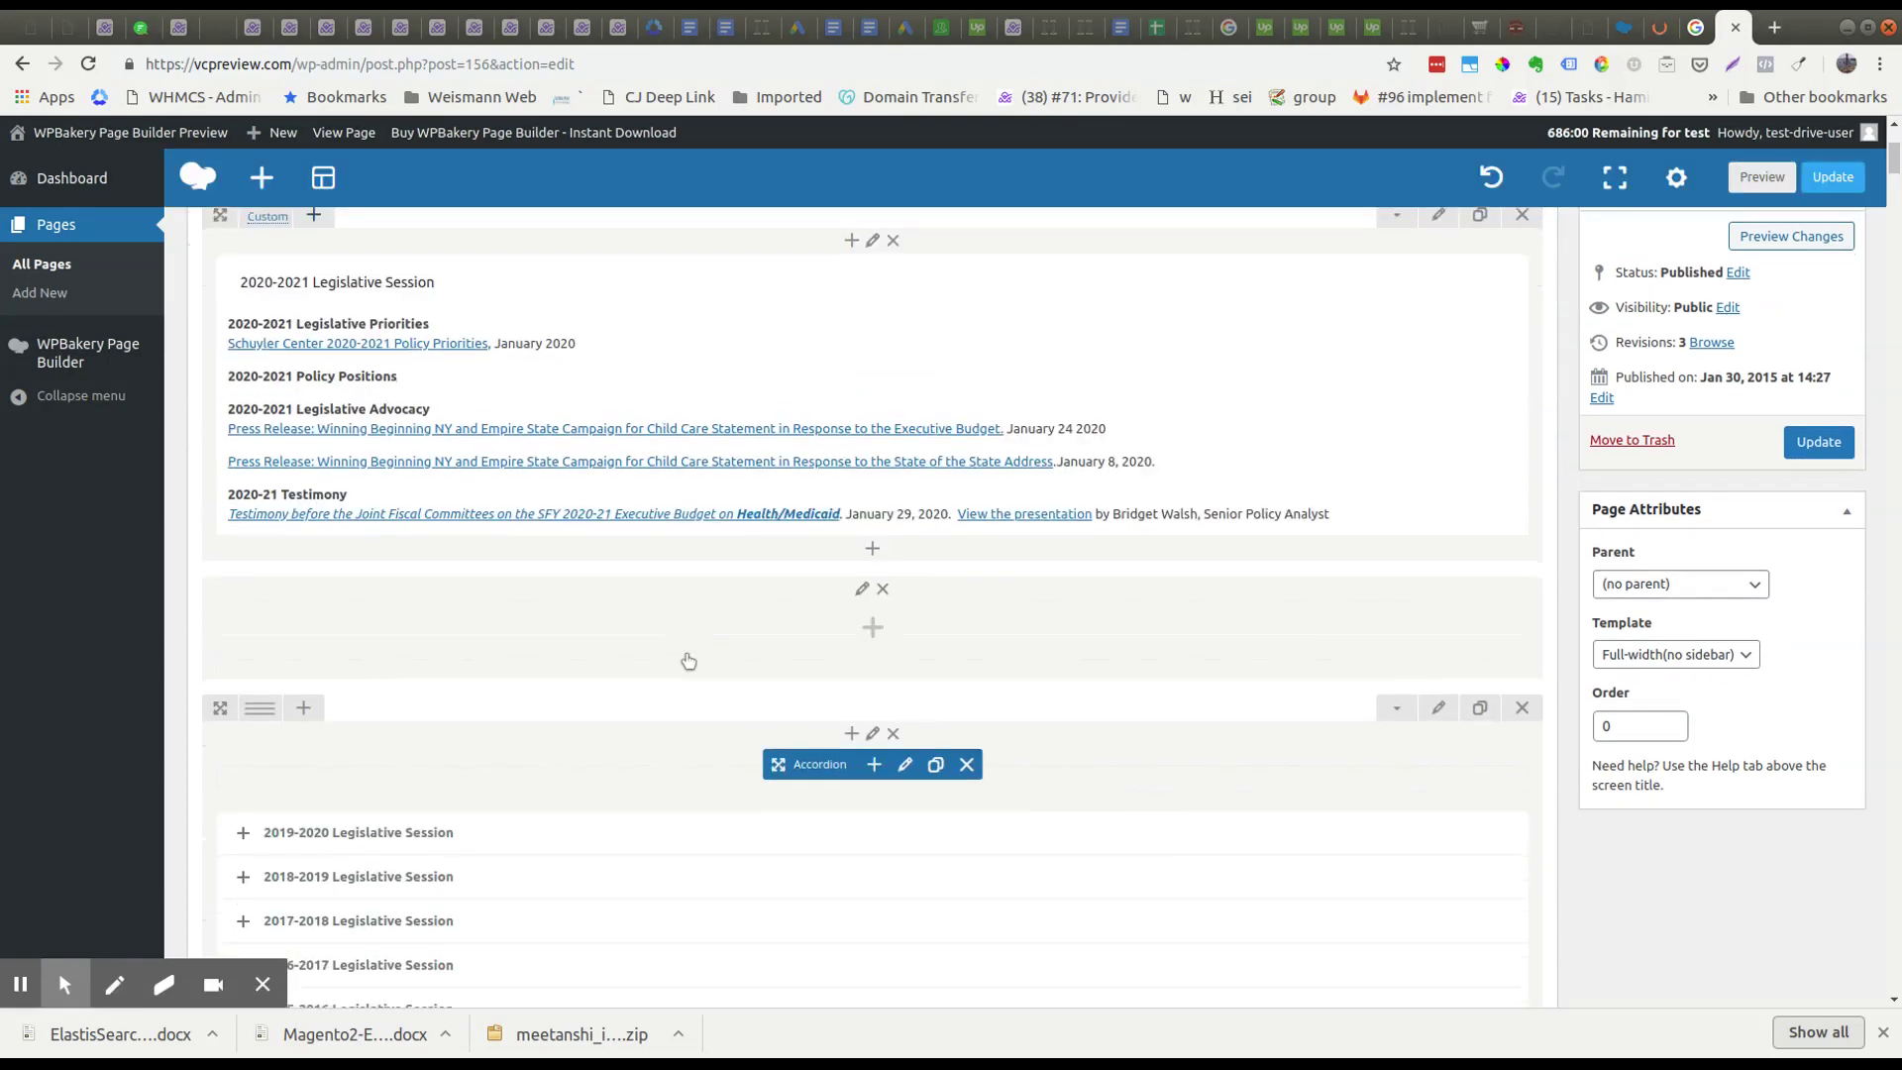
pyautogui.click(883, 590)
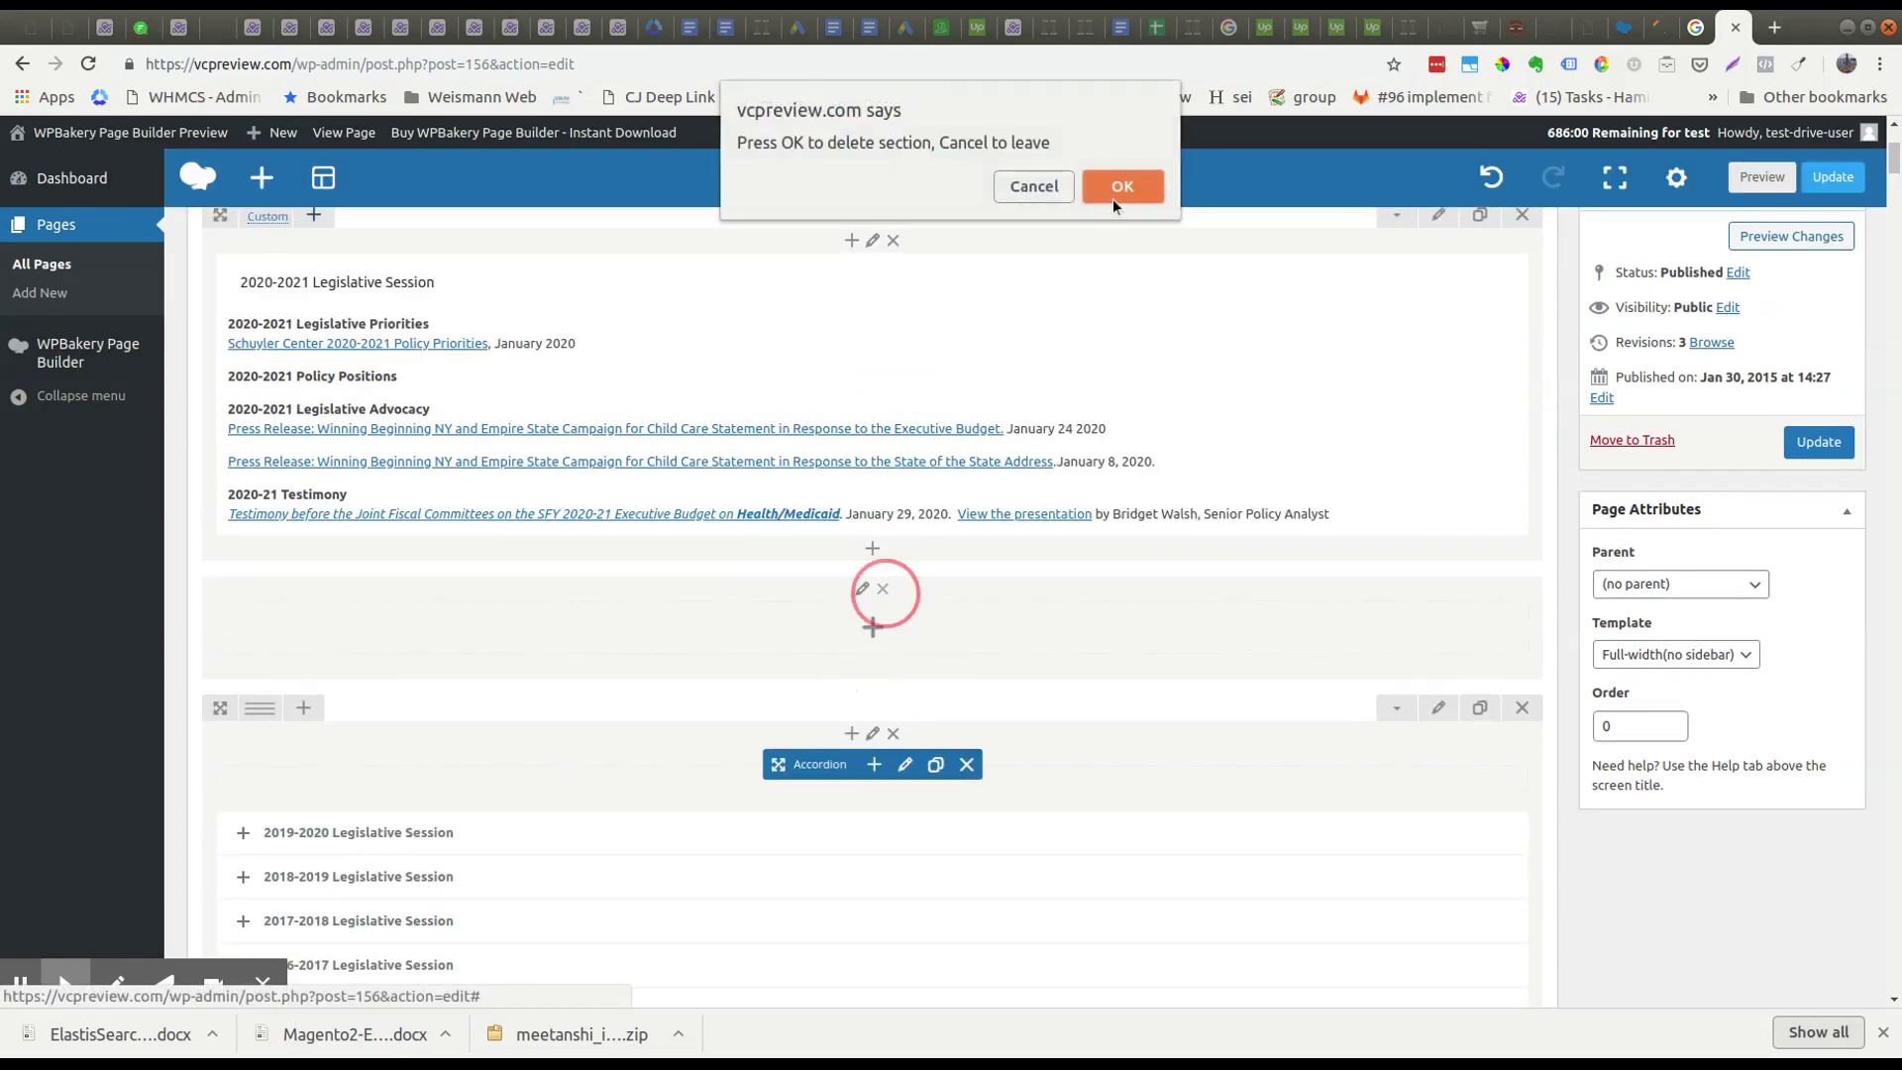
pyautogui.click(1122, 186)
pyautogui.scroll(5, 859, 463)
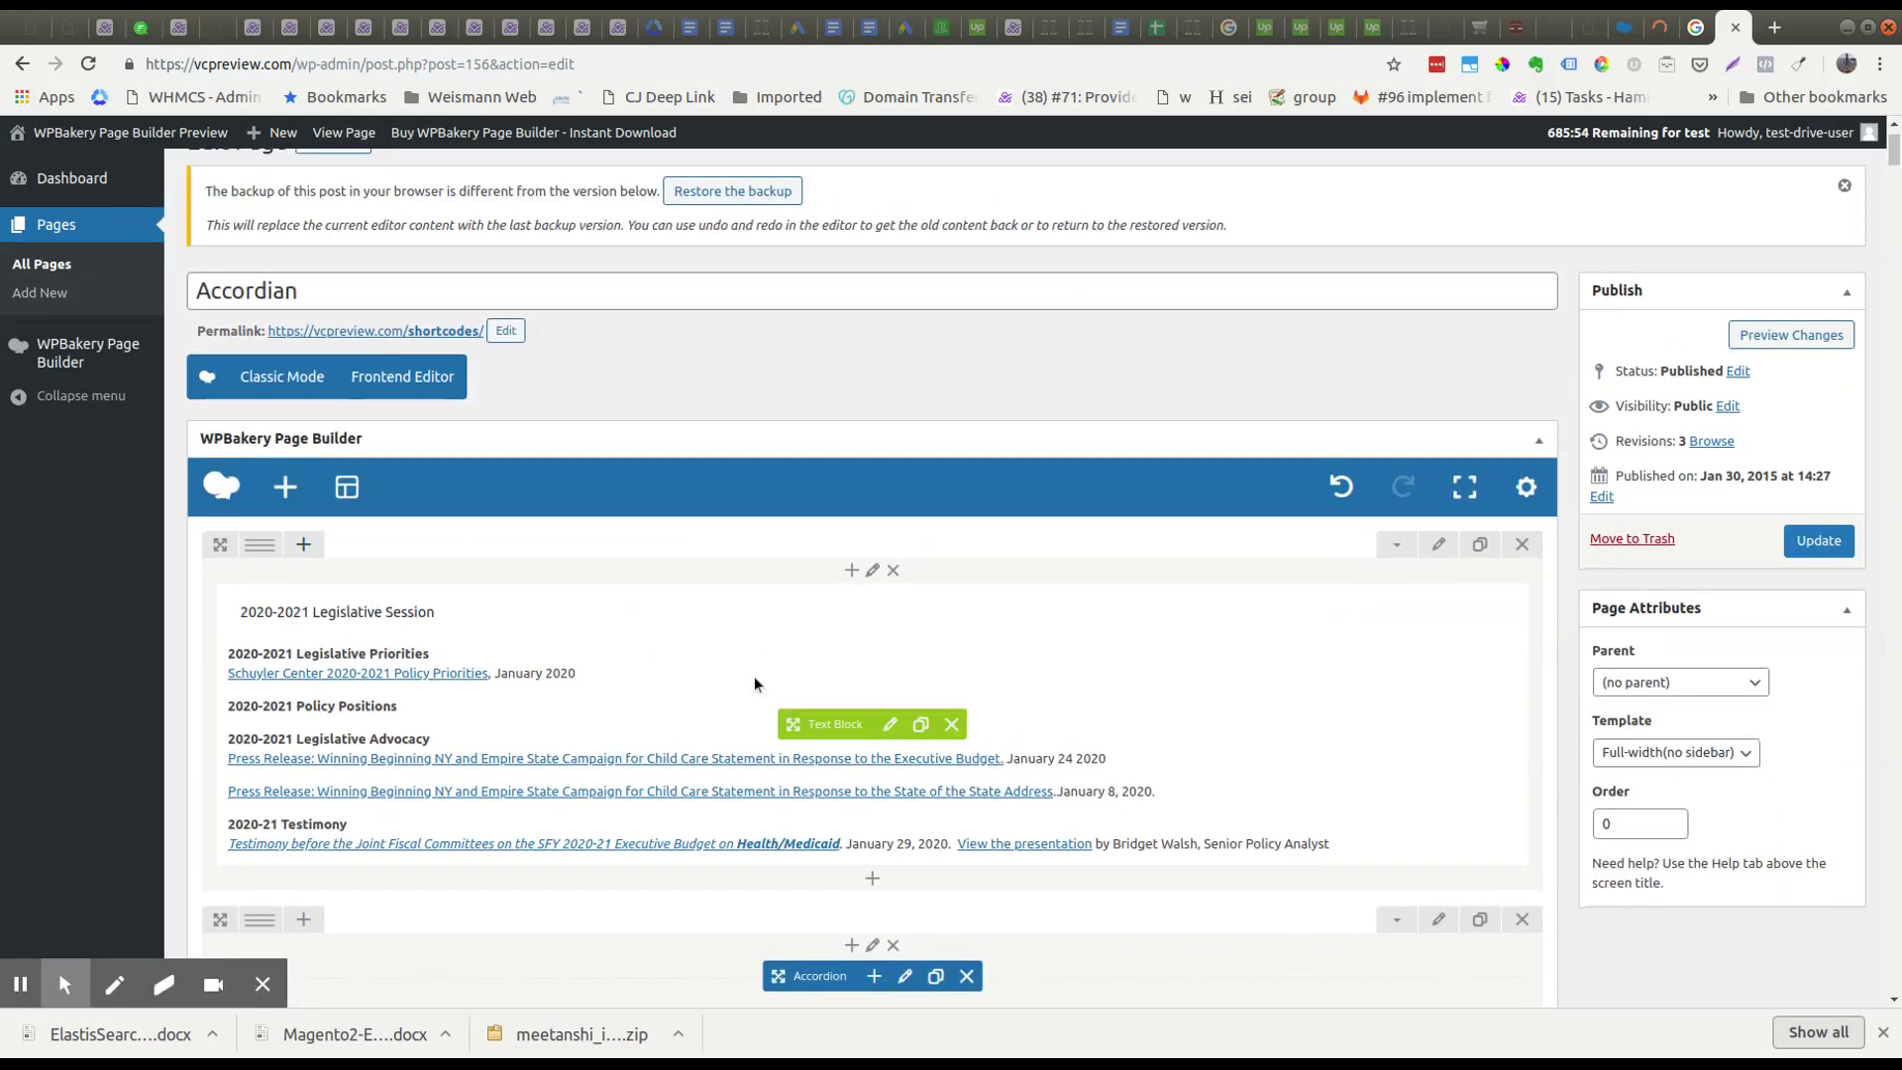
pyautogui.scroll(-5, 753, 676)
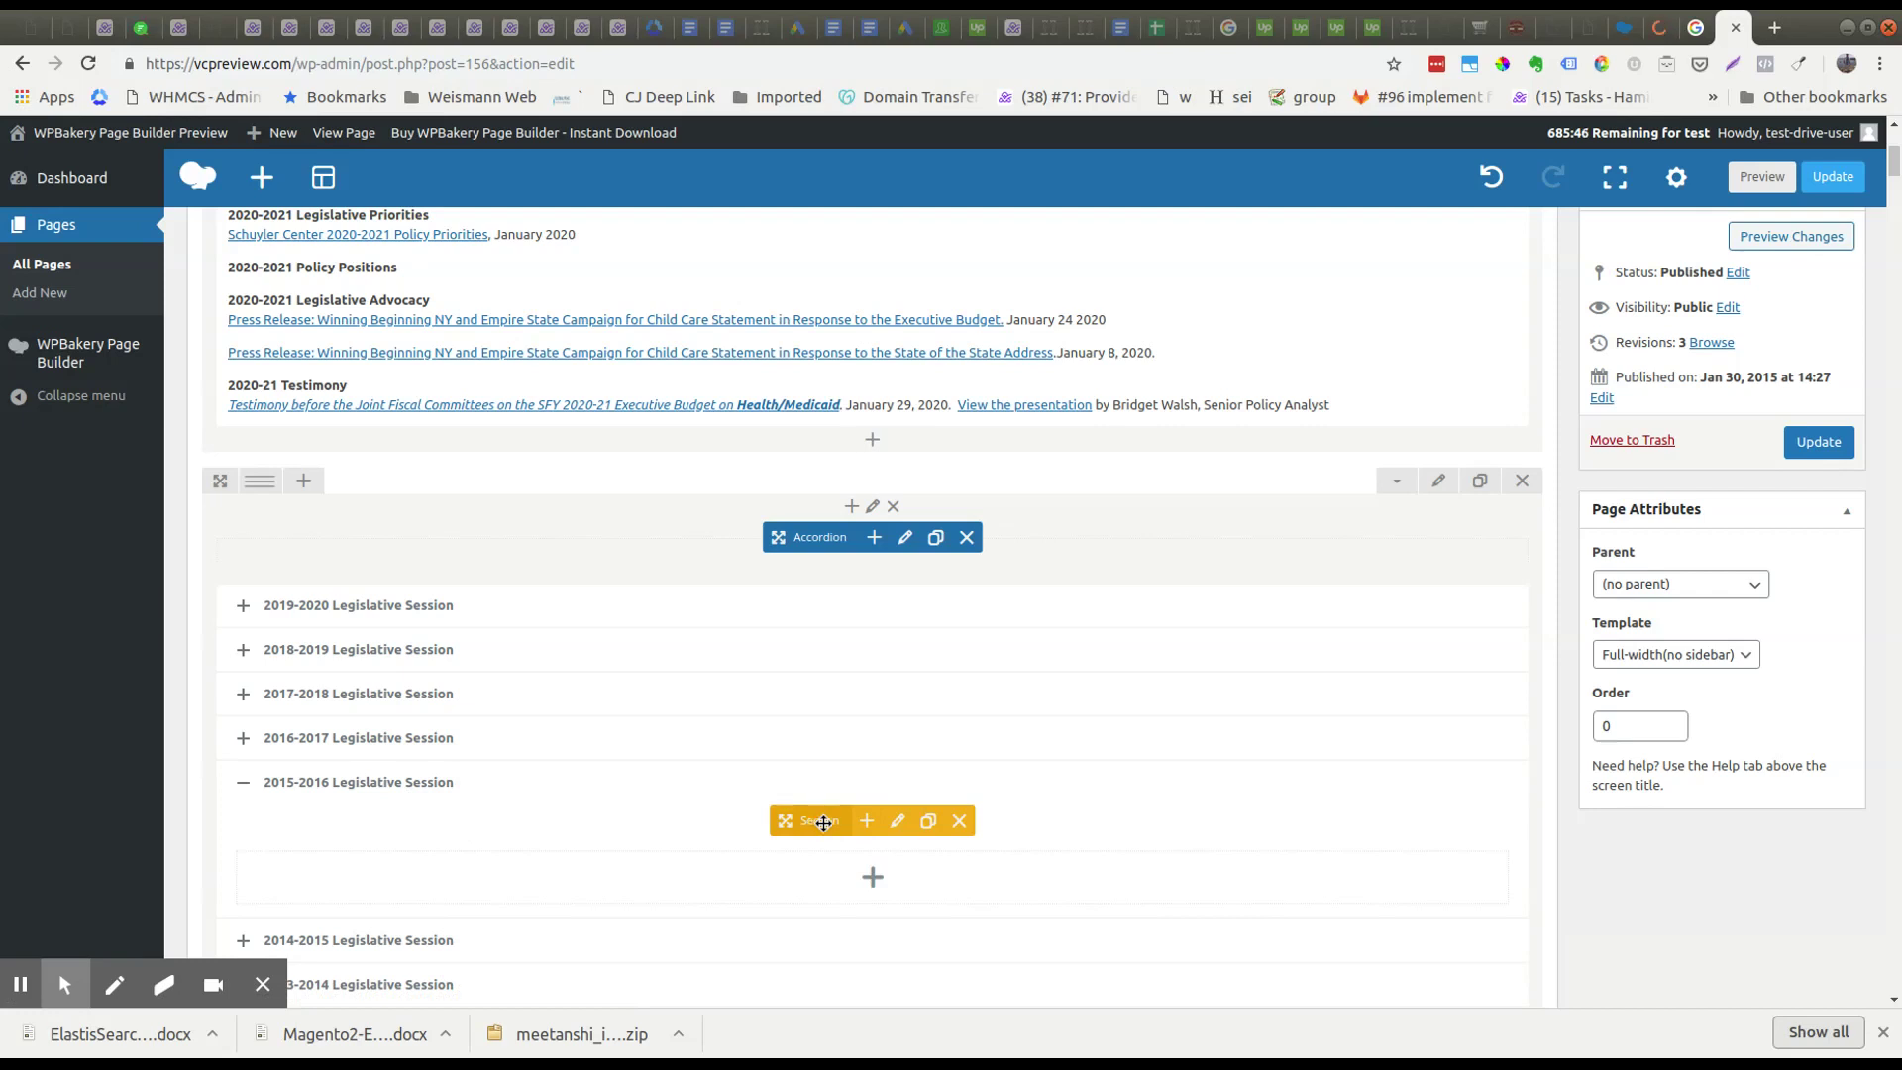
# Step: Check the 2015-2016 accordion section's save options and close its settings unchanged
pyautogui.click(898, 823)
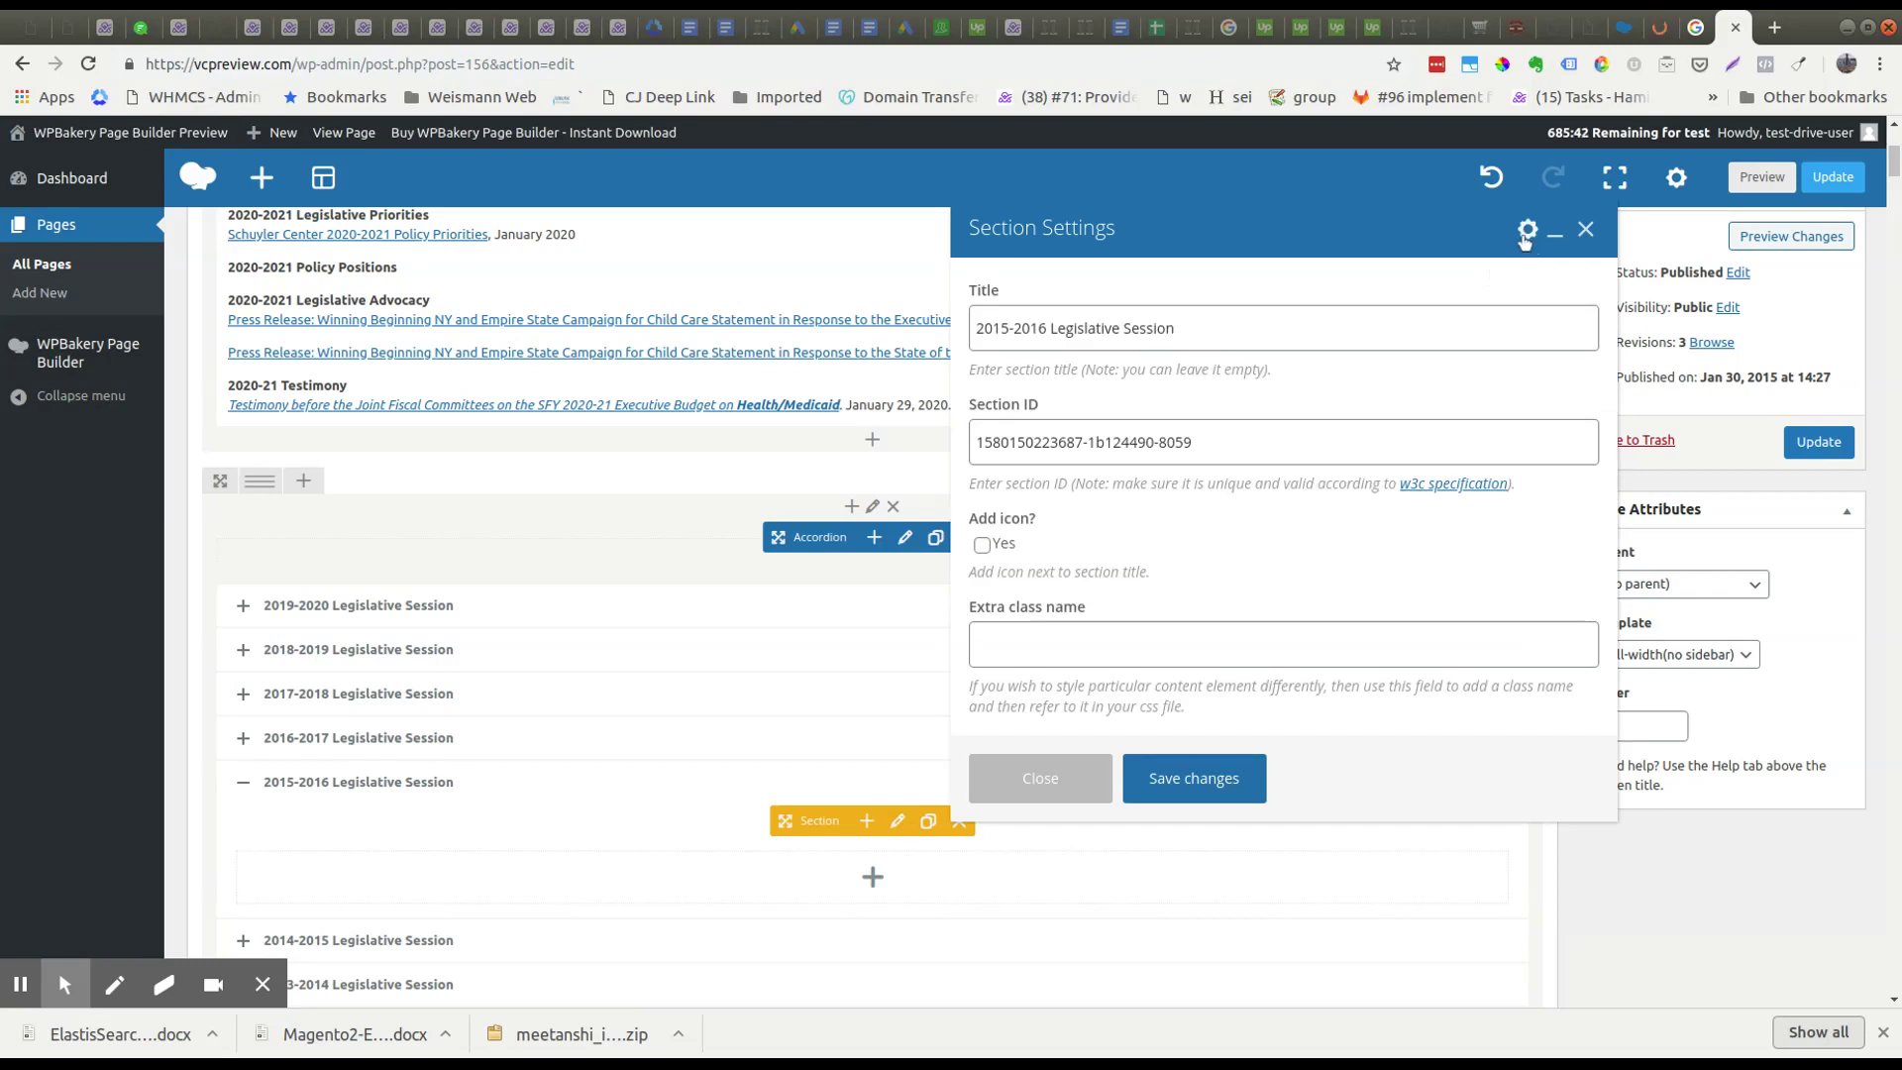
pyautogui.click(1527, 232)
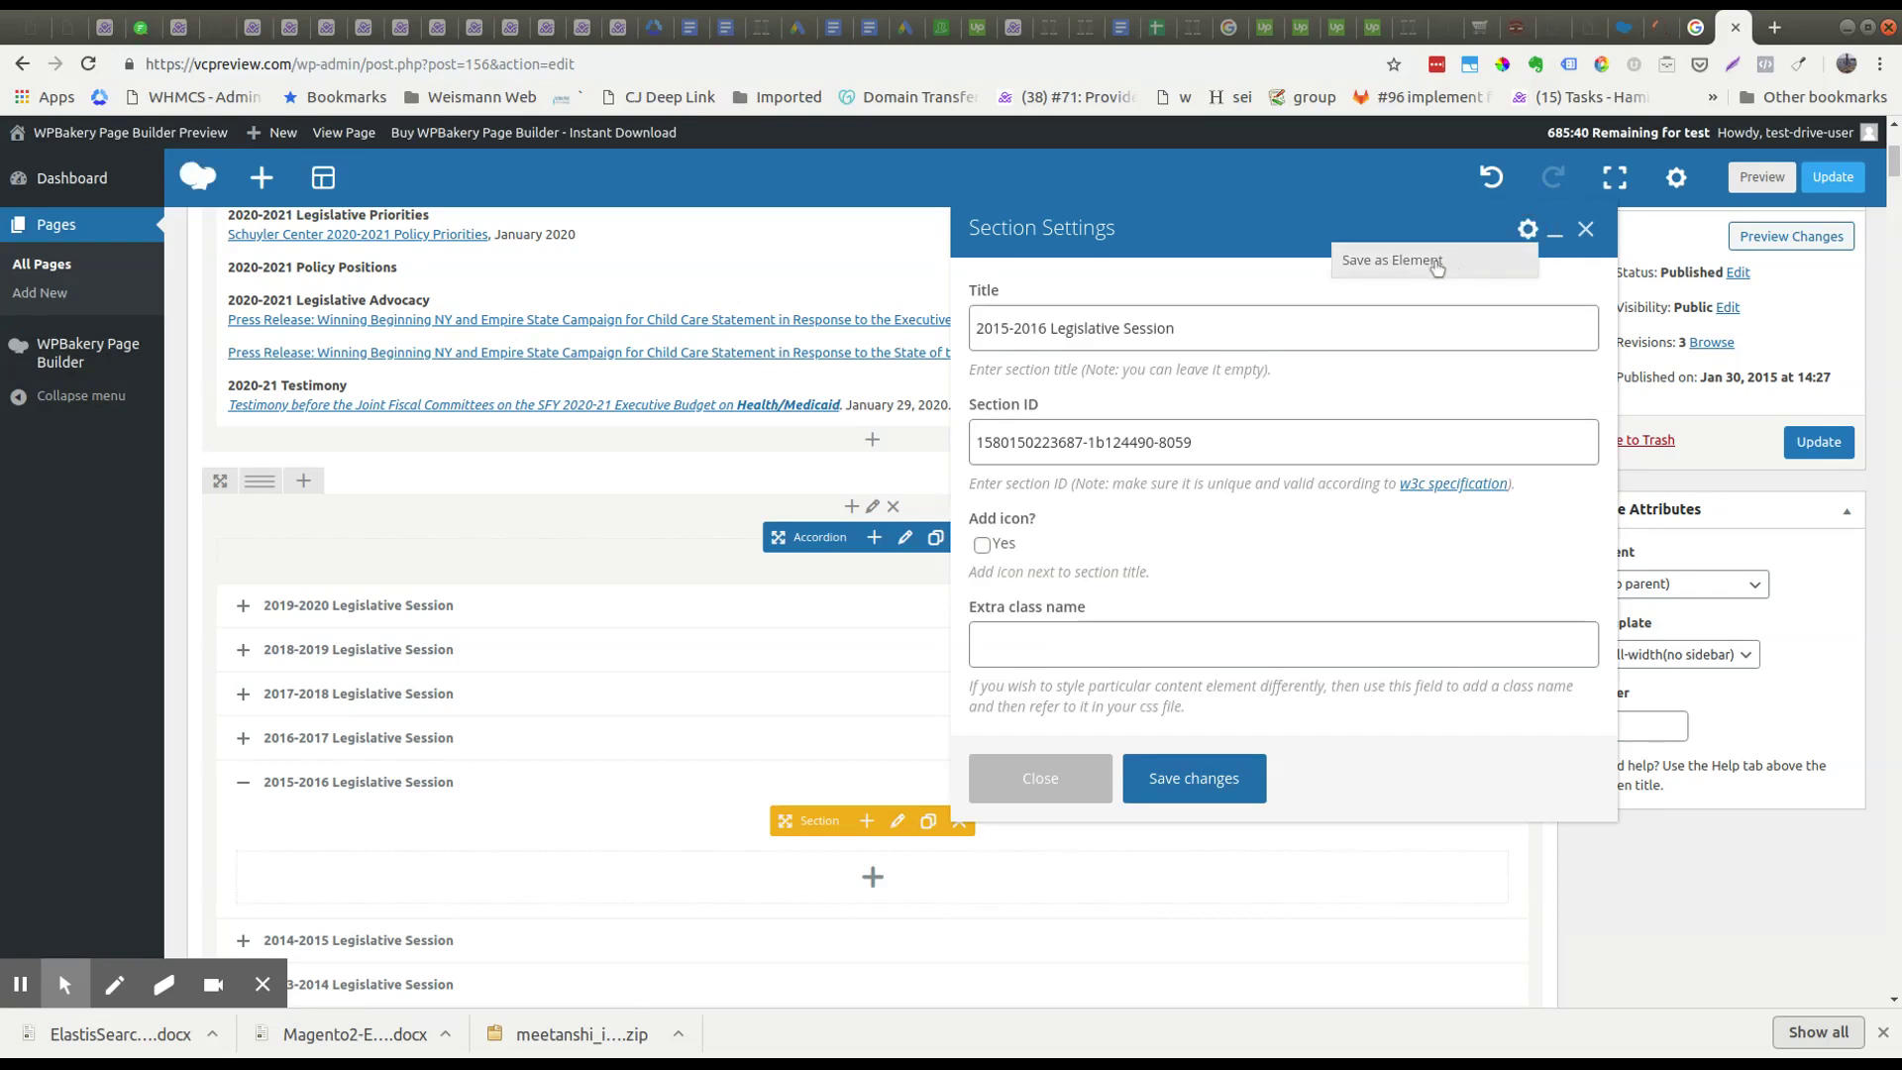
pyautogui.click(1585, 230)
pyautogui.scroll(5, 1069, 427)
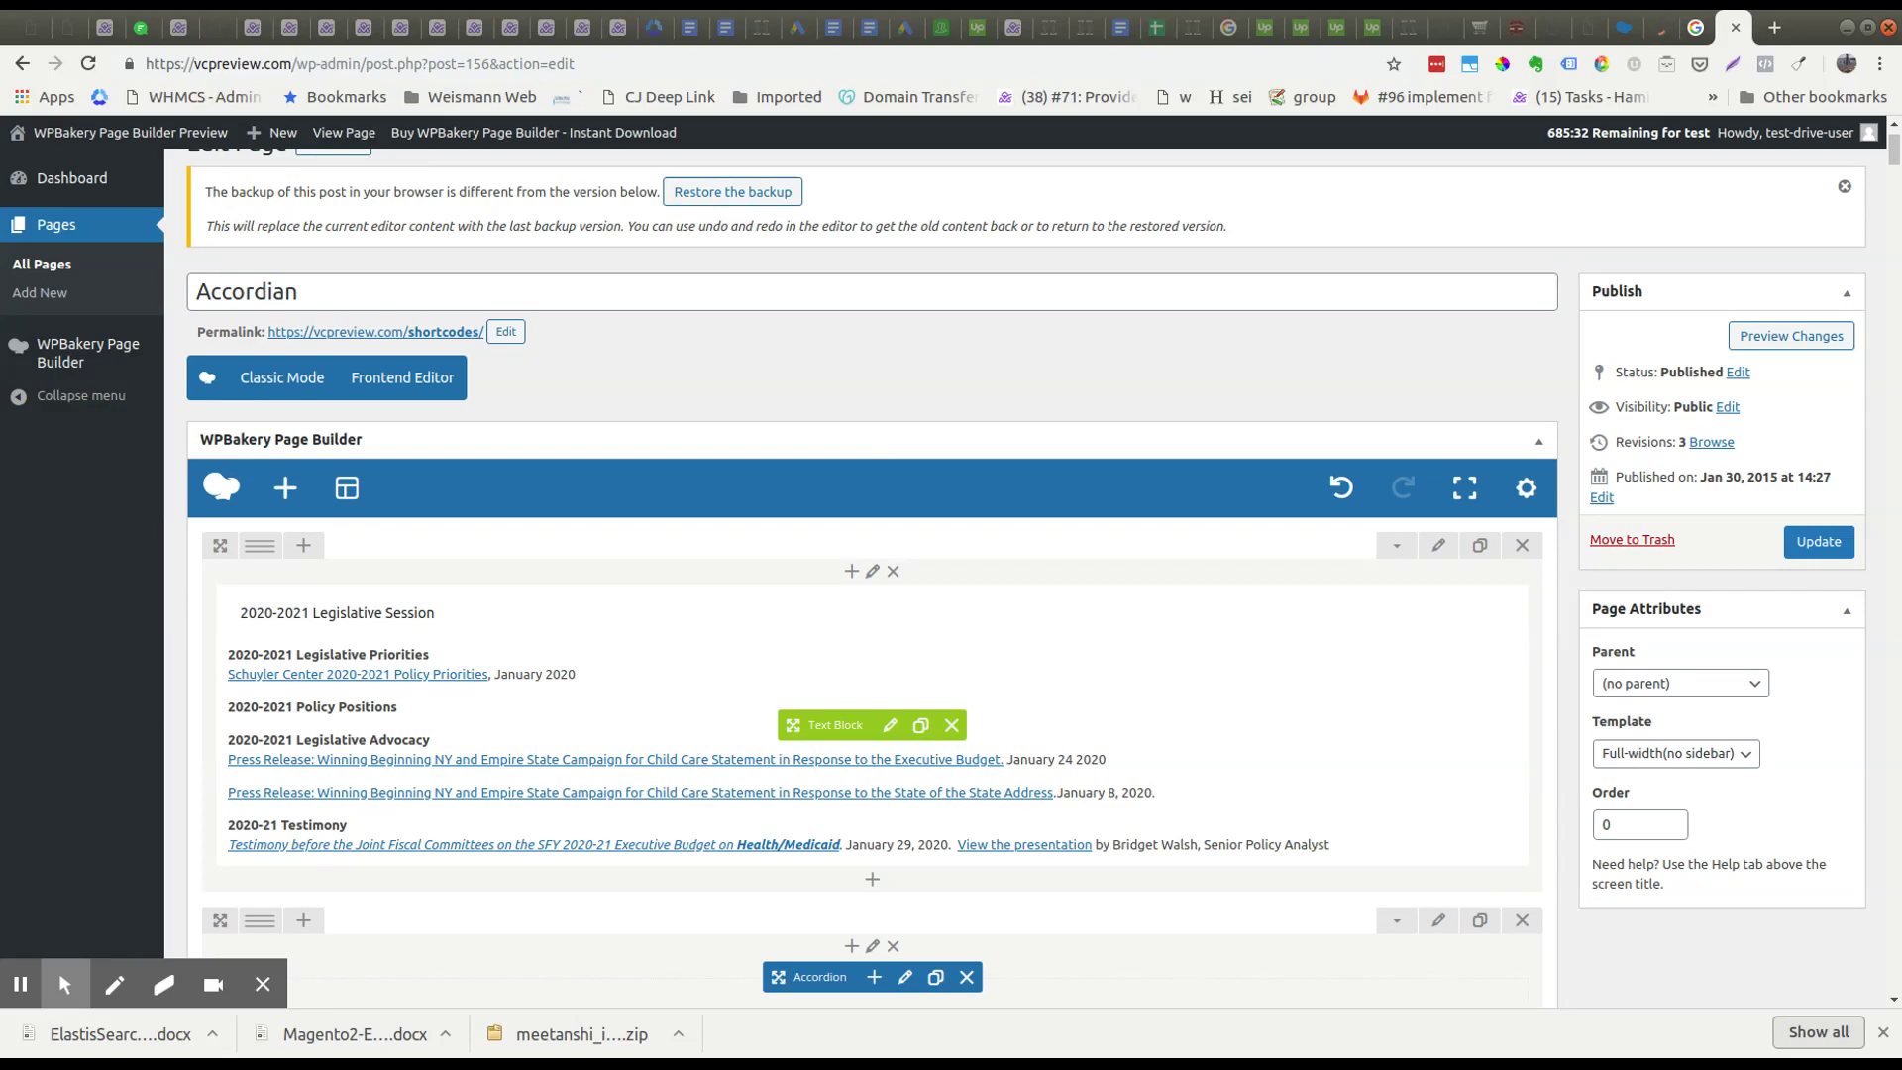
# Step: Save the 2020-2021 text block as the custom element 'Henry's Element' and close its settings
pyautogui.click(889, 728)
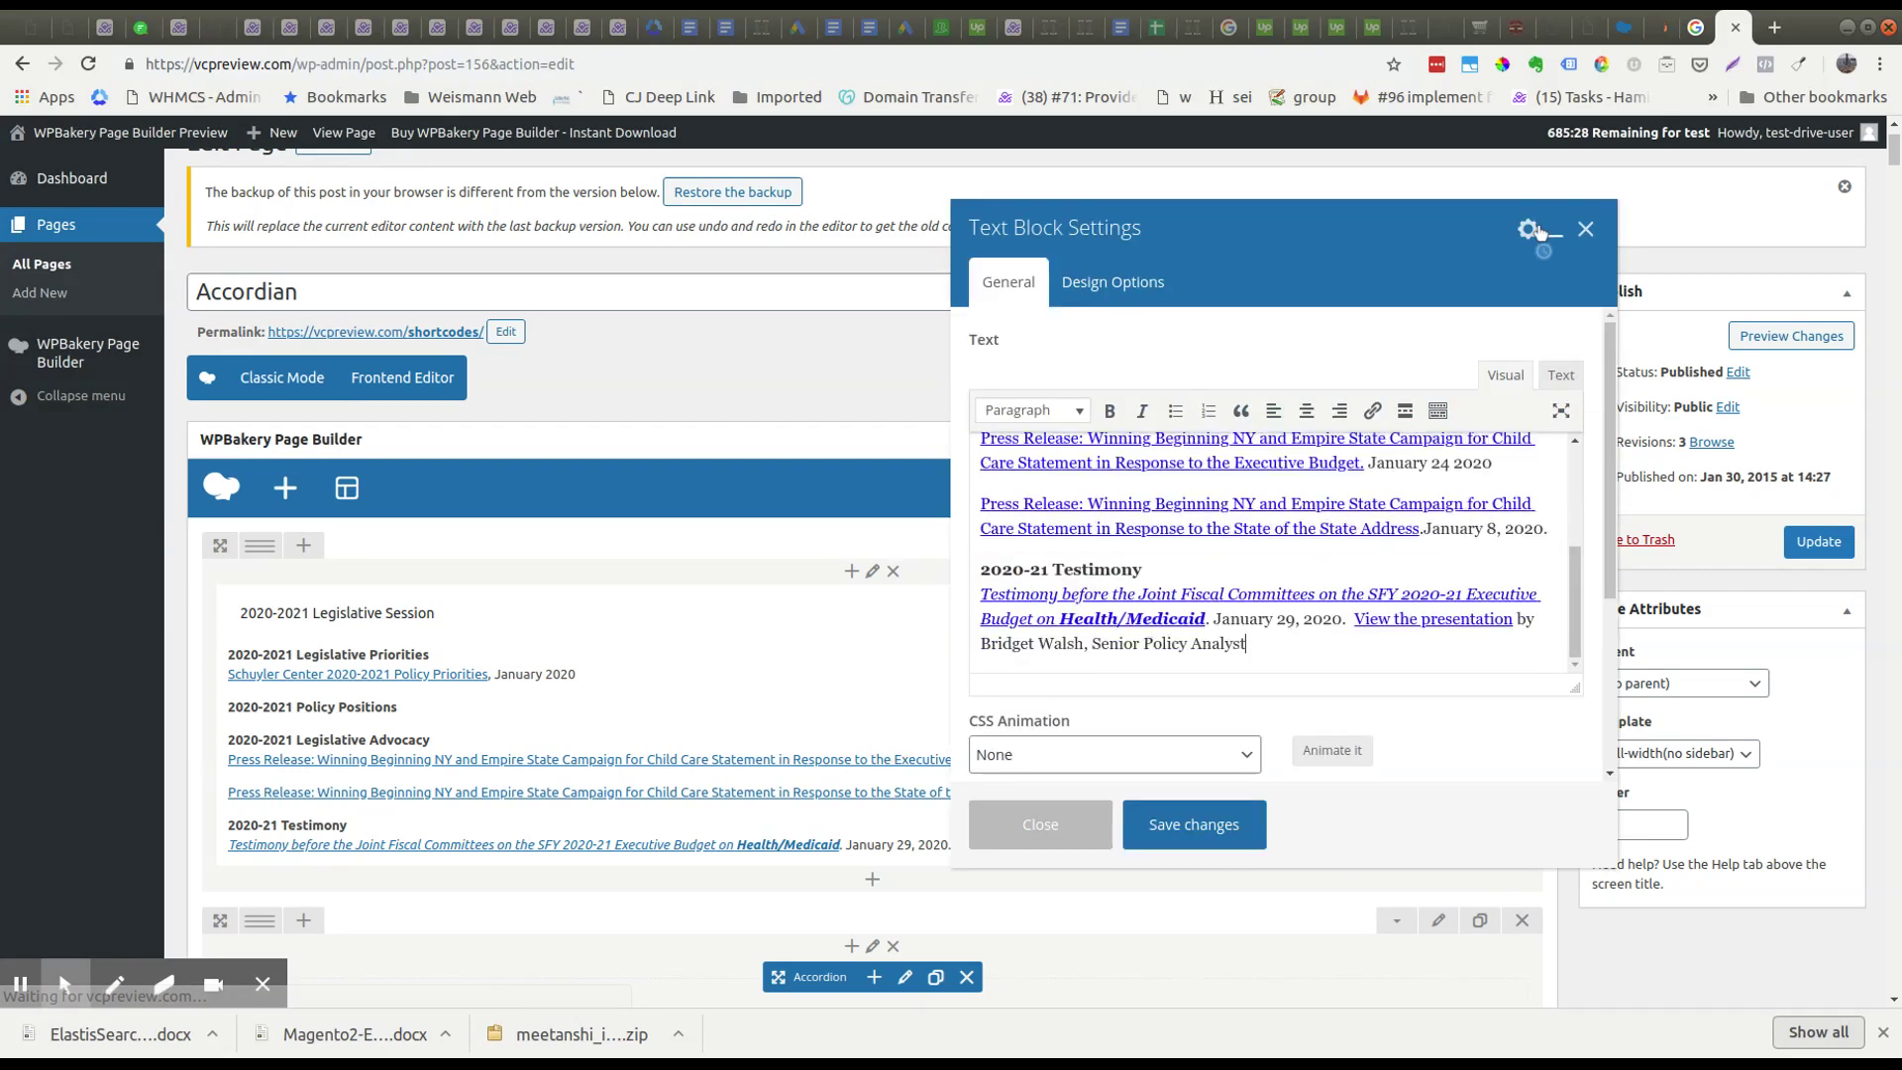
pyautogui.moveTo(1530, 229)
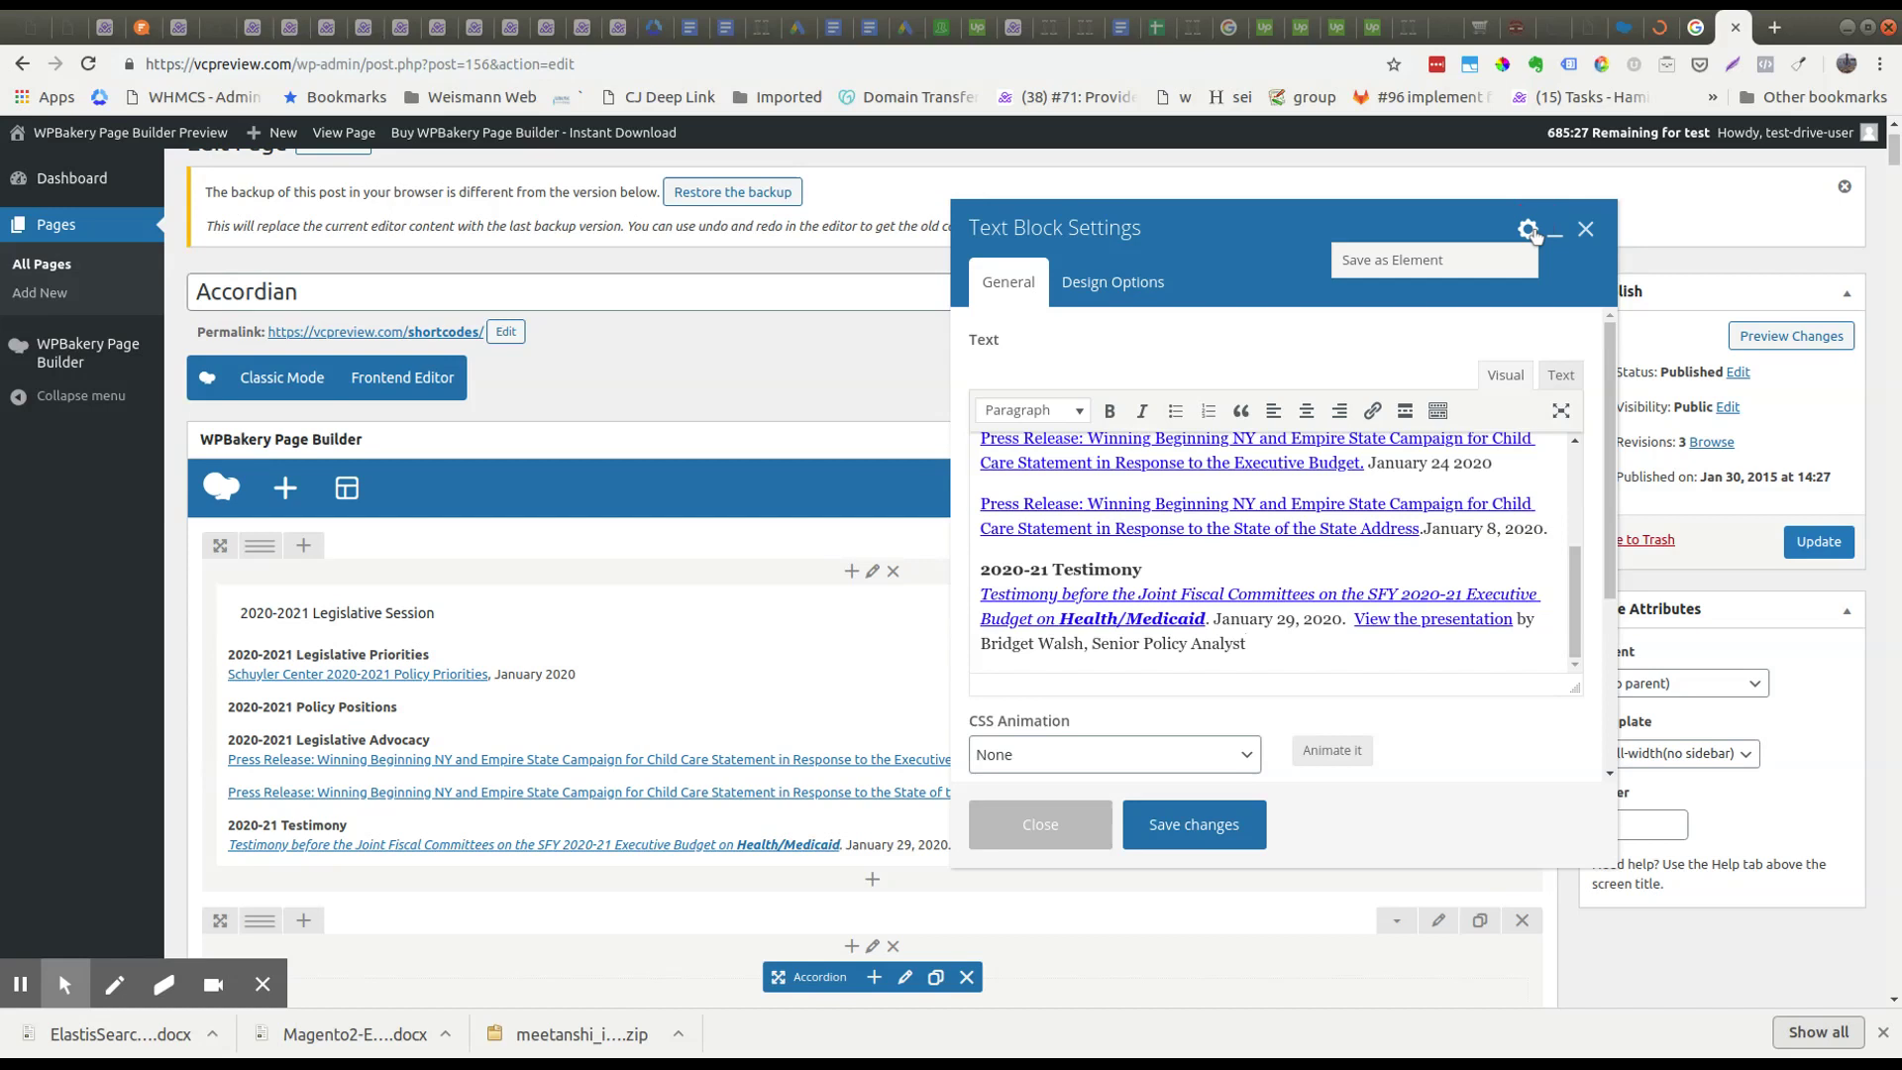
pyautogui.click(1419, 262)
pyautogui.click(1094, 396)
pyautogui.write("Henry's E")
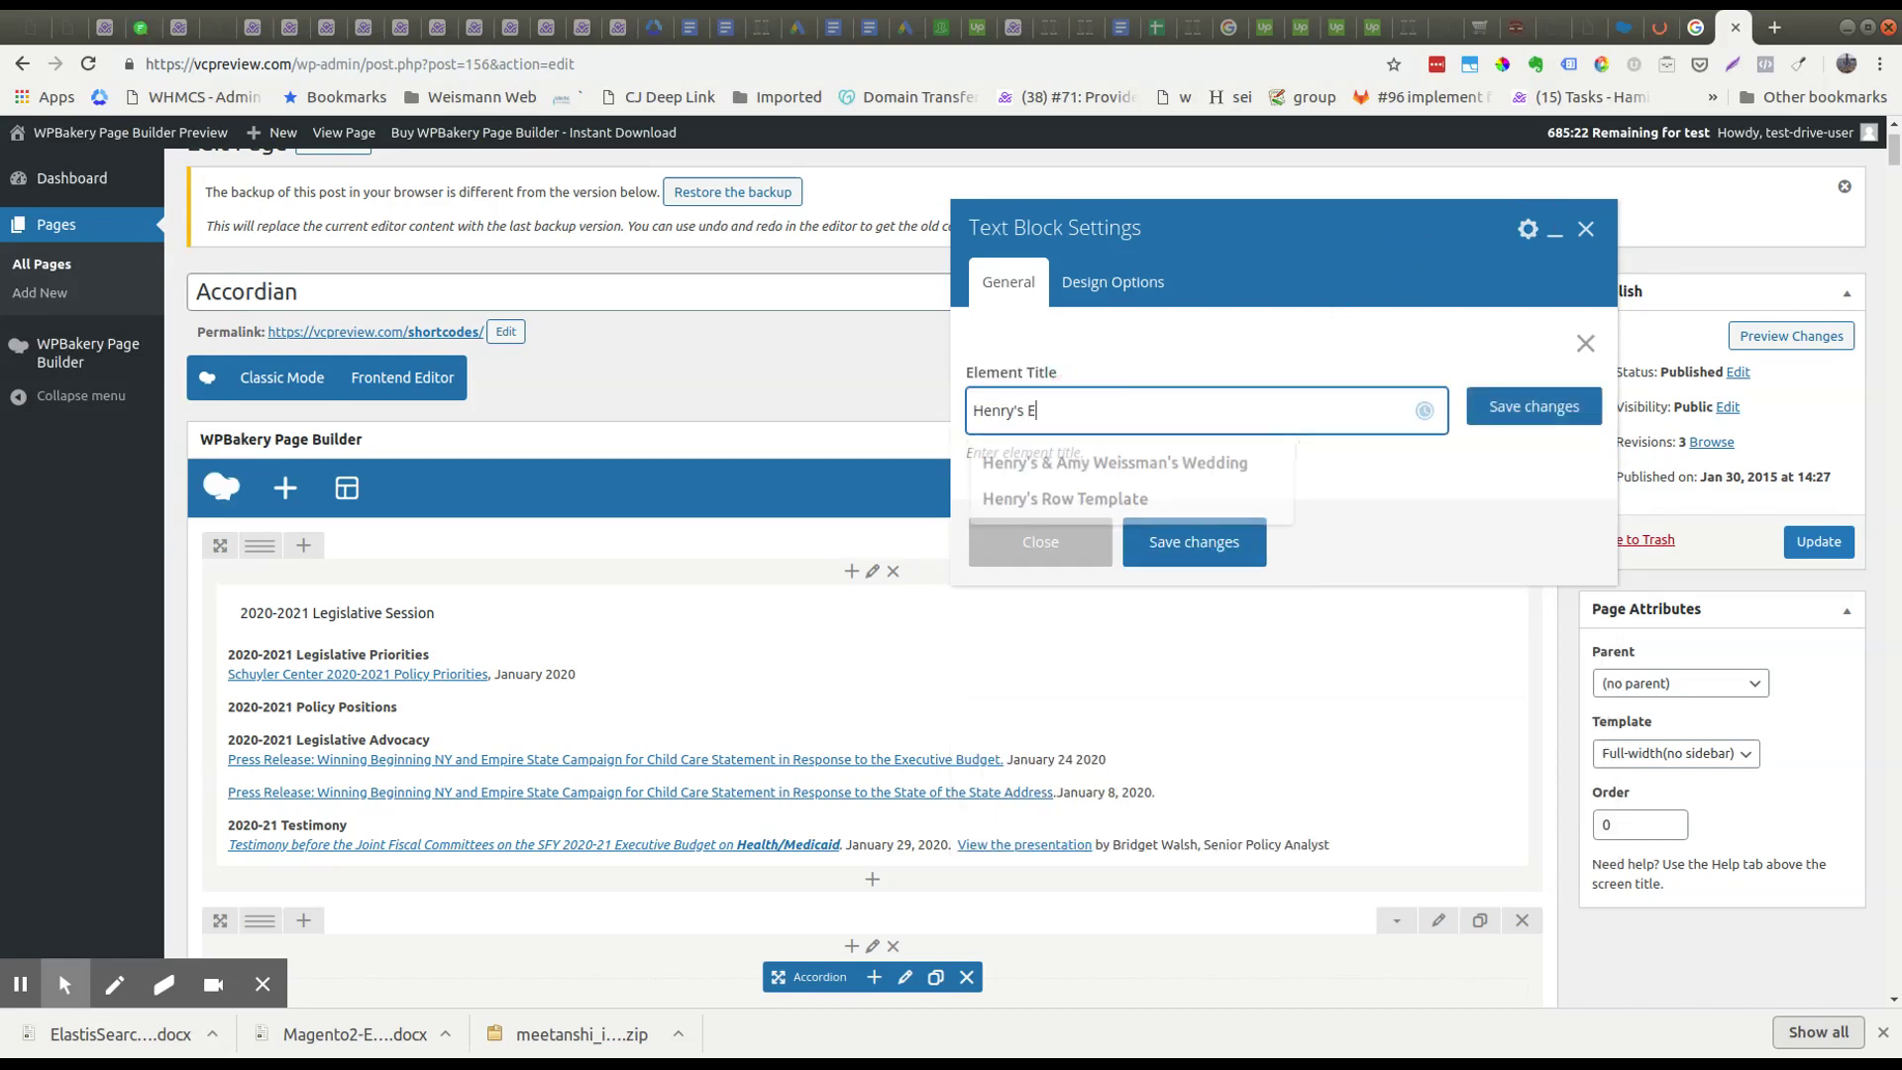
pyautogui.write('lememnt')
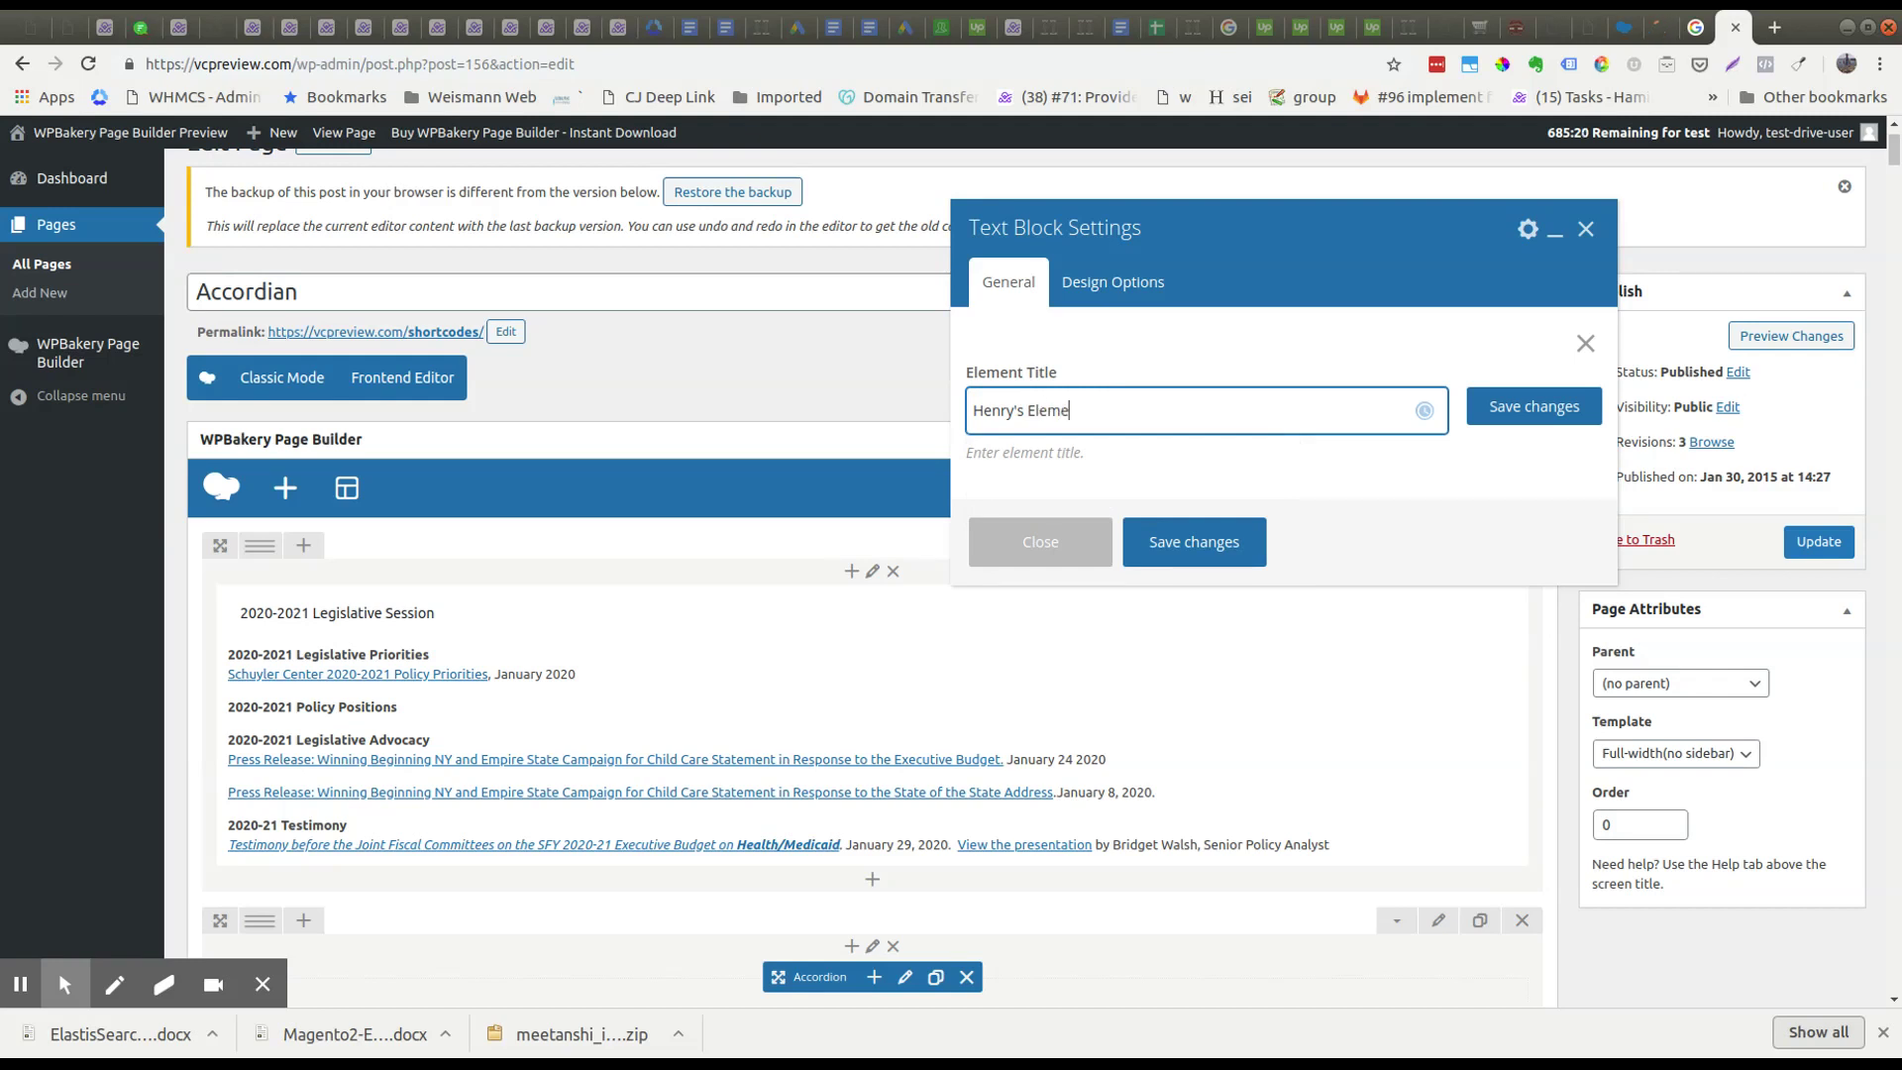
pyautogui.press('BackSpace')
pyautogui.write('t')
pyautogui.moveTo(1064, 411); pyautogui.dragTo(1090, 411)
pyautogui.write('nt')
pyautogui.click(1530, 414)
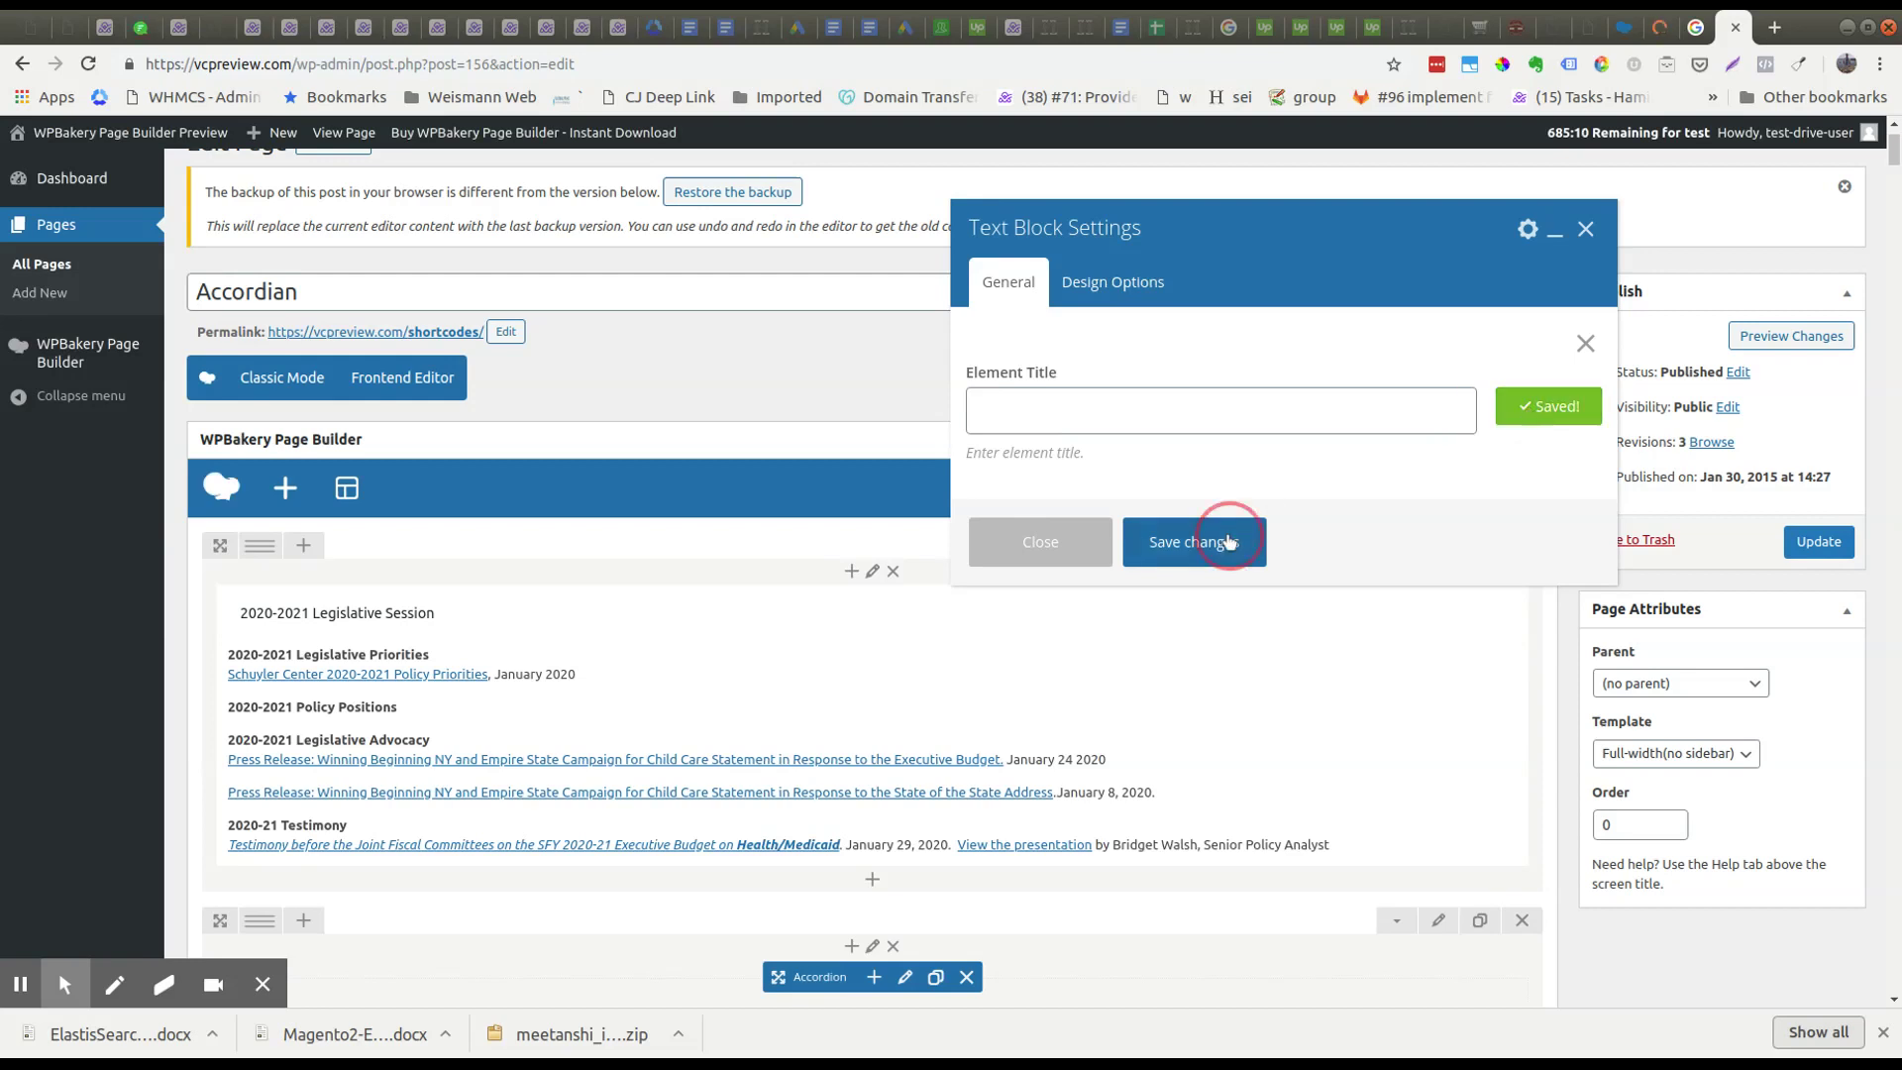
pyautogui.click(1228, 540)
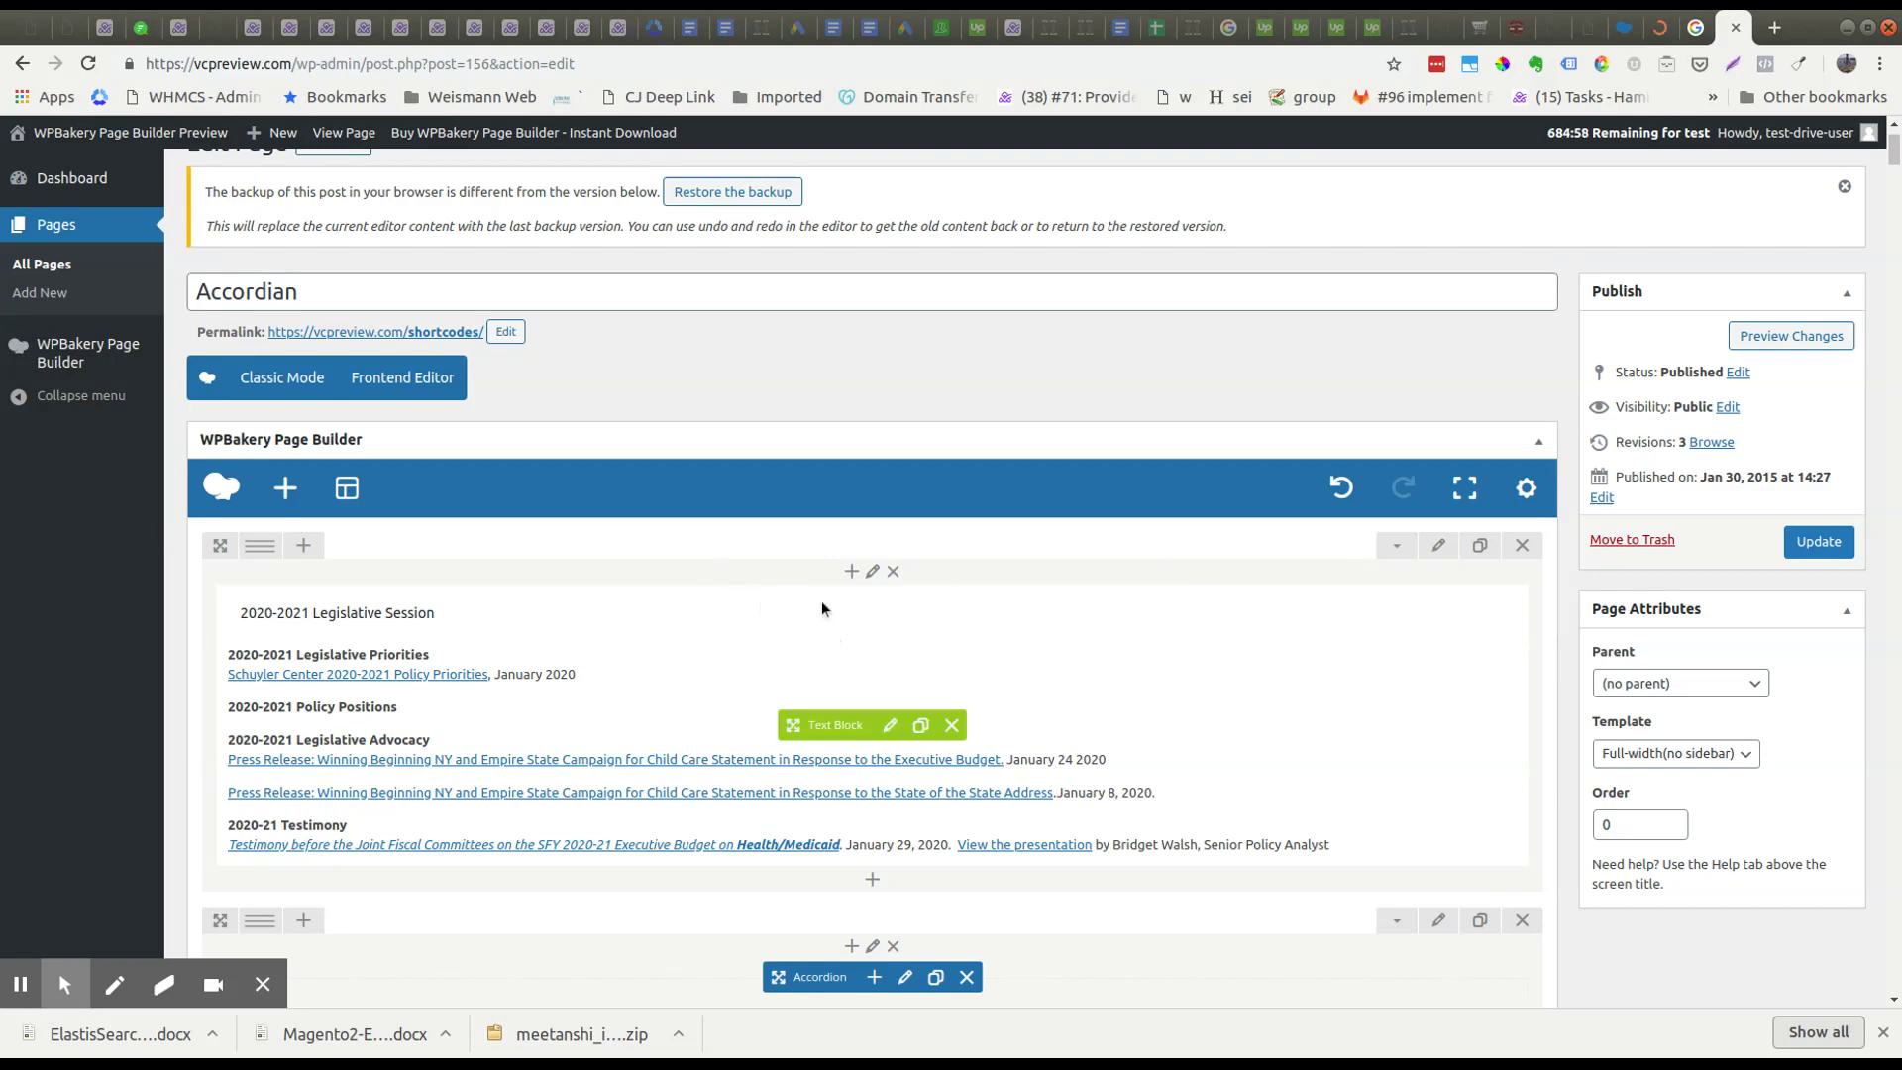
# Step: Drag the text block row to sit below the accordion row
pyautogui.scroll(-4, 1270, 630)
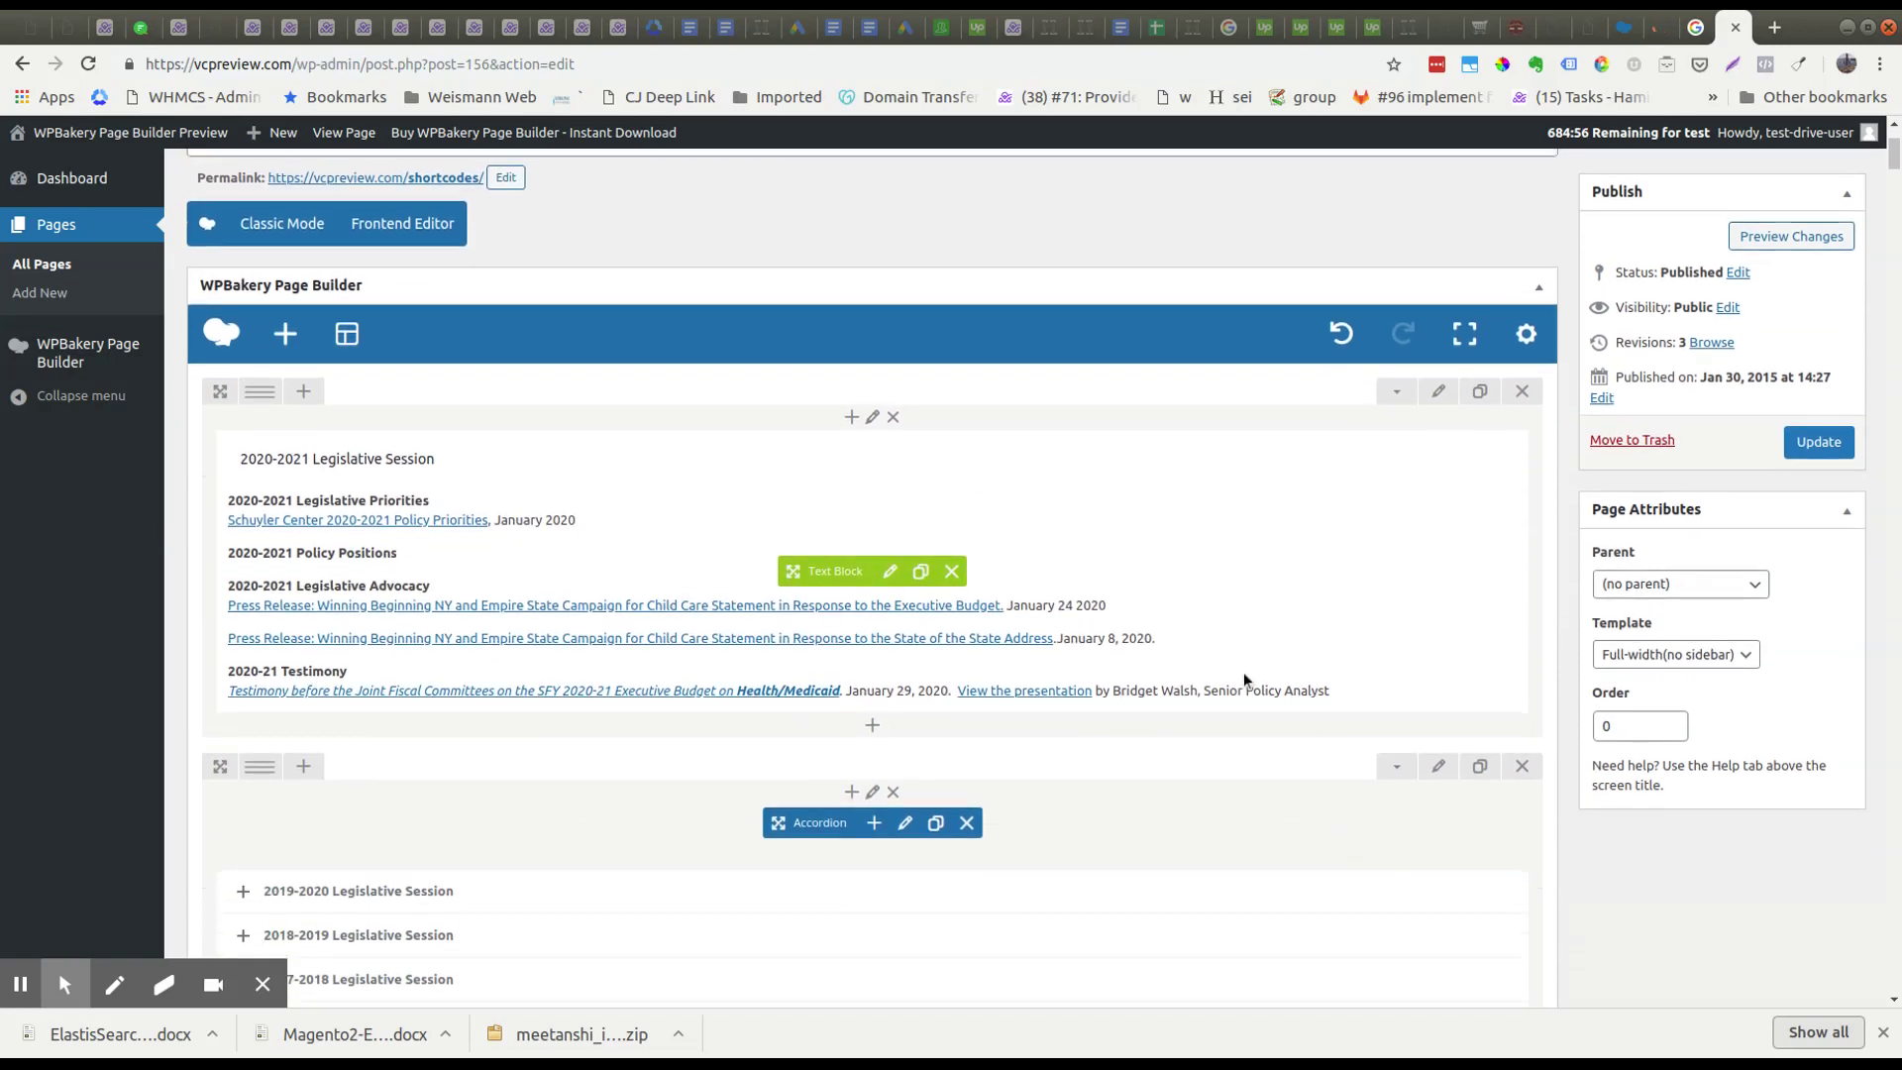
pyautogui.moveTo(260, 556); pyautogui.dragTo(353, 651)
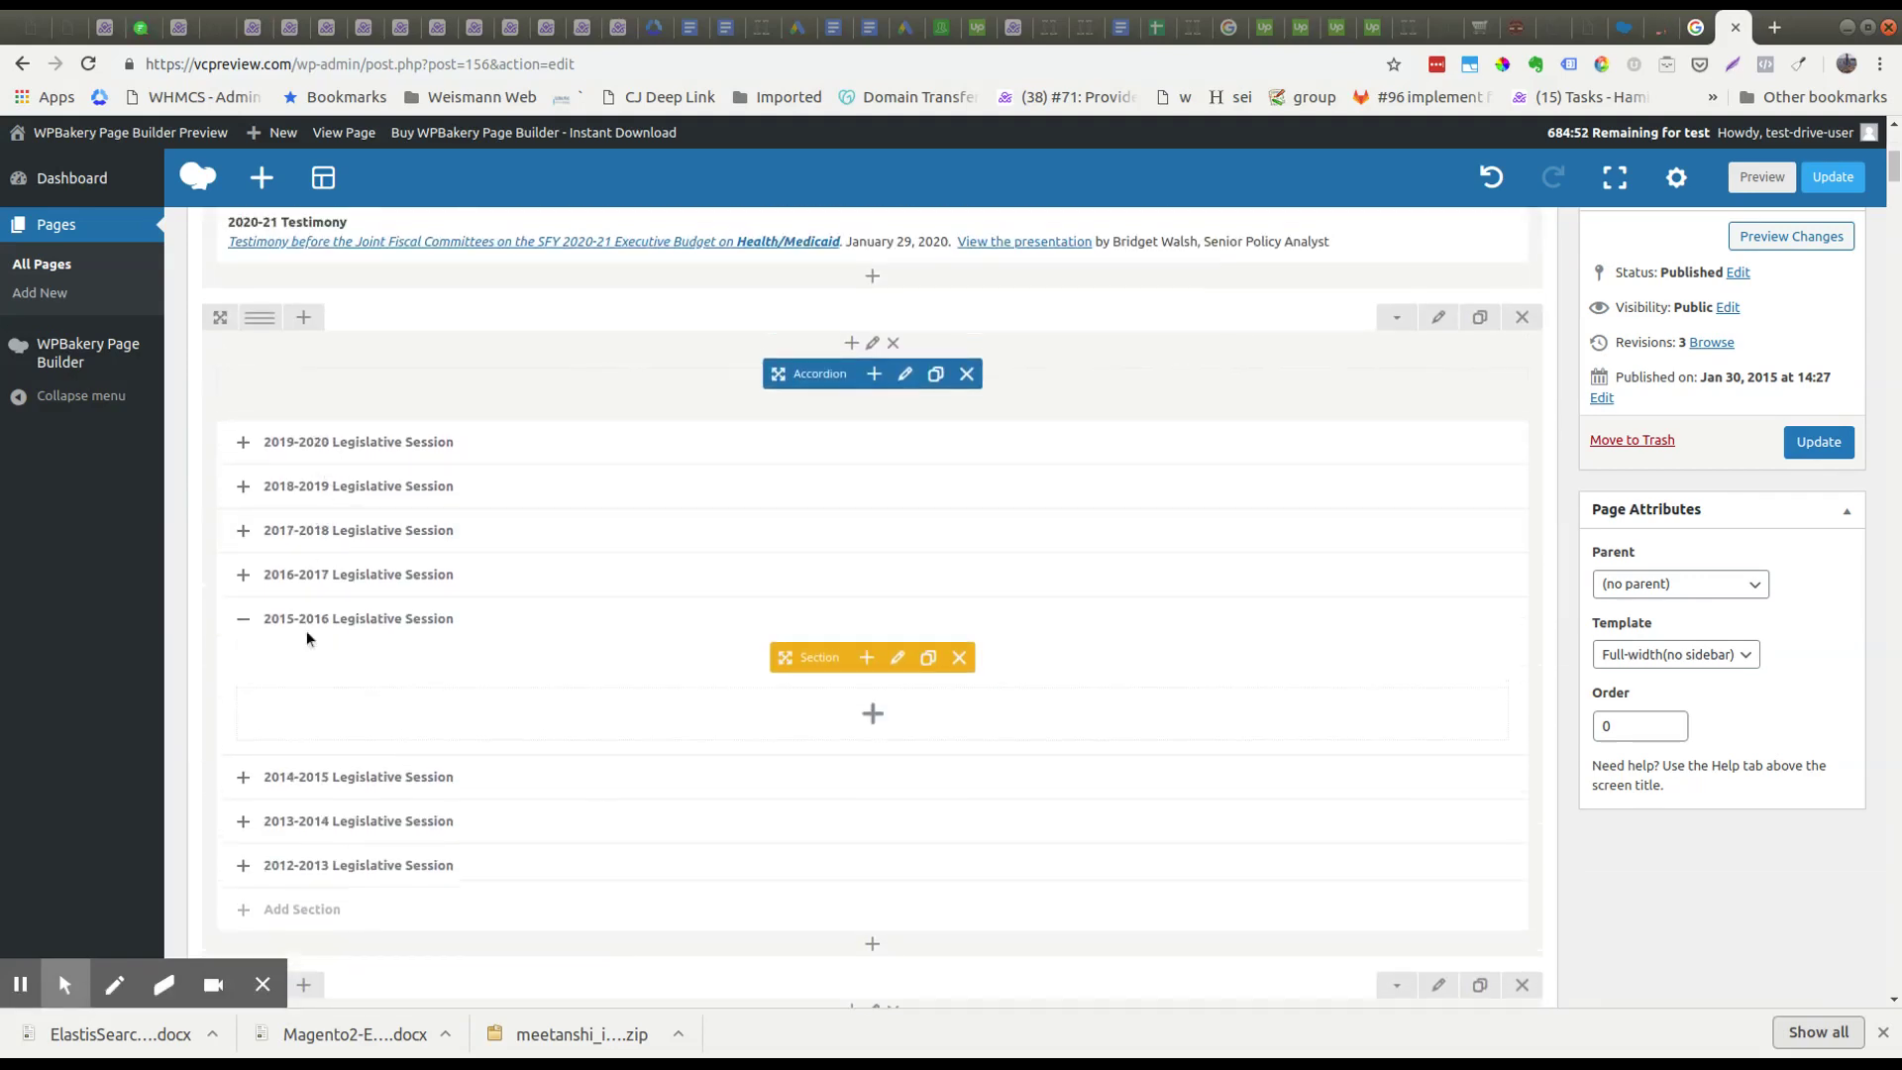
pyautogui.moveTo(242, 317)
pyautogui.scroll(2, 1376, 425)
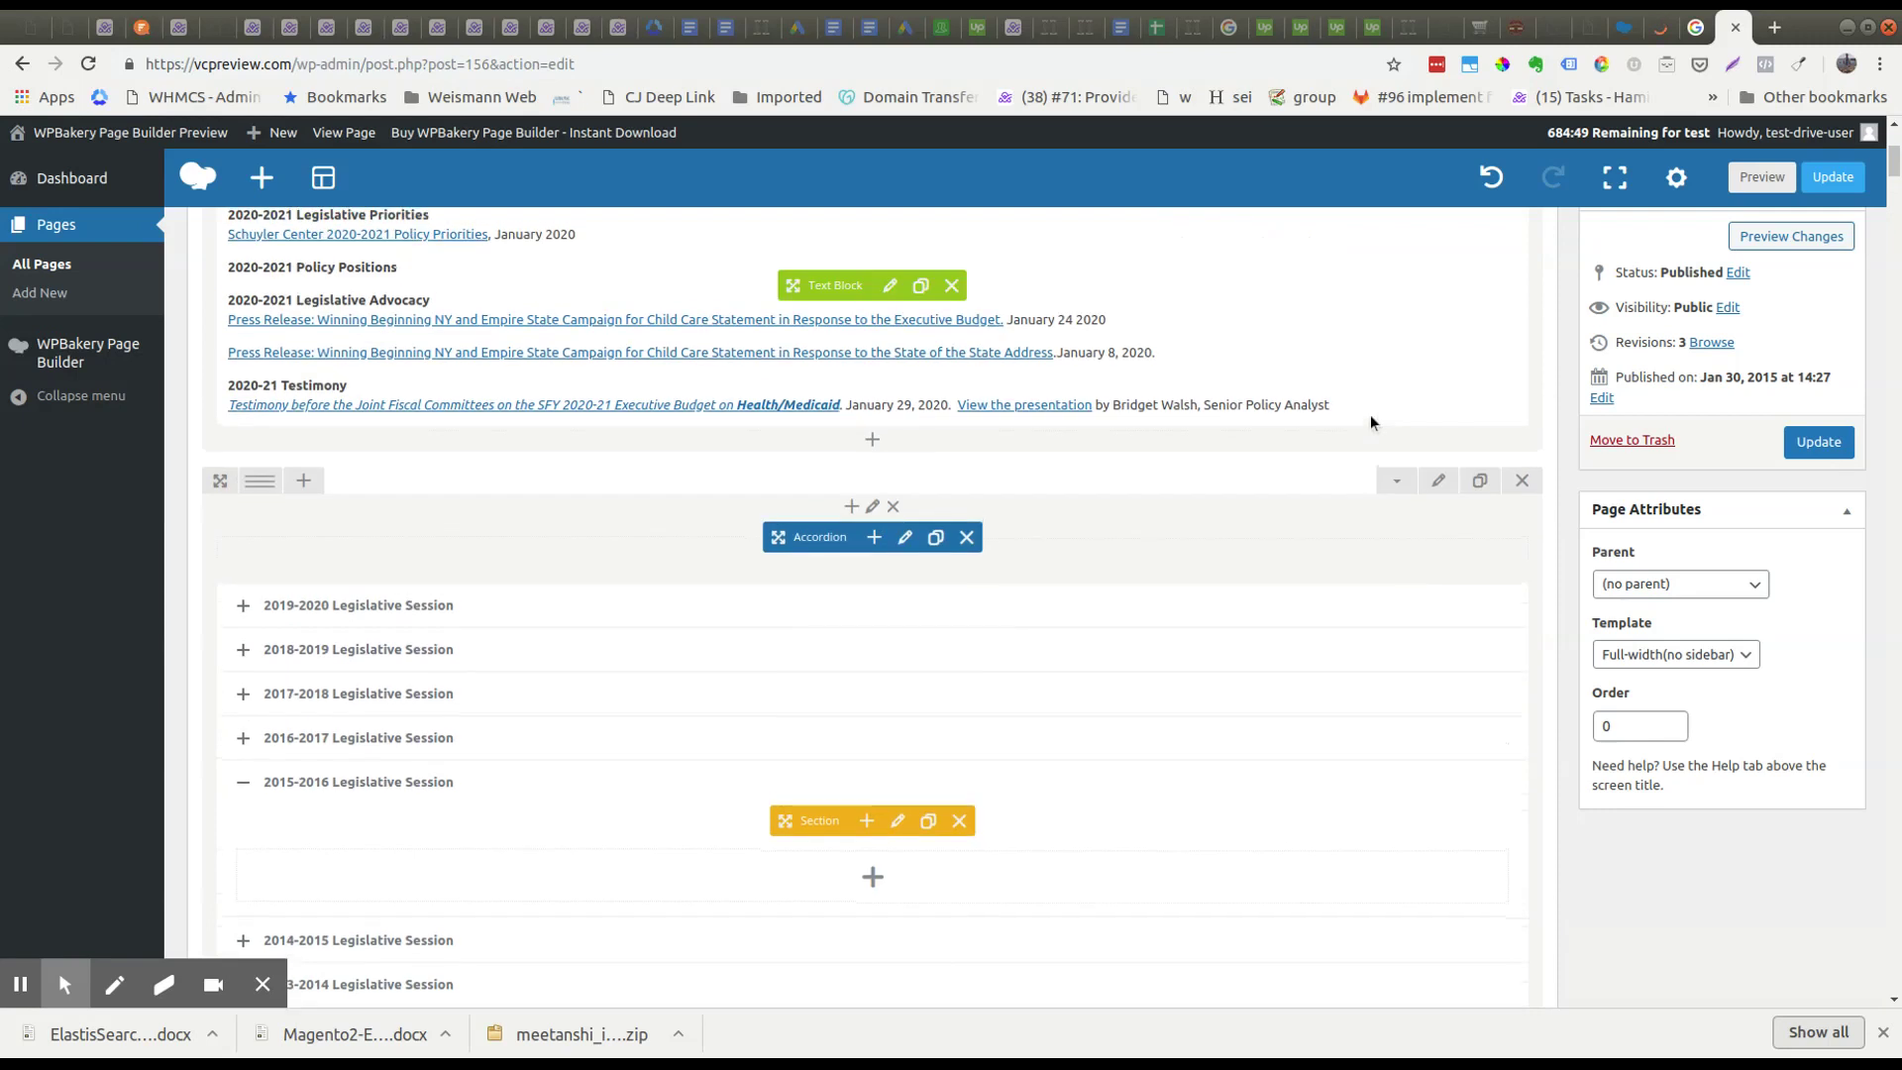
# Step: Begin saving the accordion row as a template, entering a first 'Henry's Accordion' title
pyautogui.click(1442, 482)
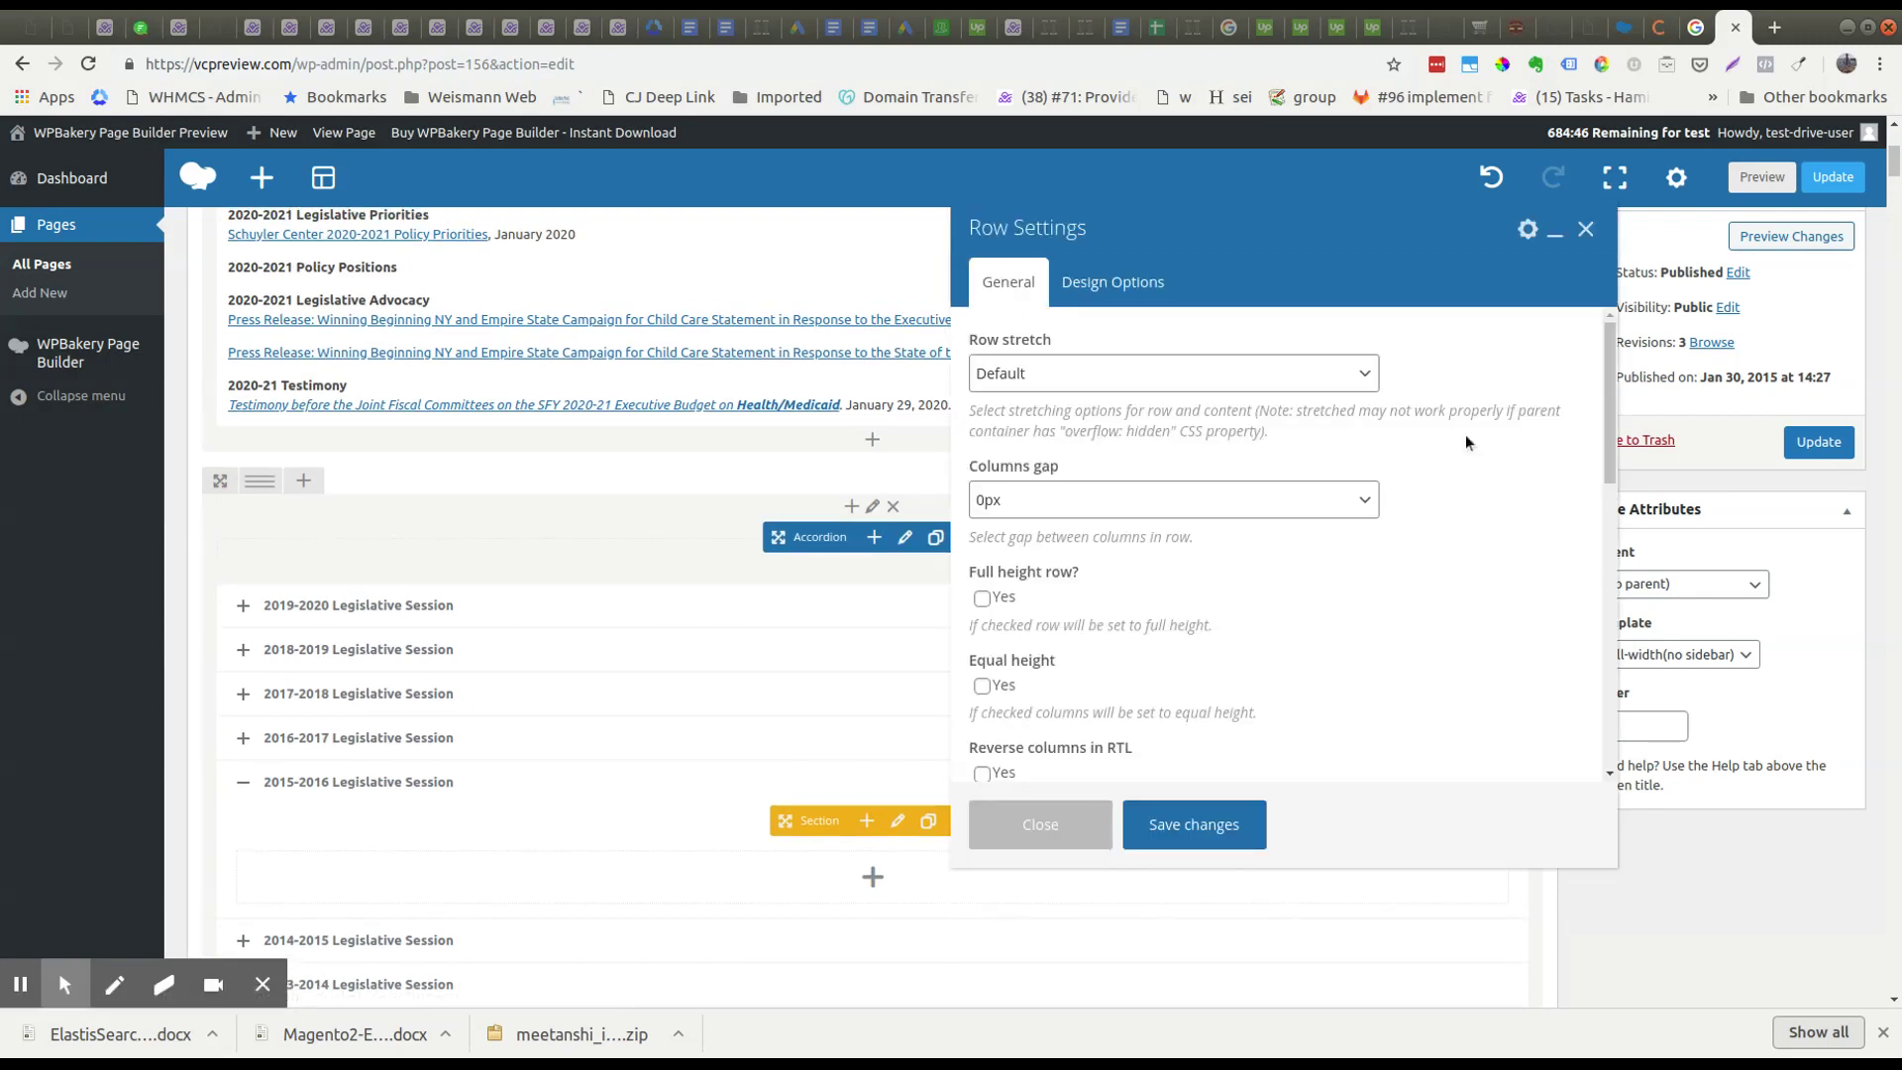
pyautogui.click(1528, 234)
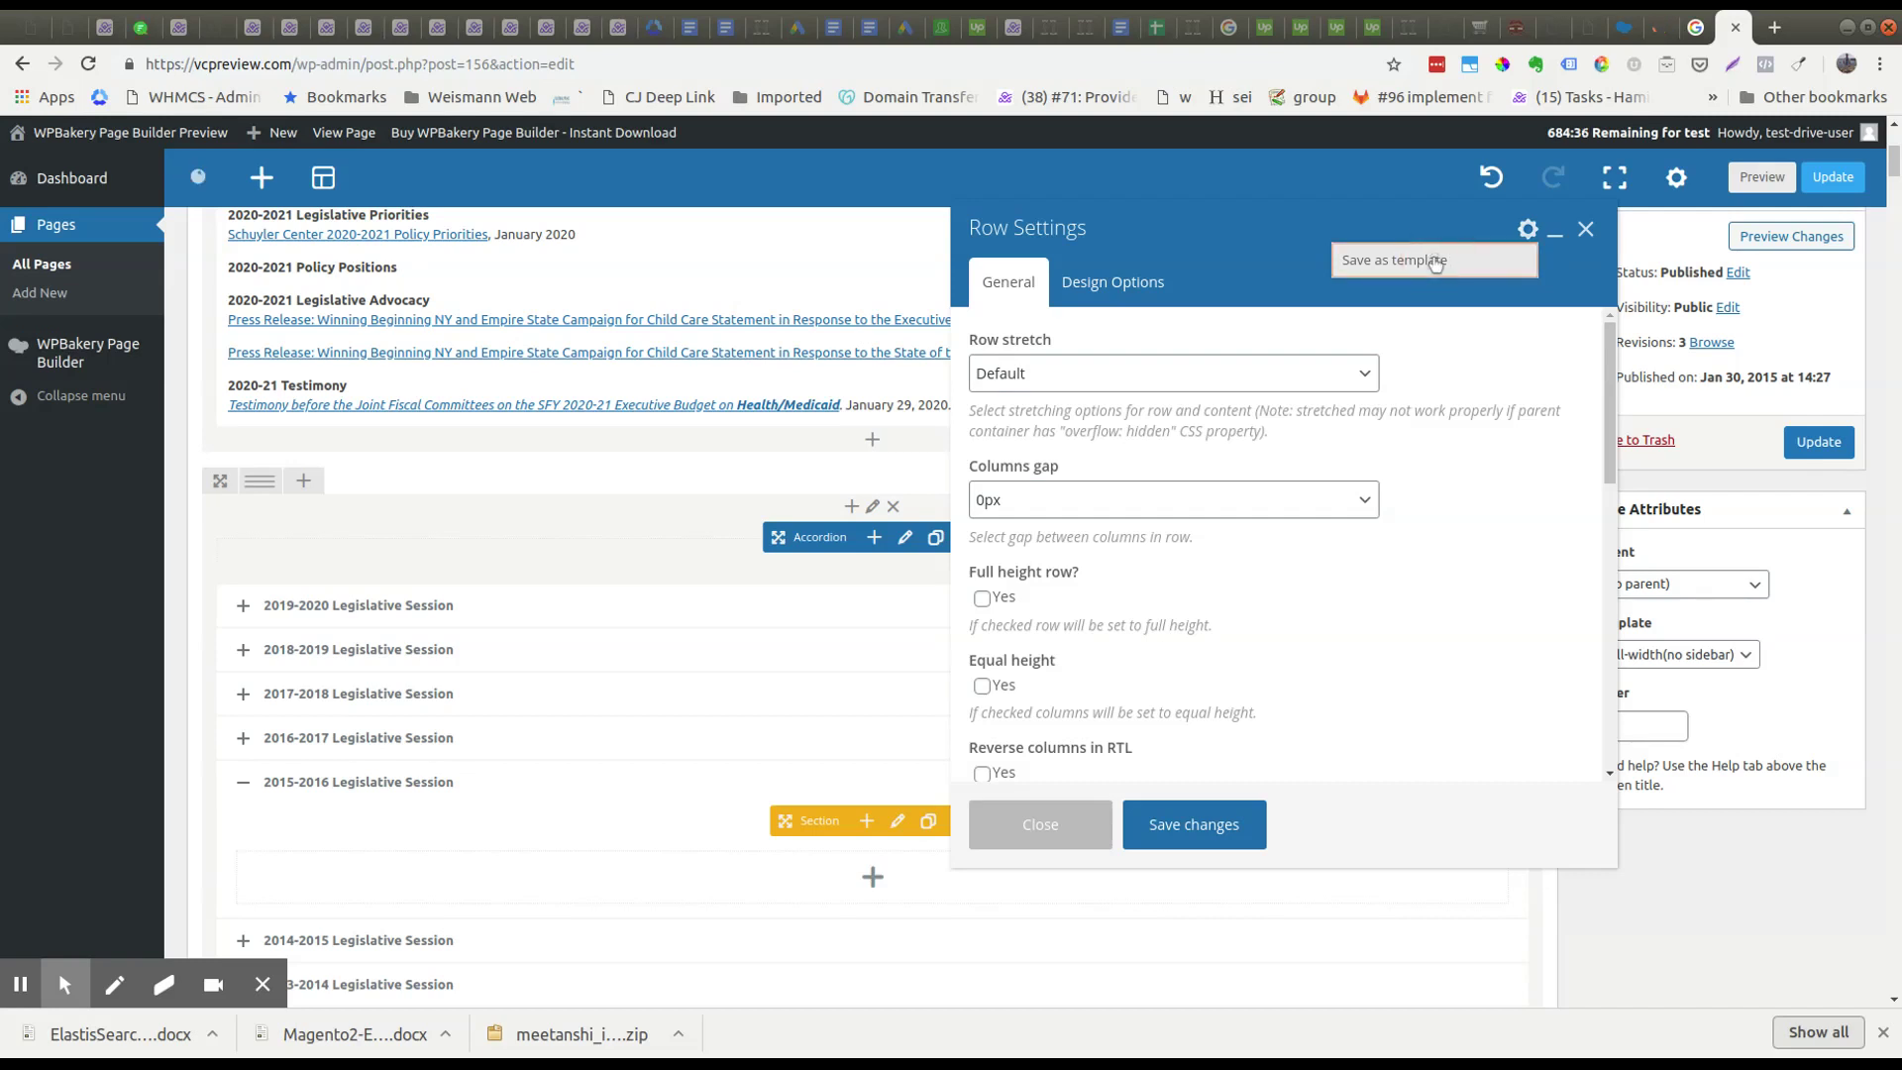
pyautogui.click(1434, 260)
pyautogui.click(1057, 415)
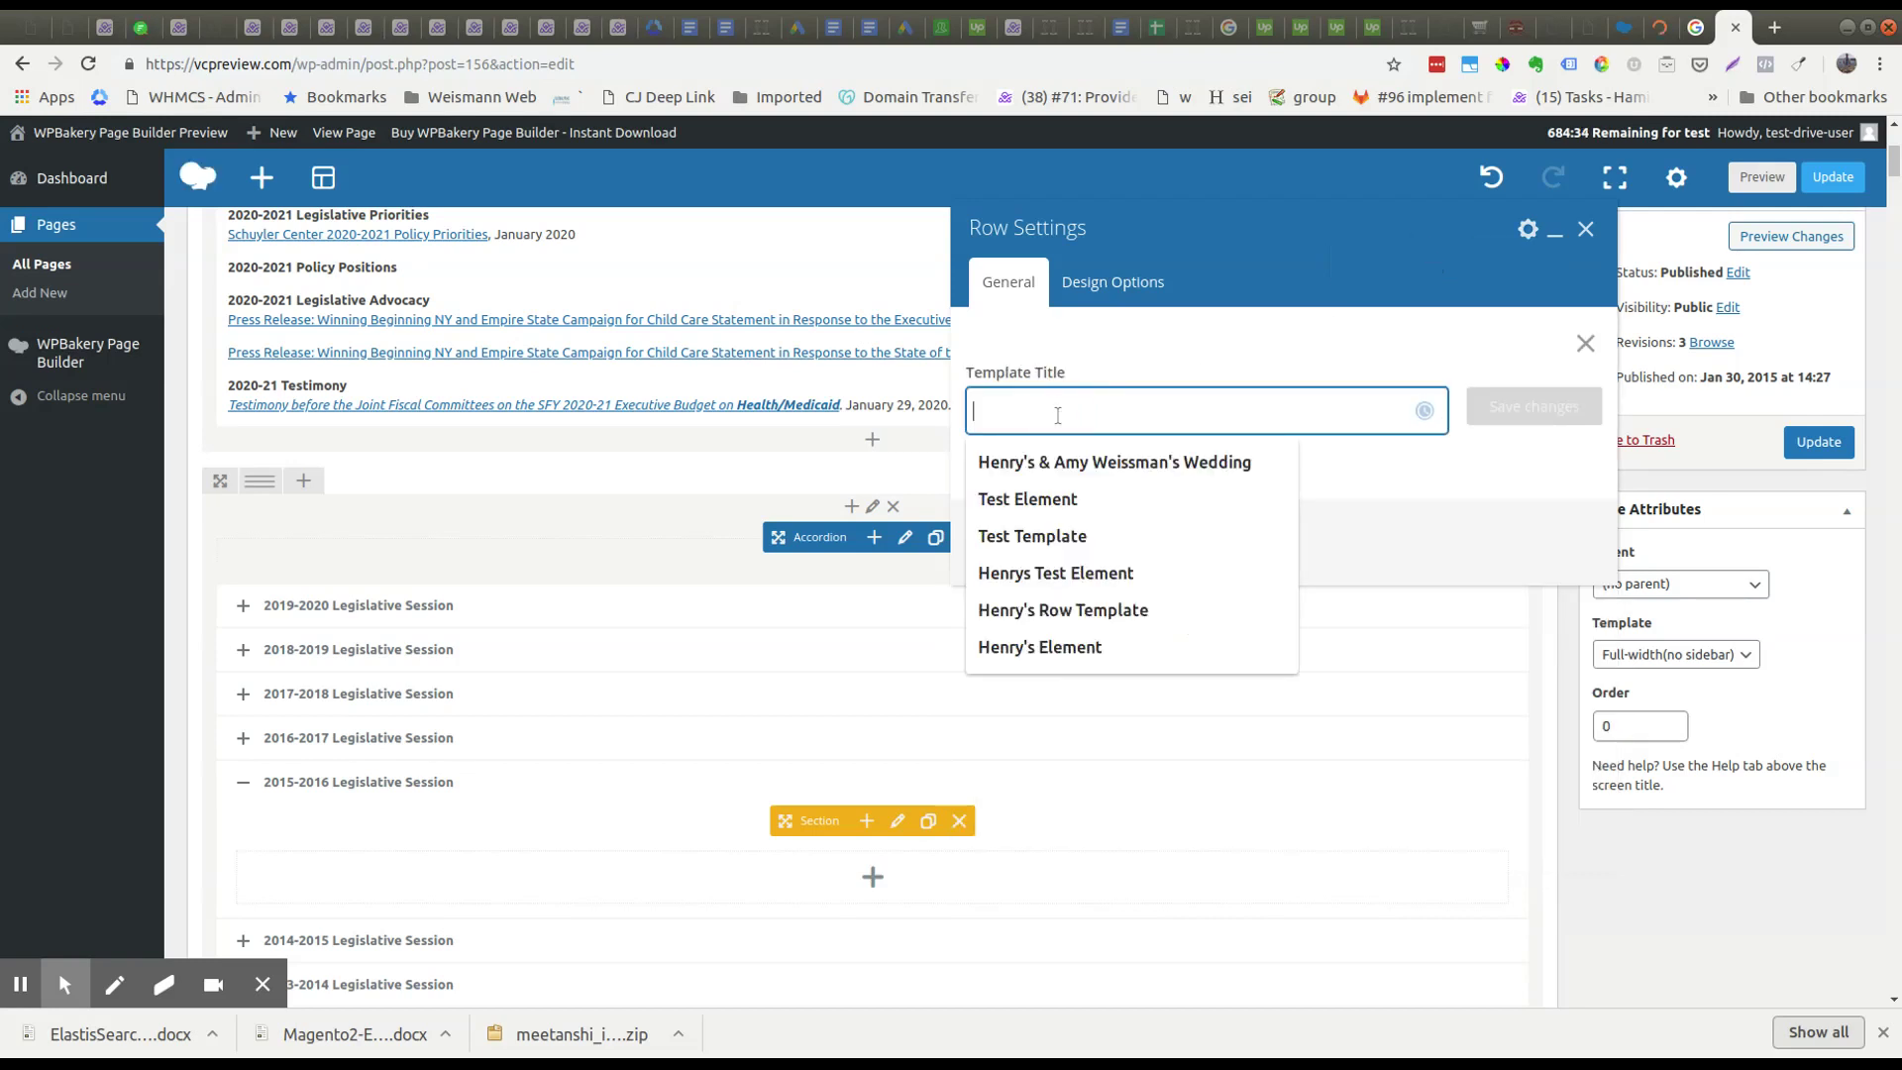
pyautogui.write('HEnry')
pyautogui.press('BackSpace')
pyautogui.press('BackSpace')
pyautogui.press('BackSpace')
pyautogui.write("Henry'")
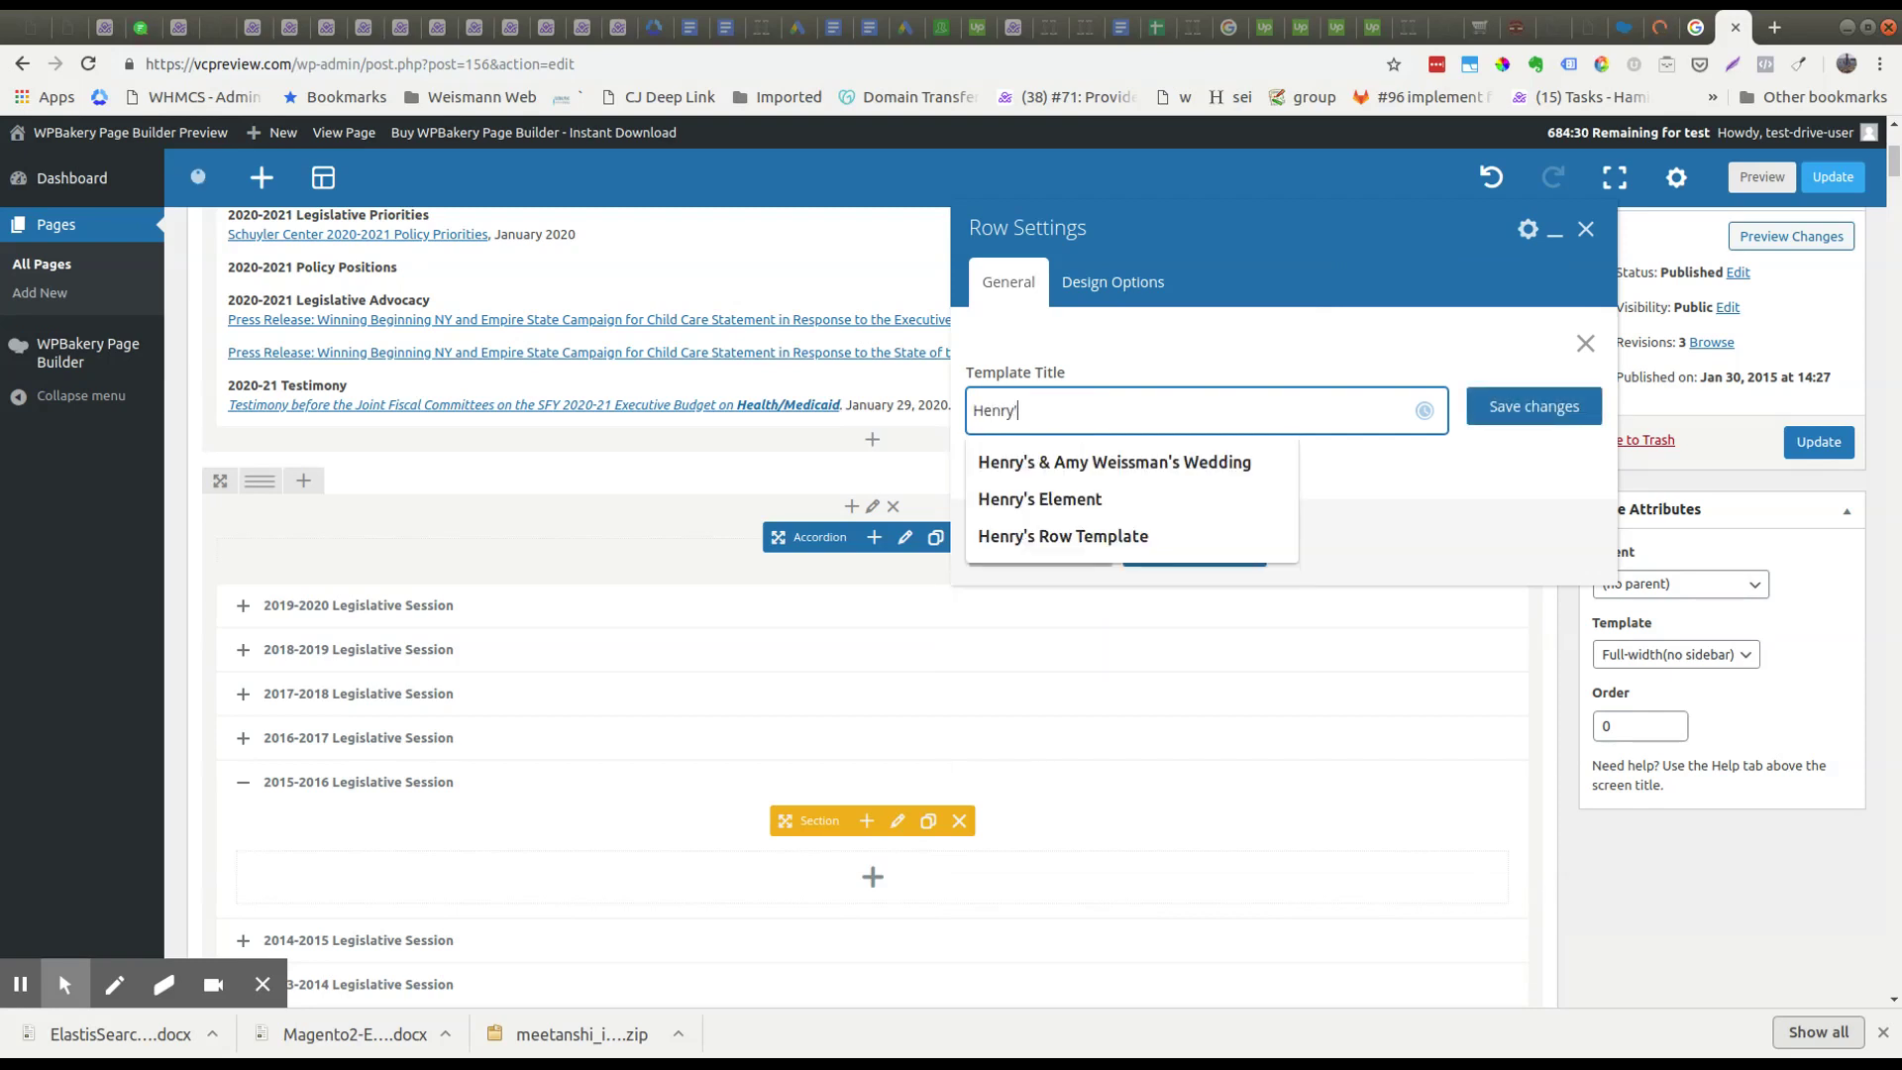
pyautogui.press('Return')
pyautogui.write('He')
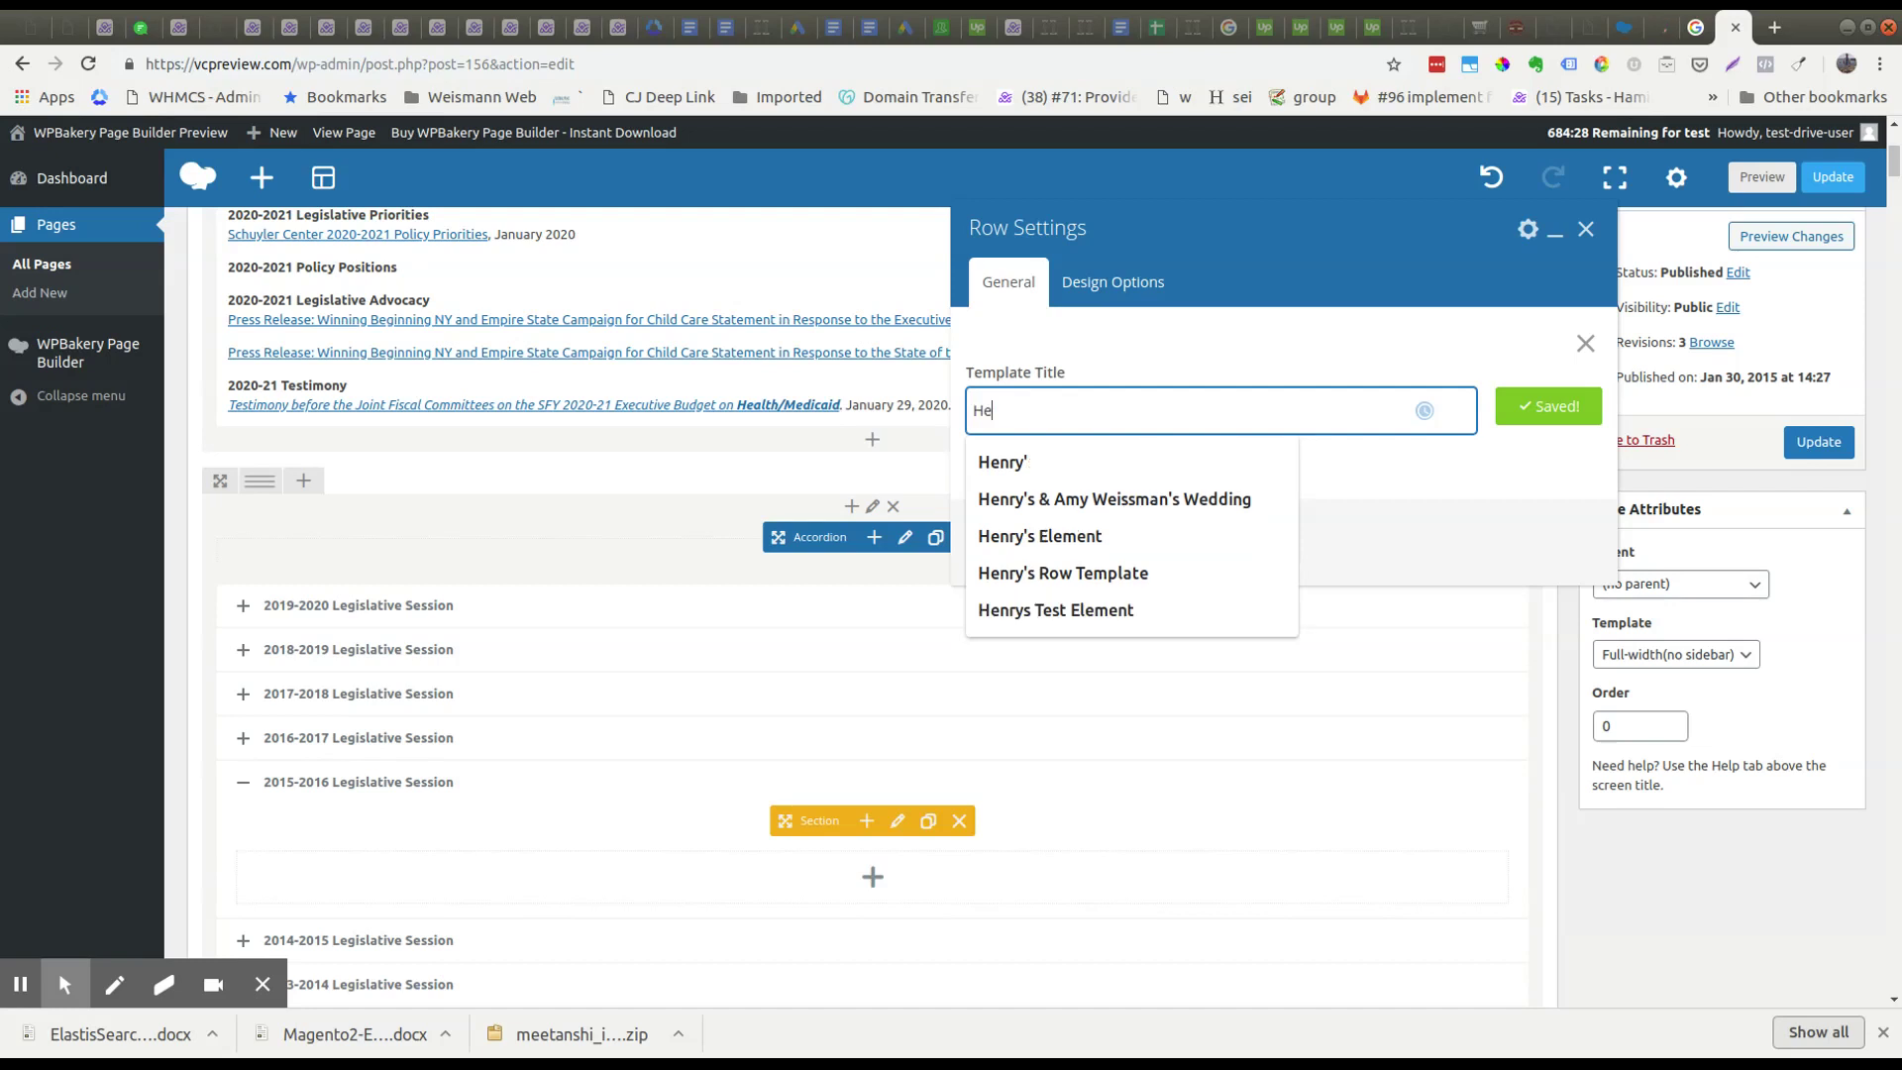
pyautogui.write("nry's Accor")
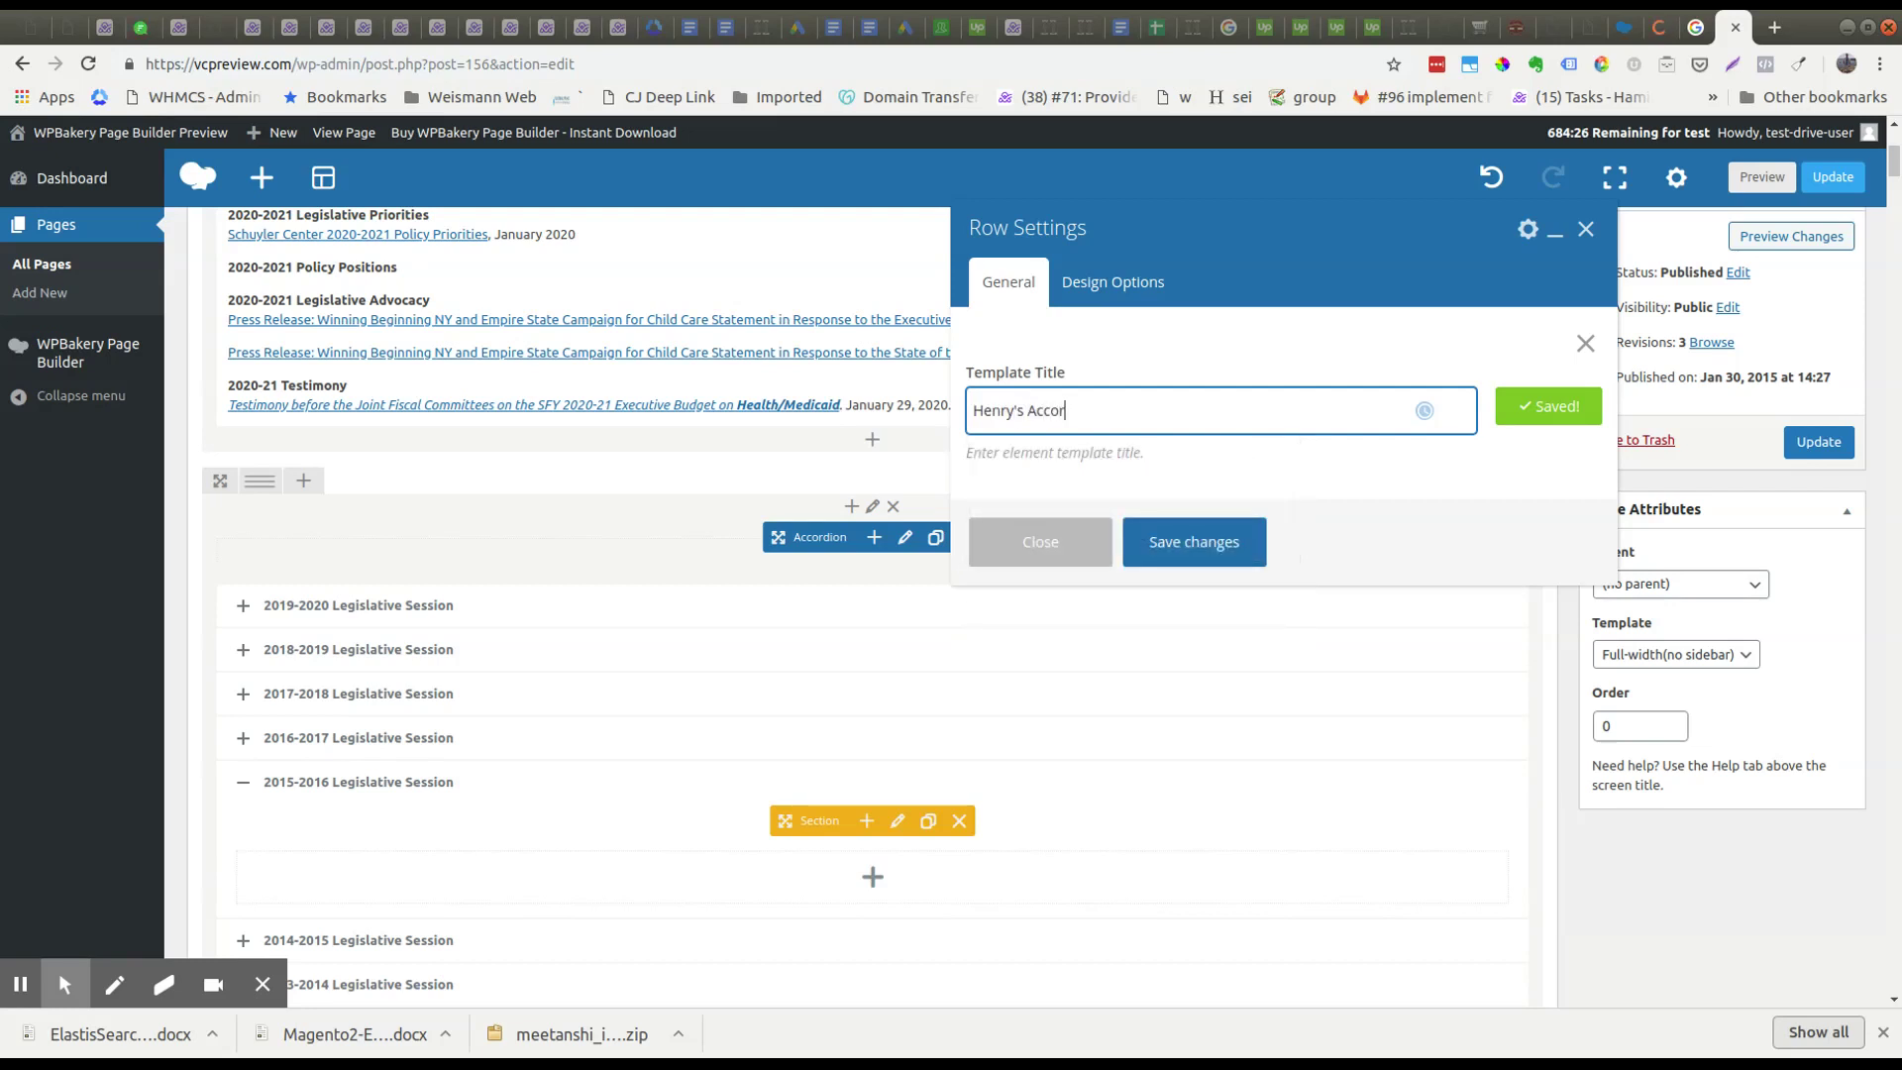
pyautogui.write('dion')
pyautogui.press('Escape')
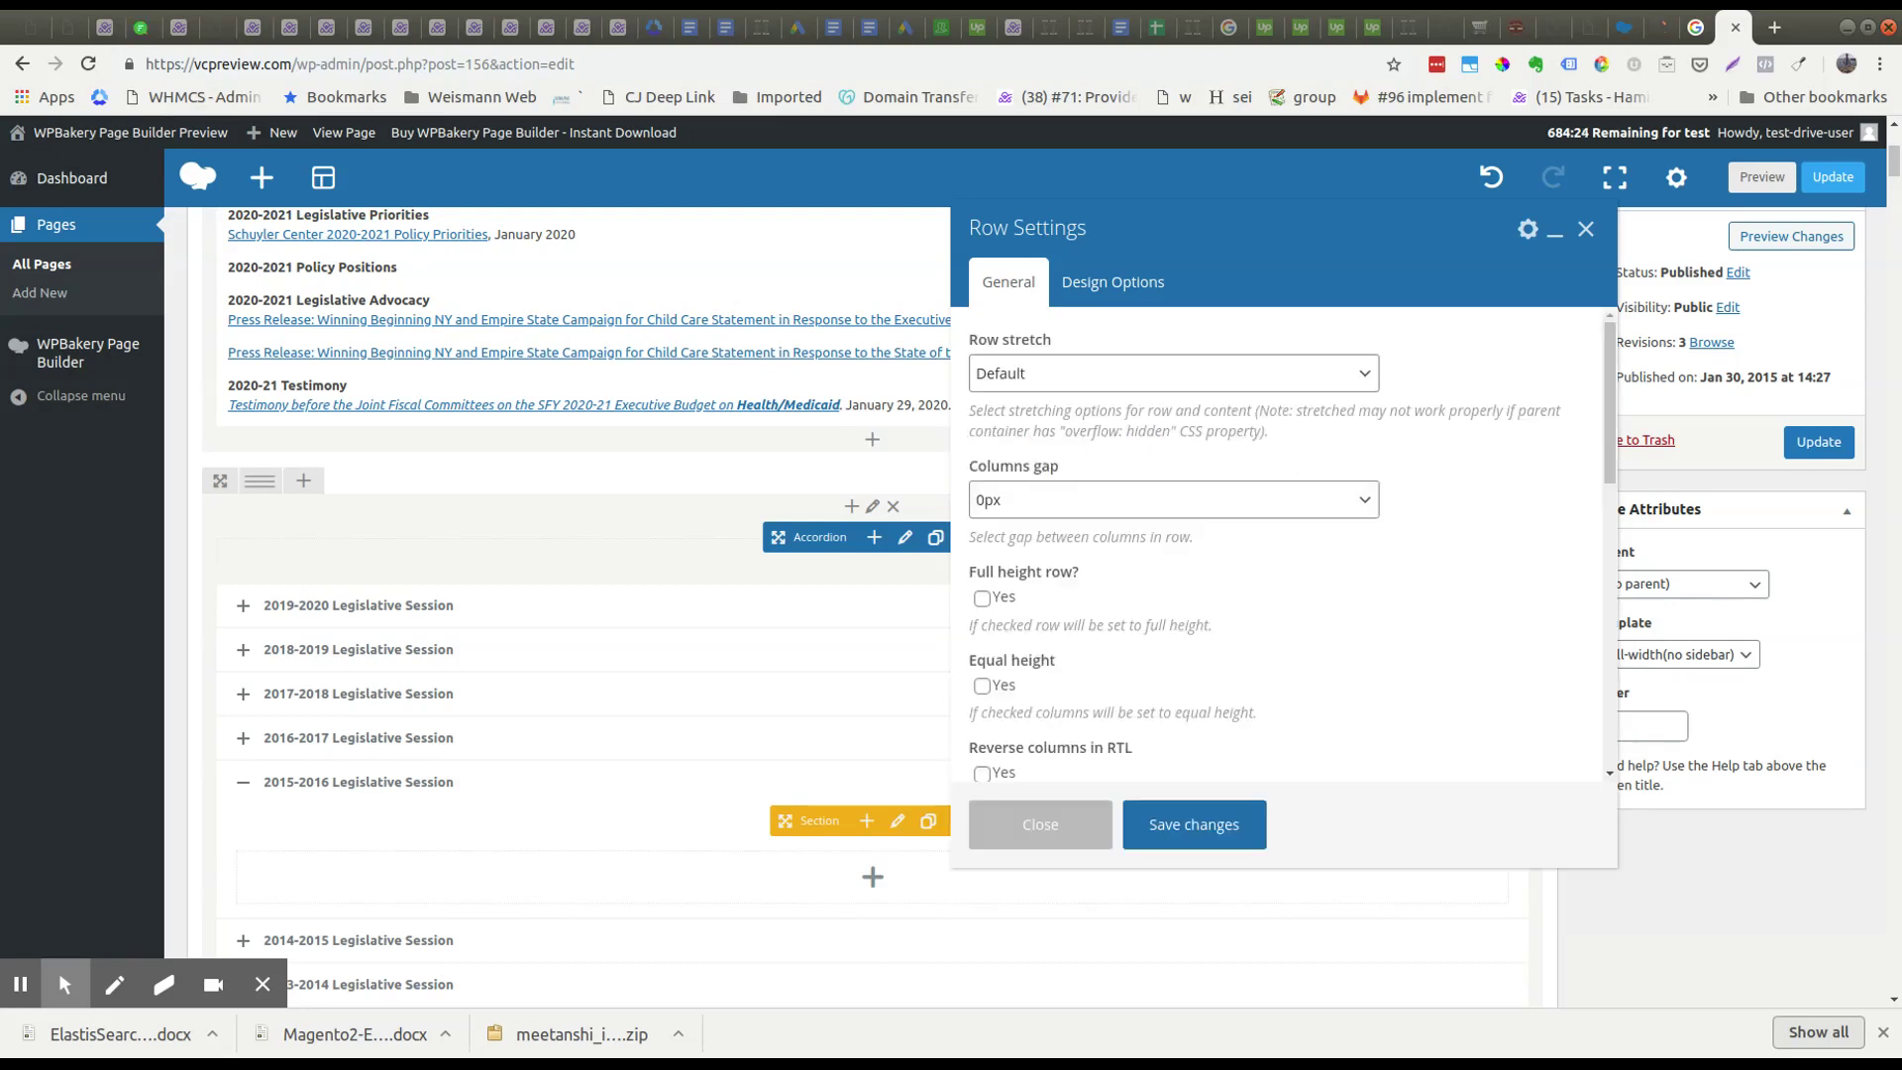
# Step: Save the row as template 'Henry's Accordion Row Template' and apply the row settings
pyautogui.click(1528, 229)
pyautogui.click(1417, 258)
pyautogui.write('m')
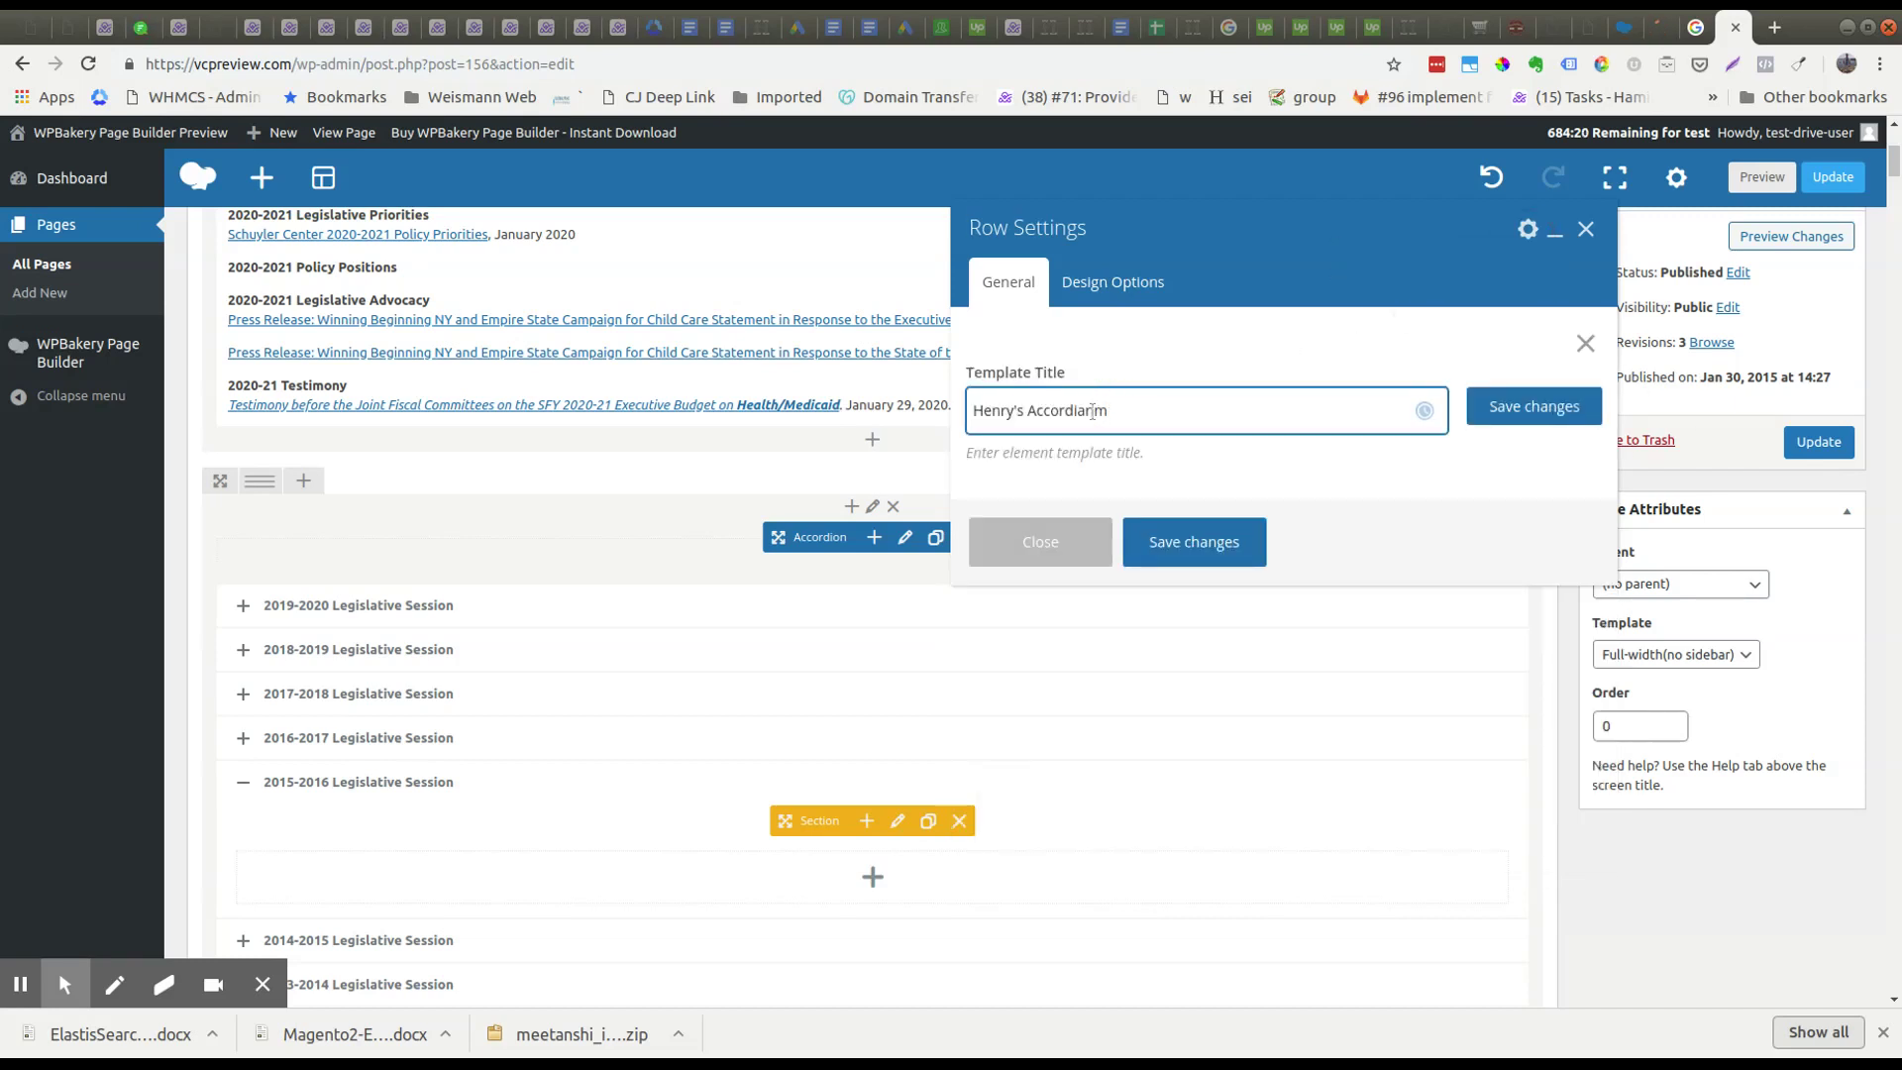
pyautogui.press('BackSpace')
pyautogui.doubleClick(1062, 410)
pyautogui.write('Accordion Row Template')
pyautogui.click(1569, 407)
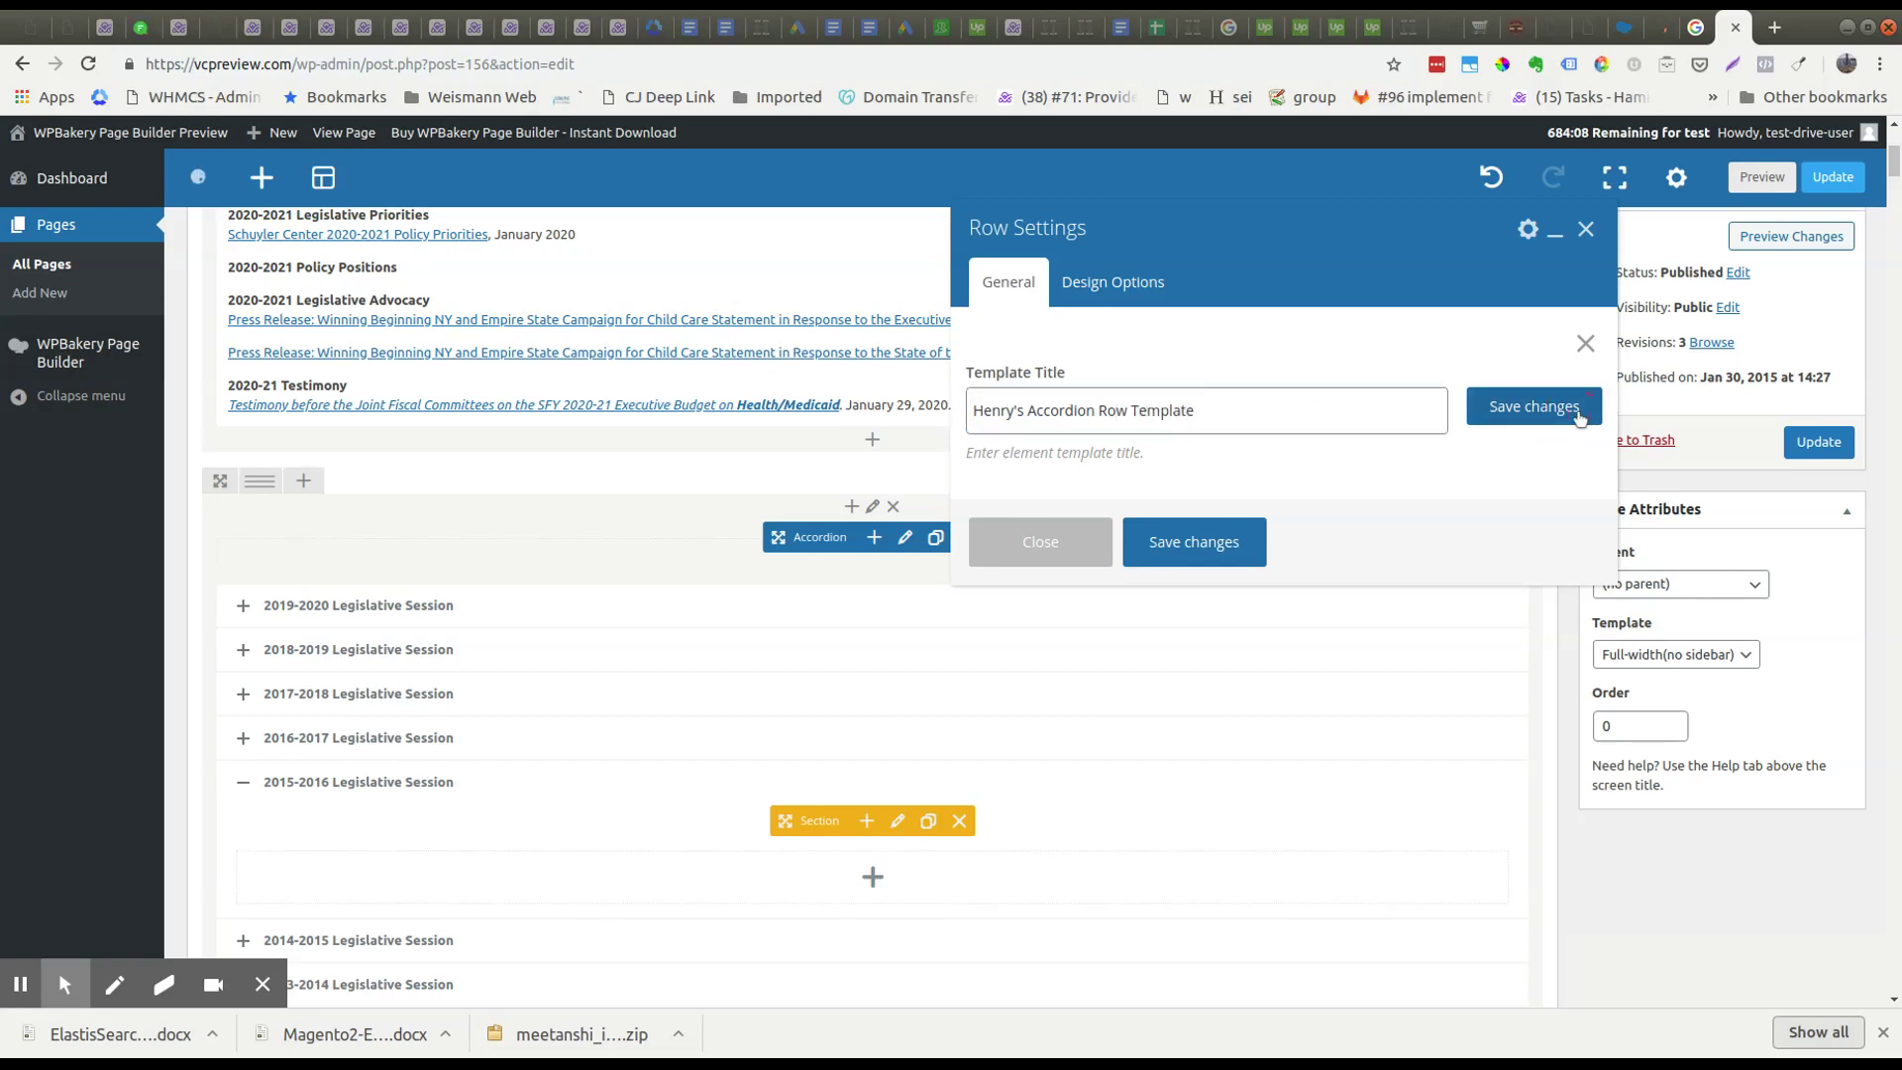
pyautogui.click(1224, 543)
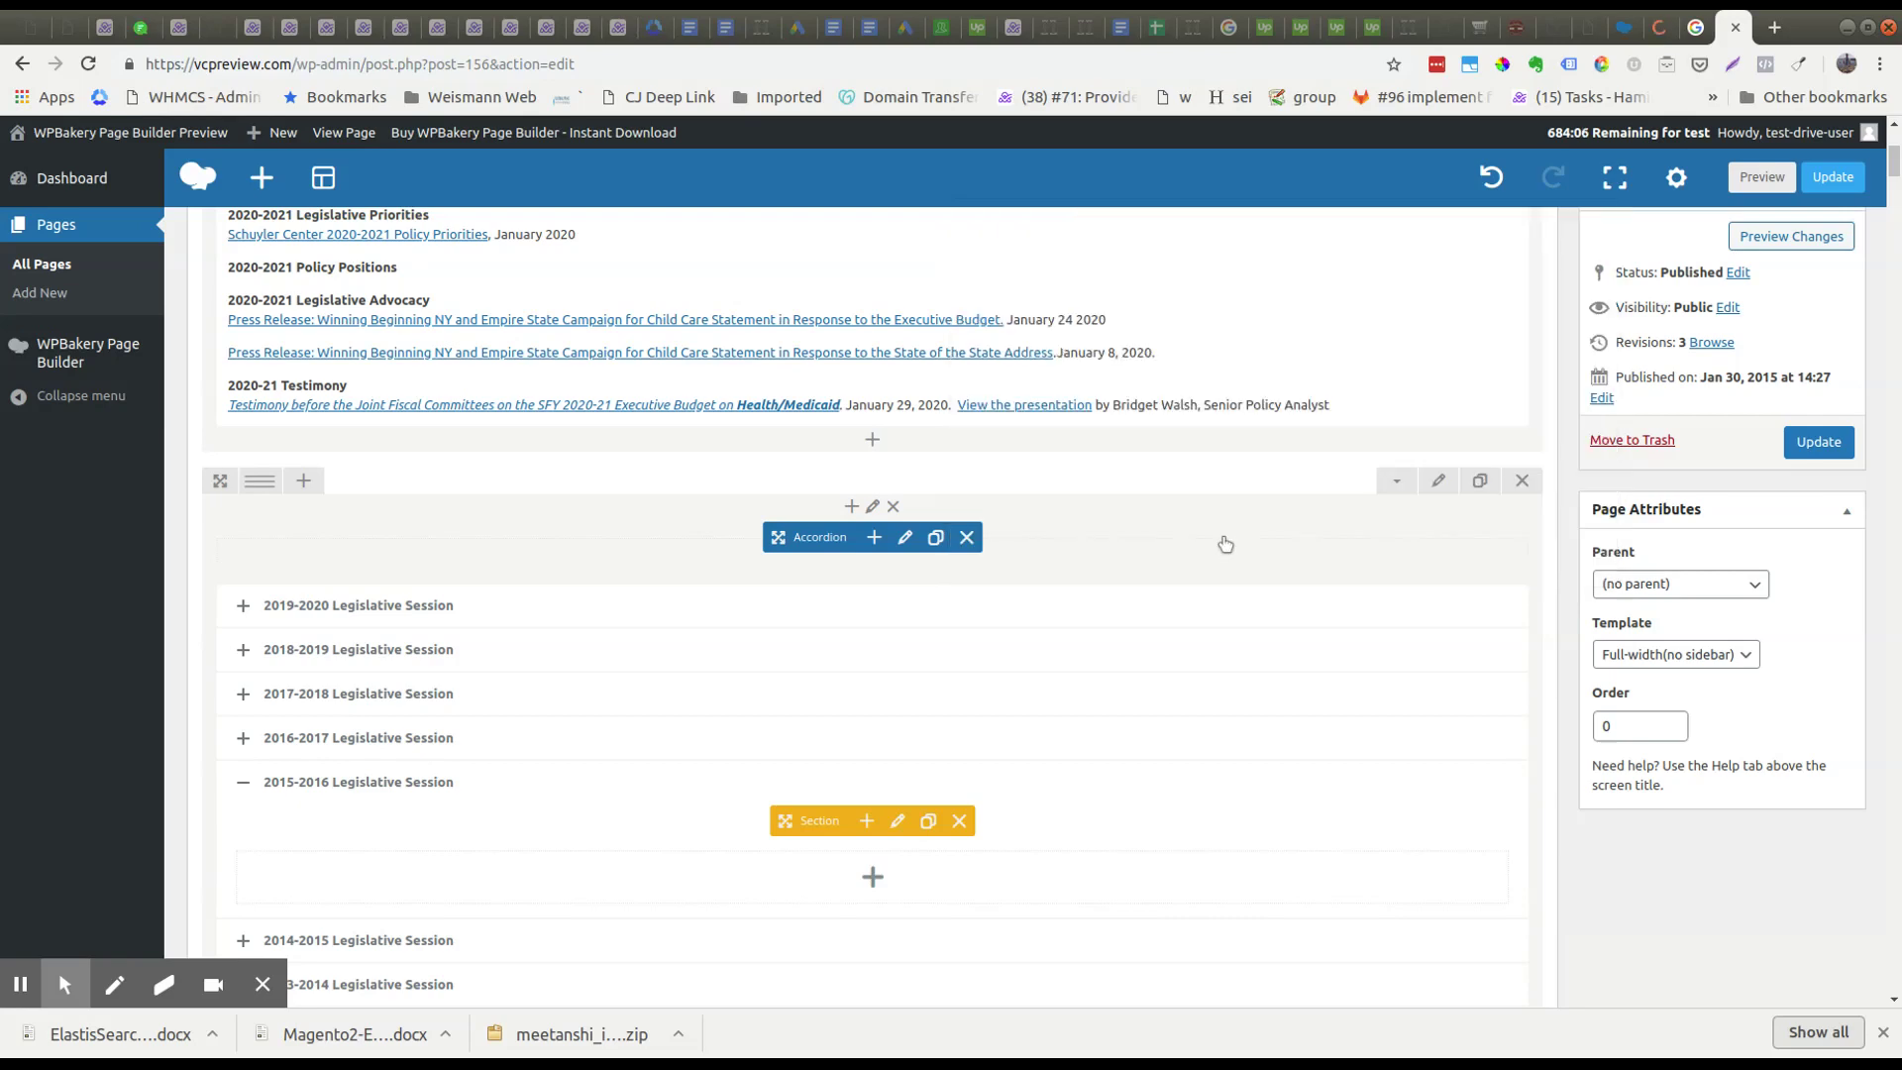
pyautogui.scroll(4, 1126, 545)
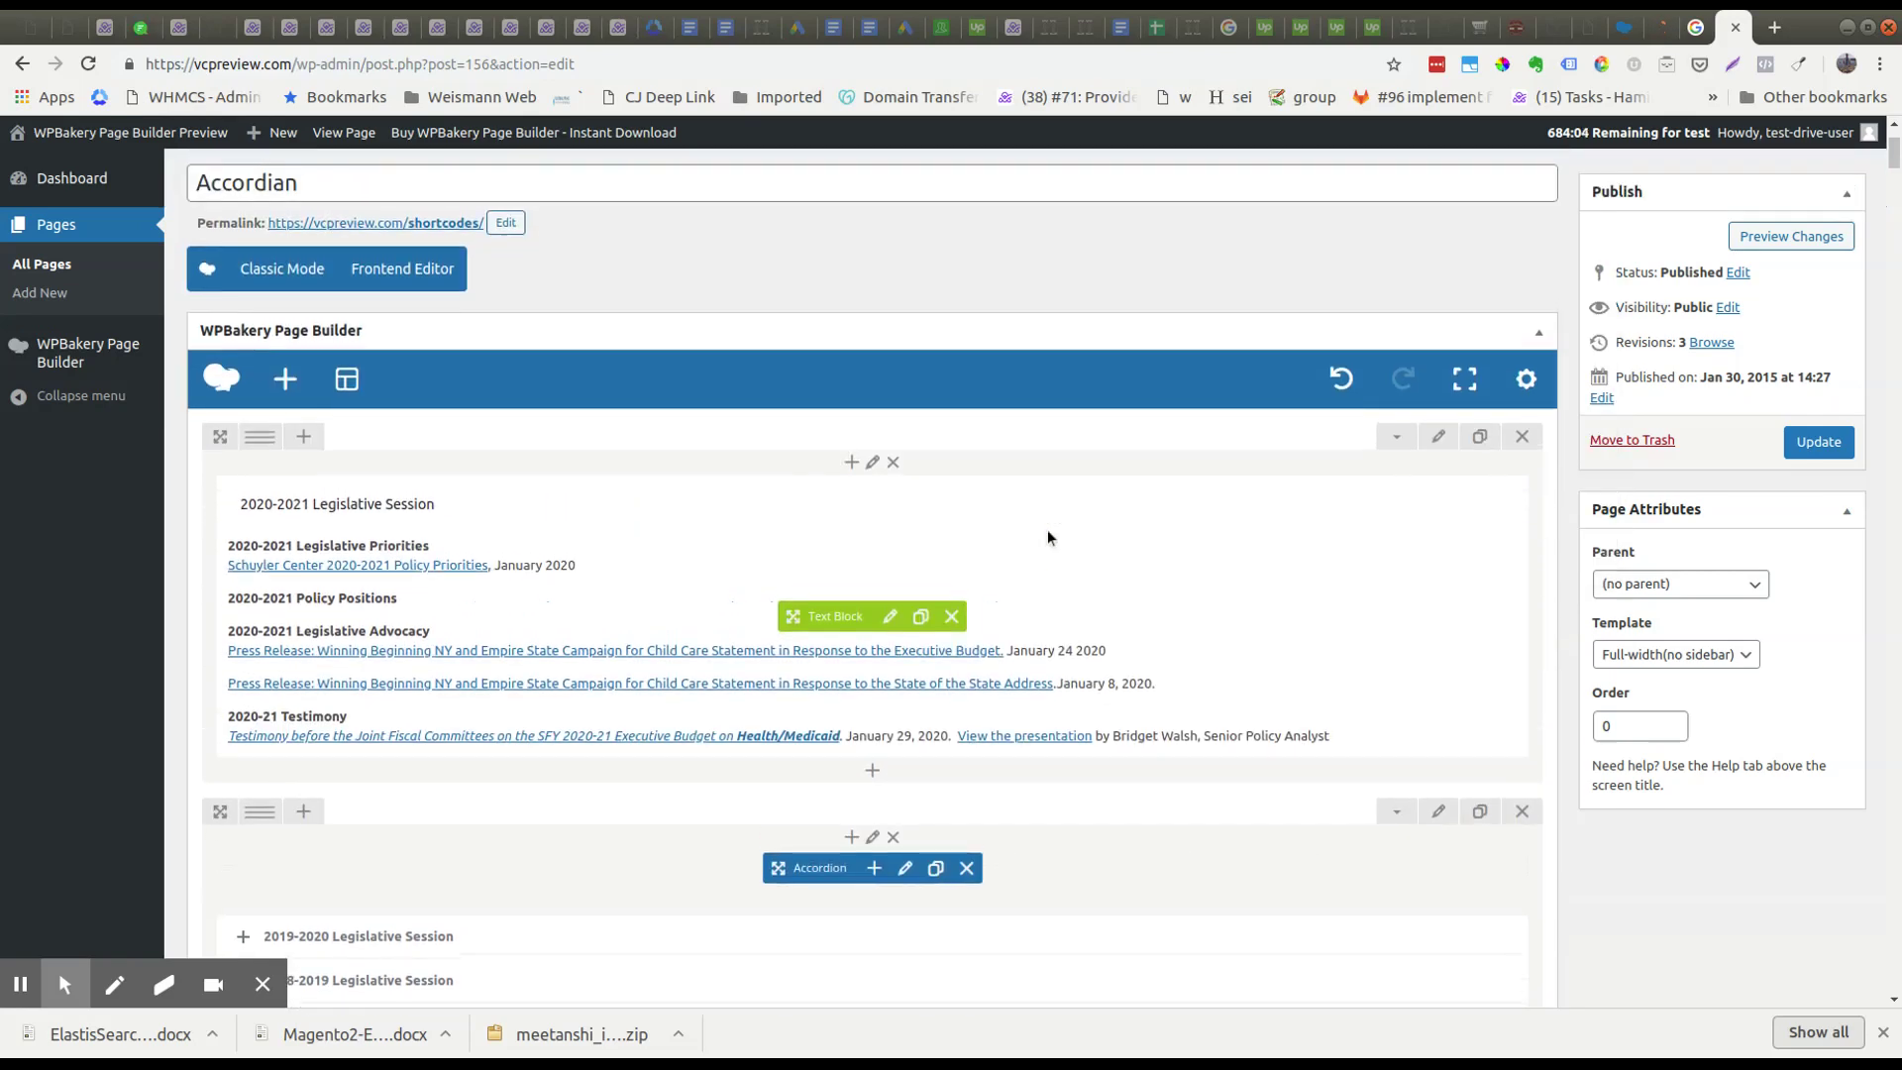
pyautogui.scroll(-5, 852, 625)
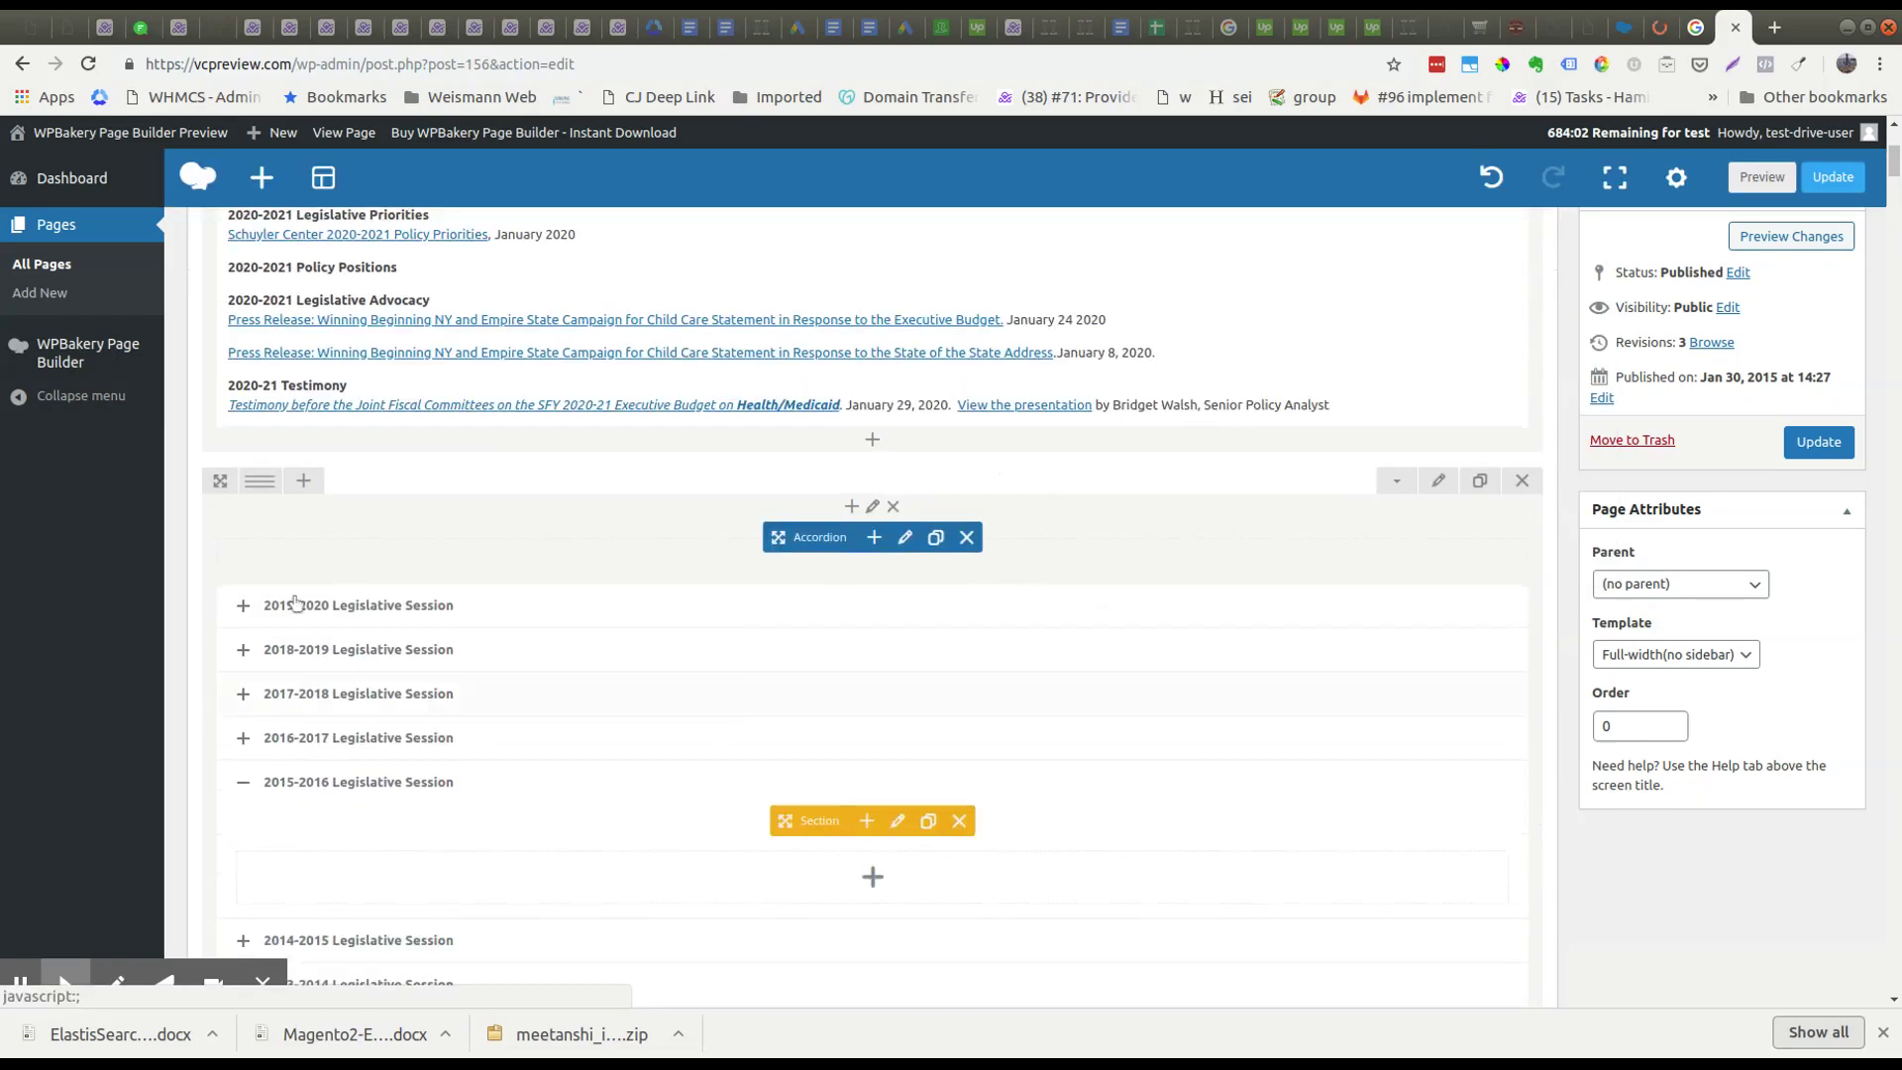
pyautogui.scroll(-2, 549, 653)
pyautogui.scroll(6, 438, 540)
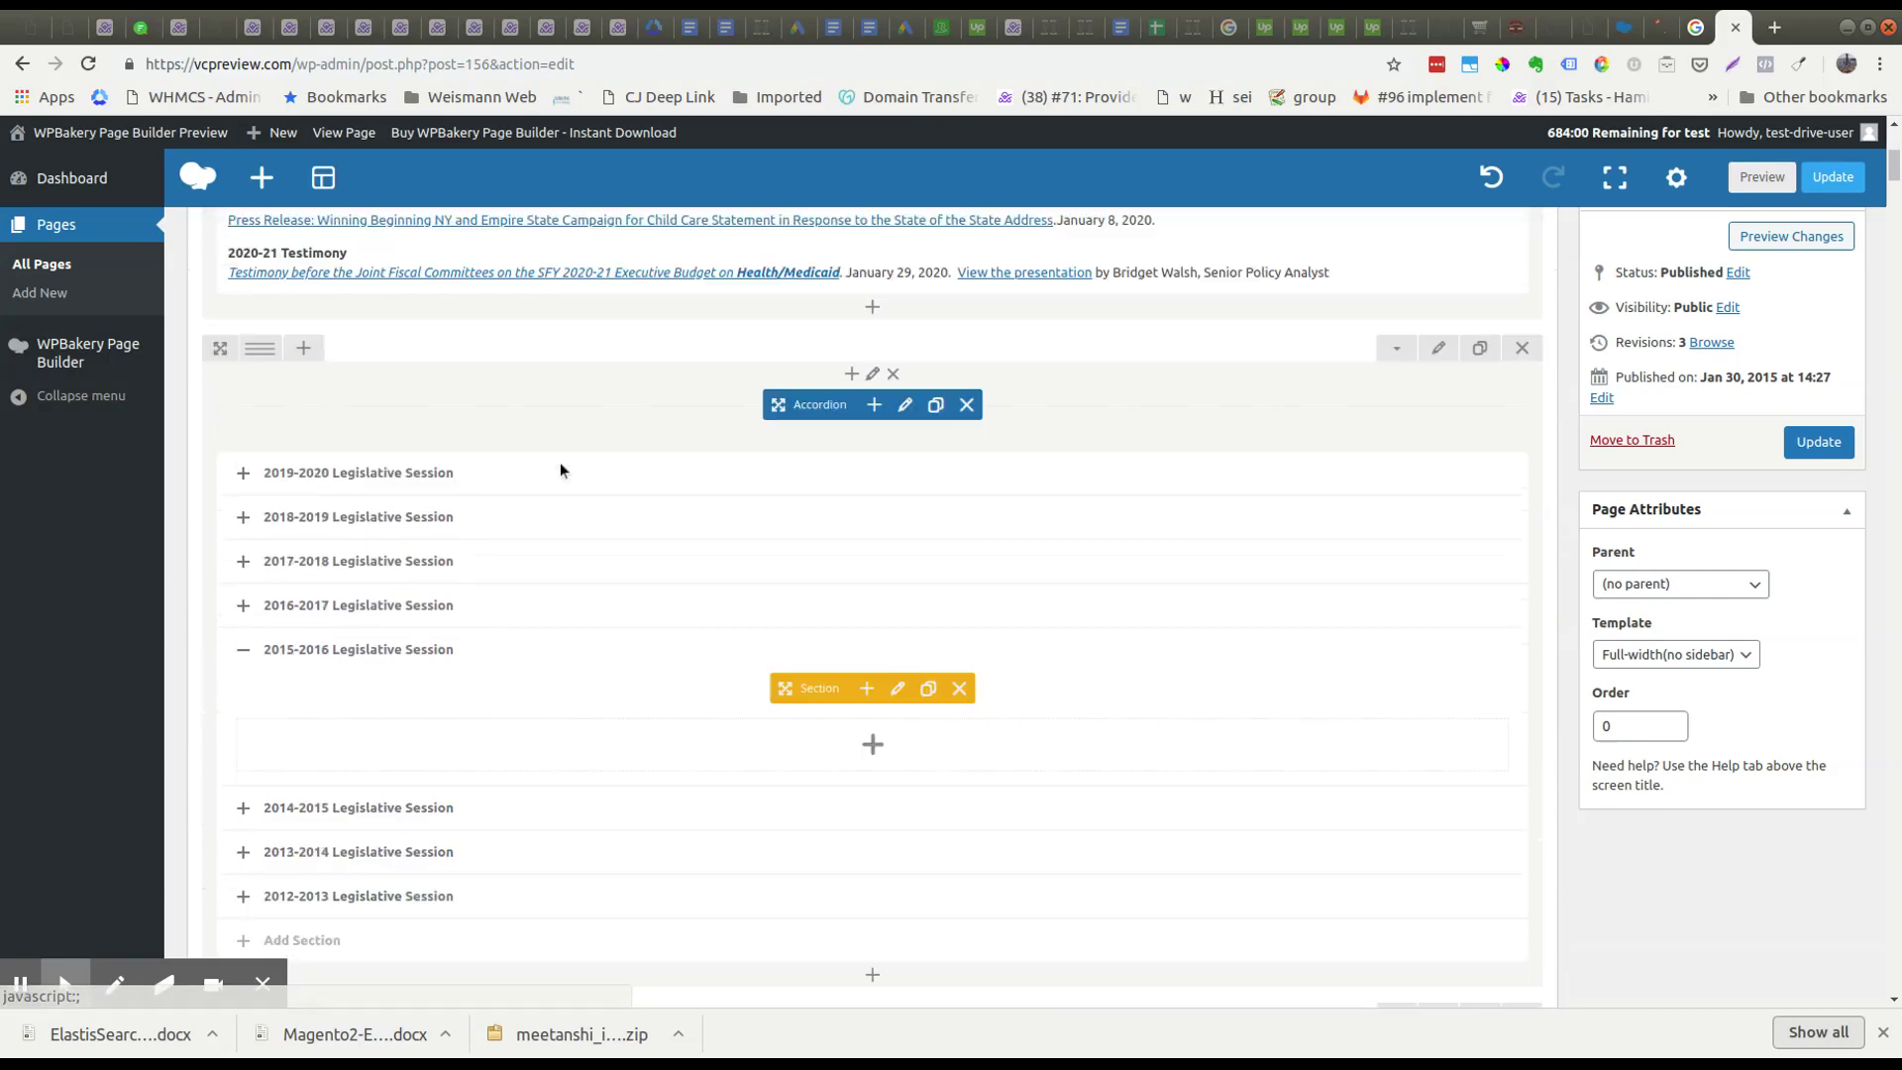
pyautogui.scroll(2, 407, 442)
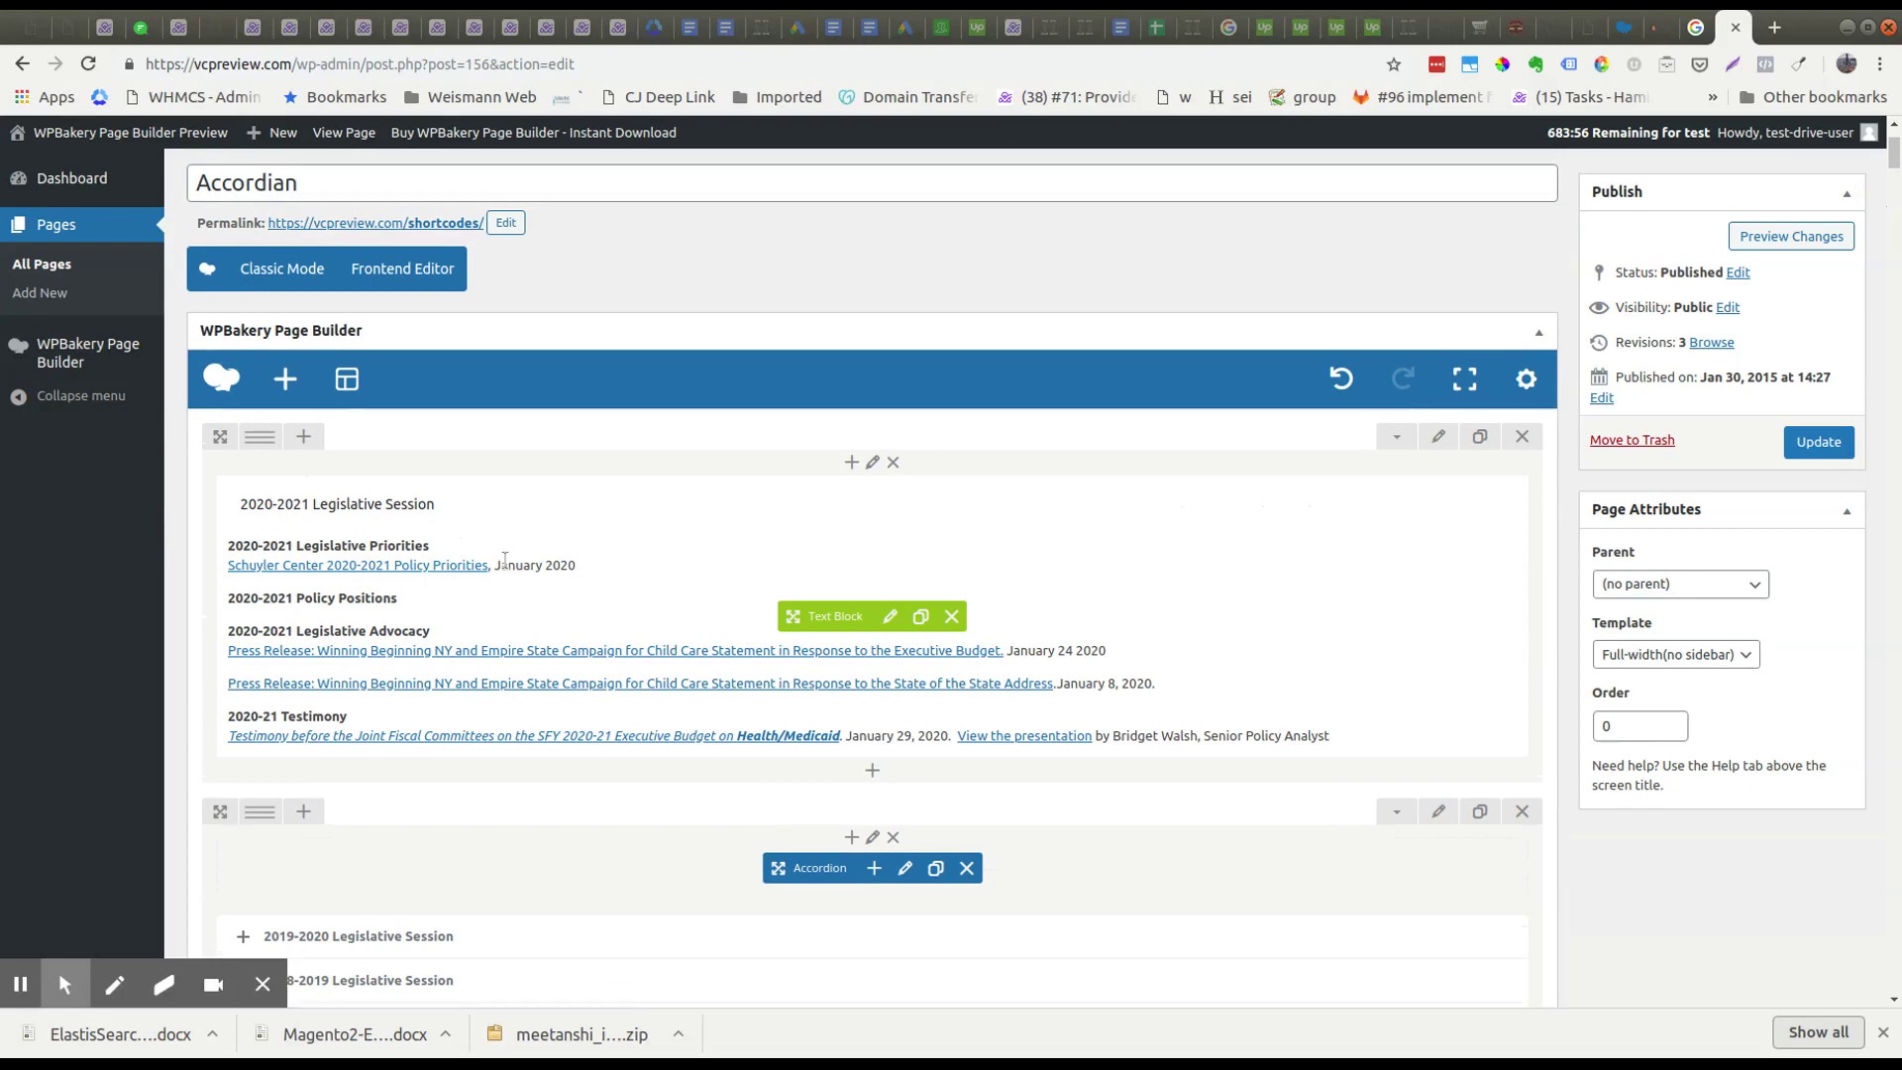
pyautogui.scroll(-3, 575, 567)
pyautogui.scroll(-1, 495, 704)
pyautogui.scroll(-8, 494, 704)
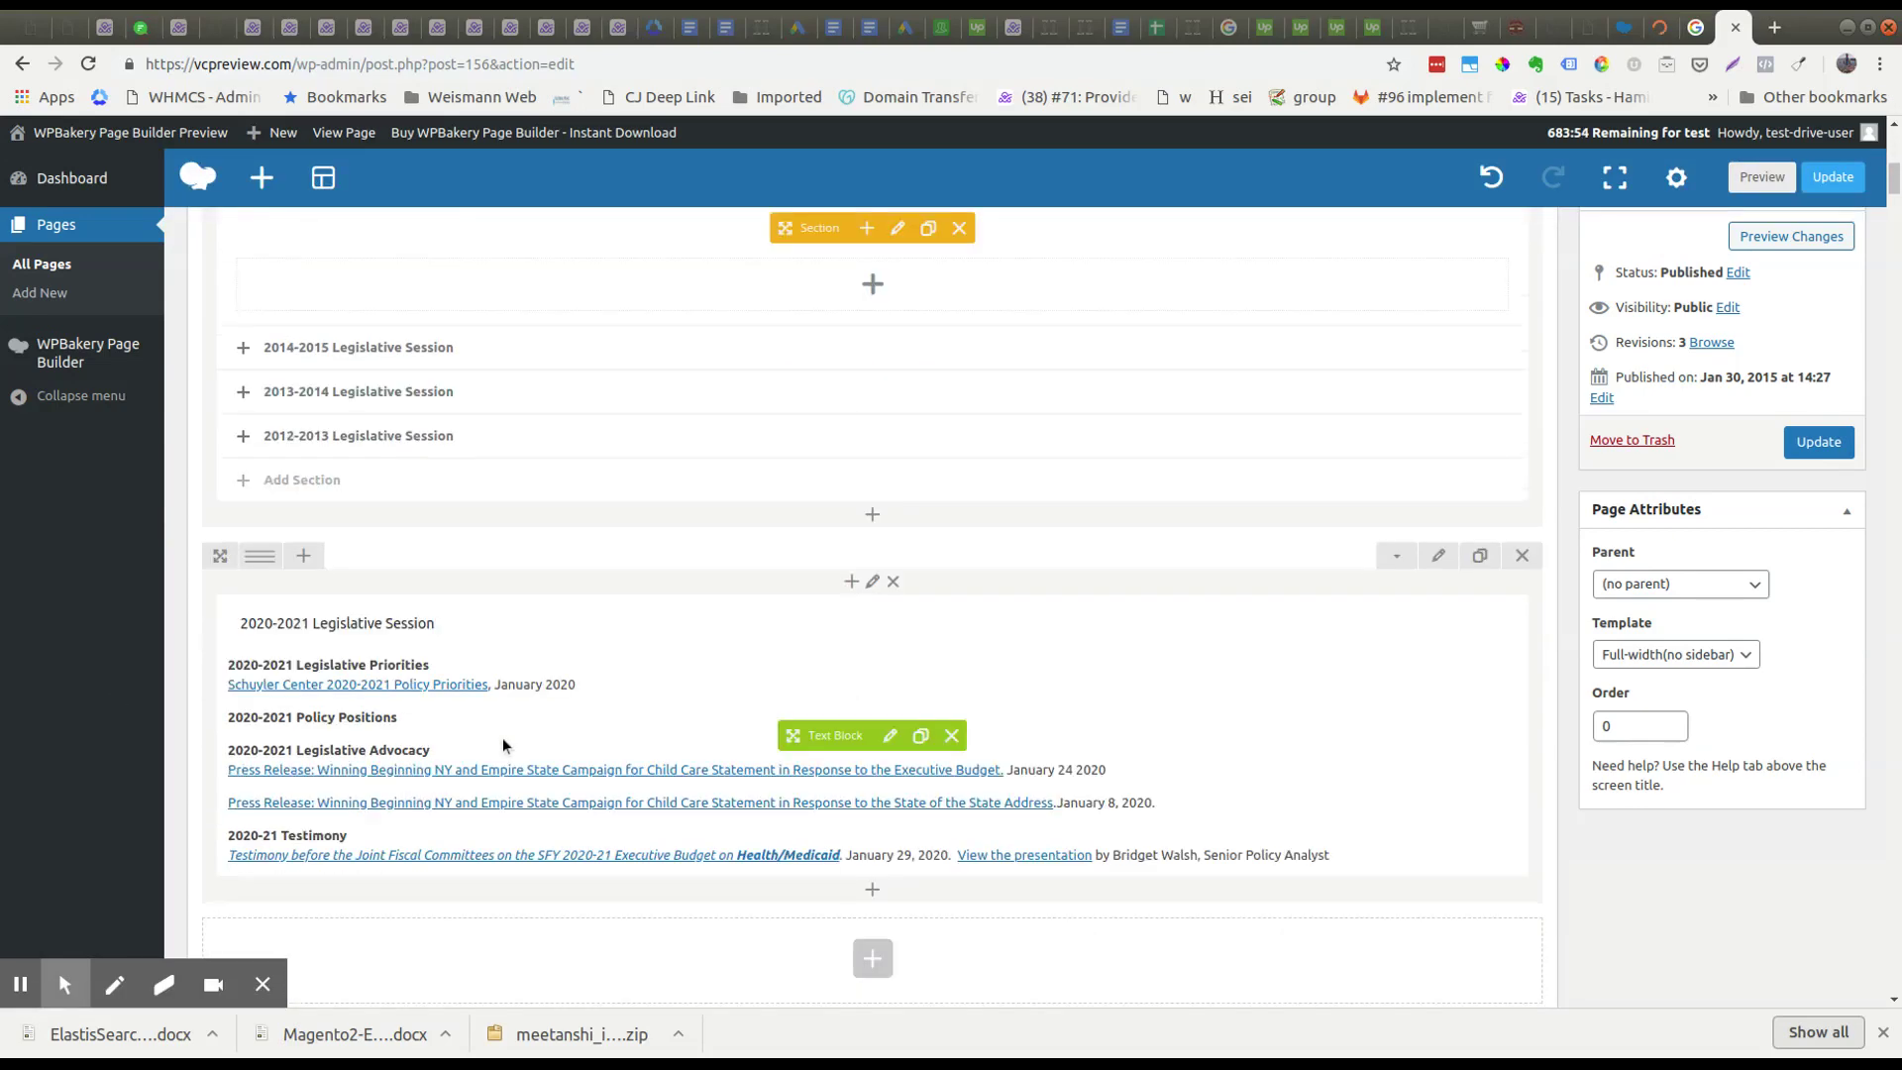
pyautogui.scroll(10, 590, 526)
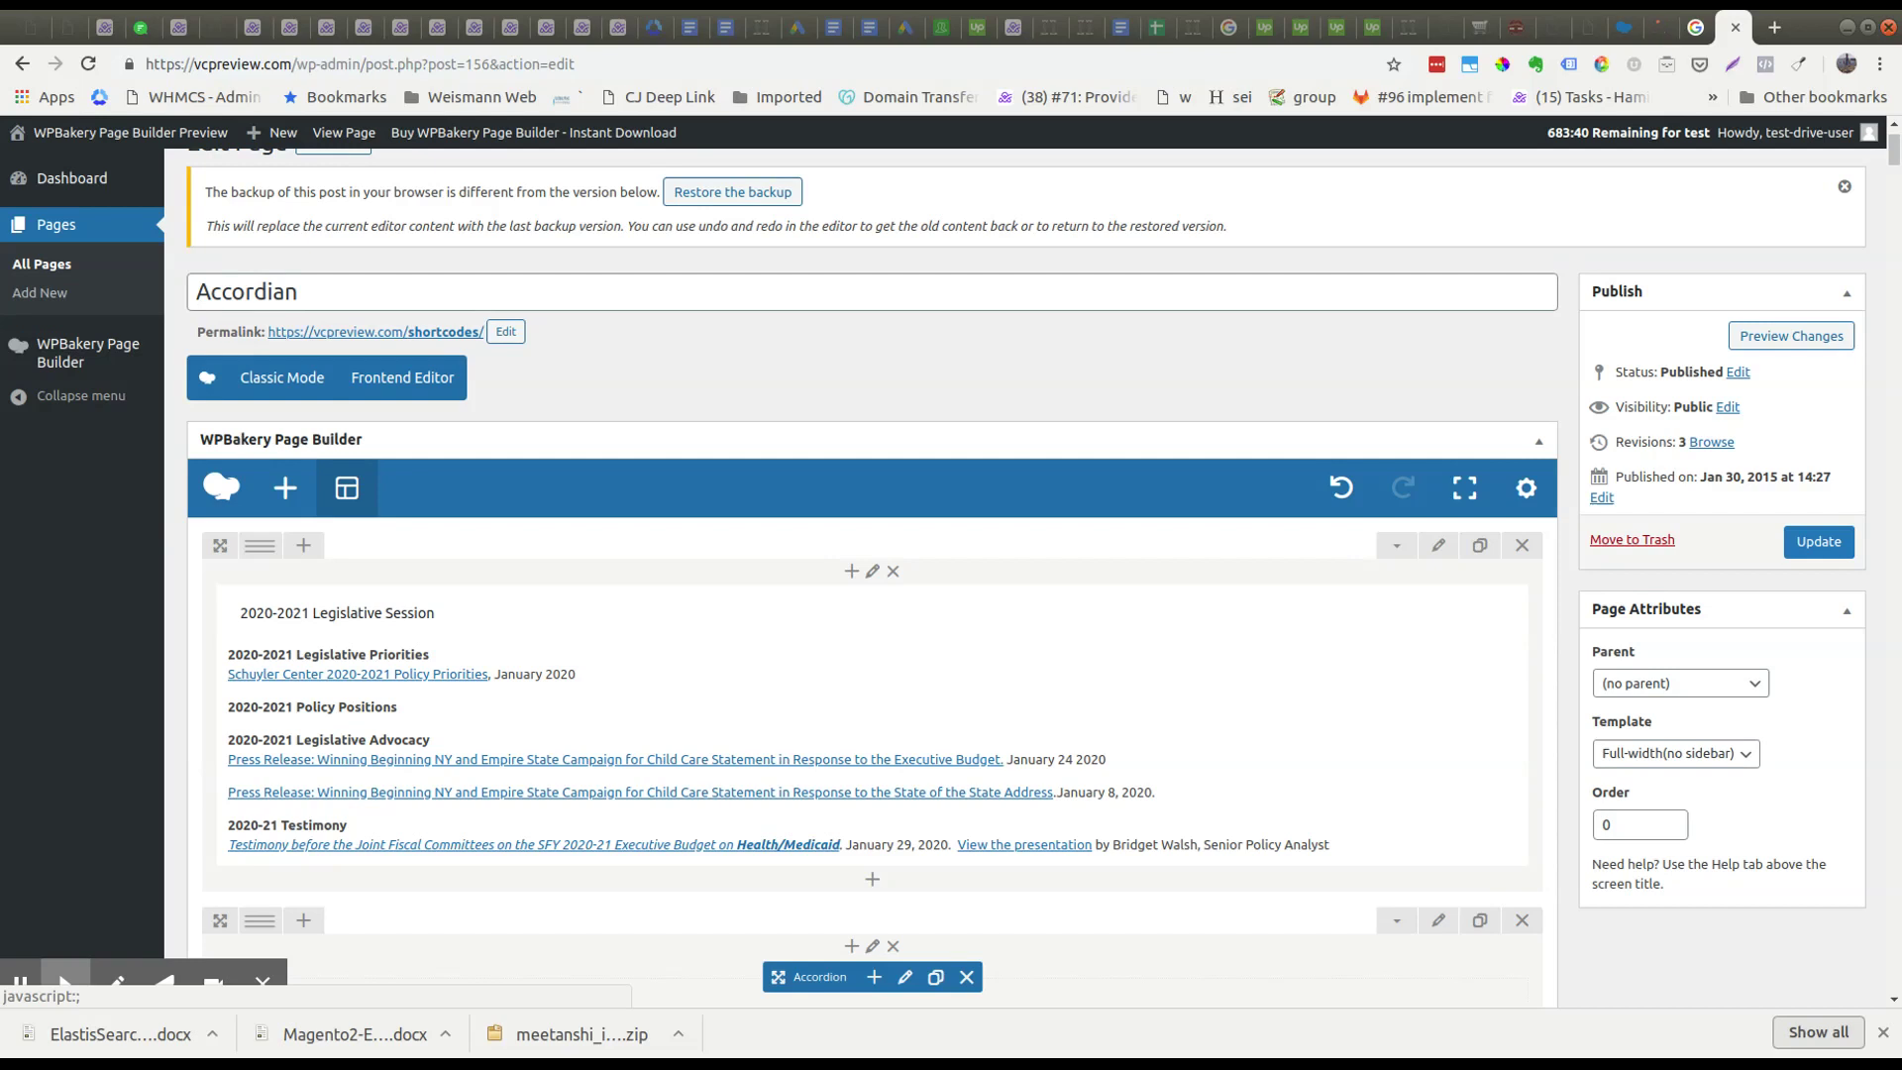
# Step: Save the current page layout as the template 'Henry's Layout' and close the templates panel
pyautogui.click(349, 492)
pyautogui.click(351, 388)
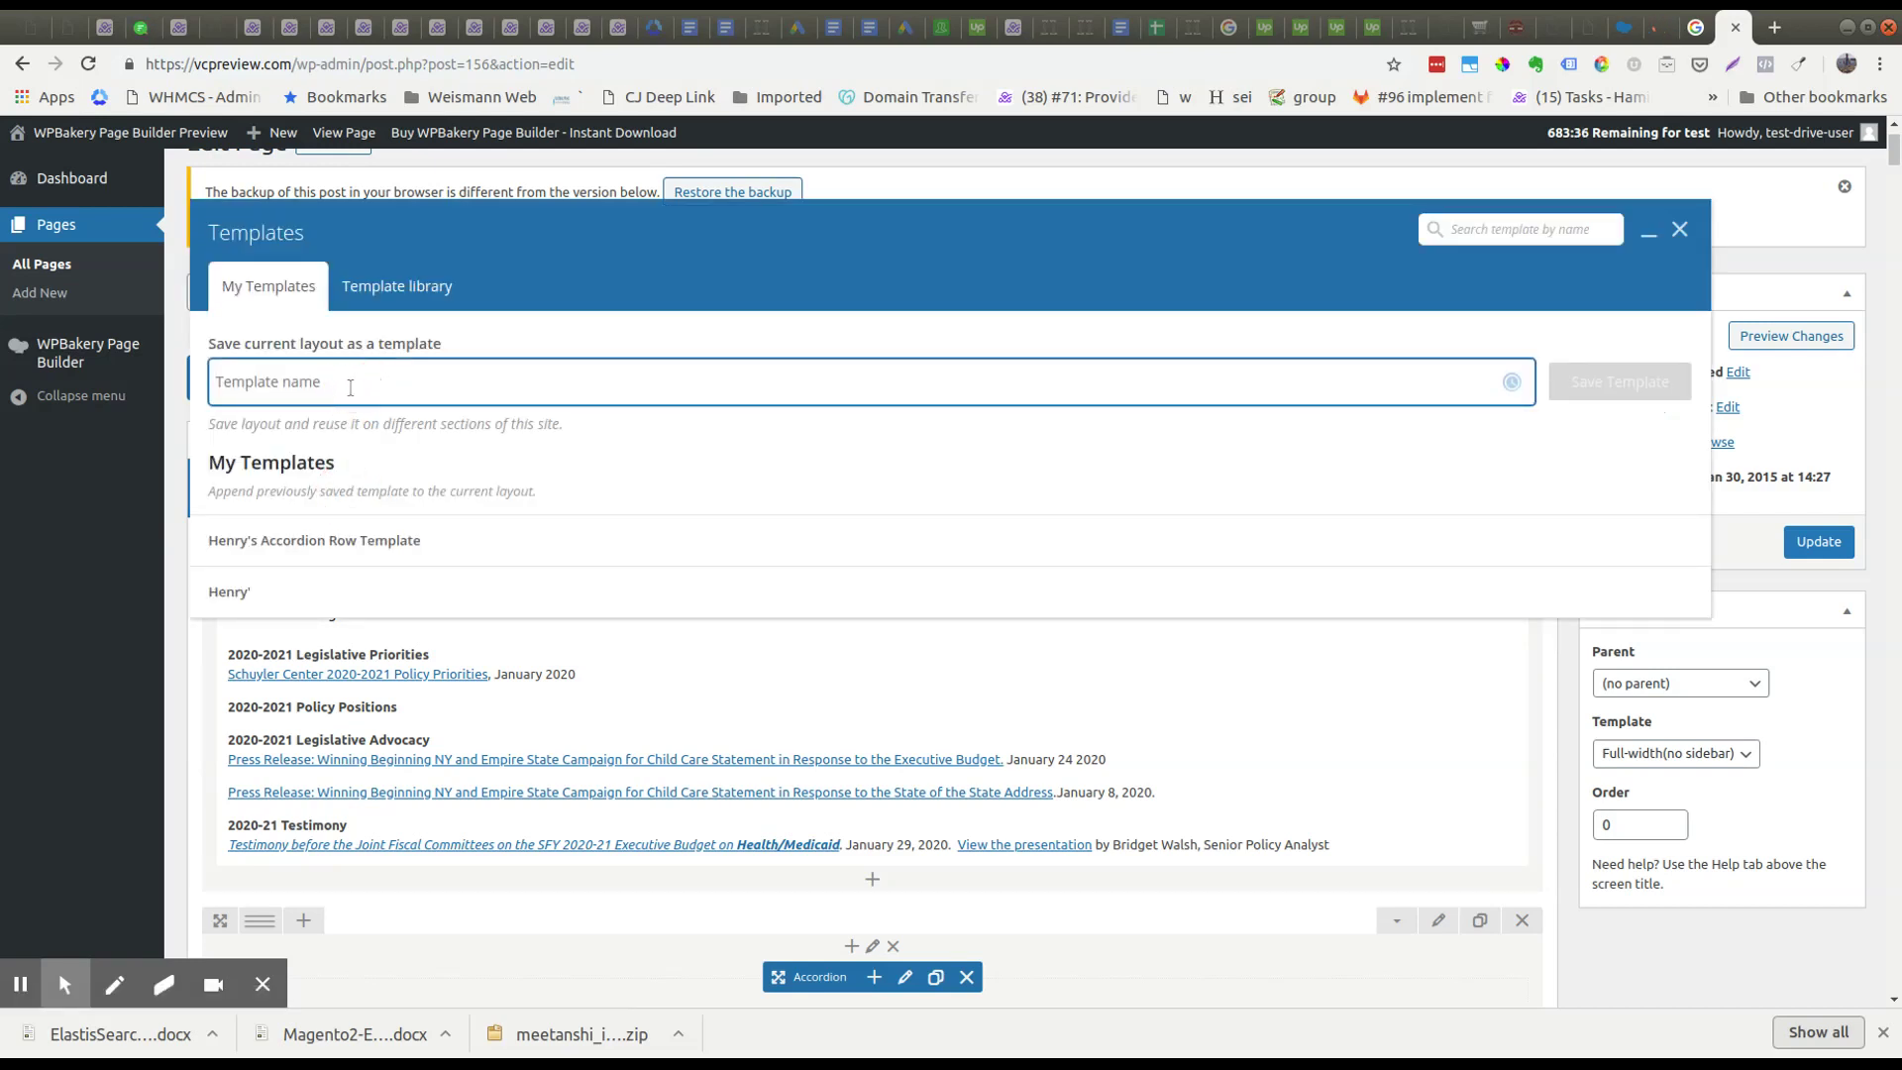
pyautogui.write("Henry's Layout")
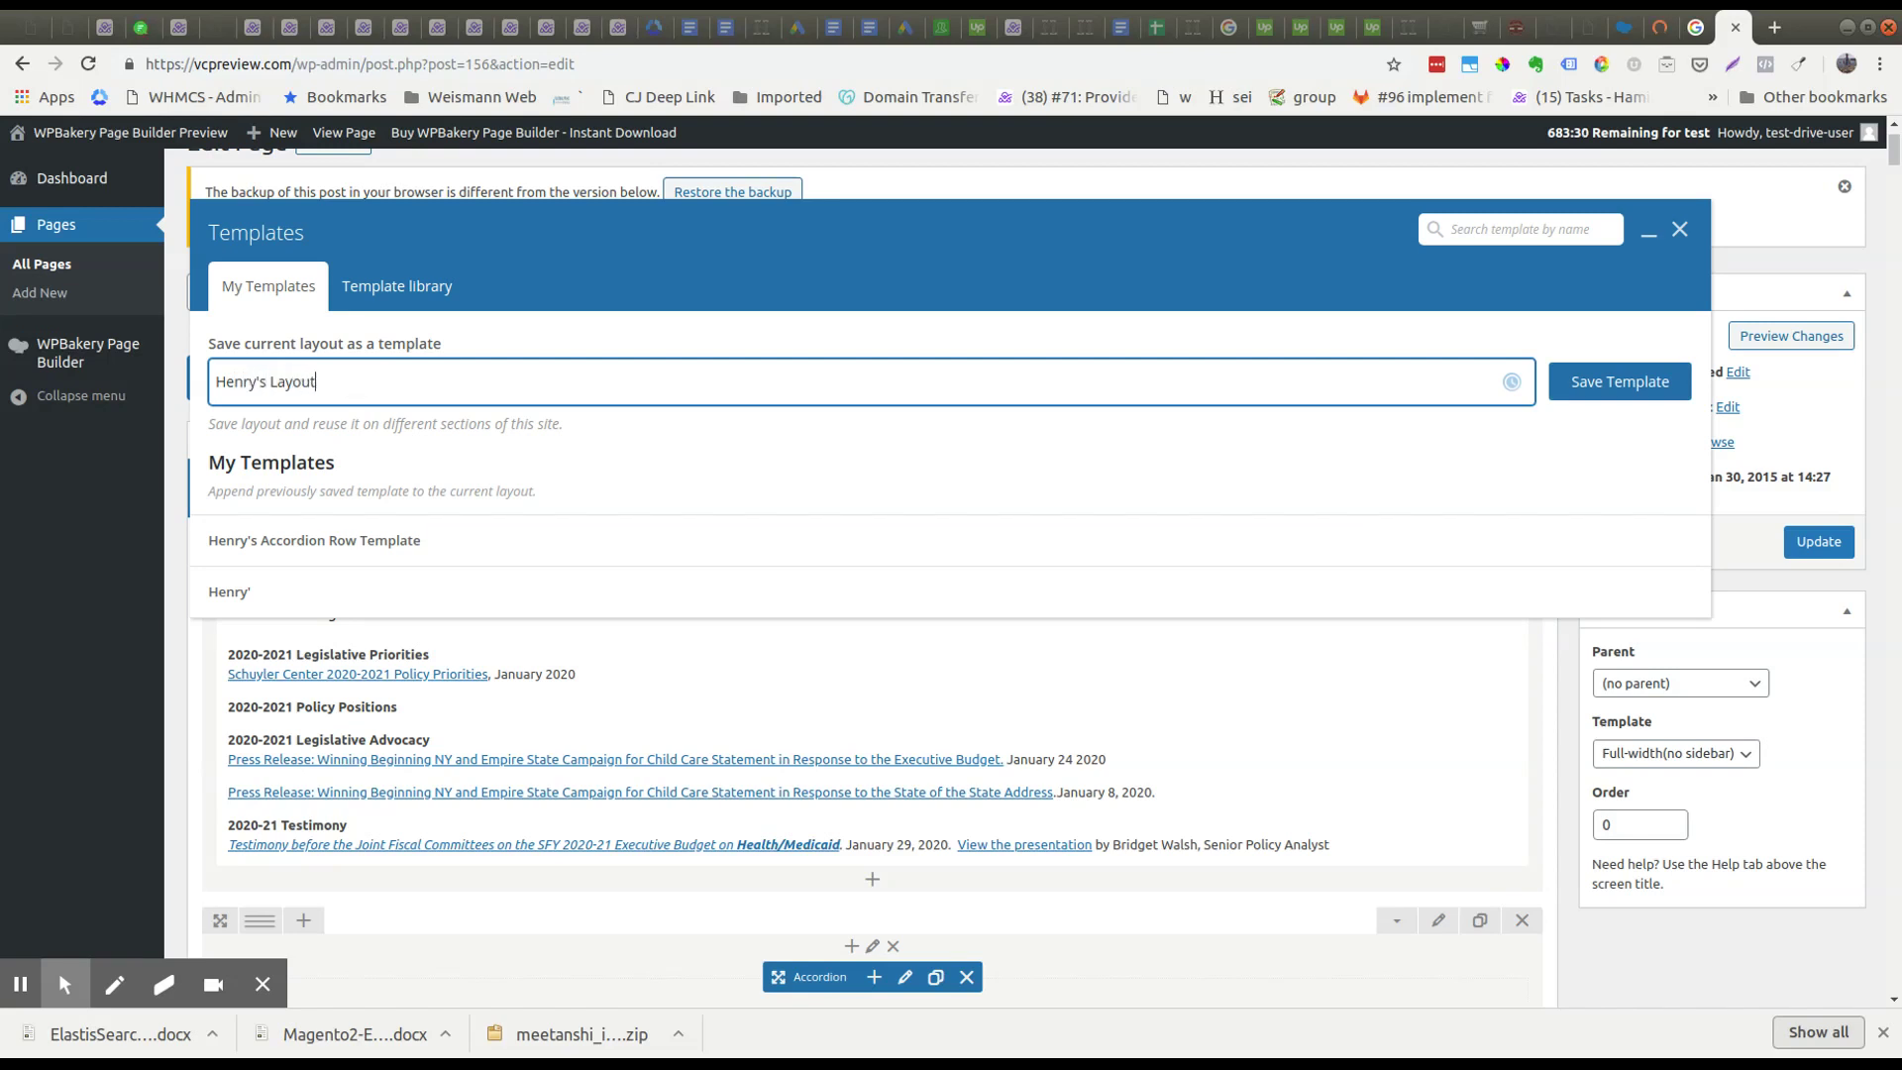
pyautogui.click(1604, 383)
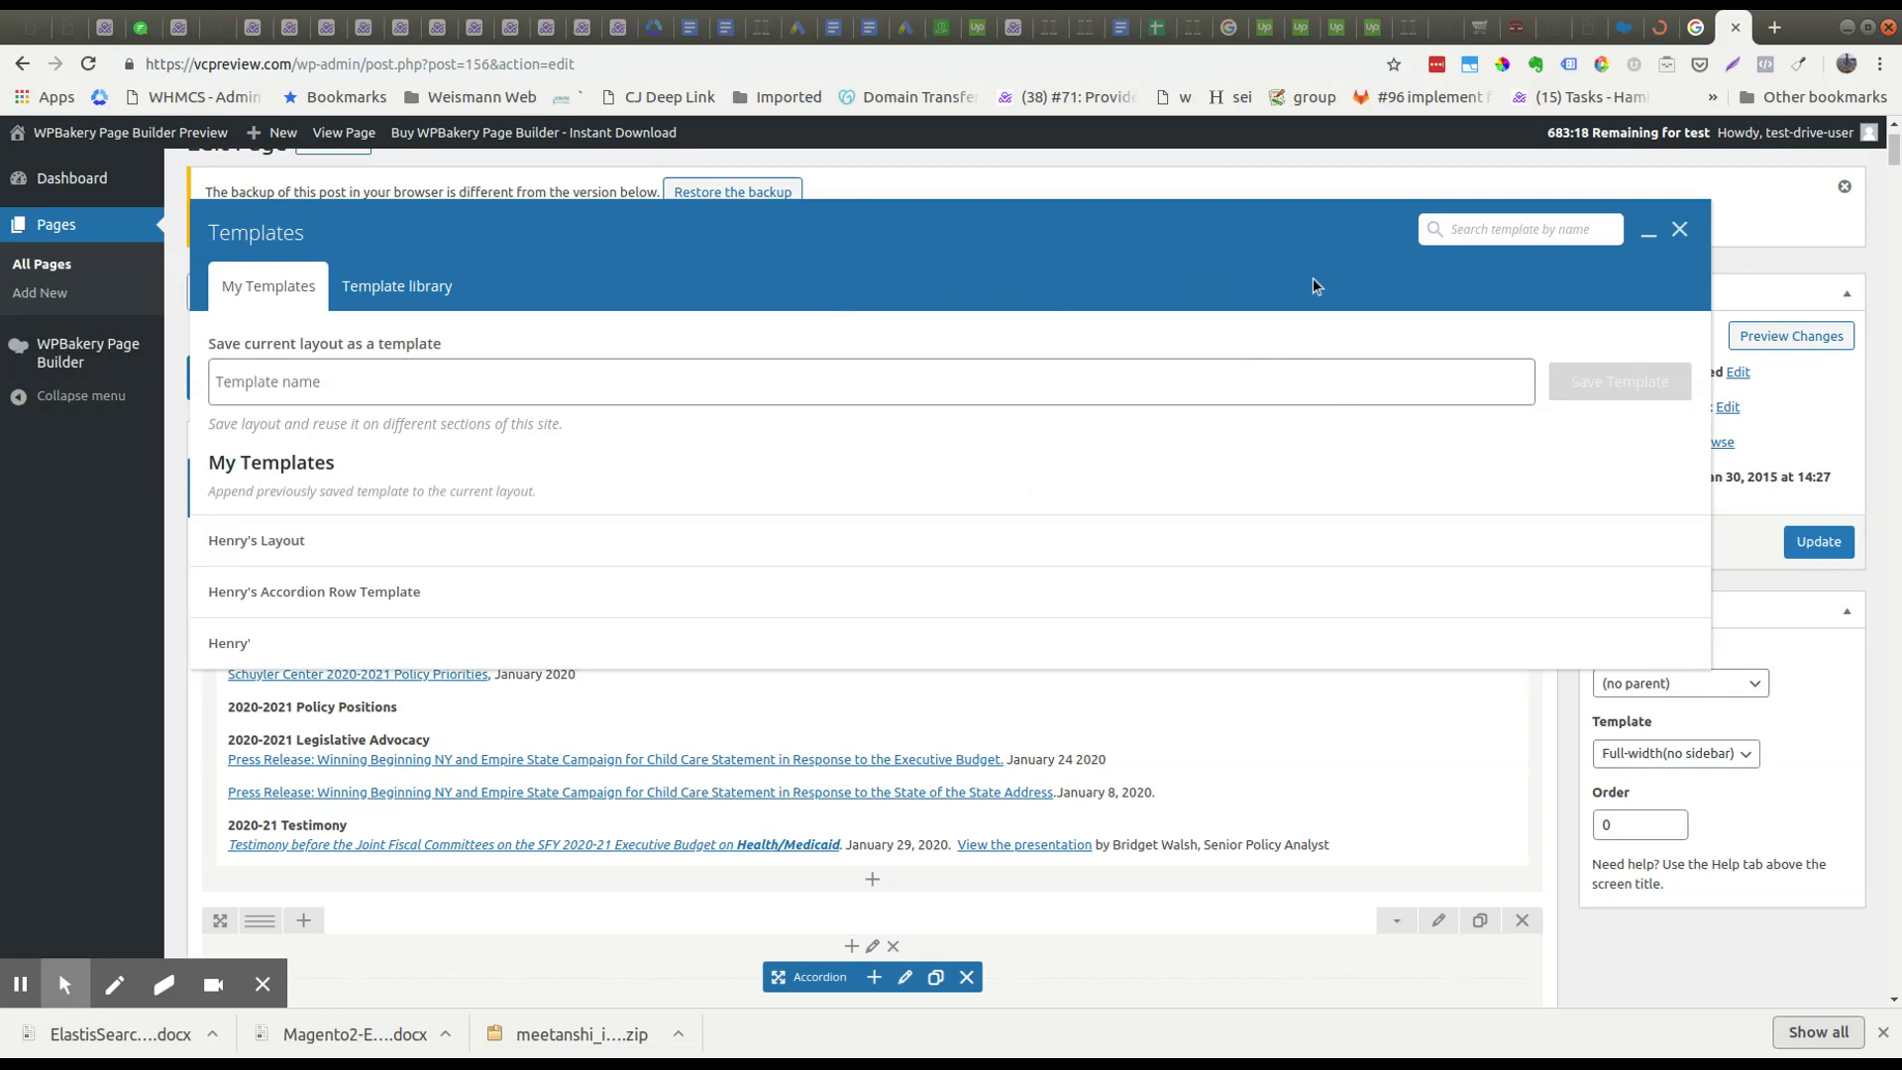
pyautogui.click(1680, 232)
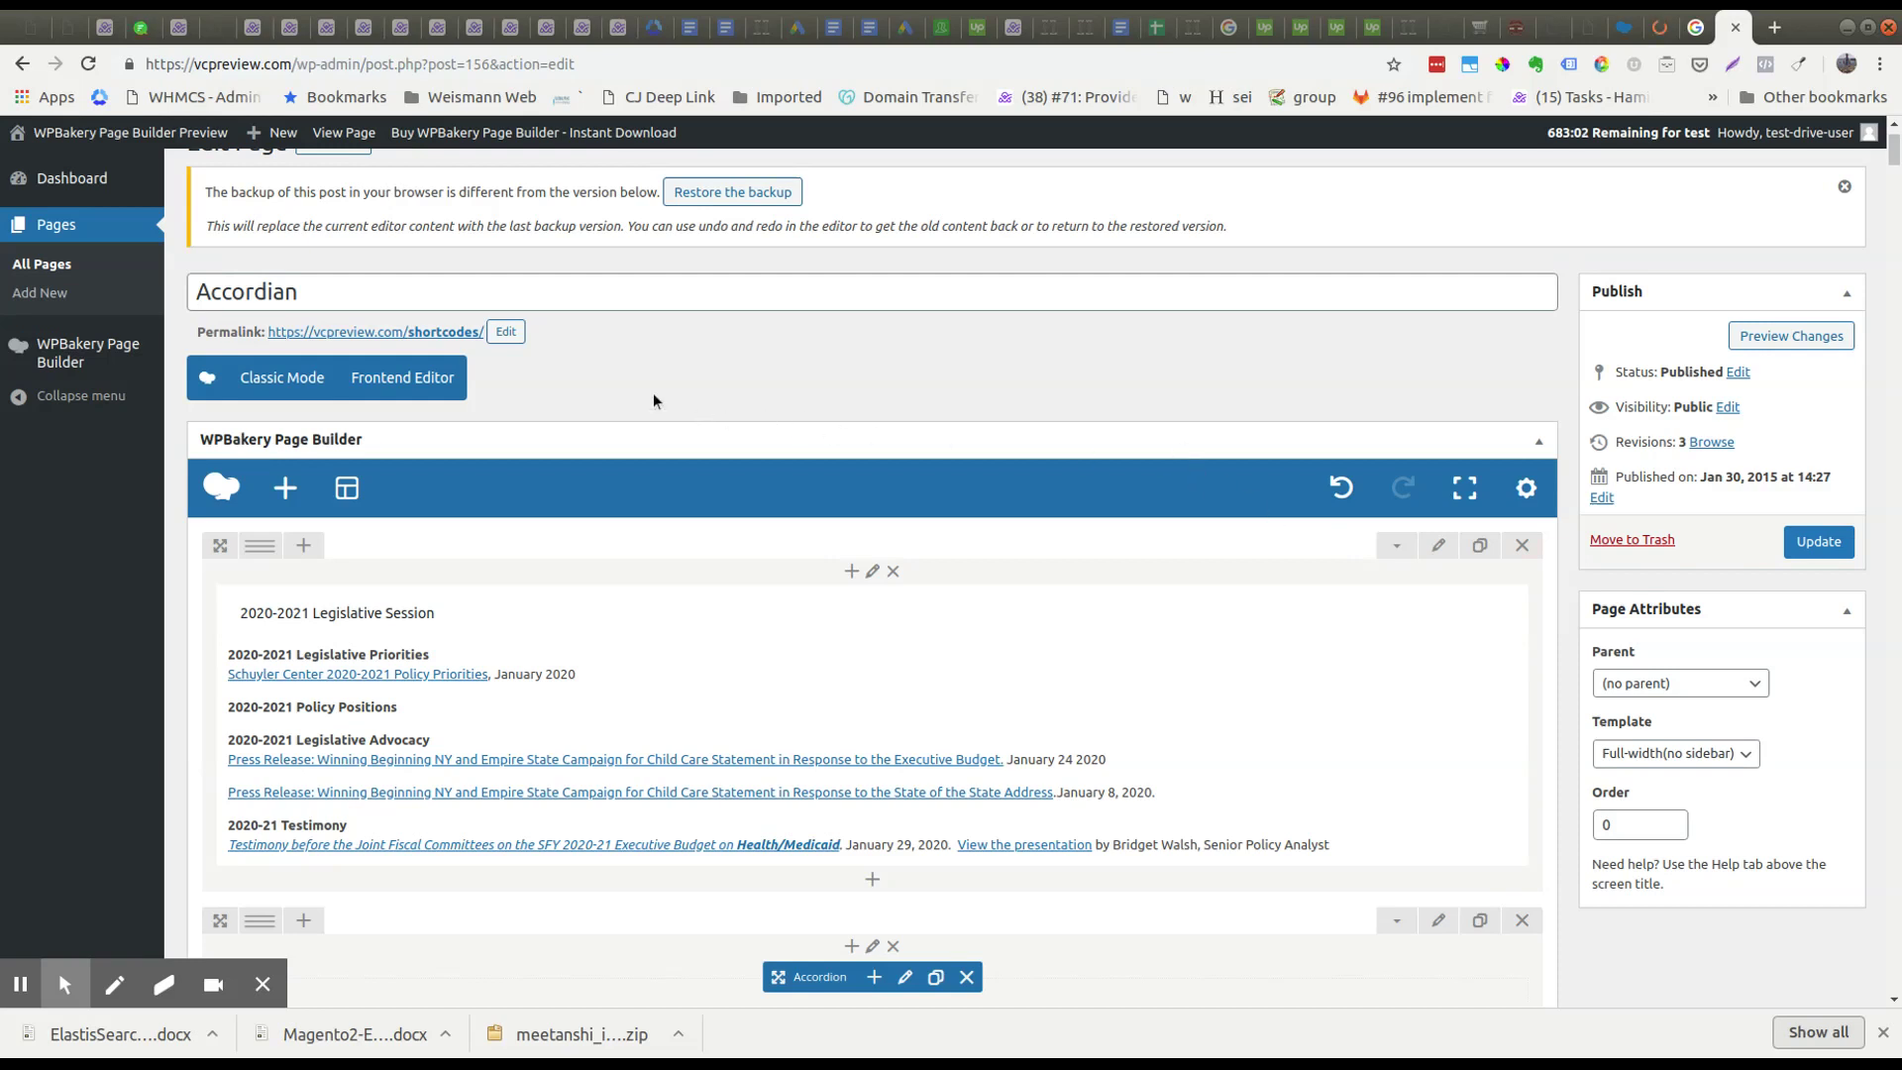
# Step: Leave the current page without saving and create a new page in the backend page builder
pyautogui.click(67, 274)
pyautogui.click(1126, 187)
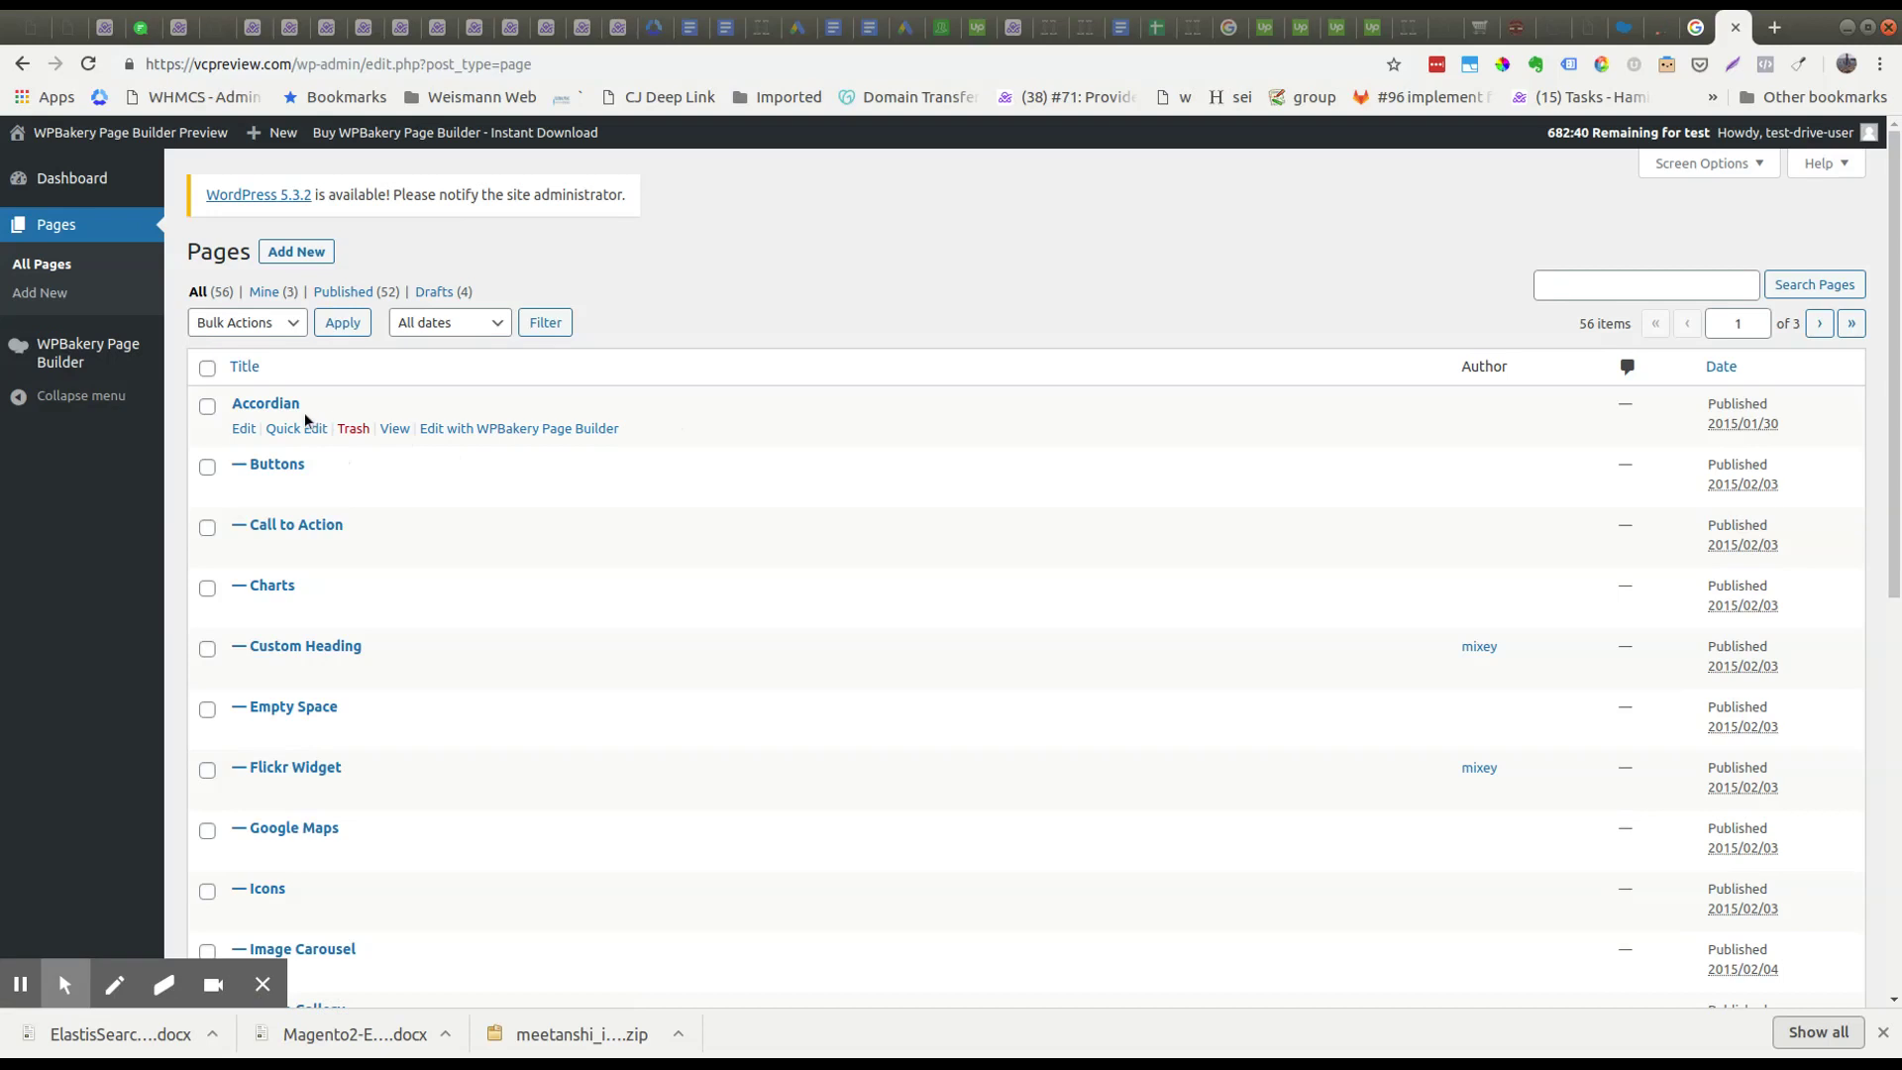
pyautogui.click(297, 252)
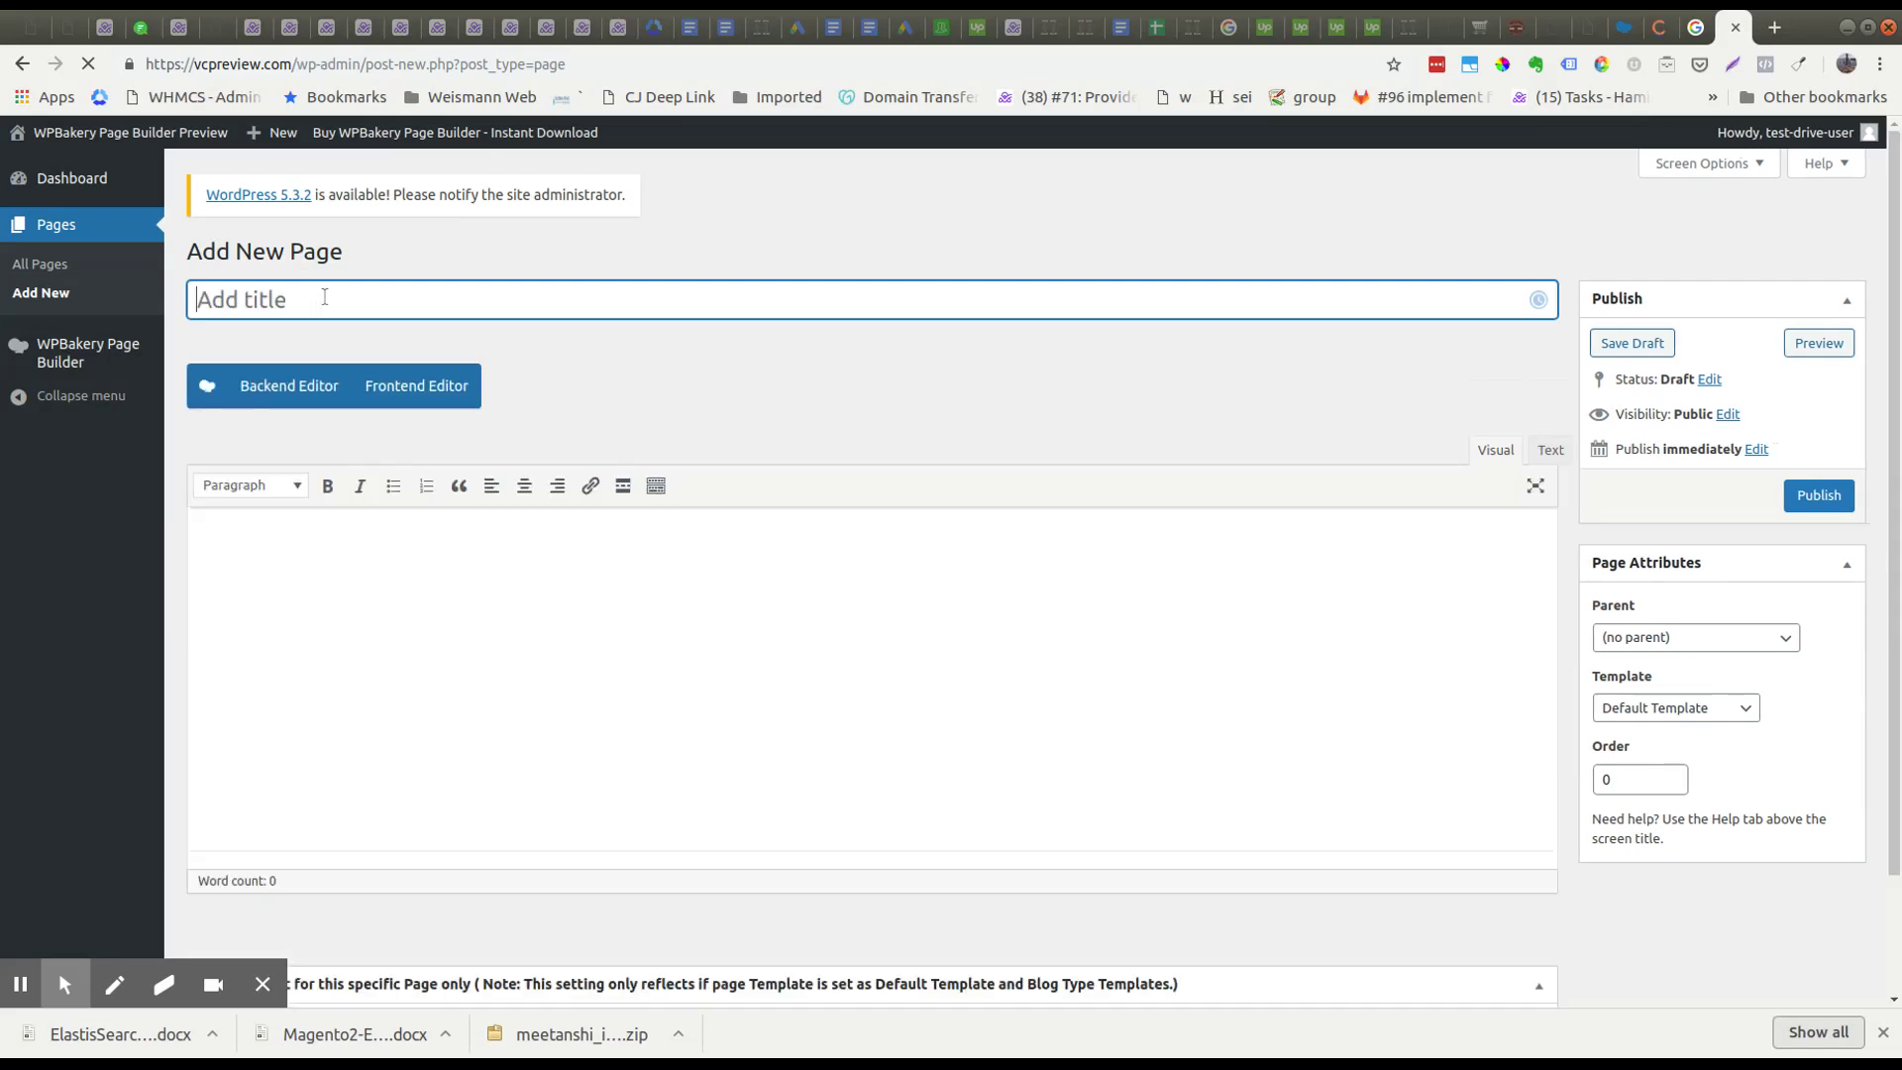
pyautogui.click(286, 389)
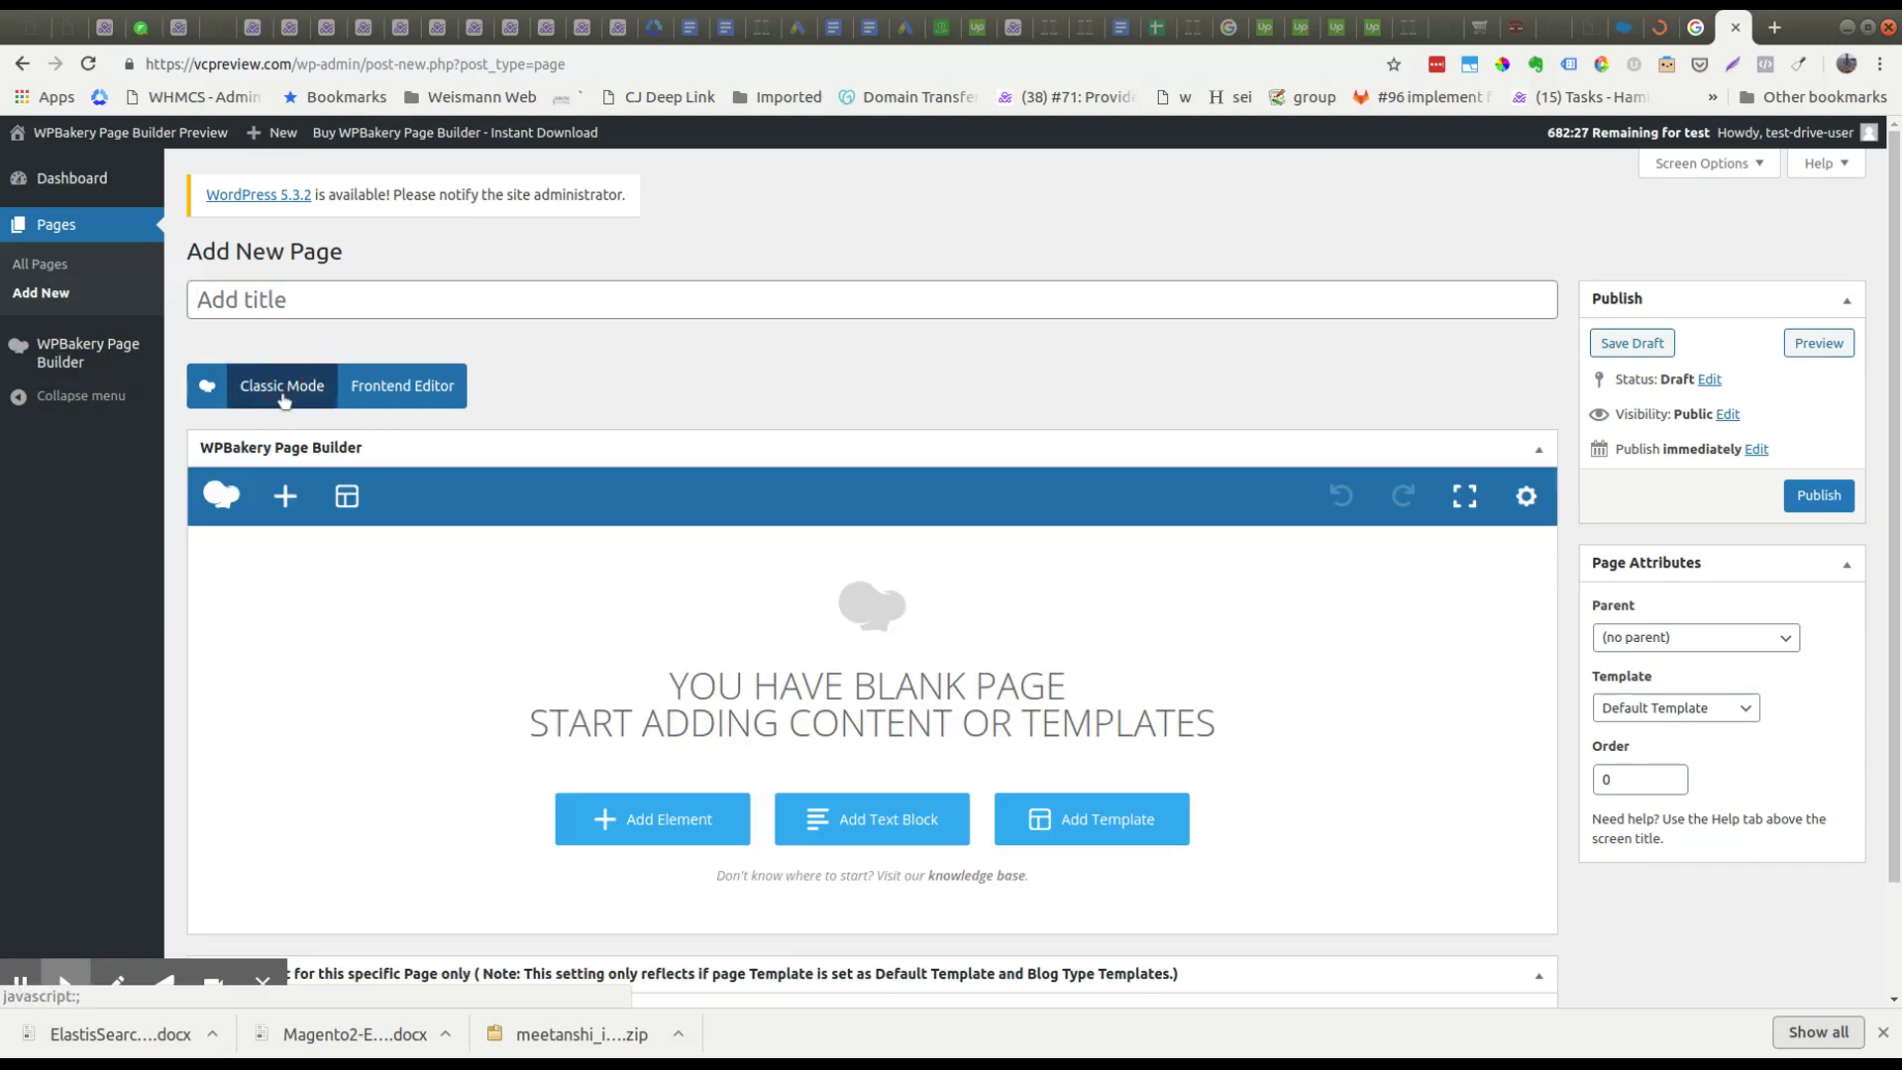
pyautogui.scroll(-1, 677, 576)
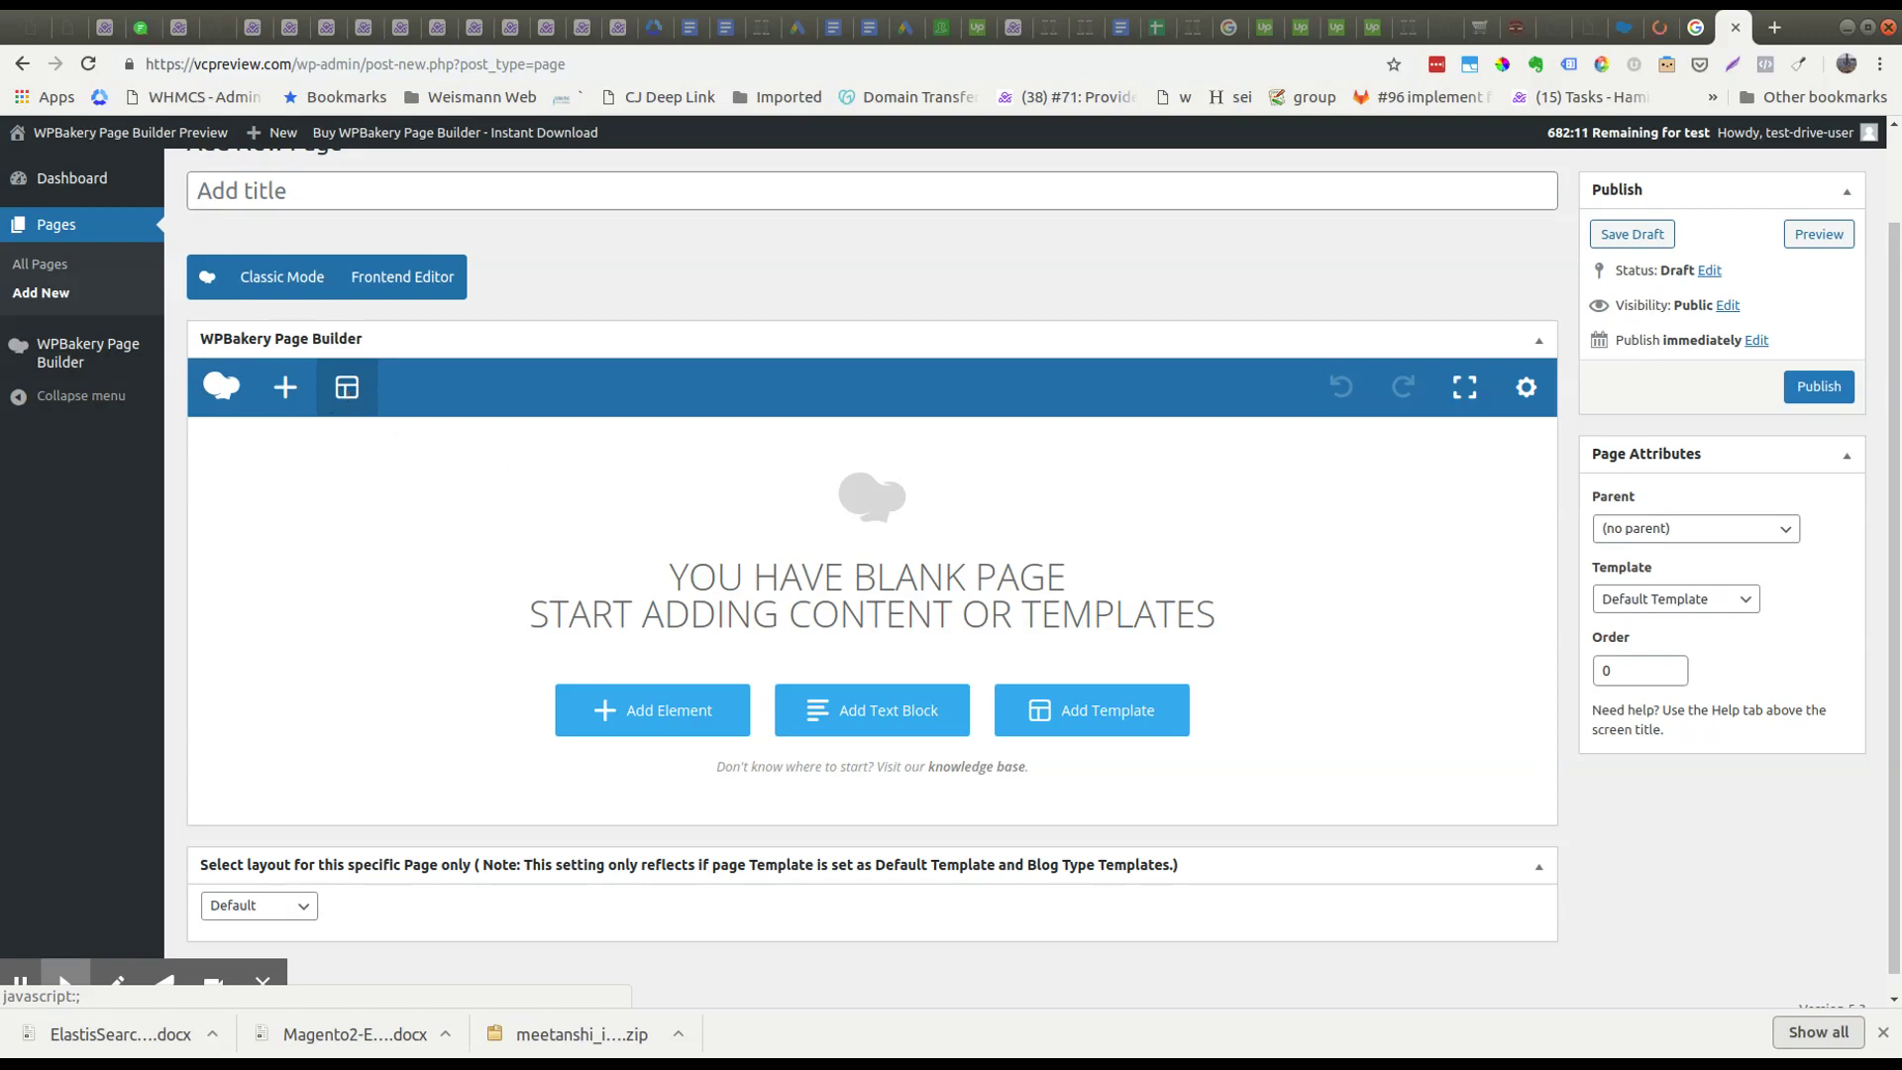
# Step: Load the 'Henry's Layout' template onto the new page and look over the result
pyautogui.click(347, 387)
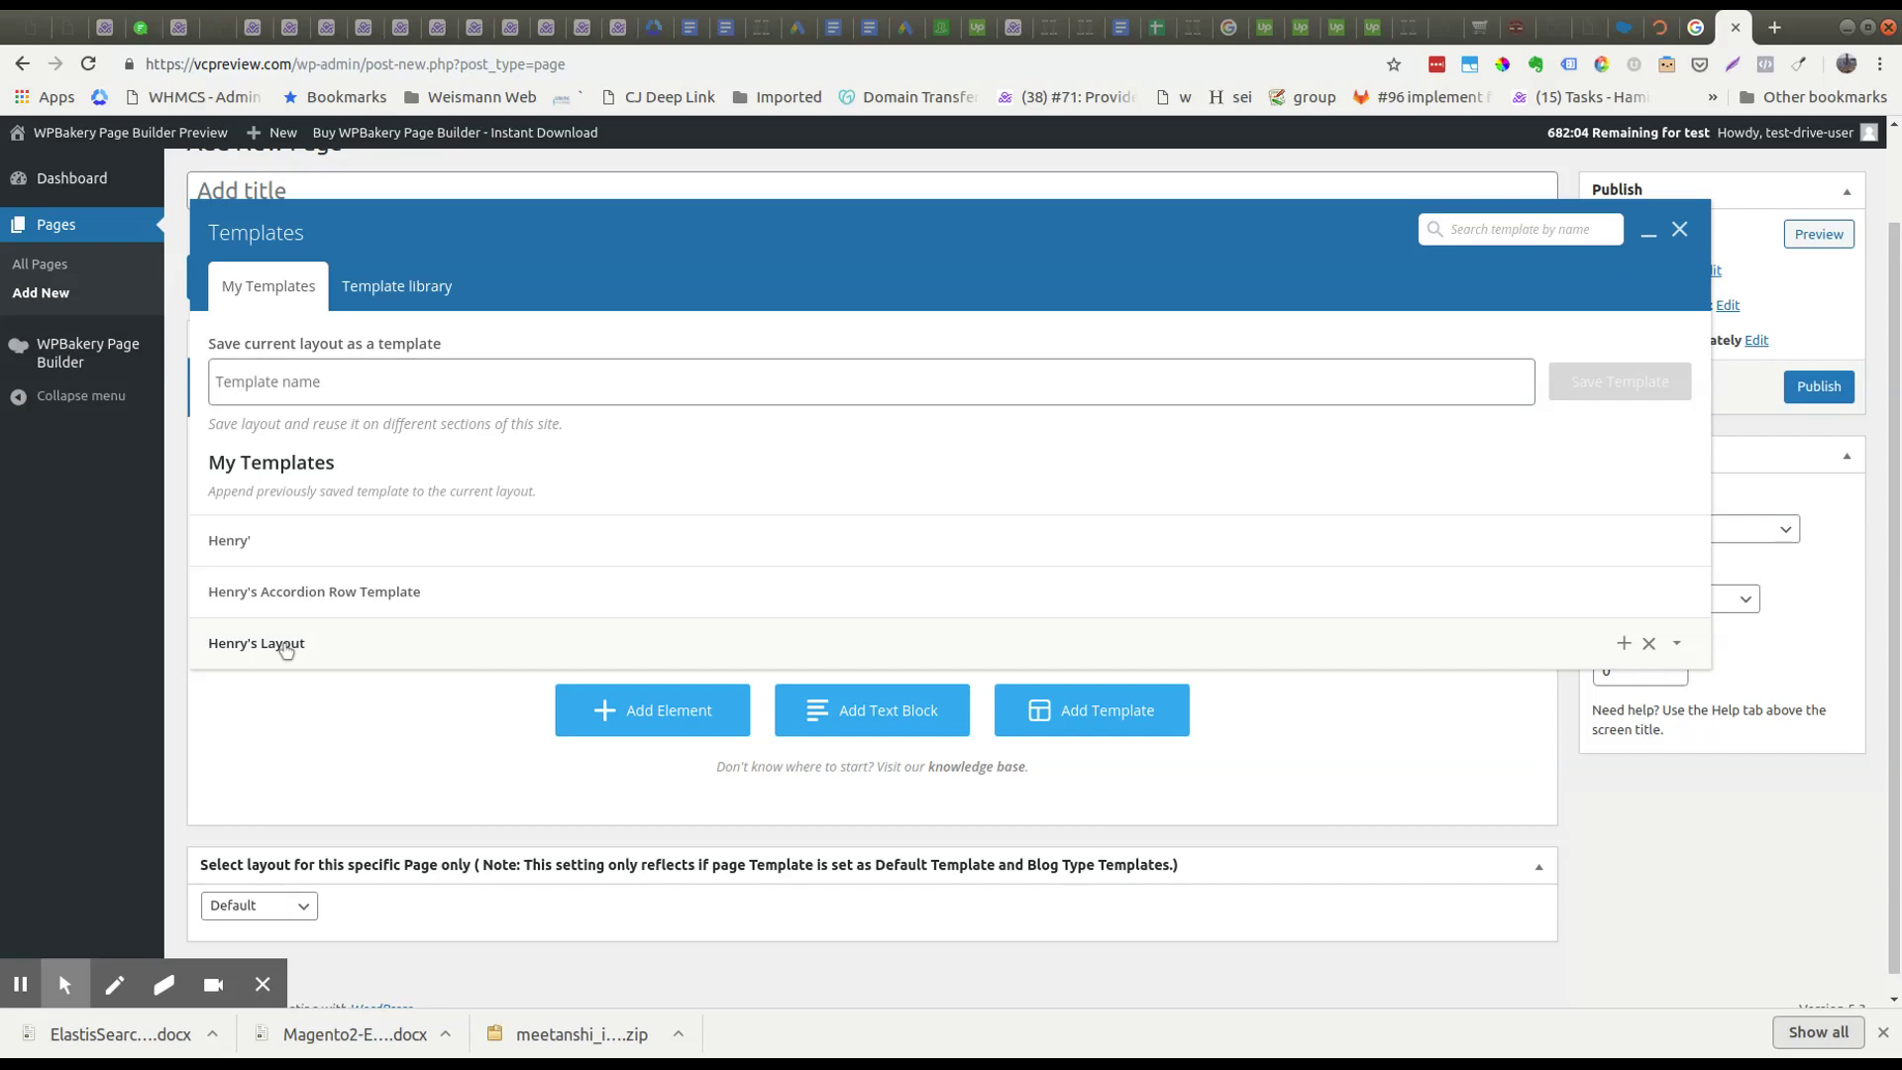
pyautogui.click(499, 643)
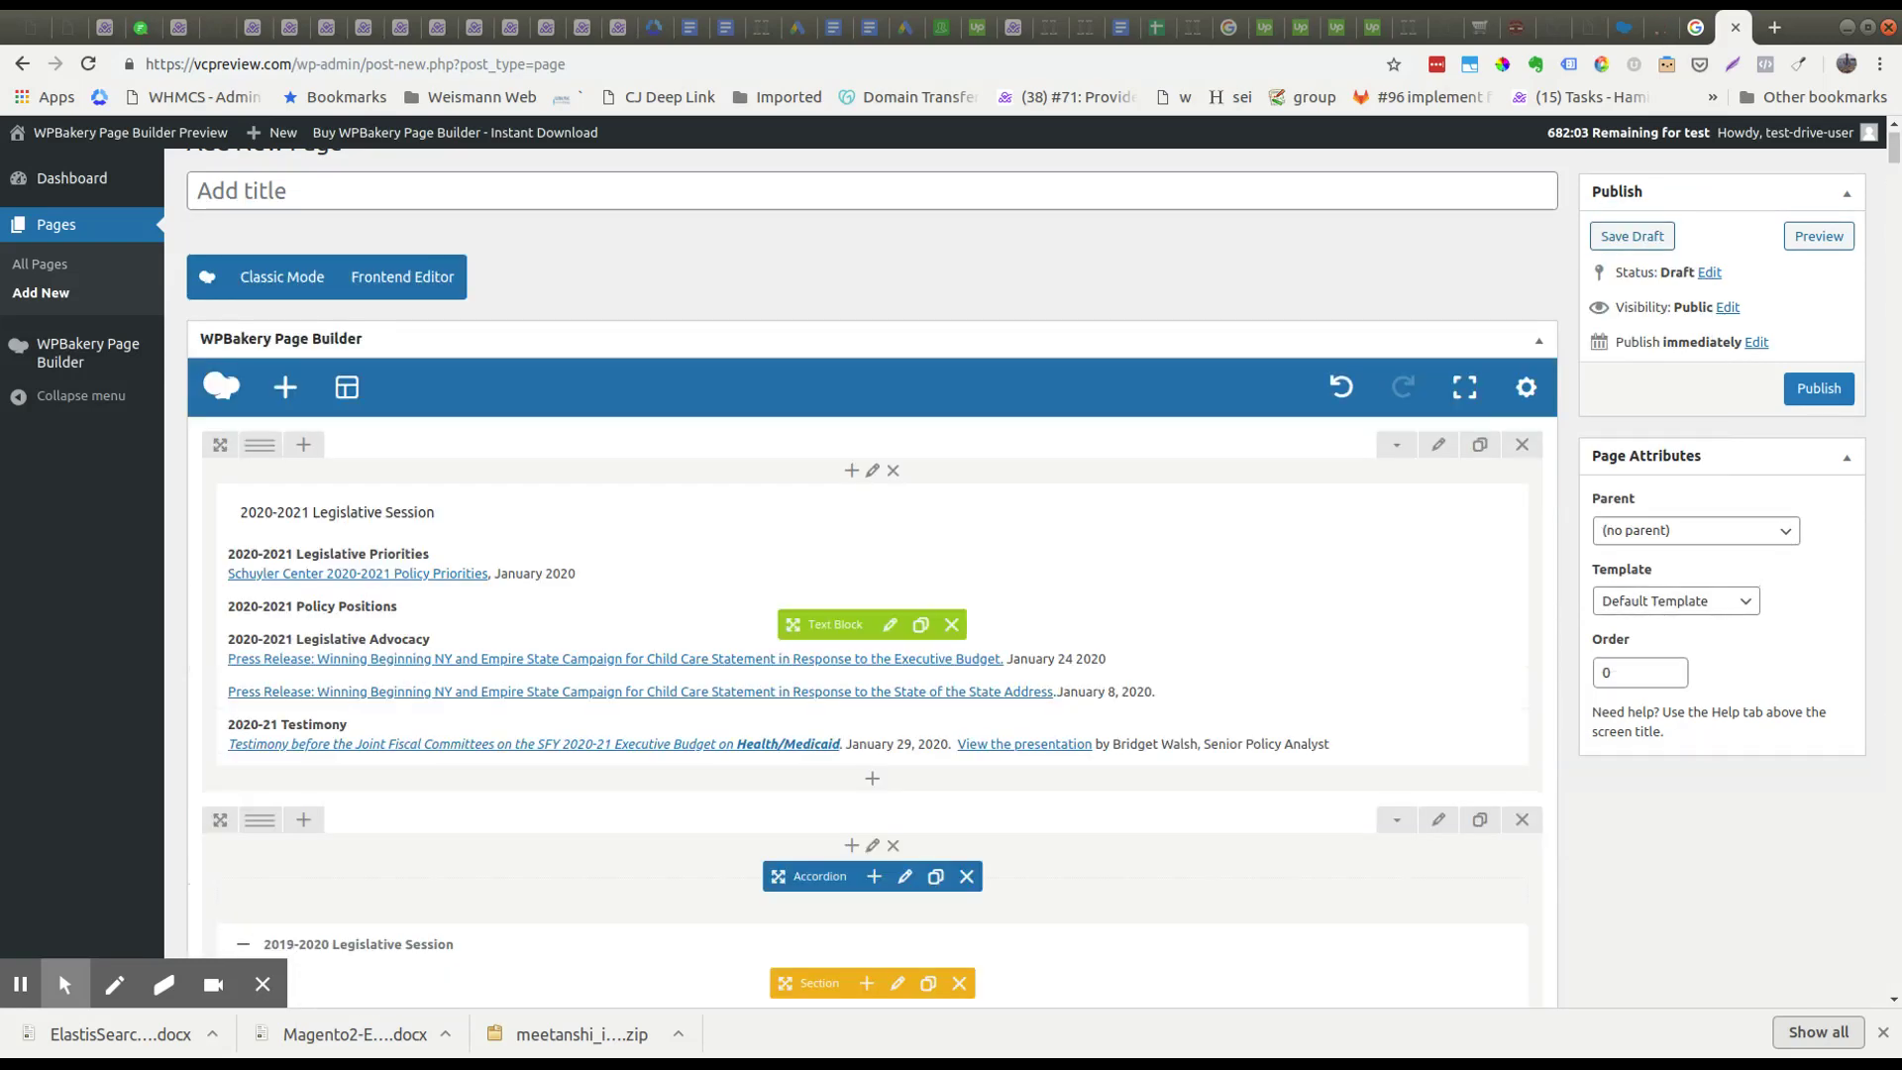
pyautogui.scroll(-5, 498, 595)
pyautogui.scroll(-6, 498, 595)
pyautogui.scroll(3, 425, 480)
pyautogui.scroll(6, 426, 491)
pyautogui.scroll(-9, 478, 546)
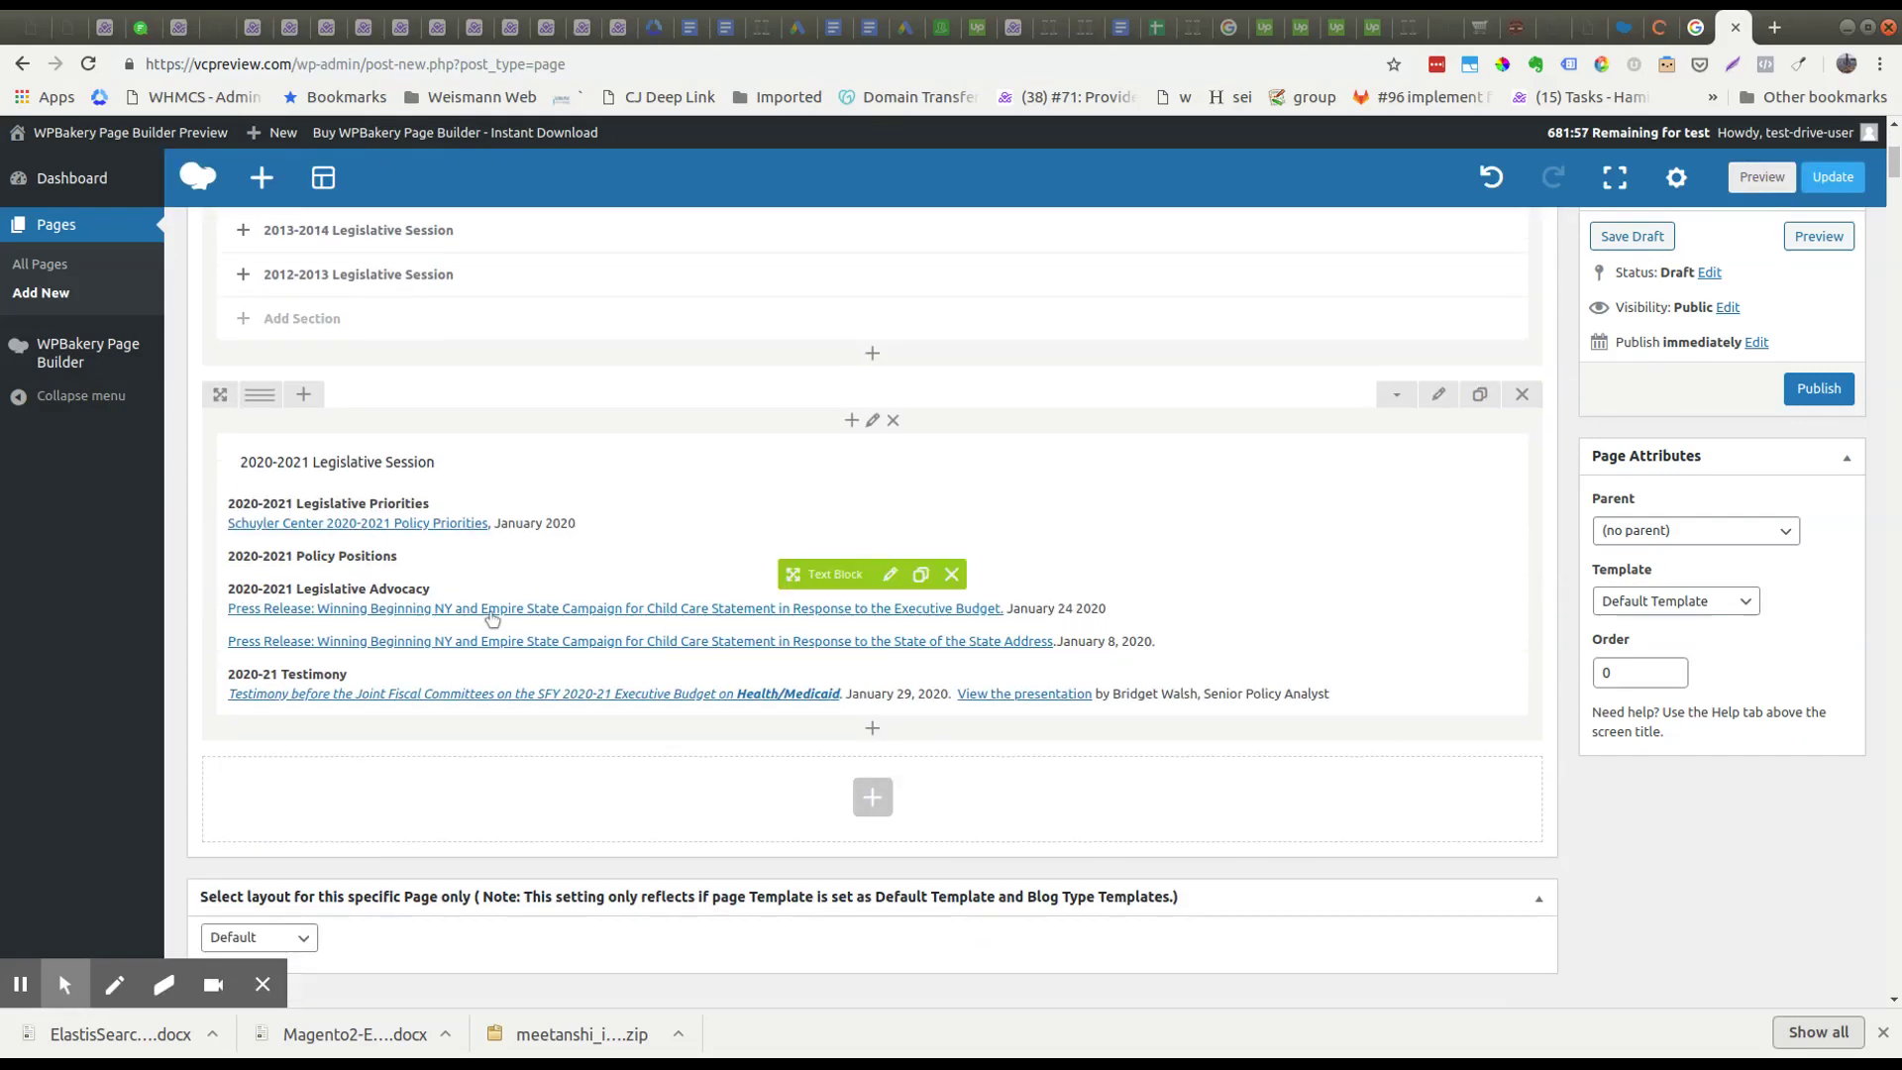
pyautogui.scroll(3, 516, 594)
pyautogui.scroll(-6, 545, 574)
pyautogui.scroll(4, 538, 562)
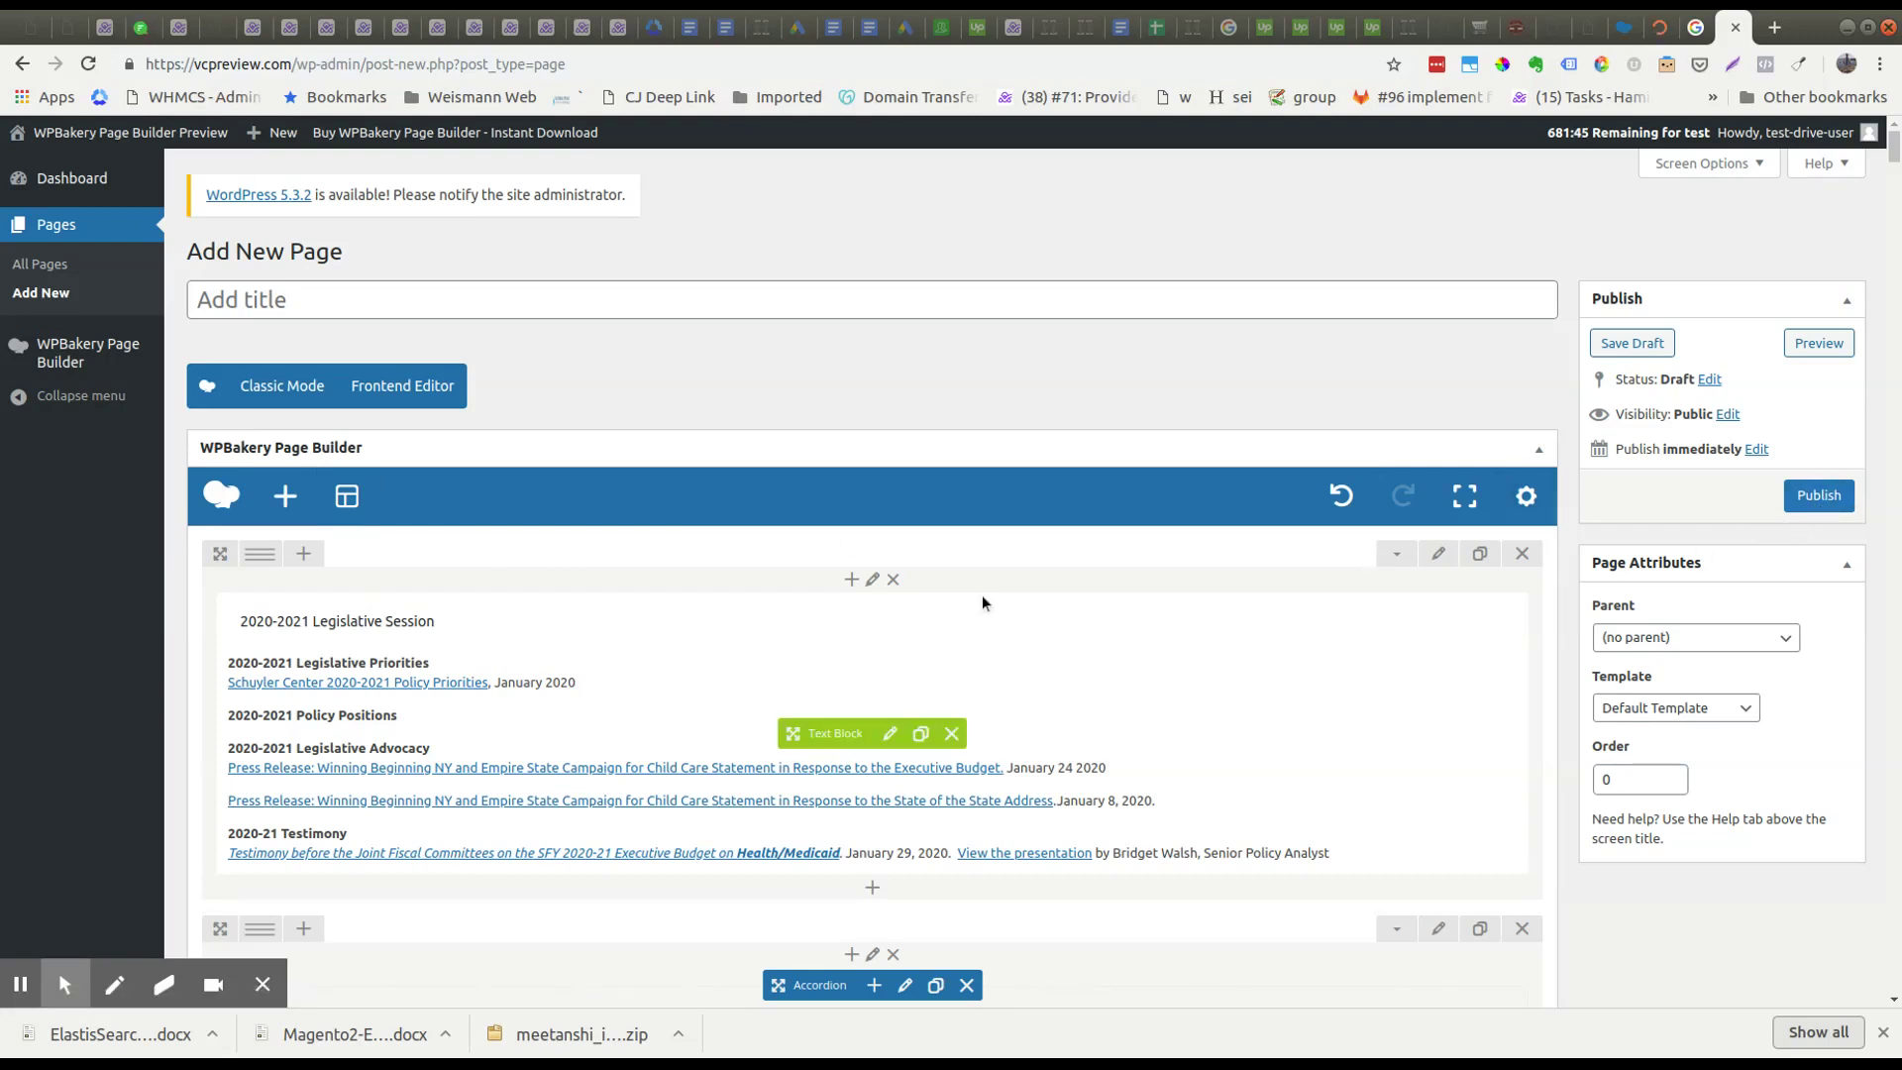
pyautogui.scroll(-3, 822, 587)
pyautogui.scroll(-3, 515, 668)
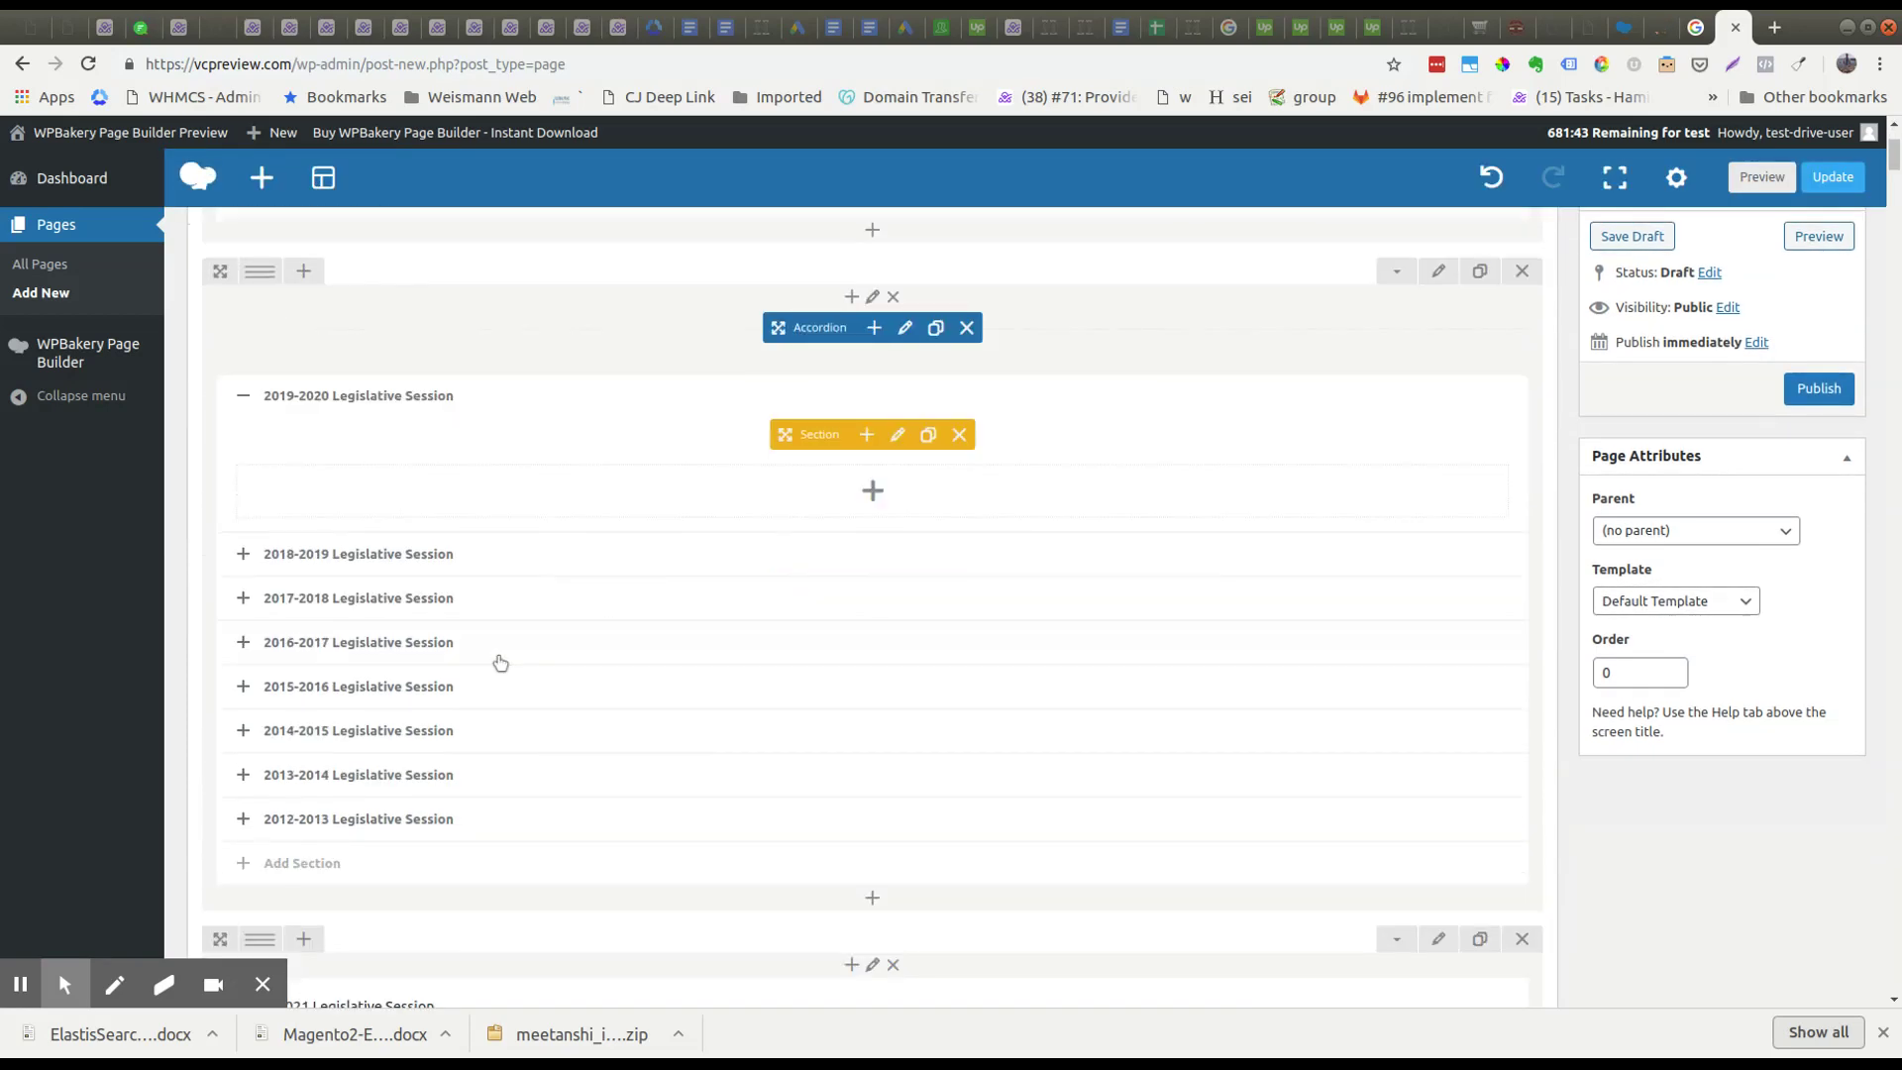
pyautogui.scroll(5, 710, 525)
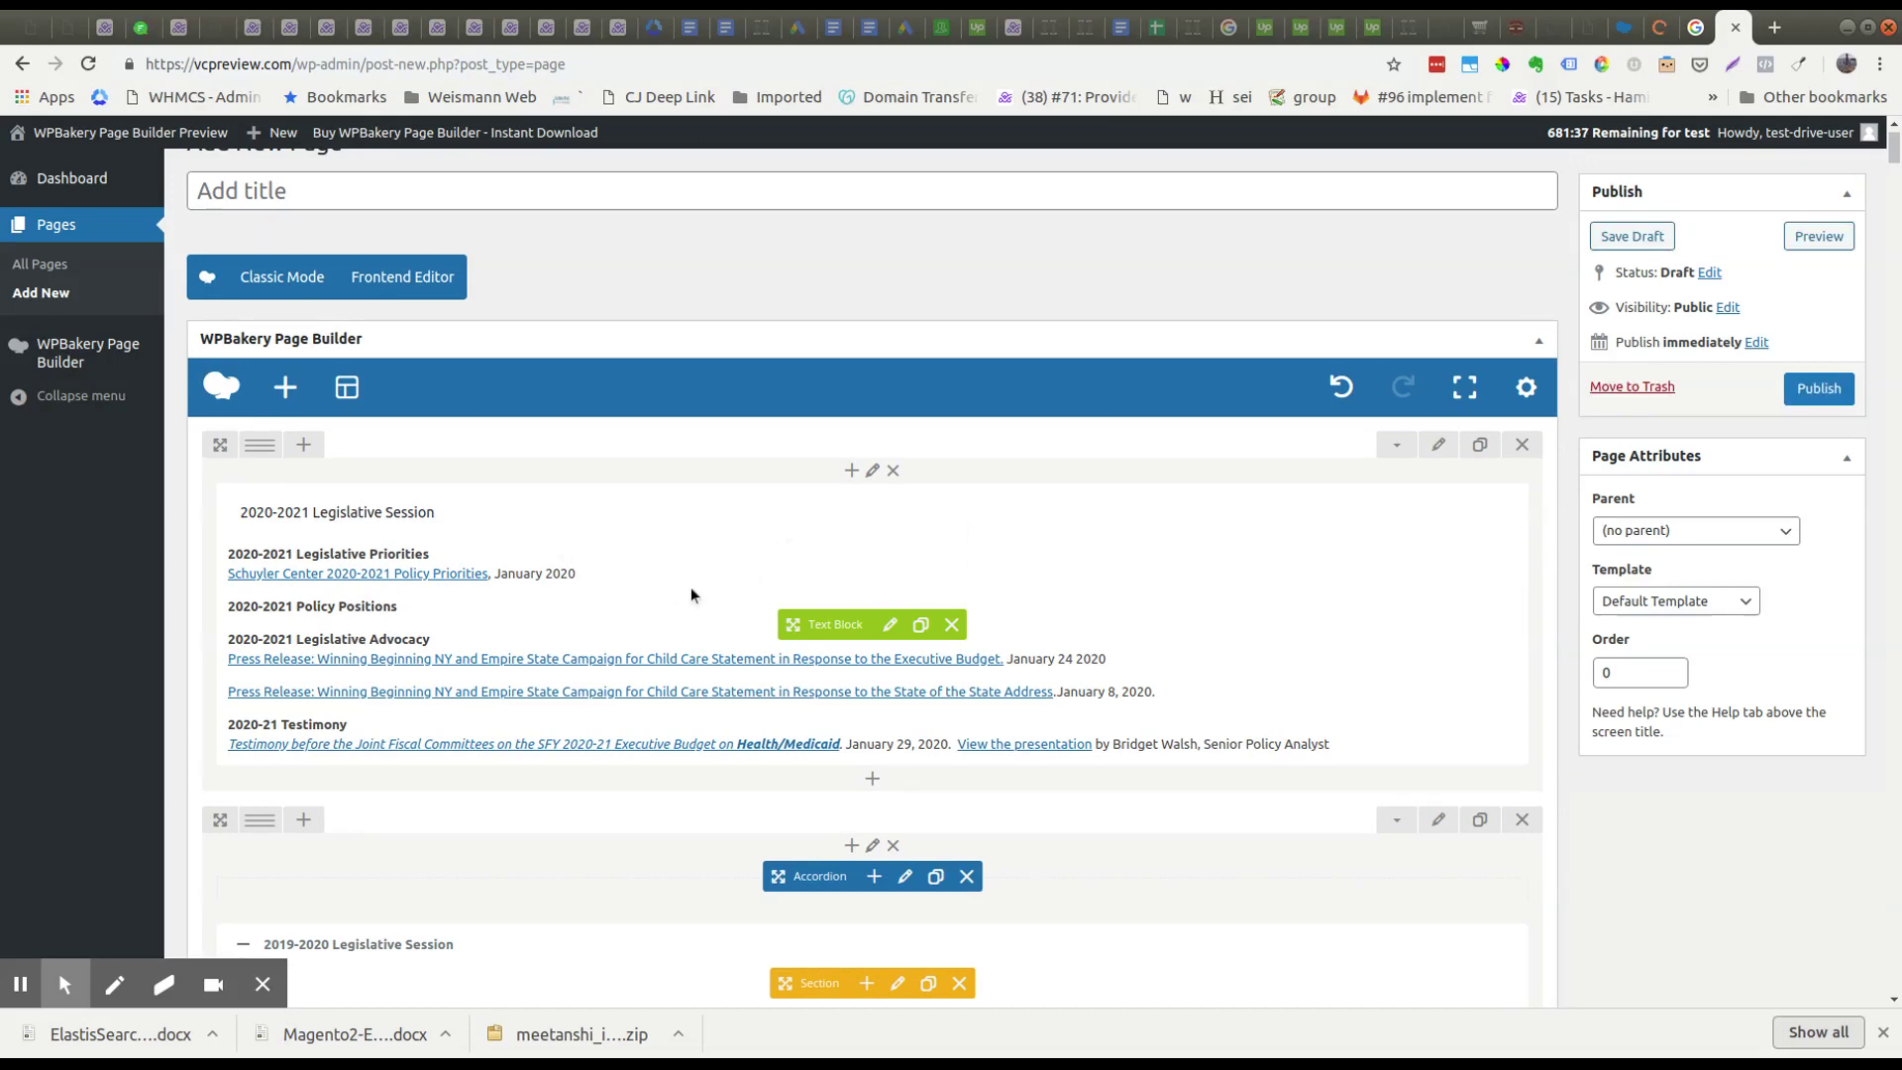
pyautogui.scroll(-4, 652, 658)
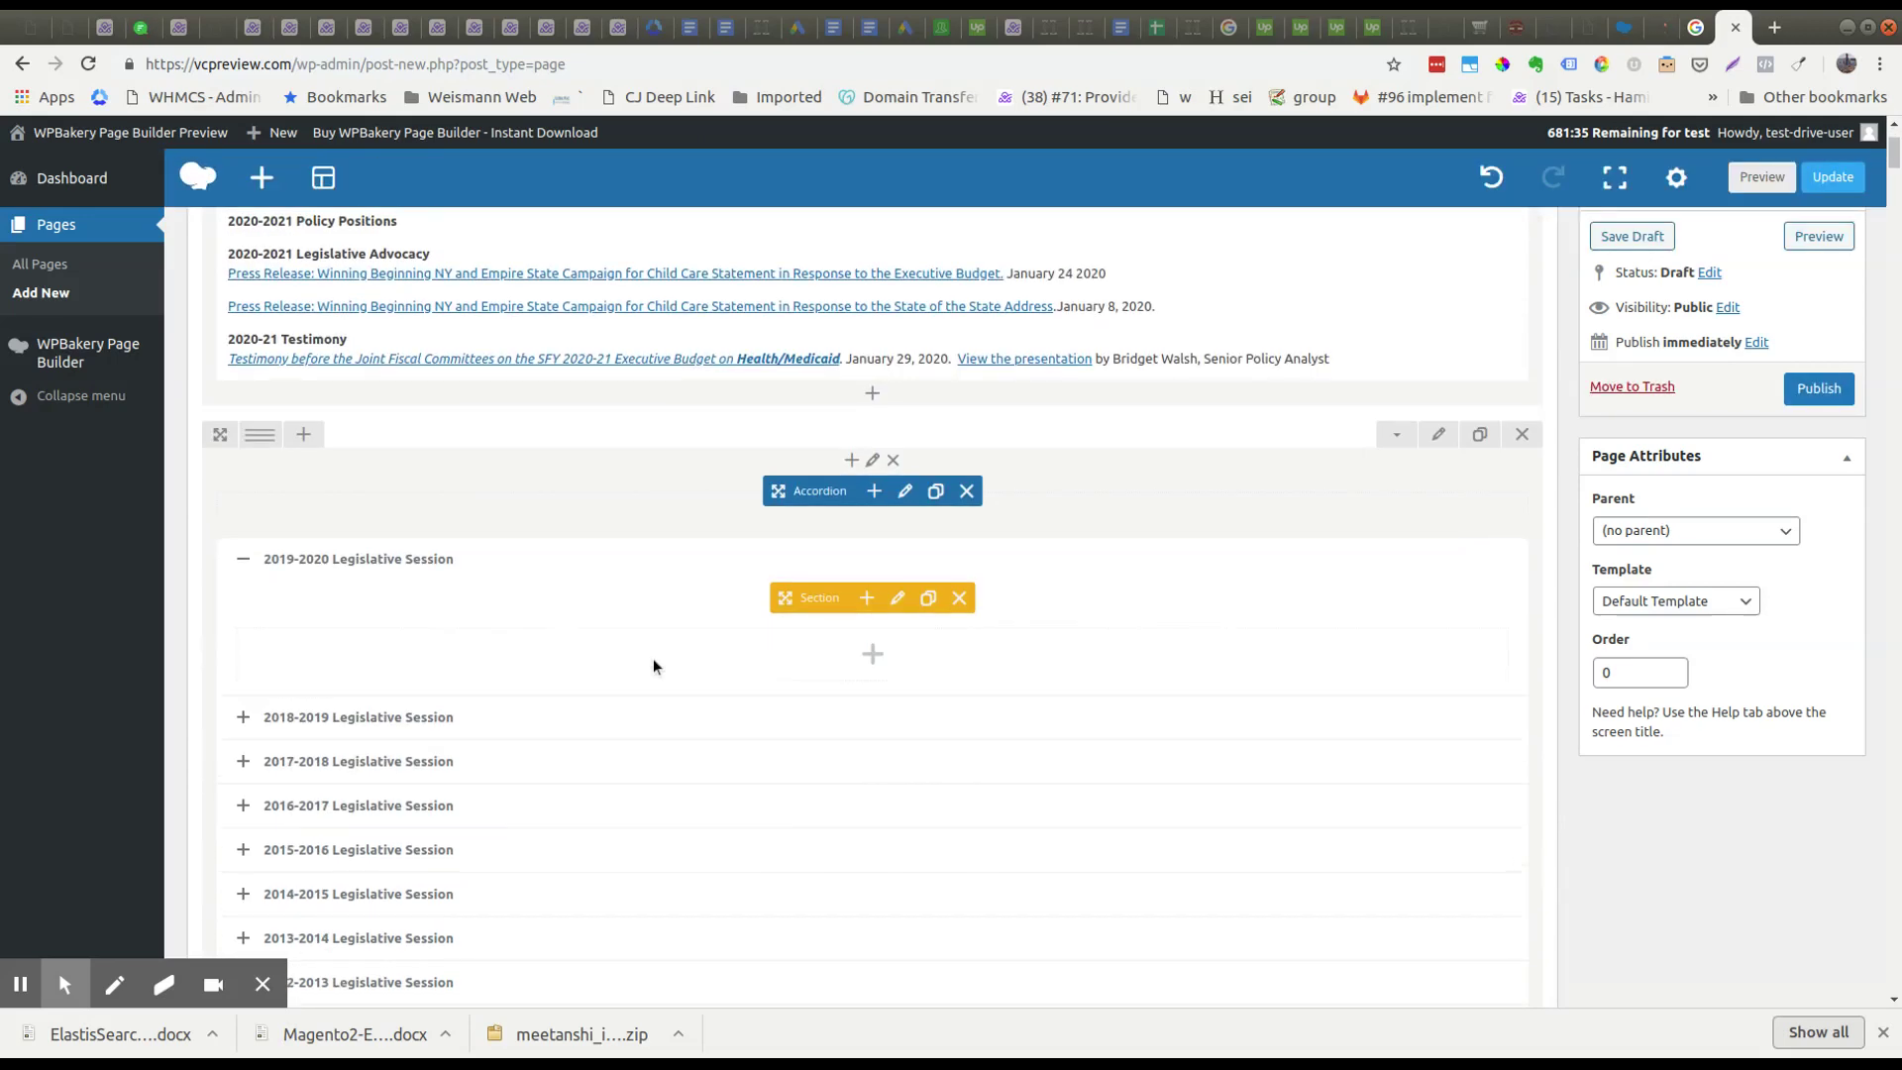
pyautogui.scroll(-6, 751, 748)
pyautogui.scroll(9, 782, 594)
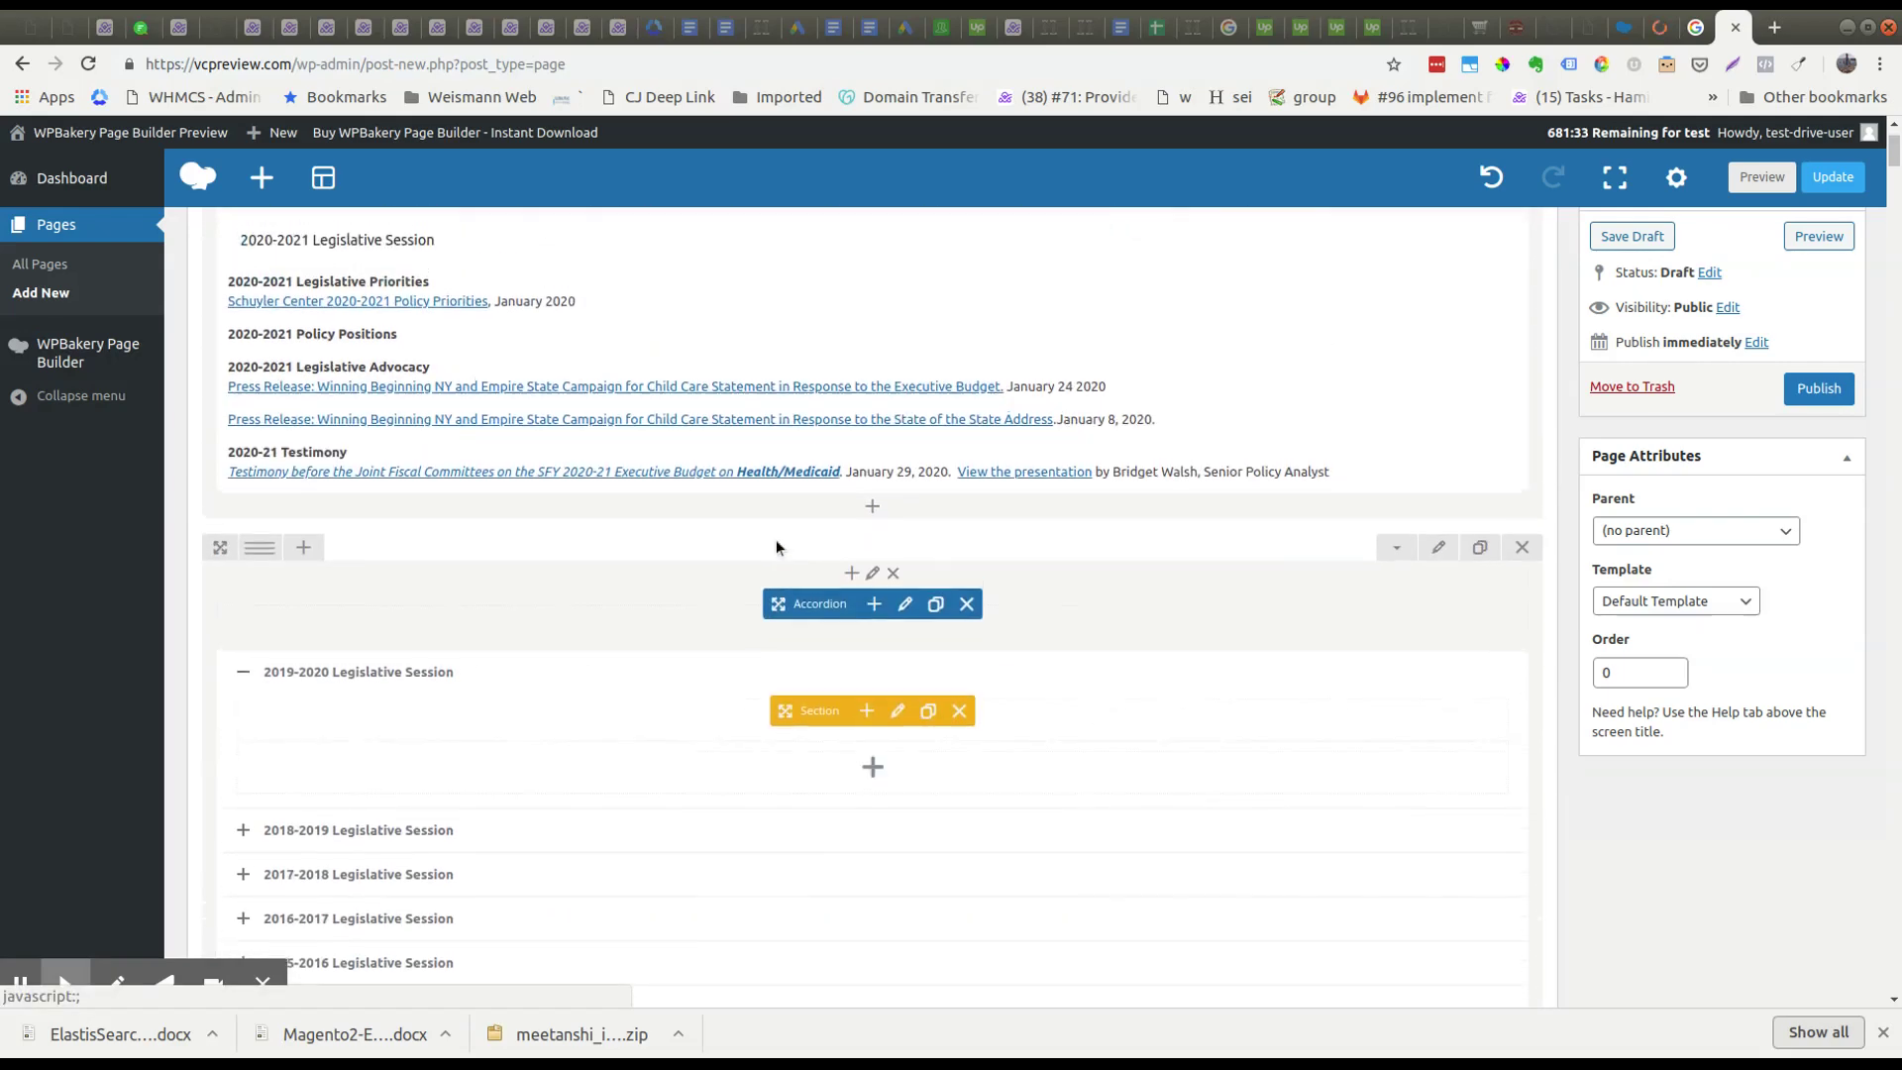
# Step: Open the 2020-2021 text block's settings and close them without changes
pyautogui.click(890, 624)
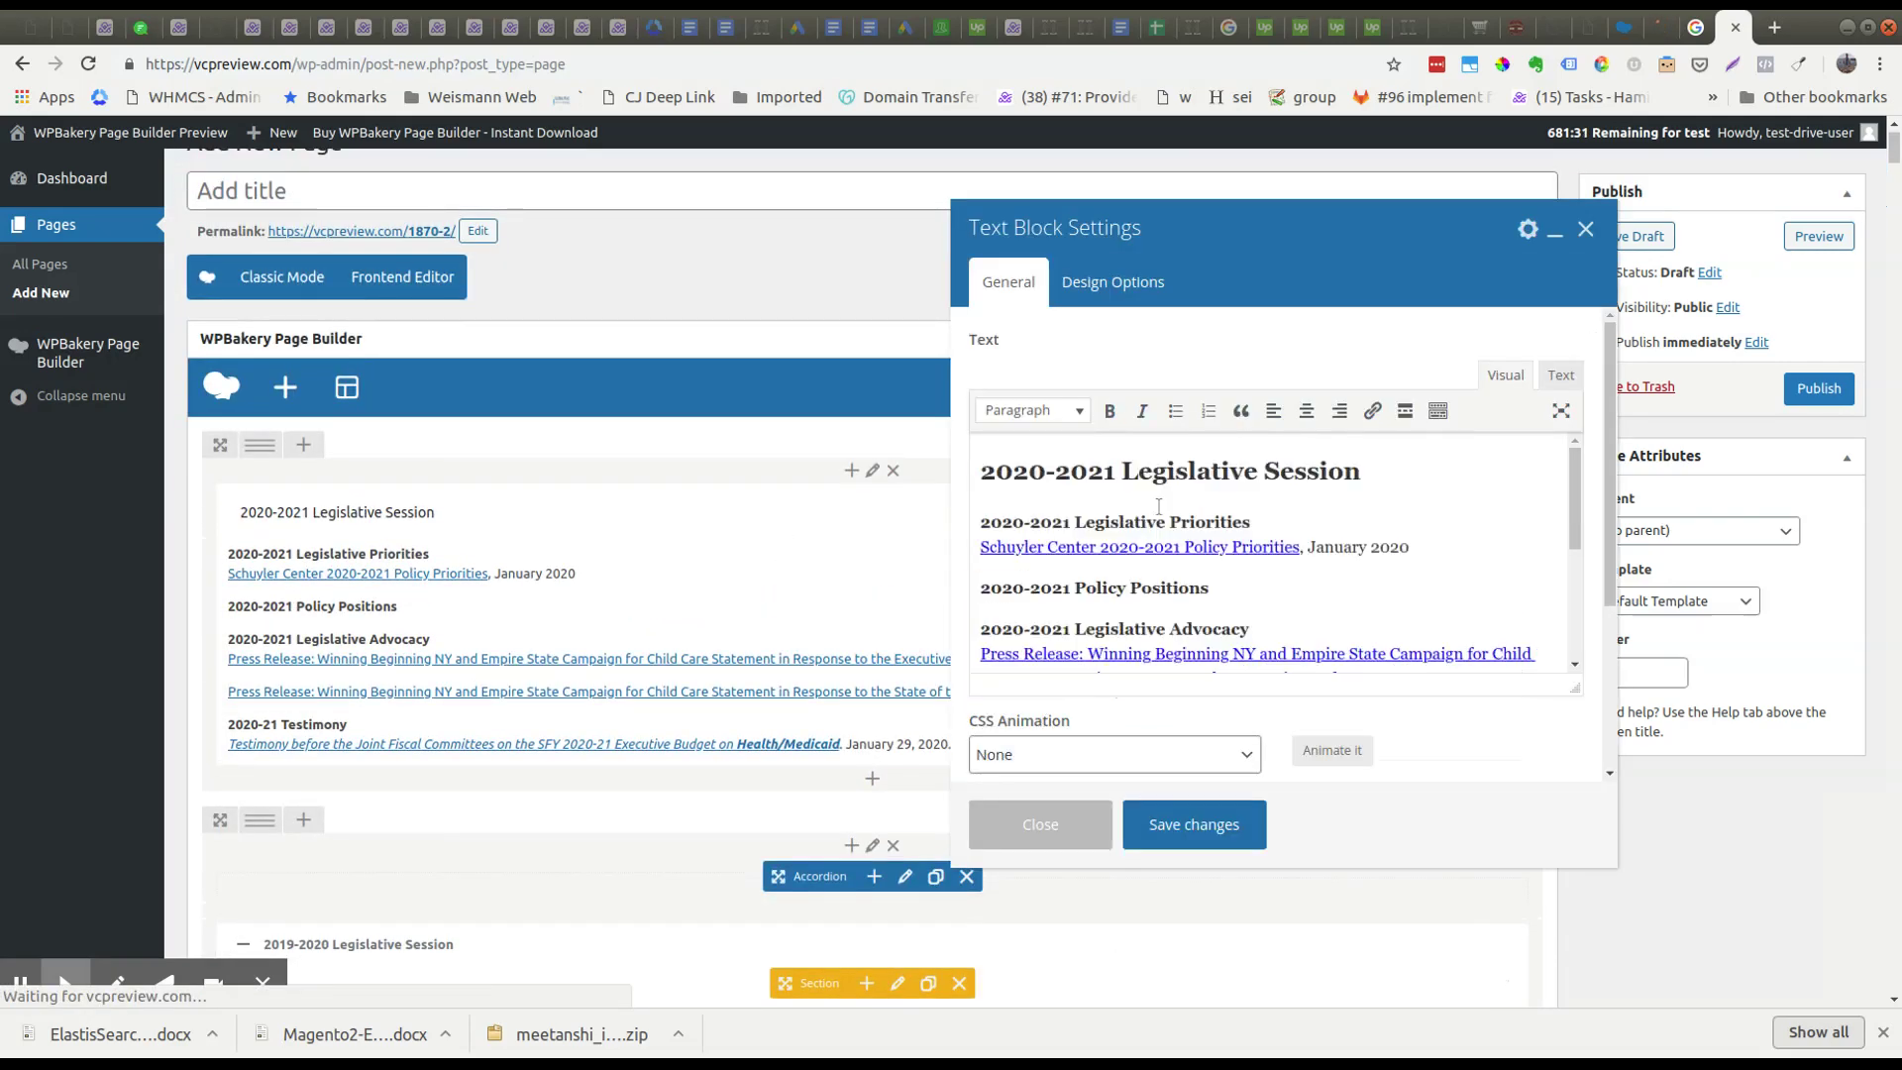
pyautogui.click(1586, 229)
pyautogui.scroll(1, 917, 531)
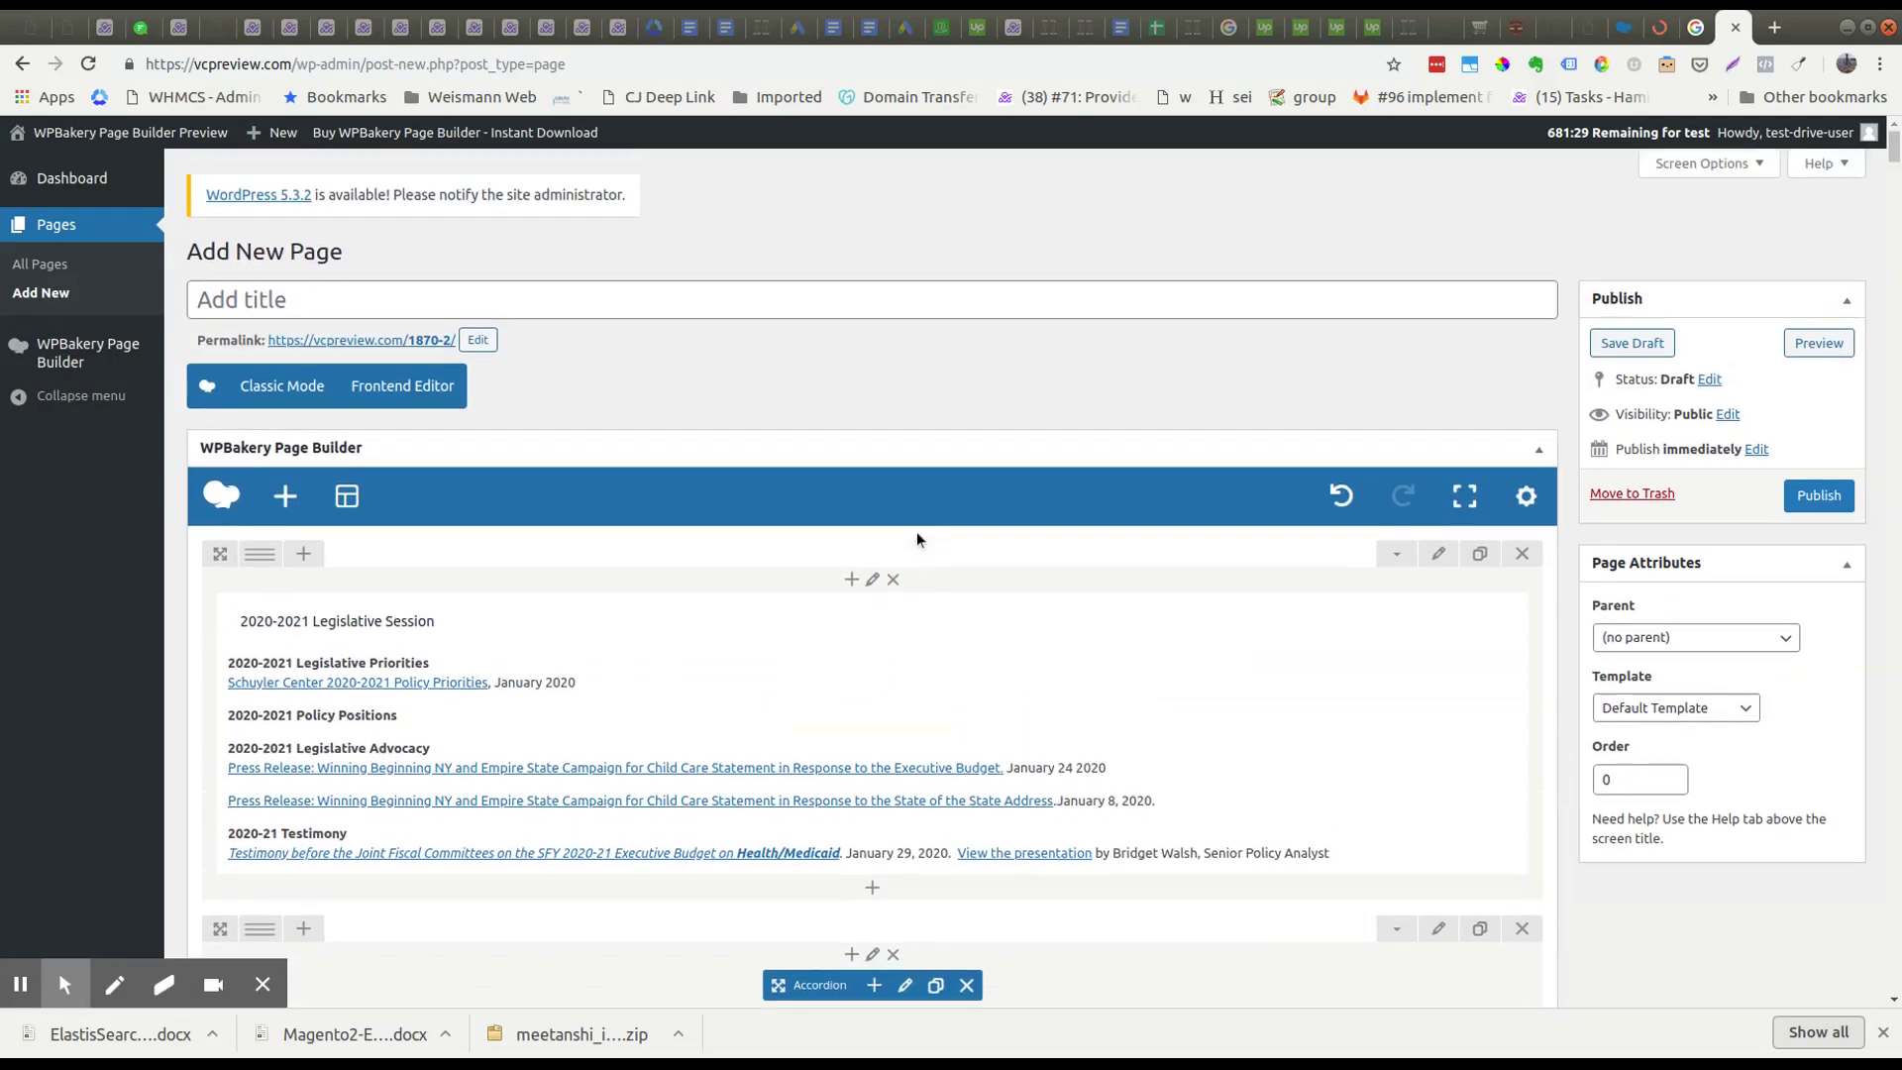
pyautogui.scroll(-4, 896, 552)
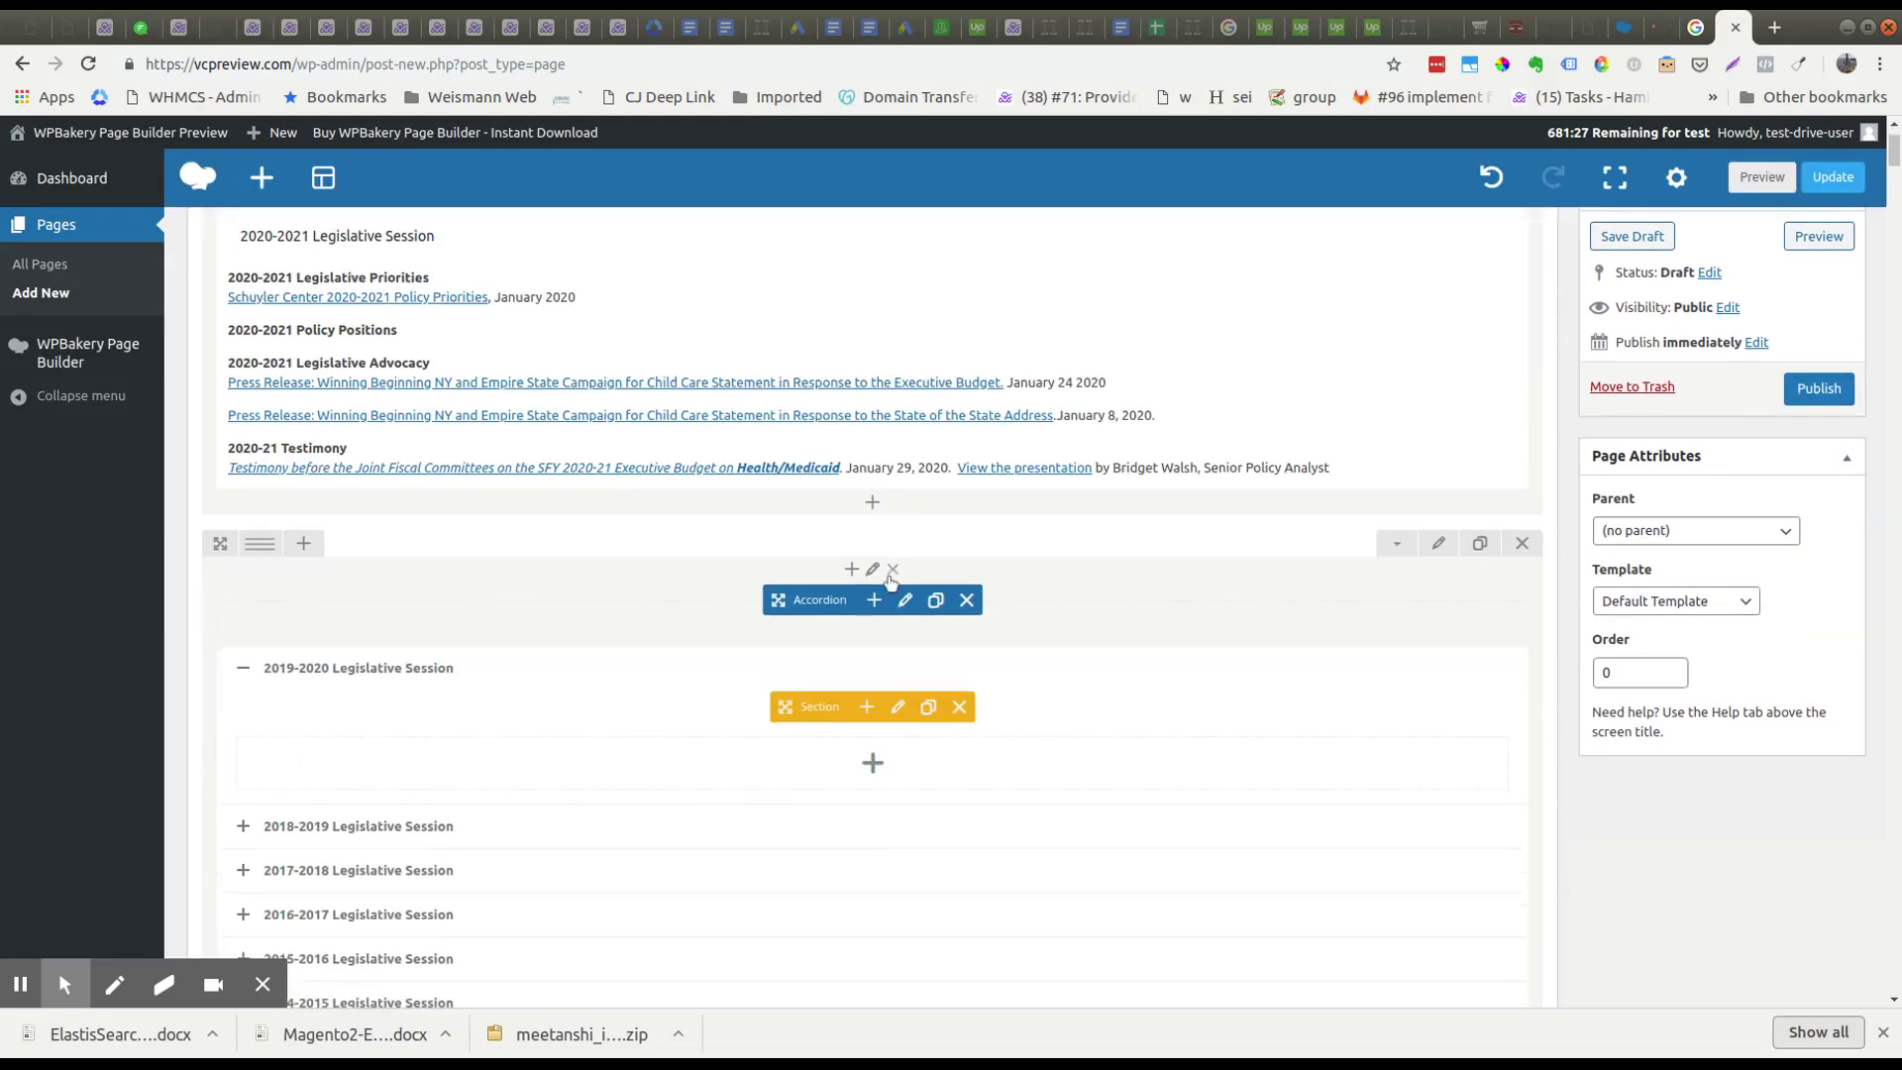
pyautogui.scroll(3, 889, 580)
pyautogui.scroll(1, 889, 580)
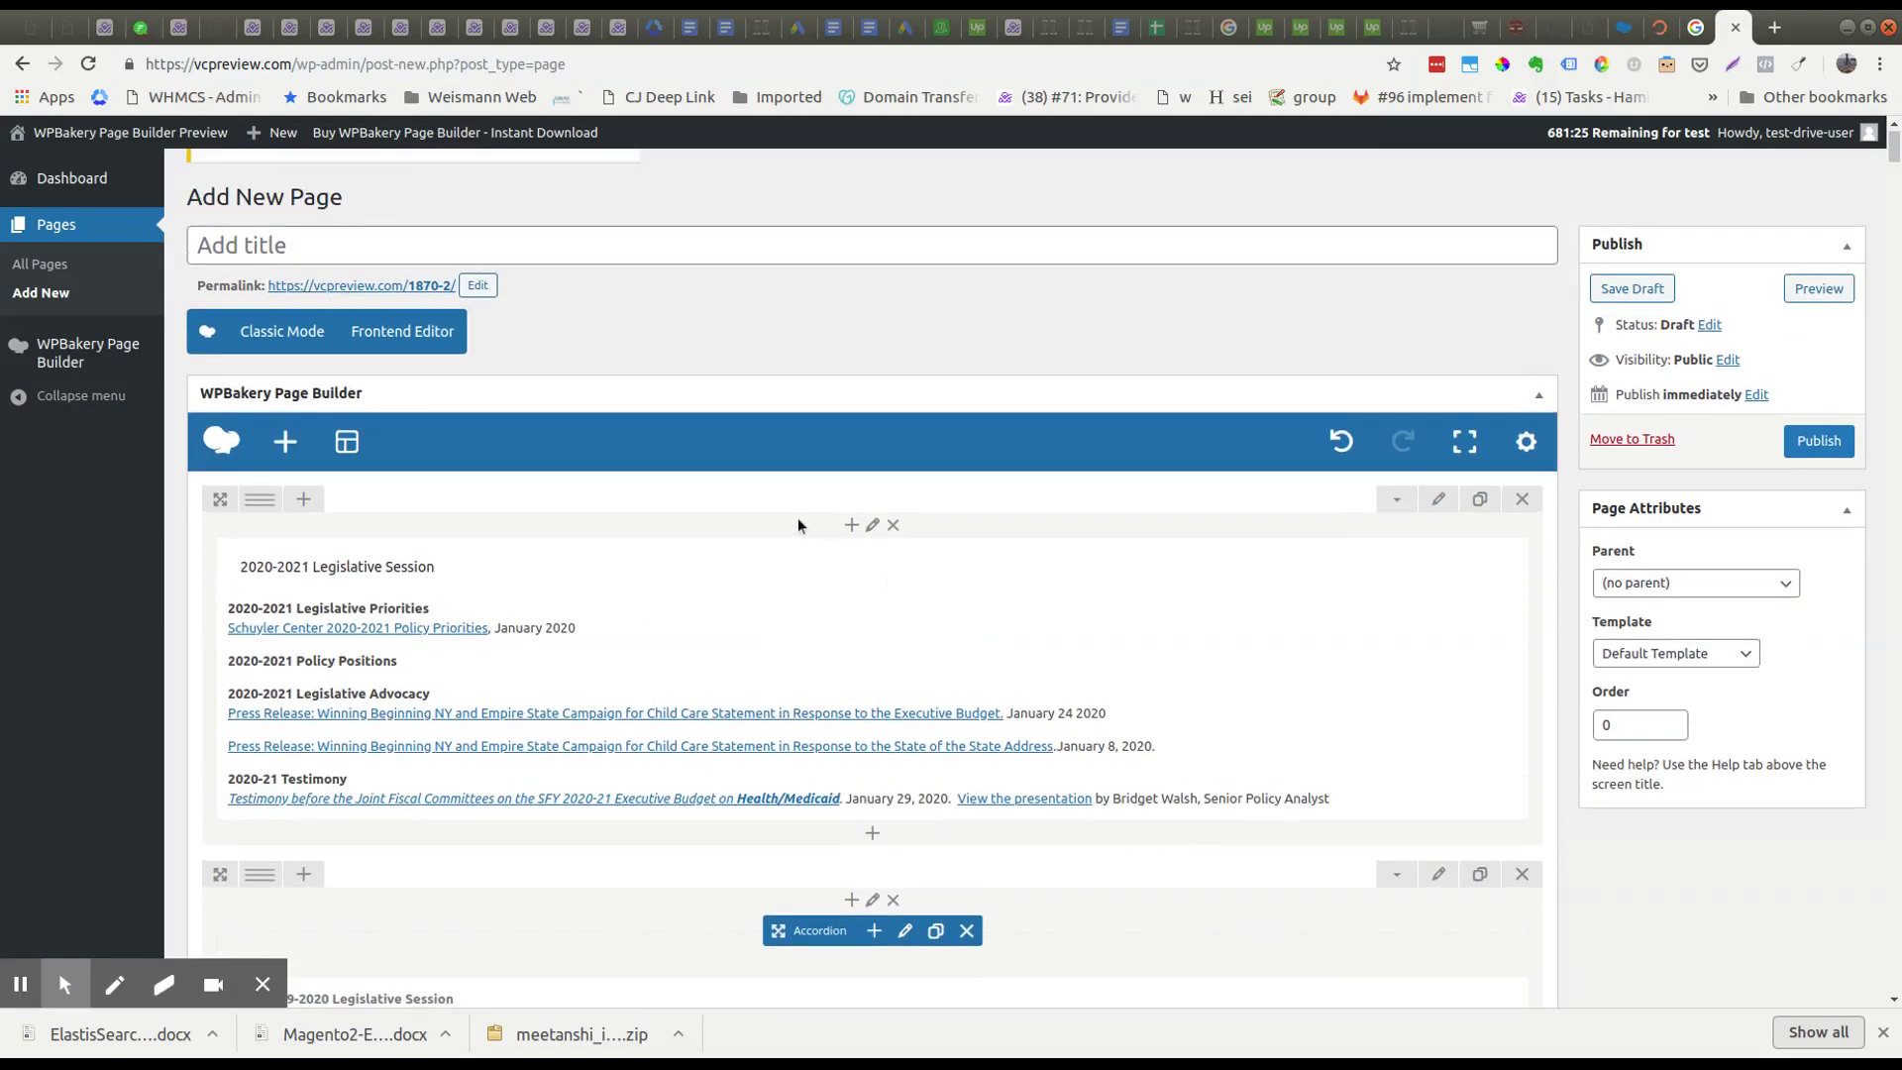
pyautogui.click(348, 444)
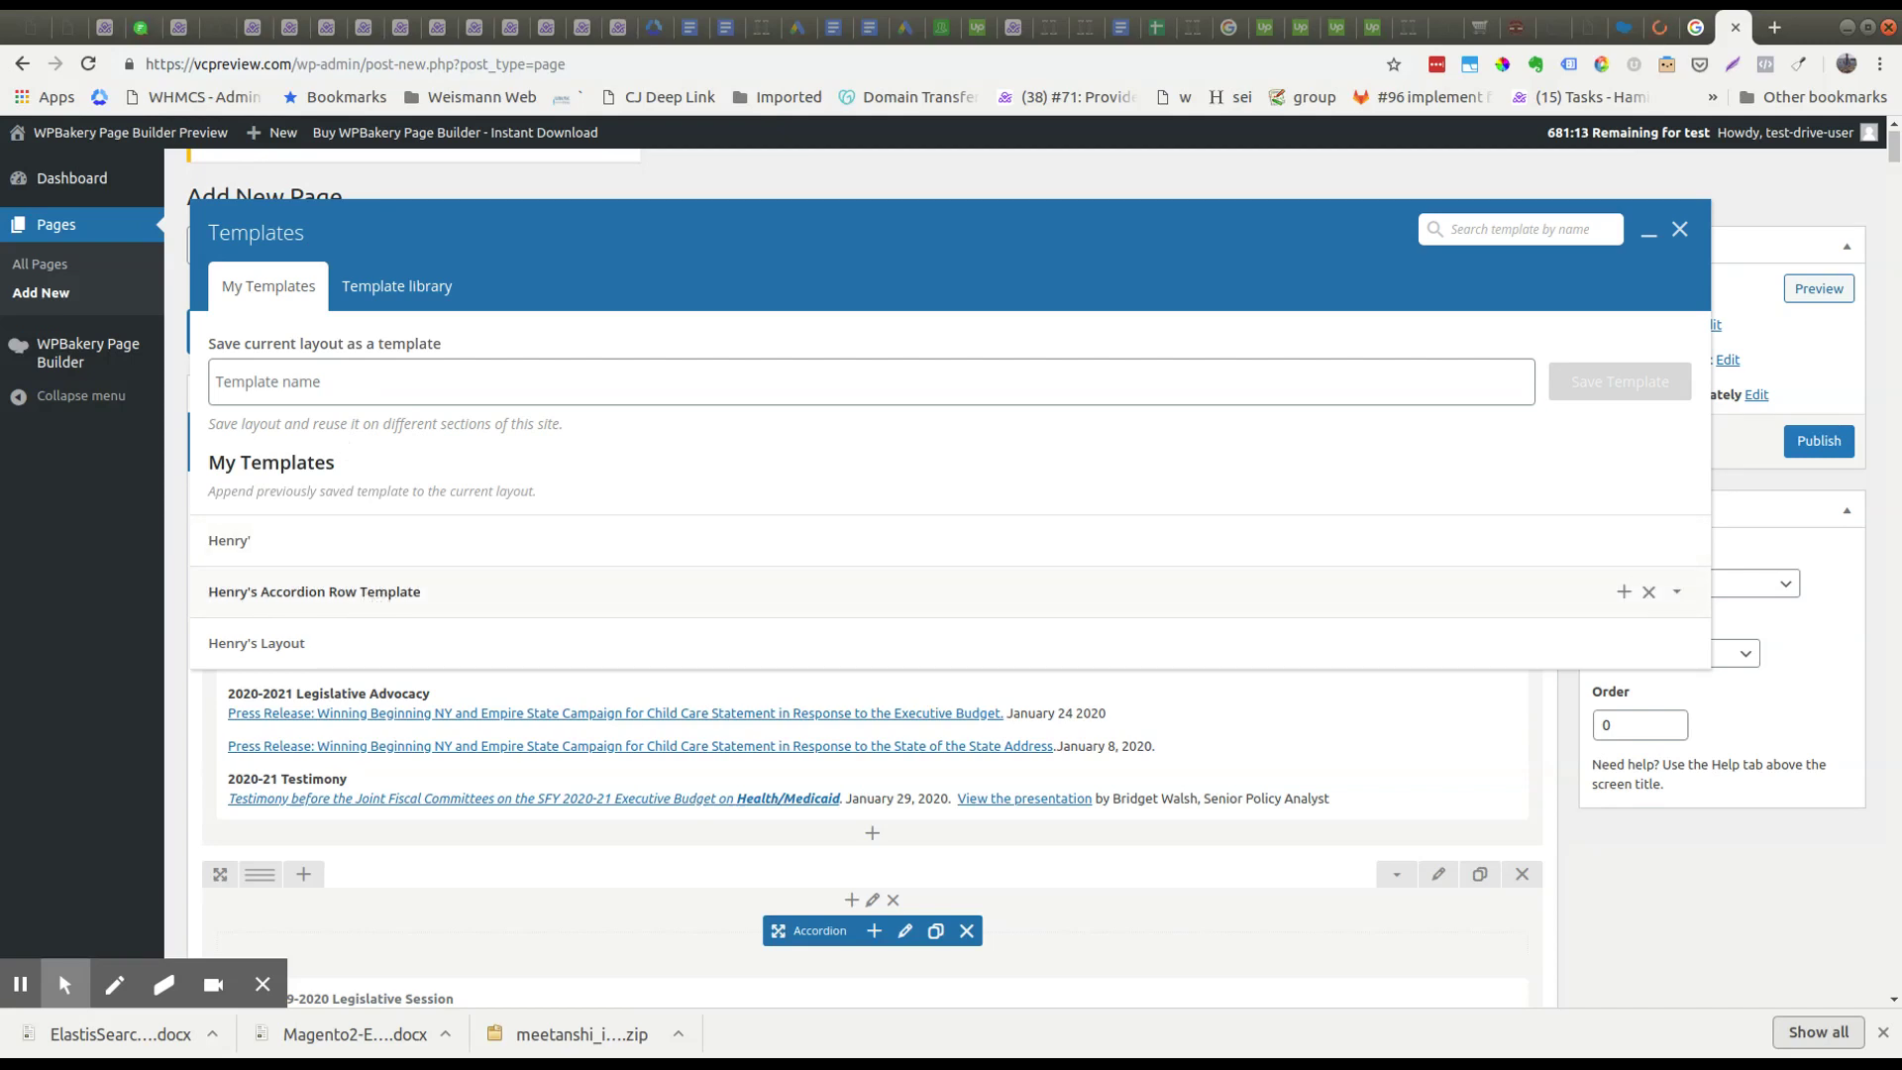
pyautogui.click(366, 594)
pyautogui.scroll(-8, 394, 574)
pyautogui.scroll(5, 395, 575)
pyautogui.scroll(-4, 391, 583)
pyautogui.scroll(11, 370, 594)
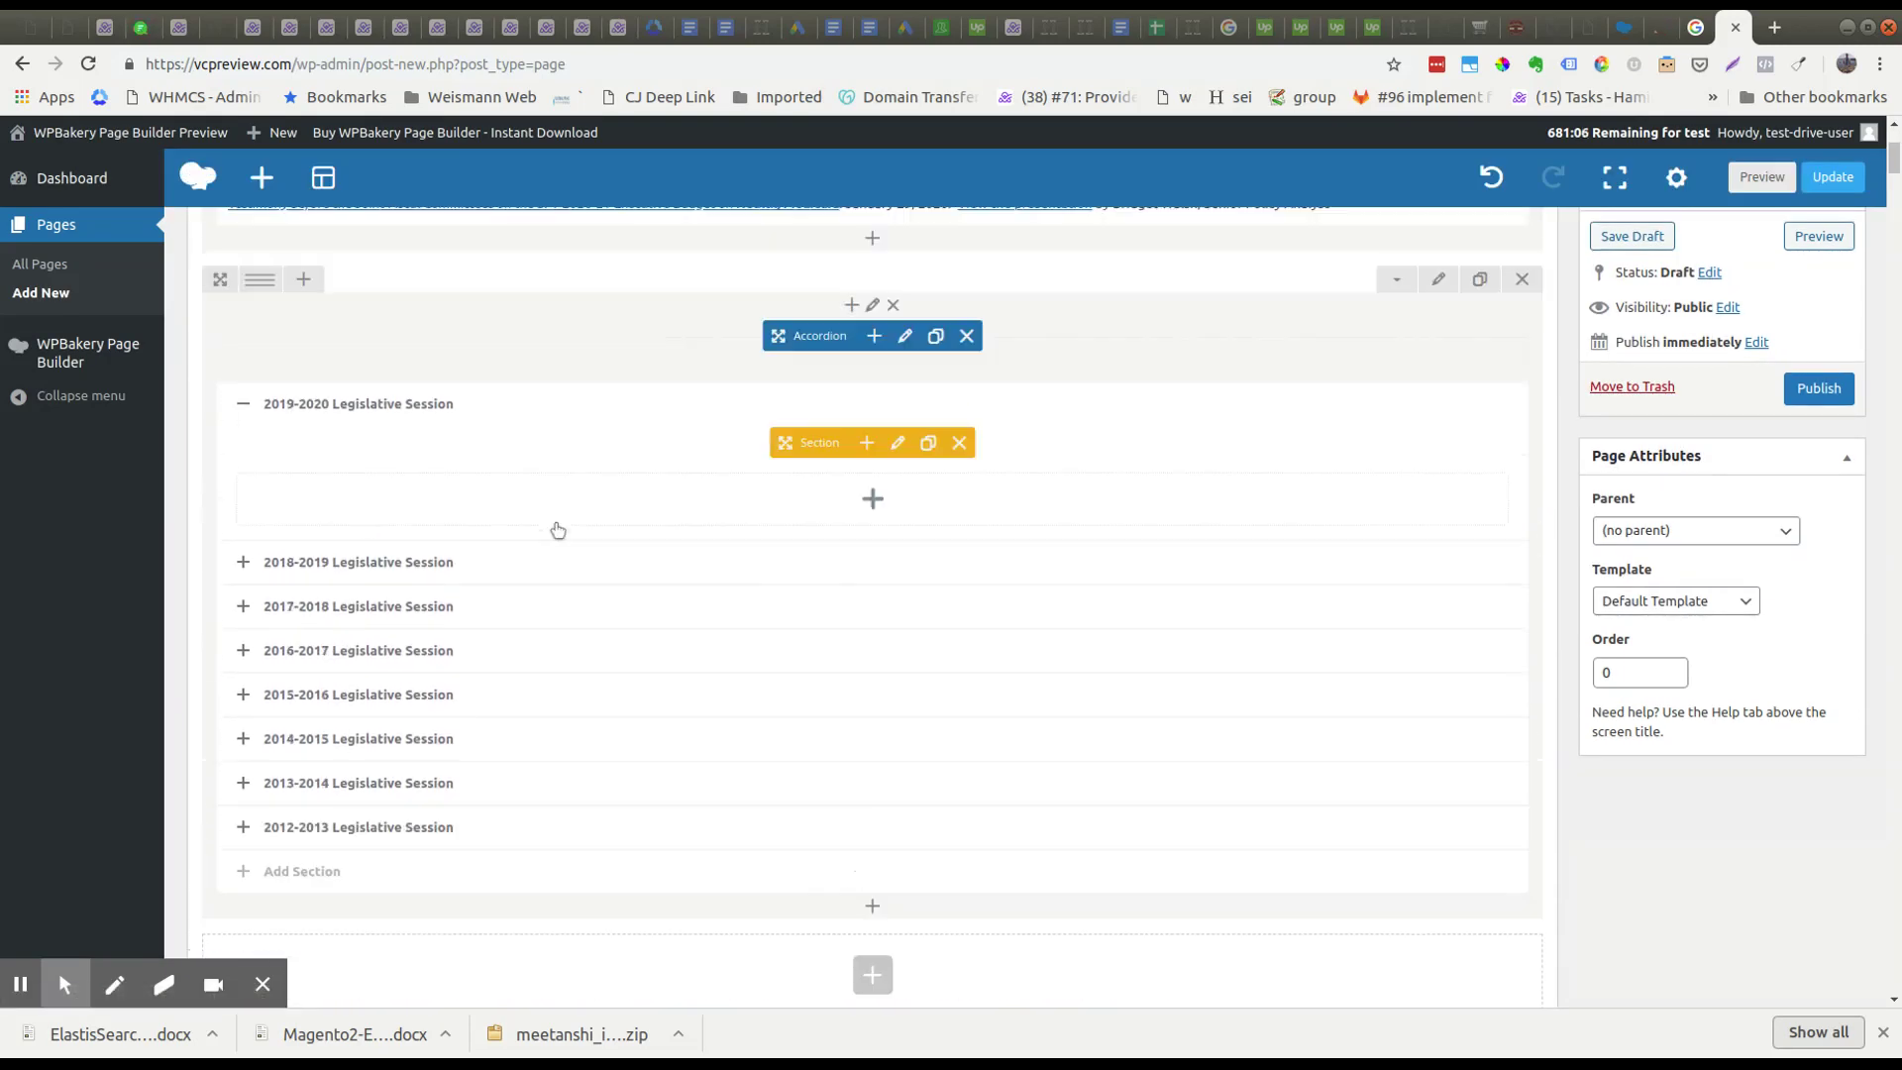
pyautogui.scroll(-8, 552, 565)
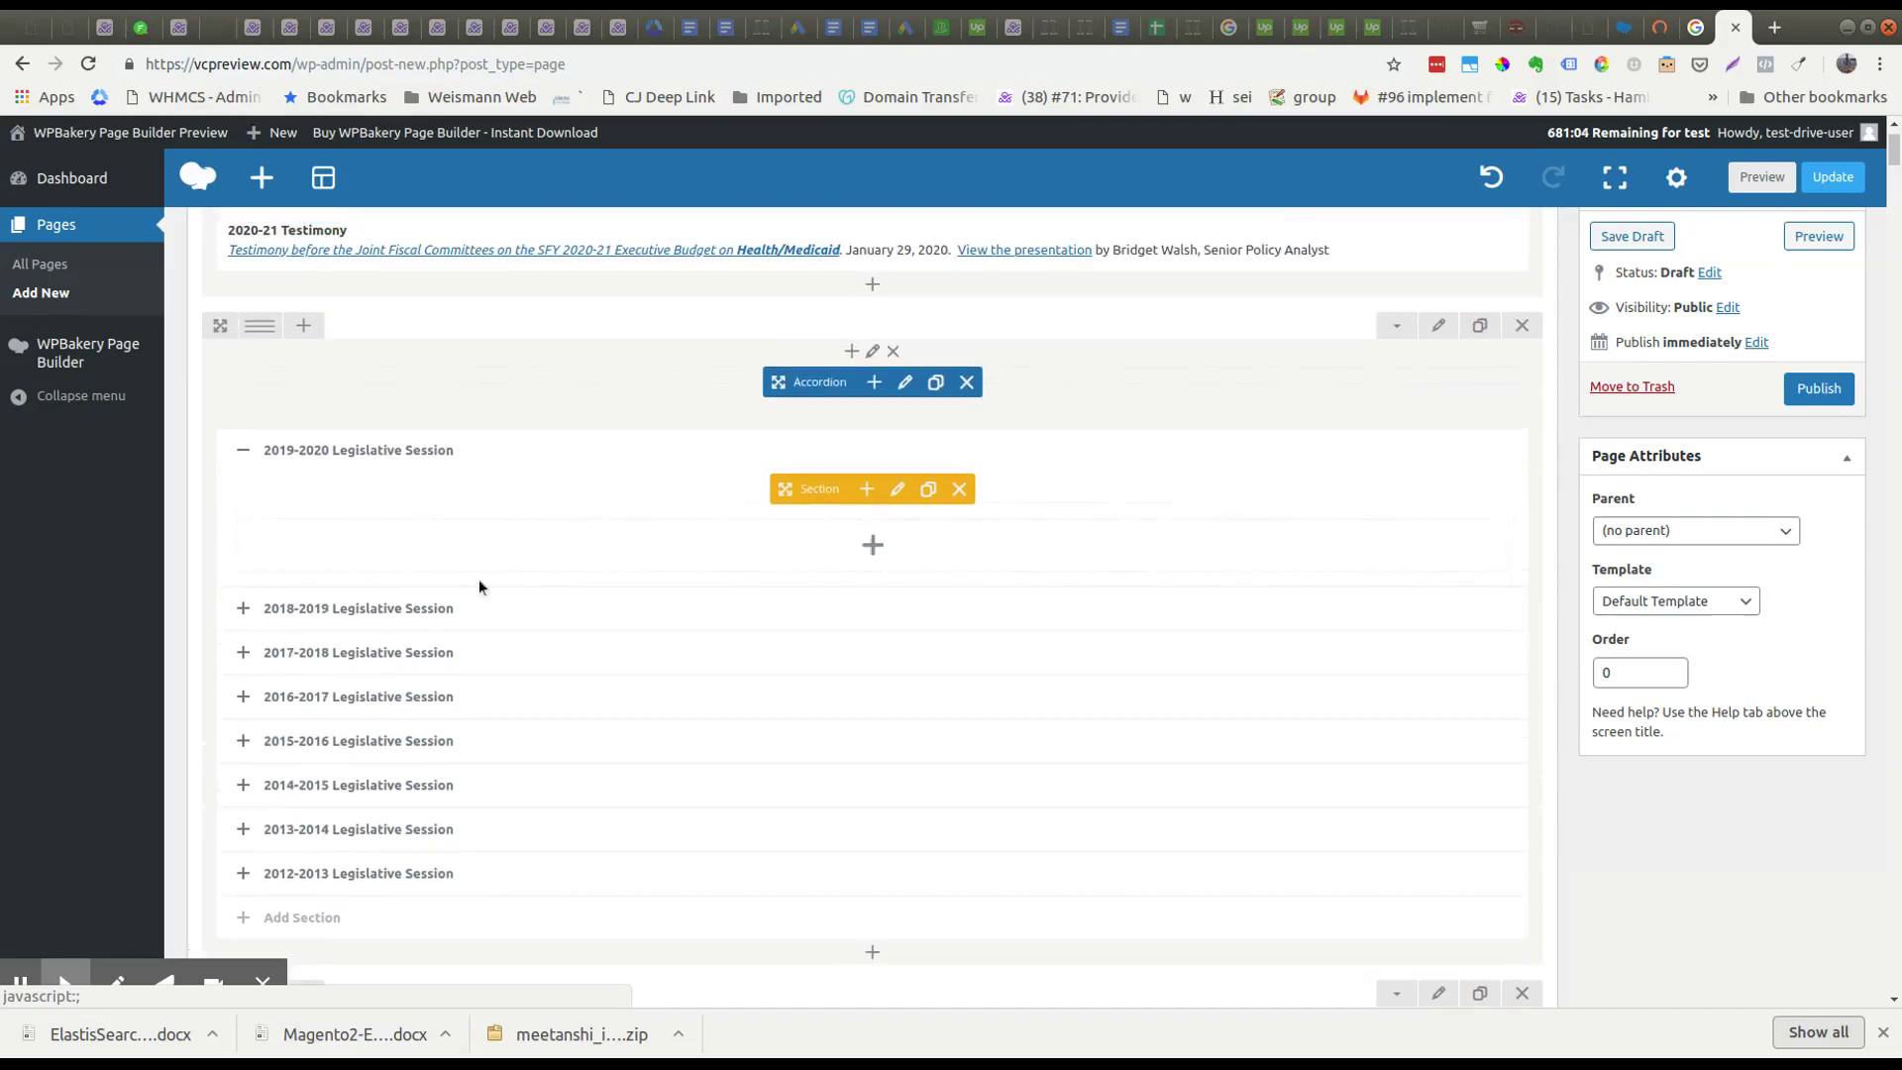
pyautogui.scroll(5, 454, 577)
pyautogui.scroll(-8, 454, 577)
pyautogui.scroll(3, 530, 580)
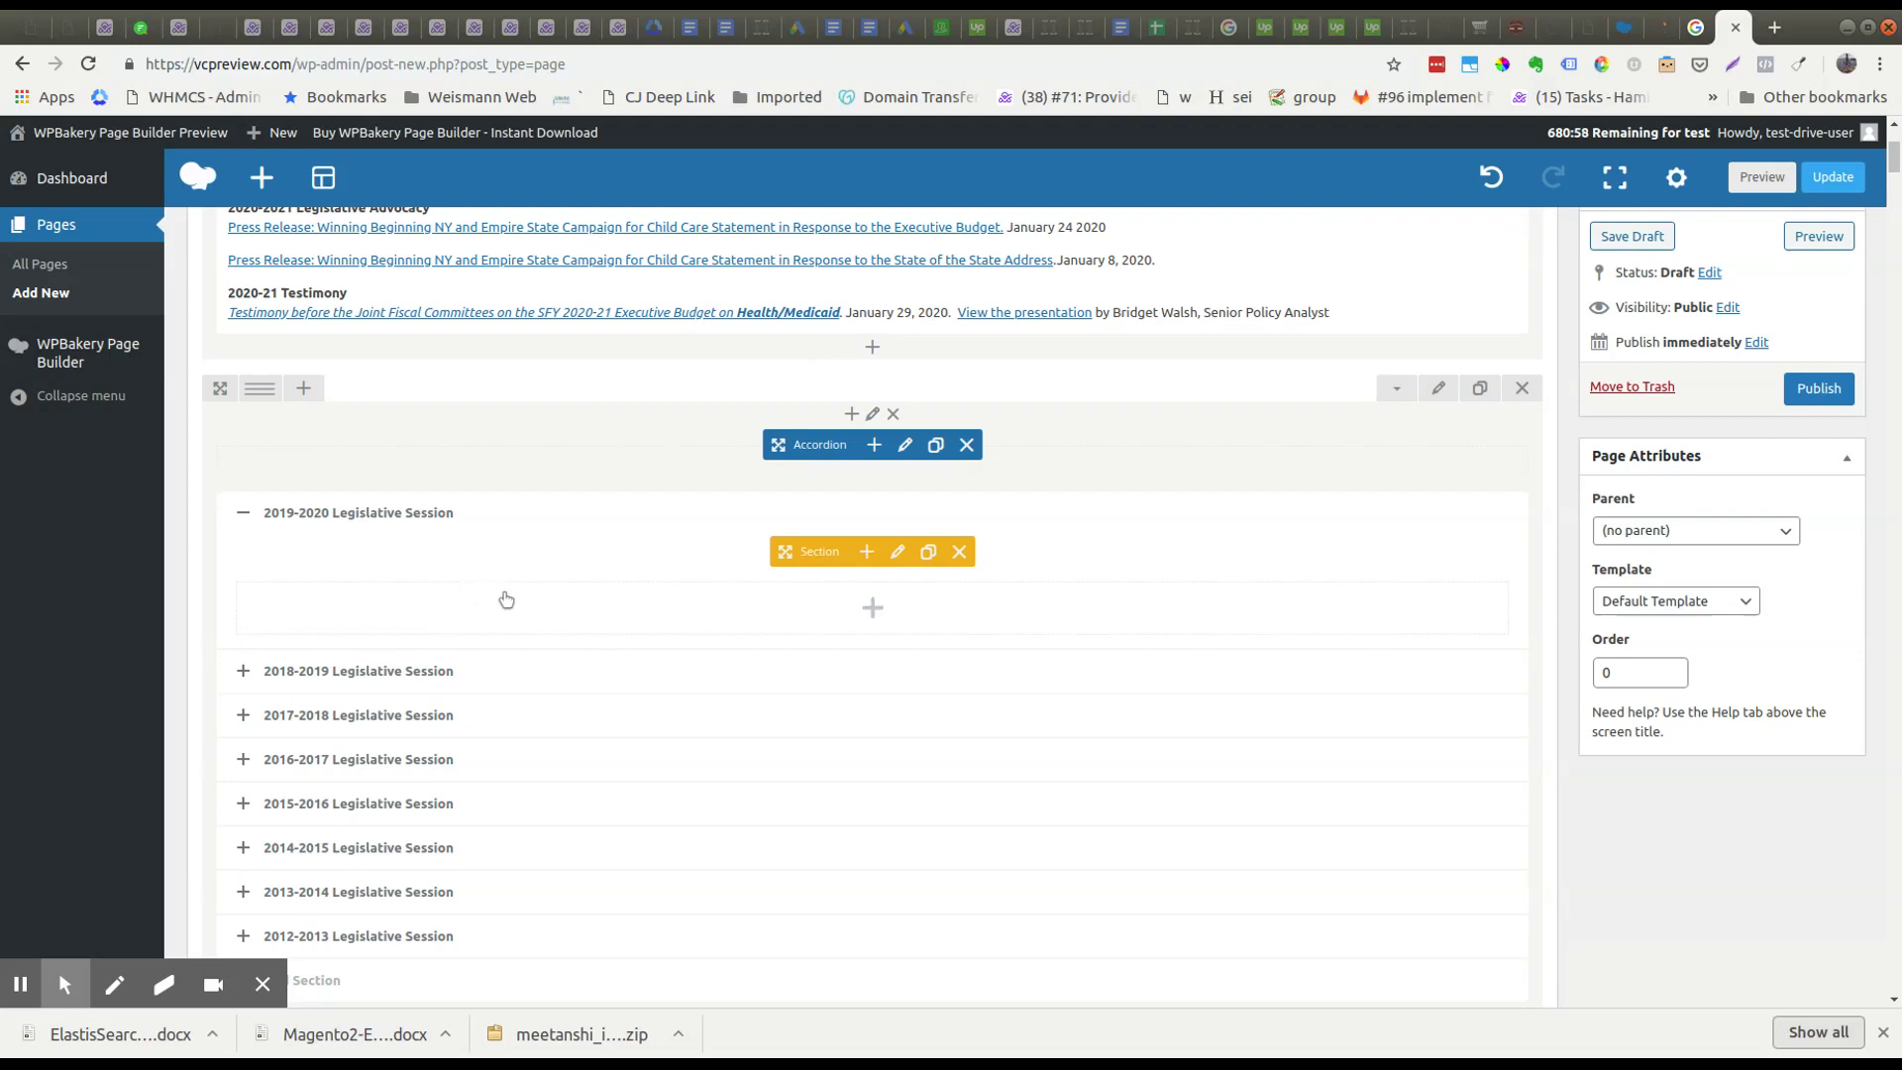
pyautogui.scroll(-1, 502, 538)
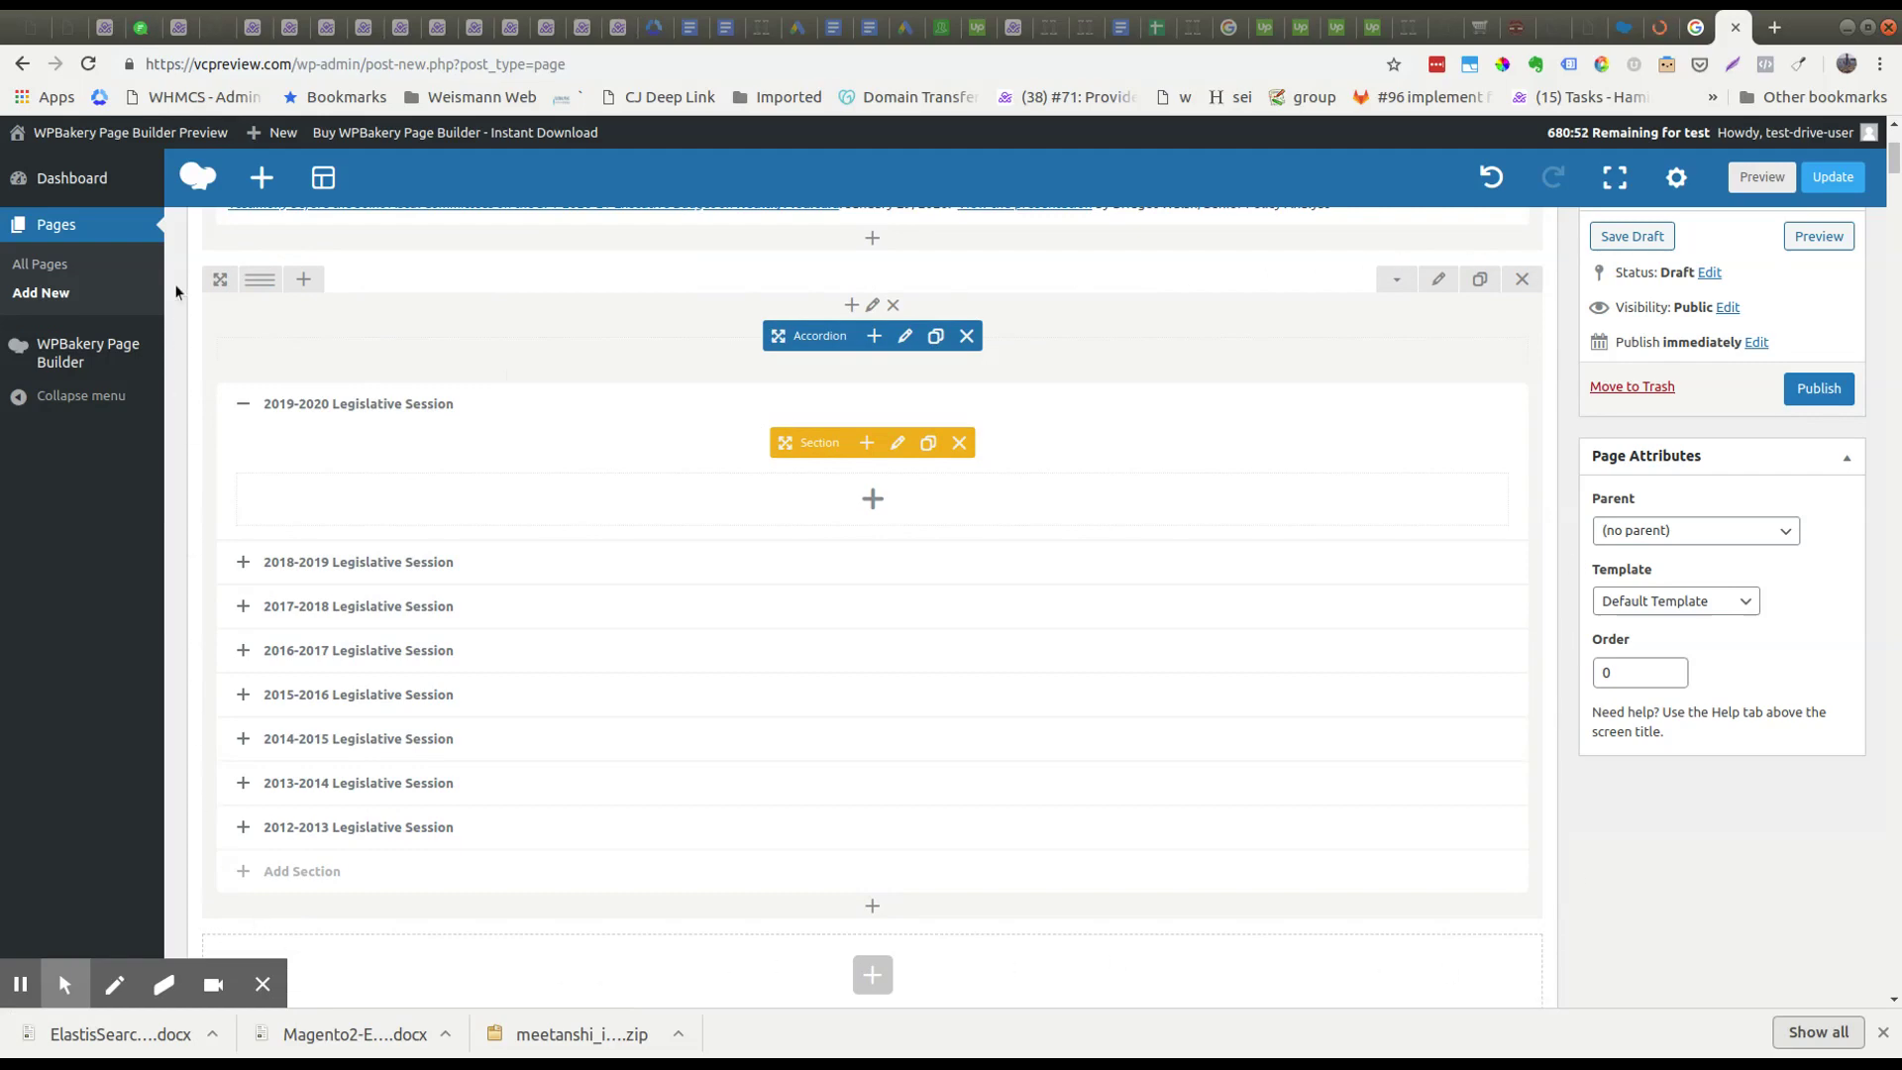
pyautogui.scroll(1, 478, 457)
pyautogui.scroll(5, 479, 457)
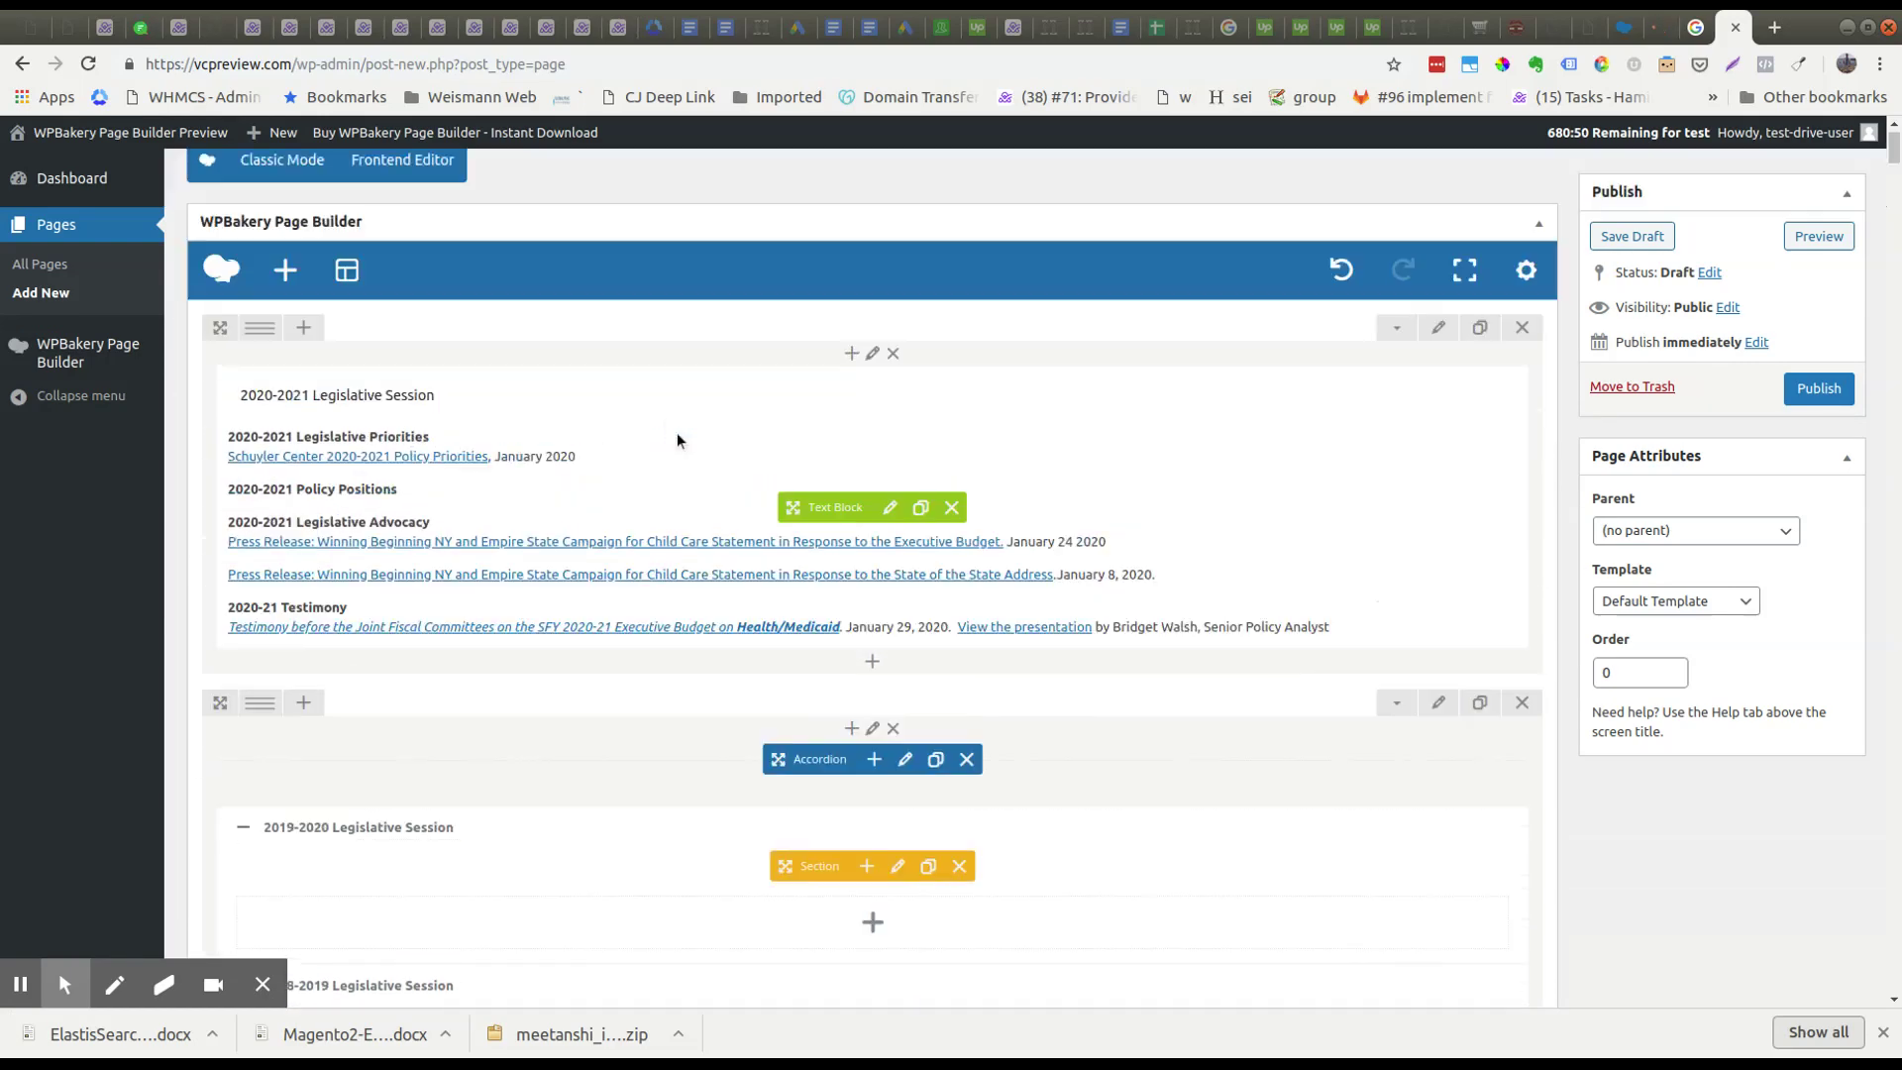
pyautogui.scroll(-3, 723, 517)
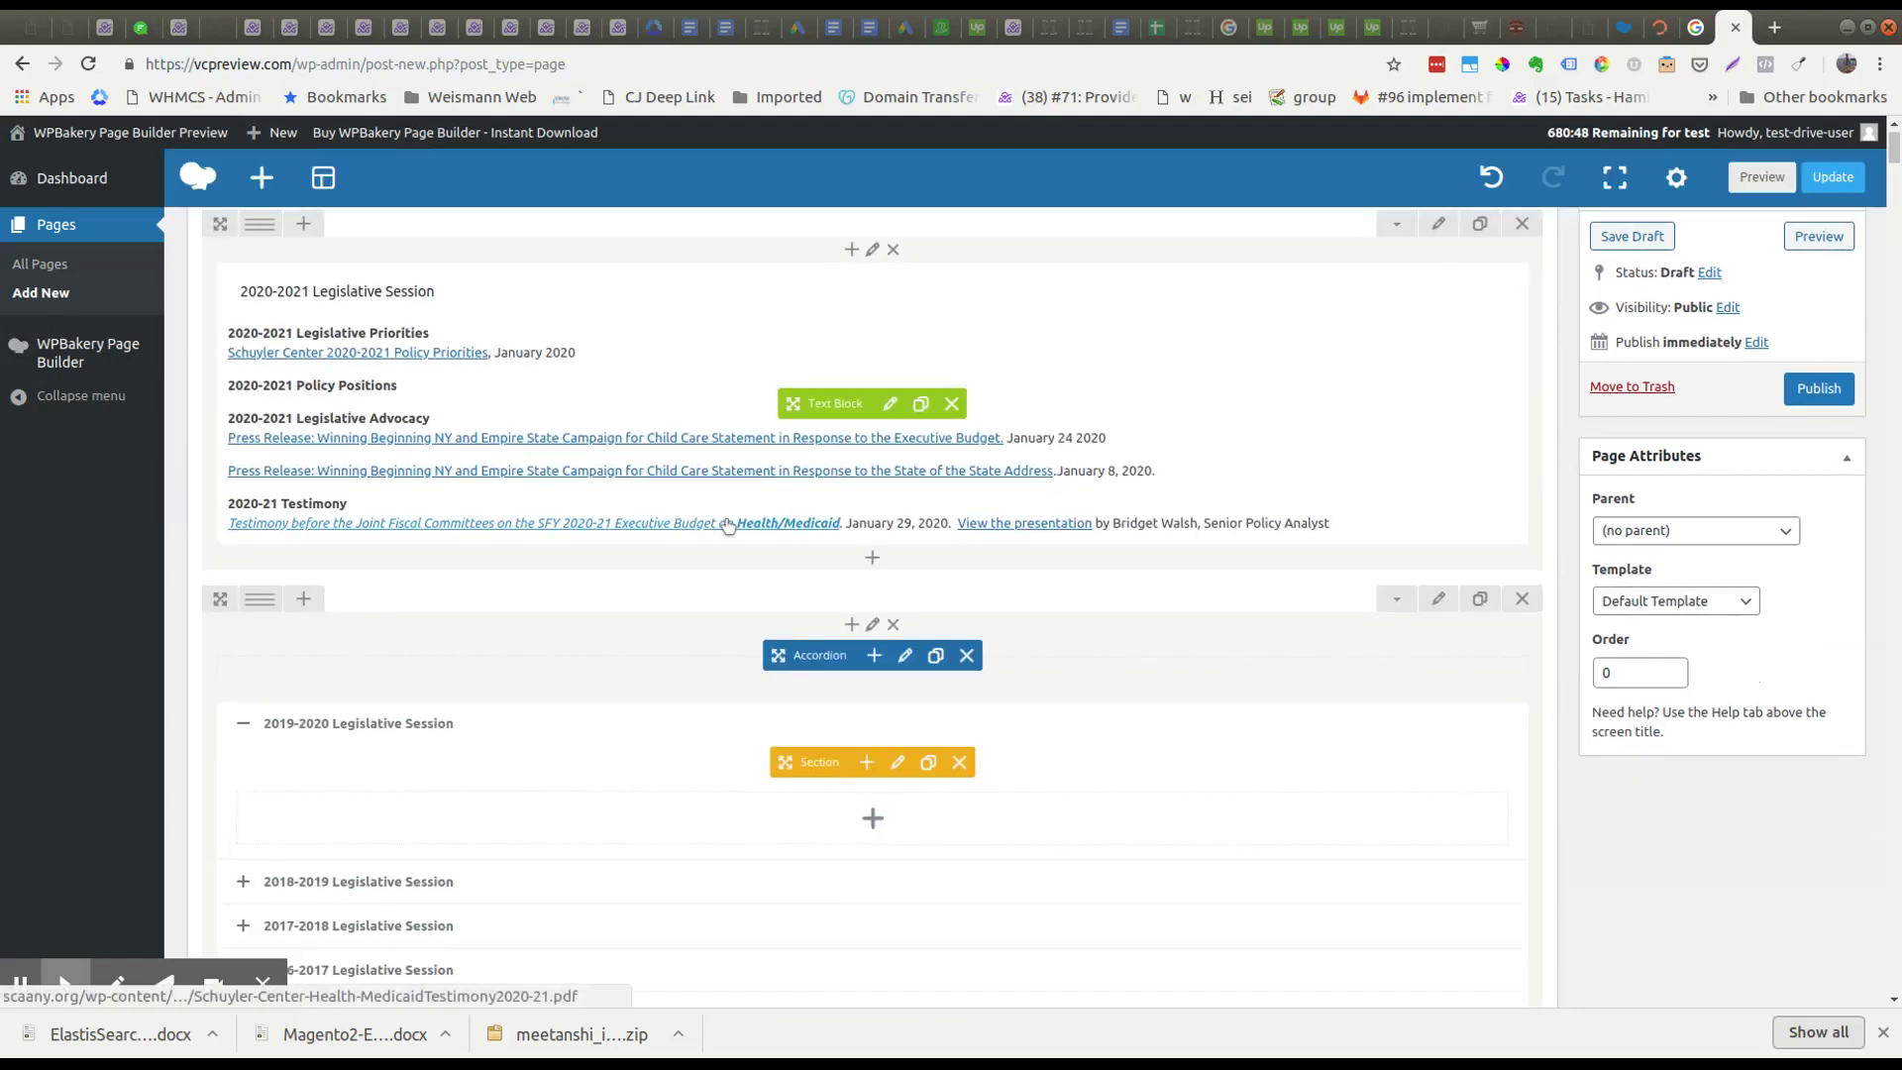
pyautogui.scroll(3, 723, 517)
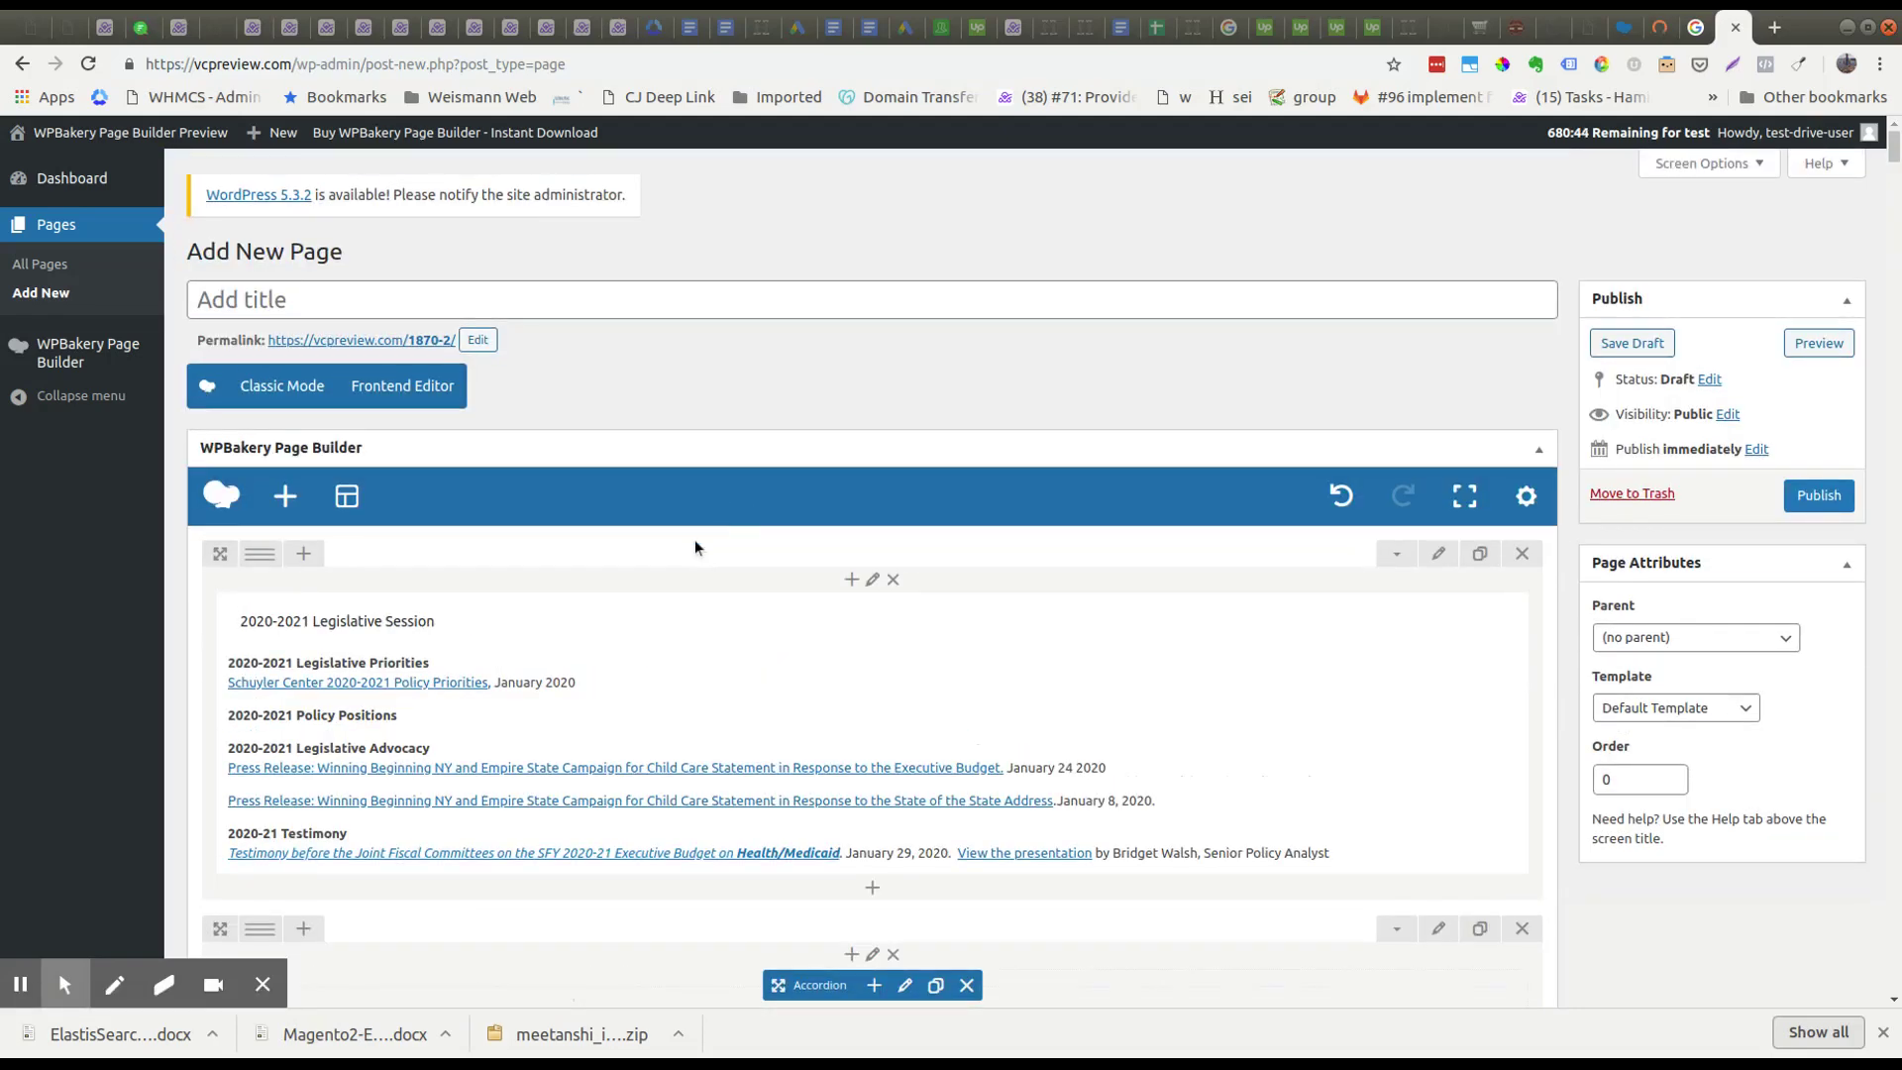
pyautogui.click(287, 495)
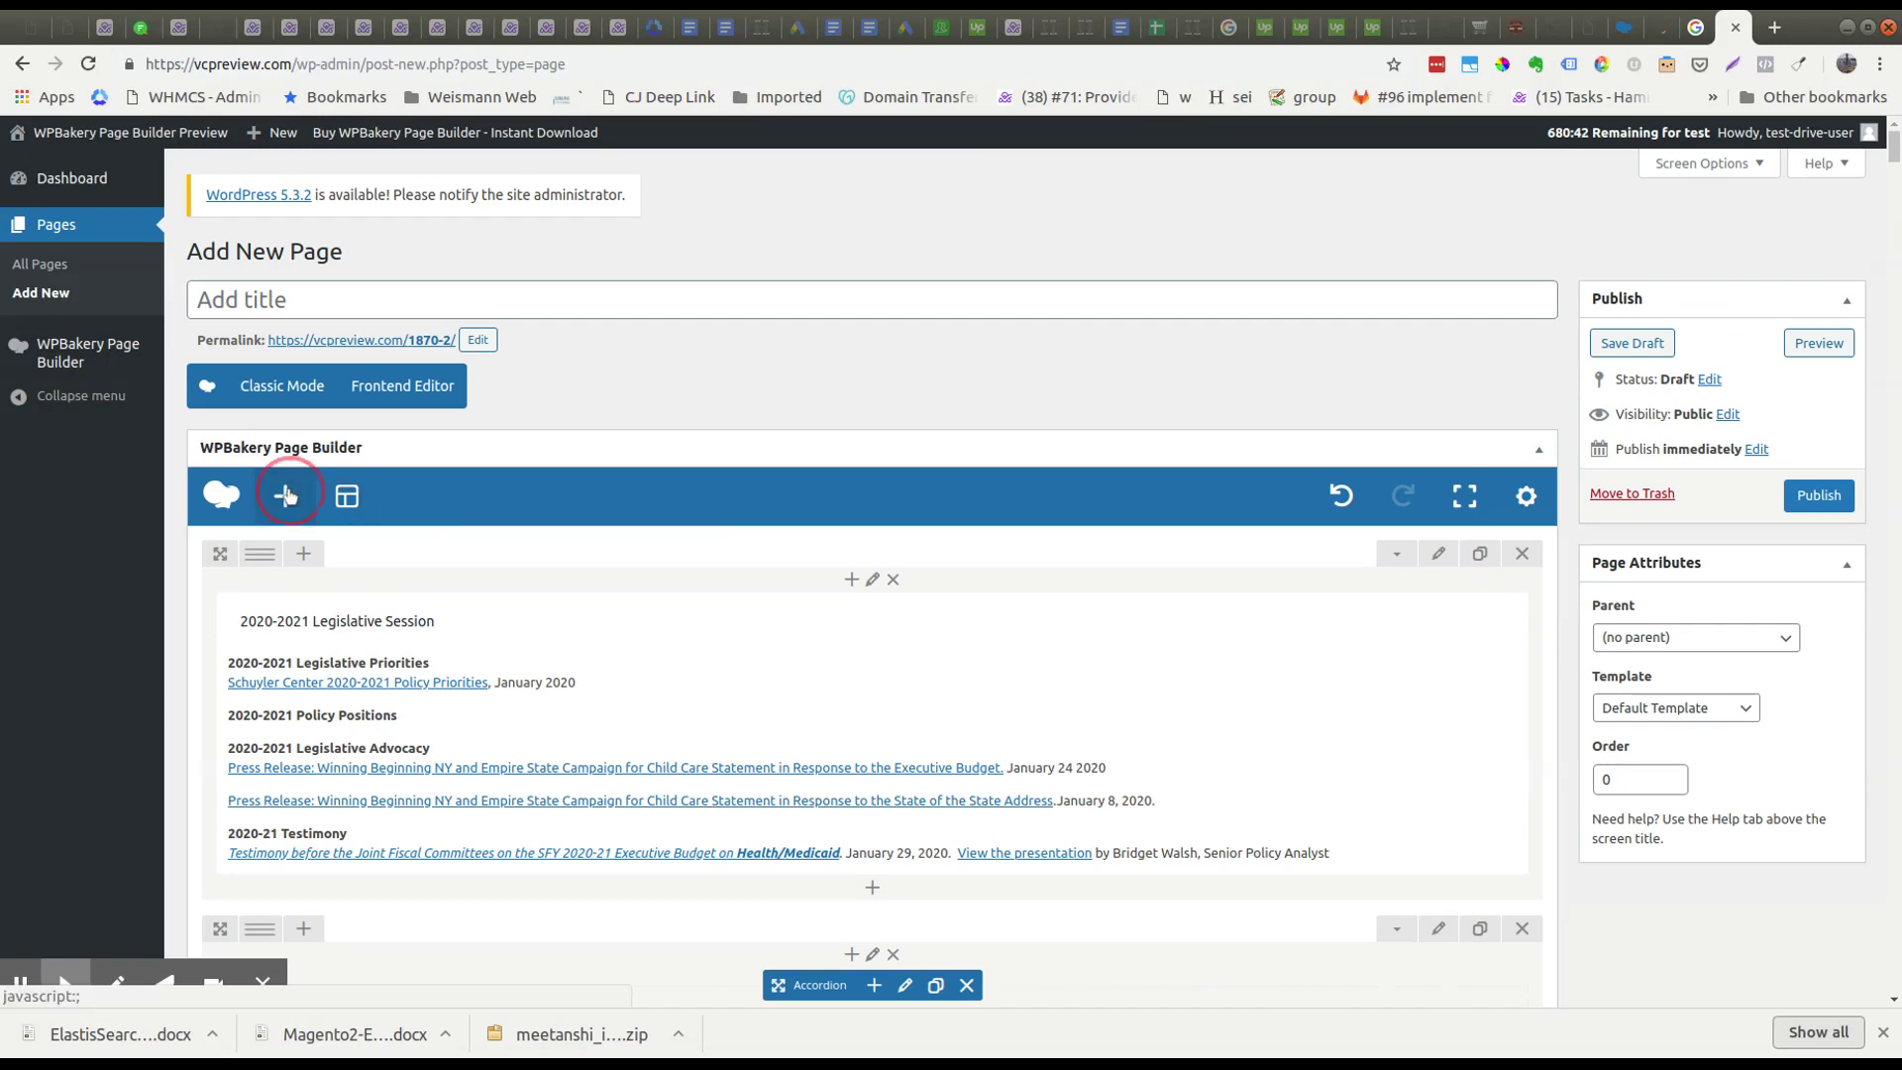
pyautogui.click(1658, 197)
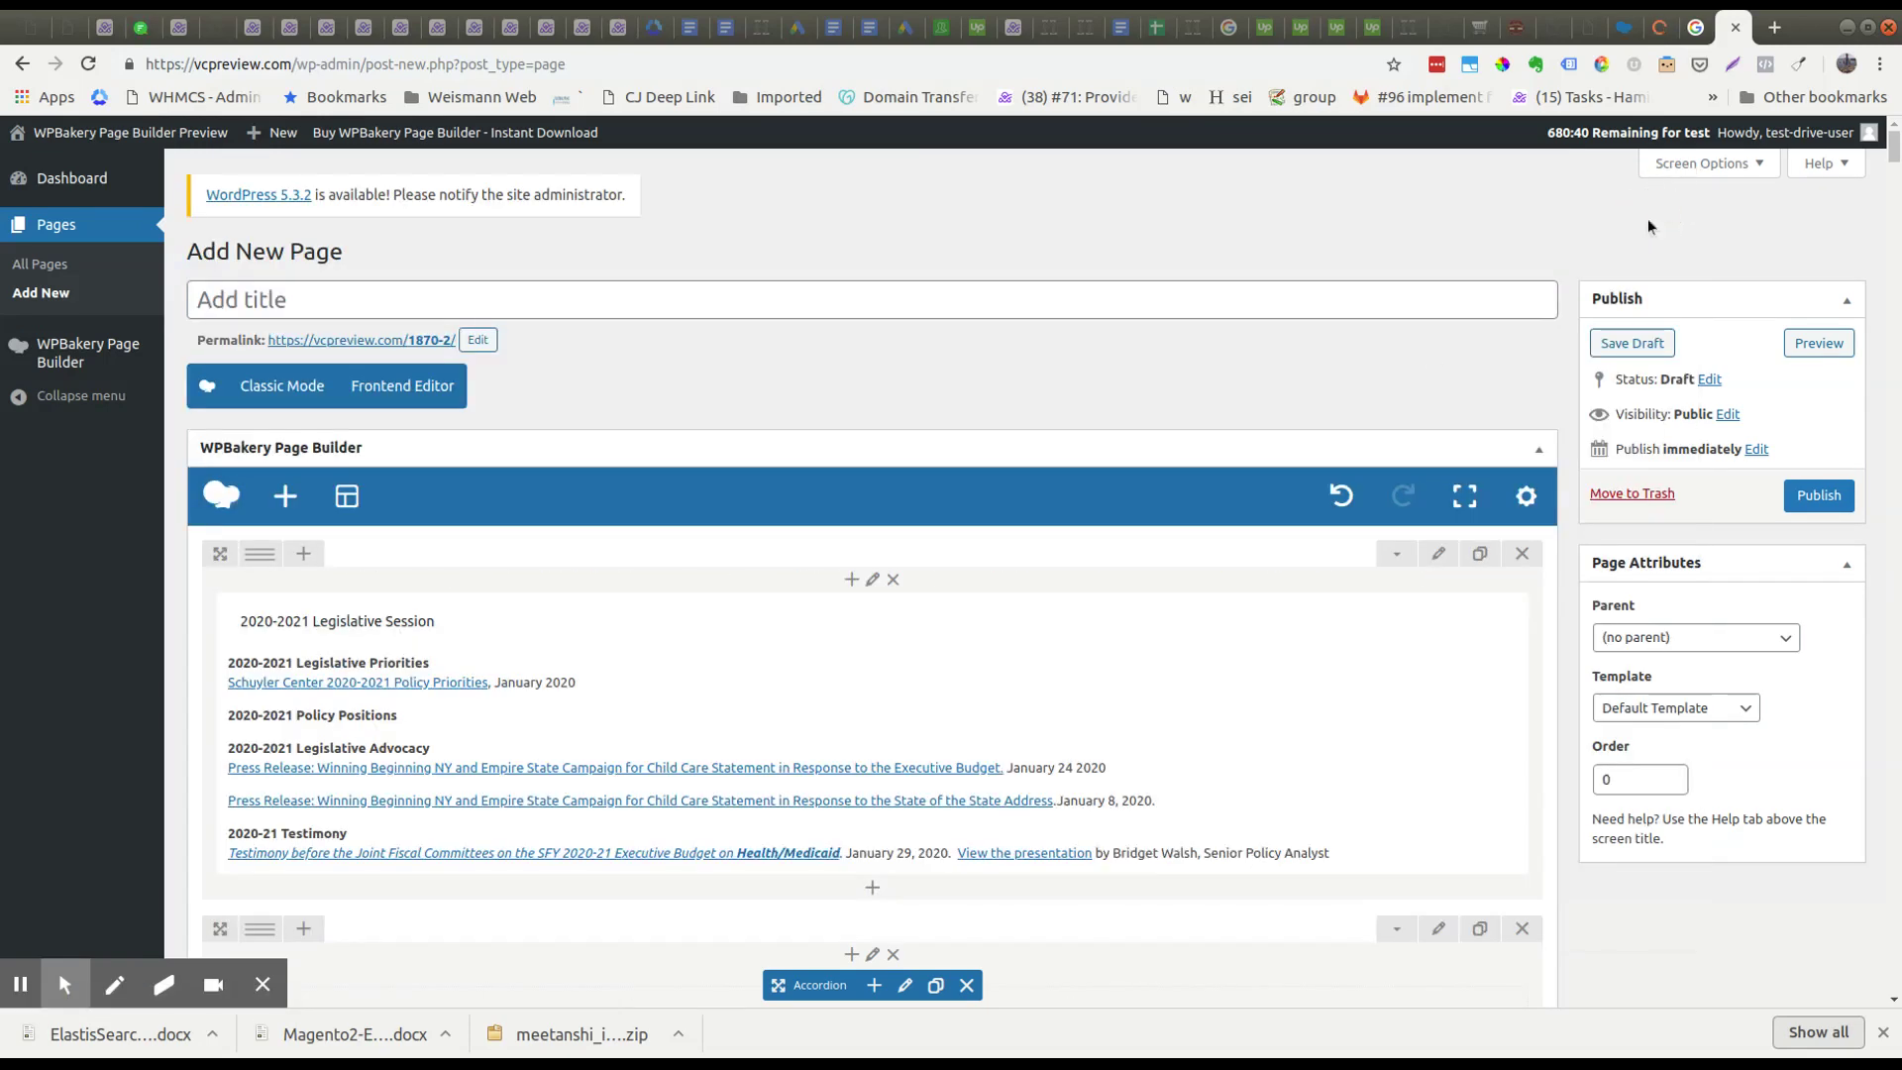
pyautogui.scroll(-2, 950, 441)
pyautogui.scroll(-1, 740, 597)
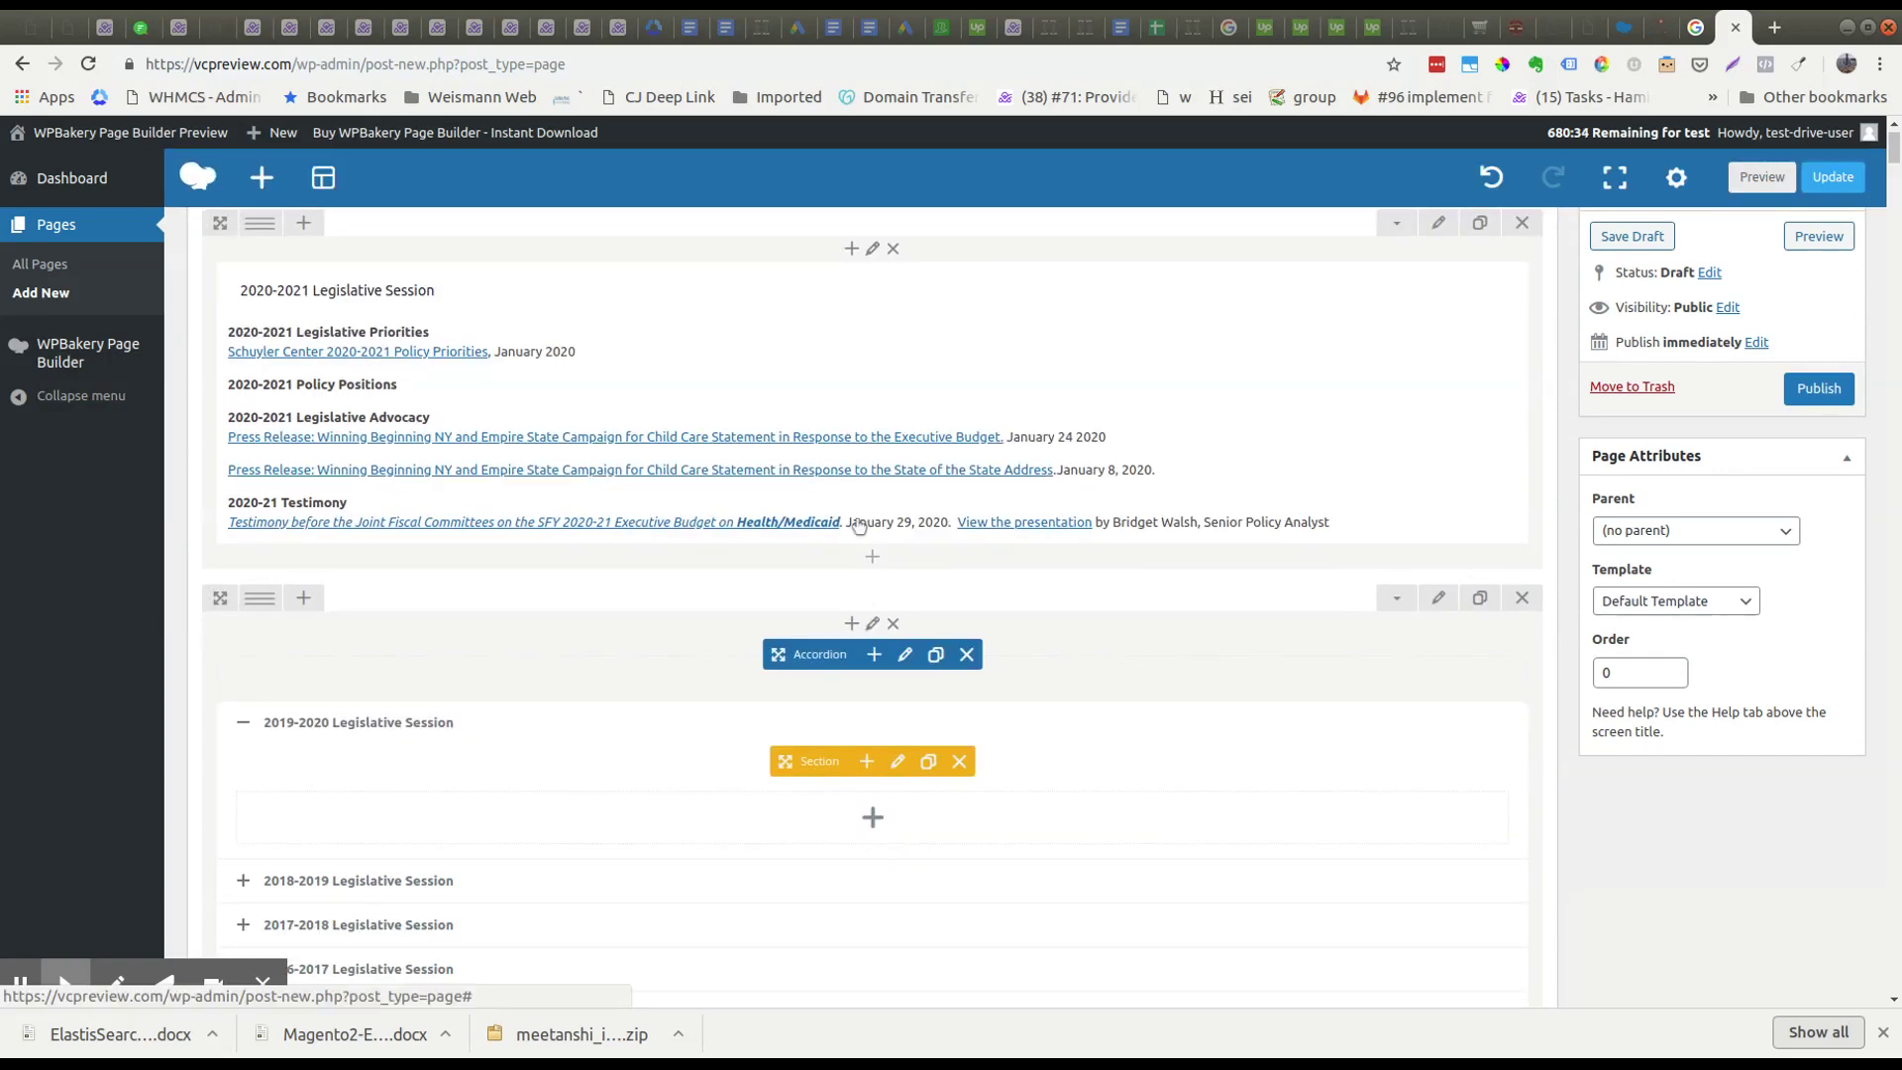
pyautogui.click(874, 561)
pyautogui.click(1656, 201)
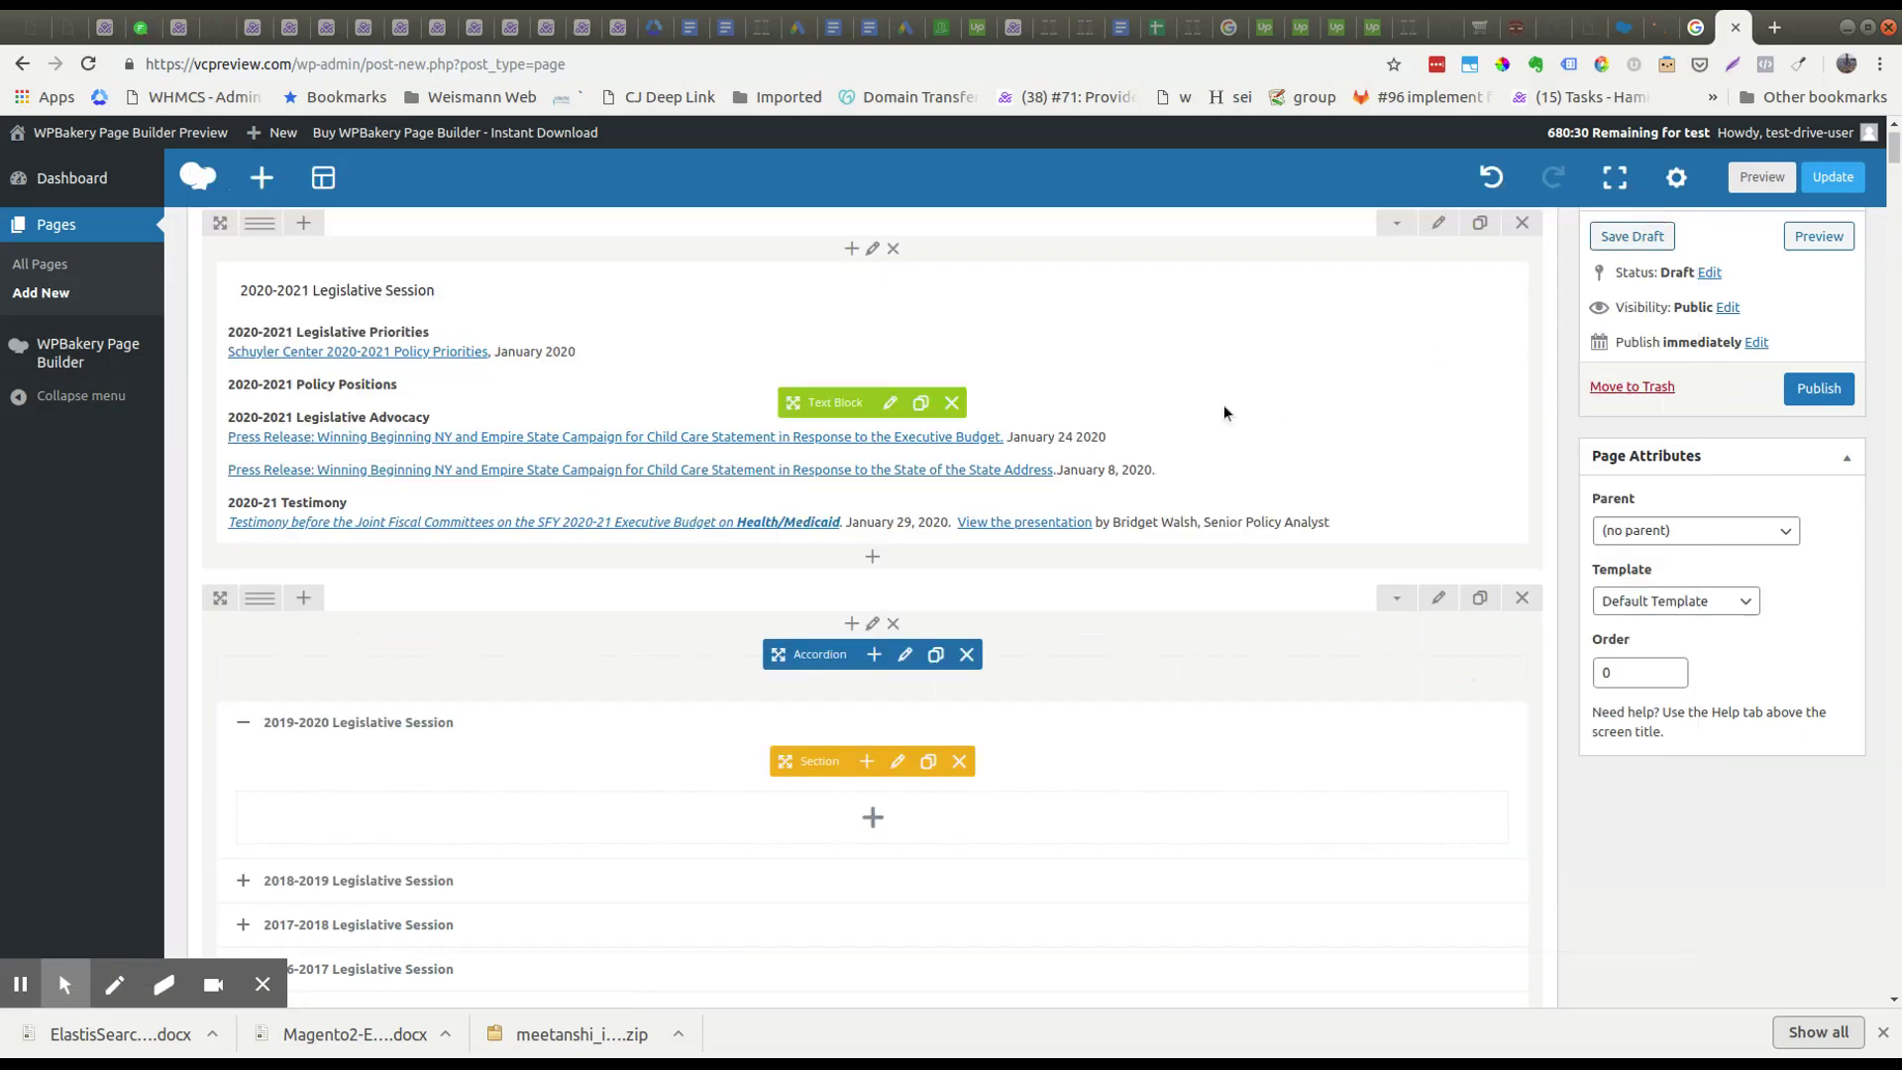
pyautogui.scroll(-2, 1225, 413)
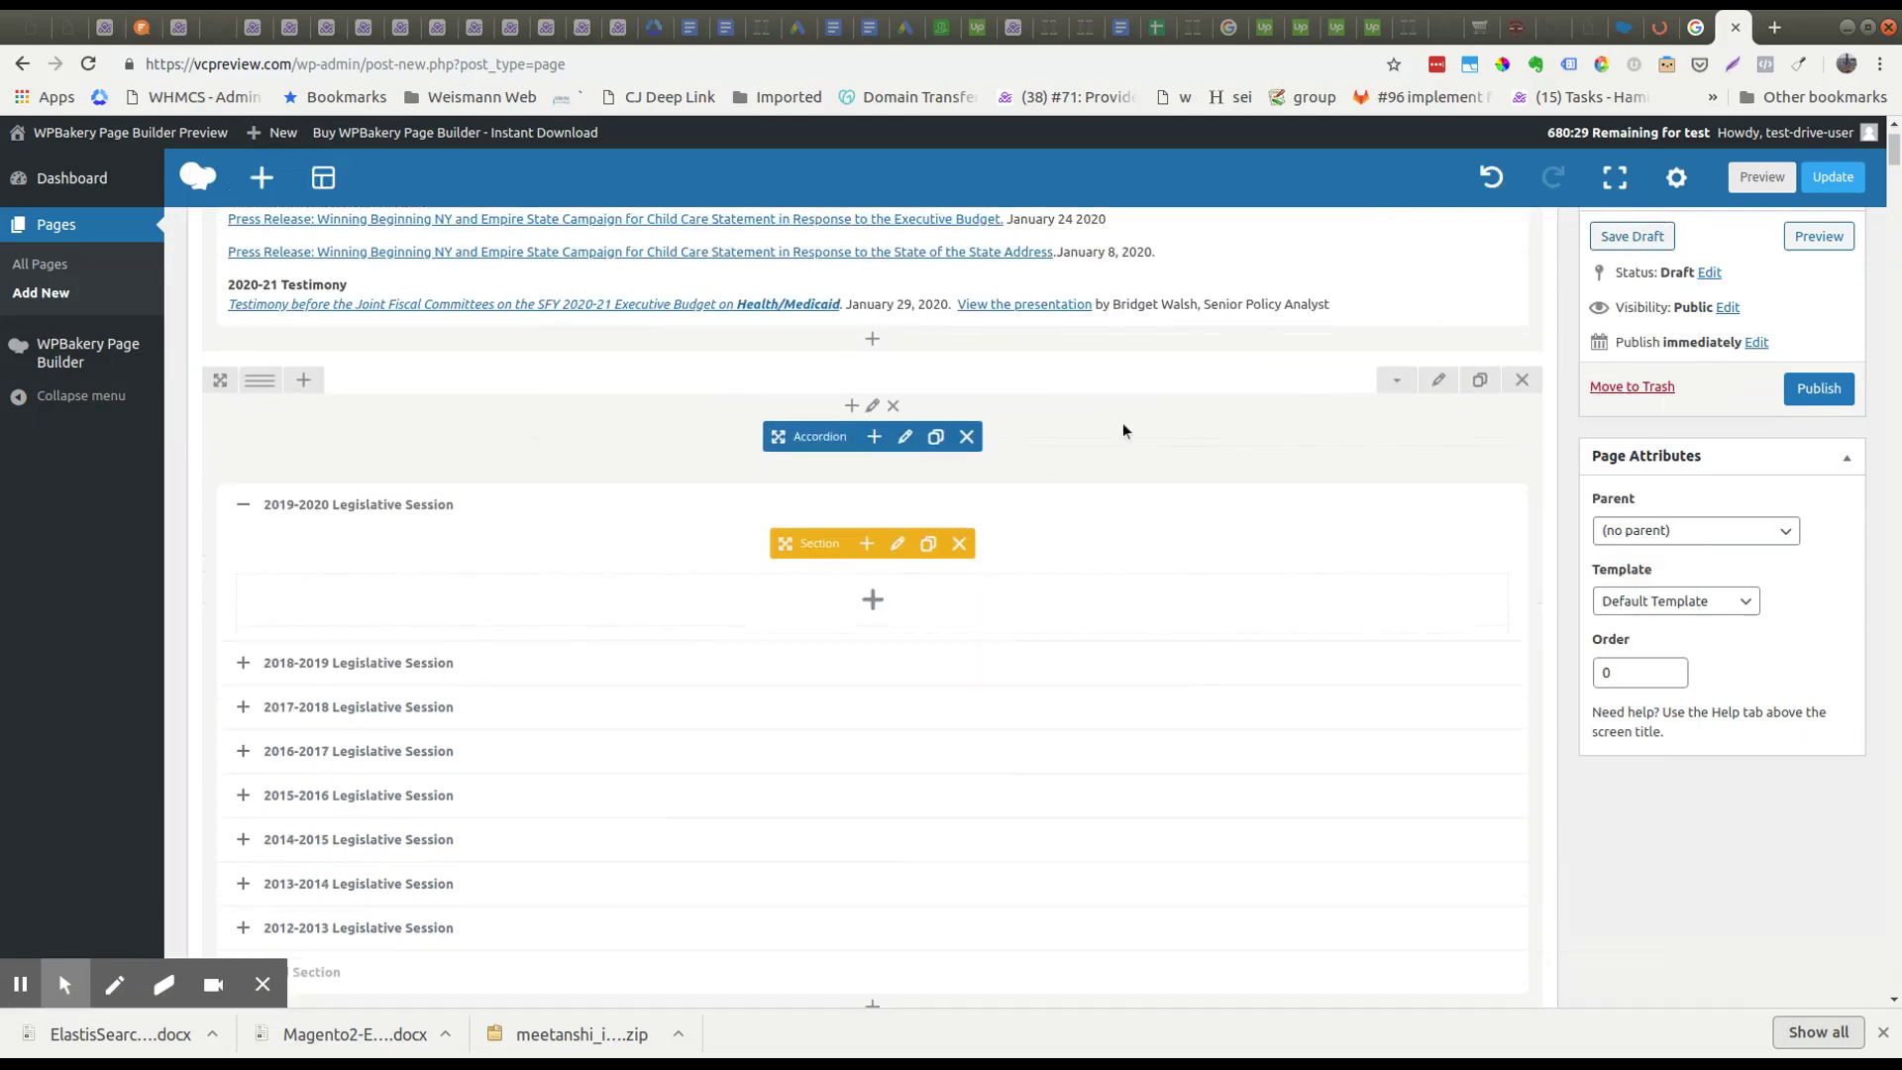
pyautogui.click(853, 406)
pyautogui.click(1661, 202)
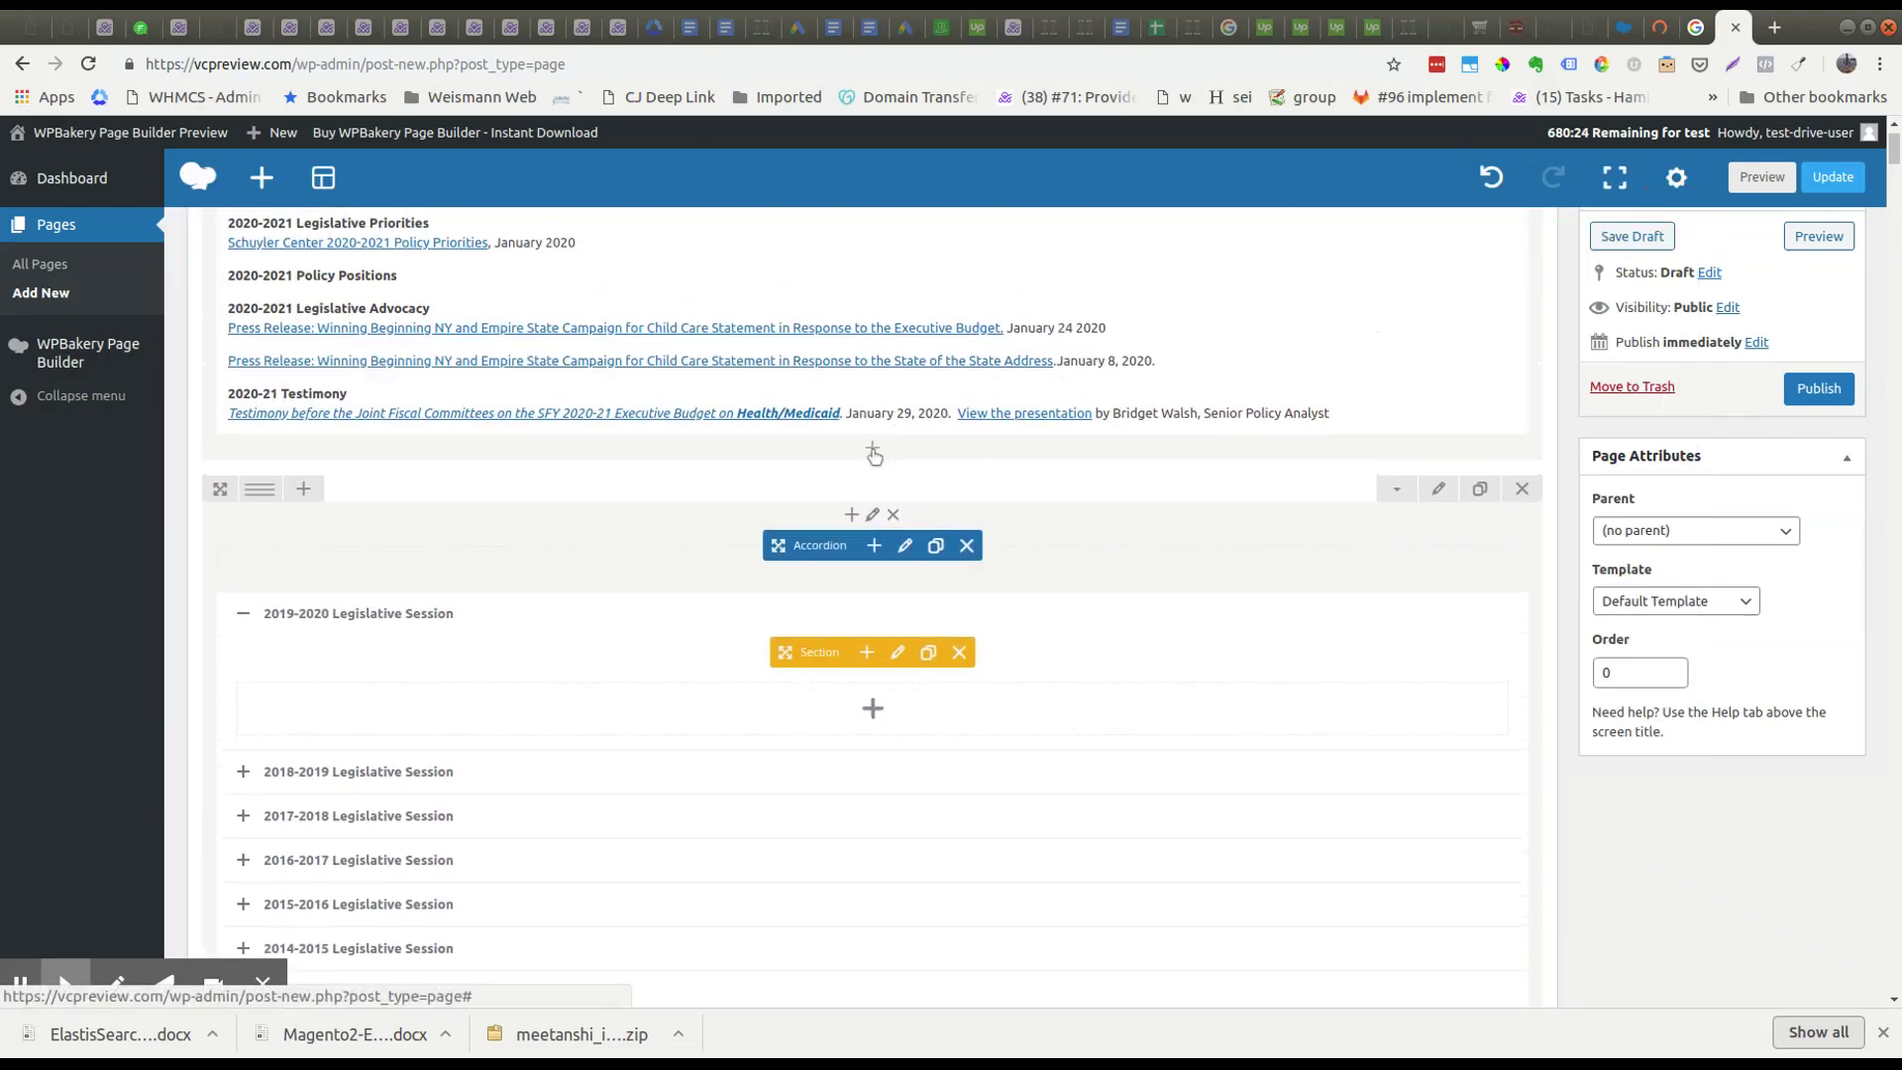
# Step: Open the element list at the text block column and below the first row, closing each without adding
pyautogui.scroll(3, 874, 455)
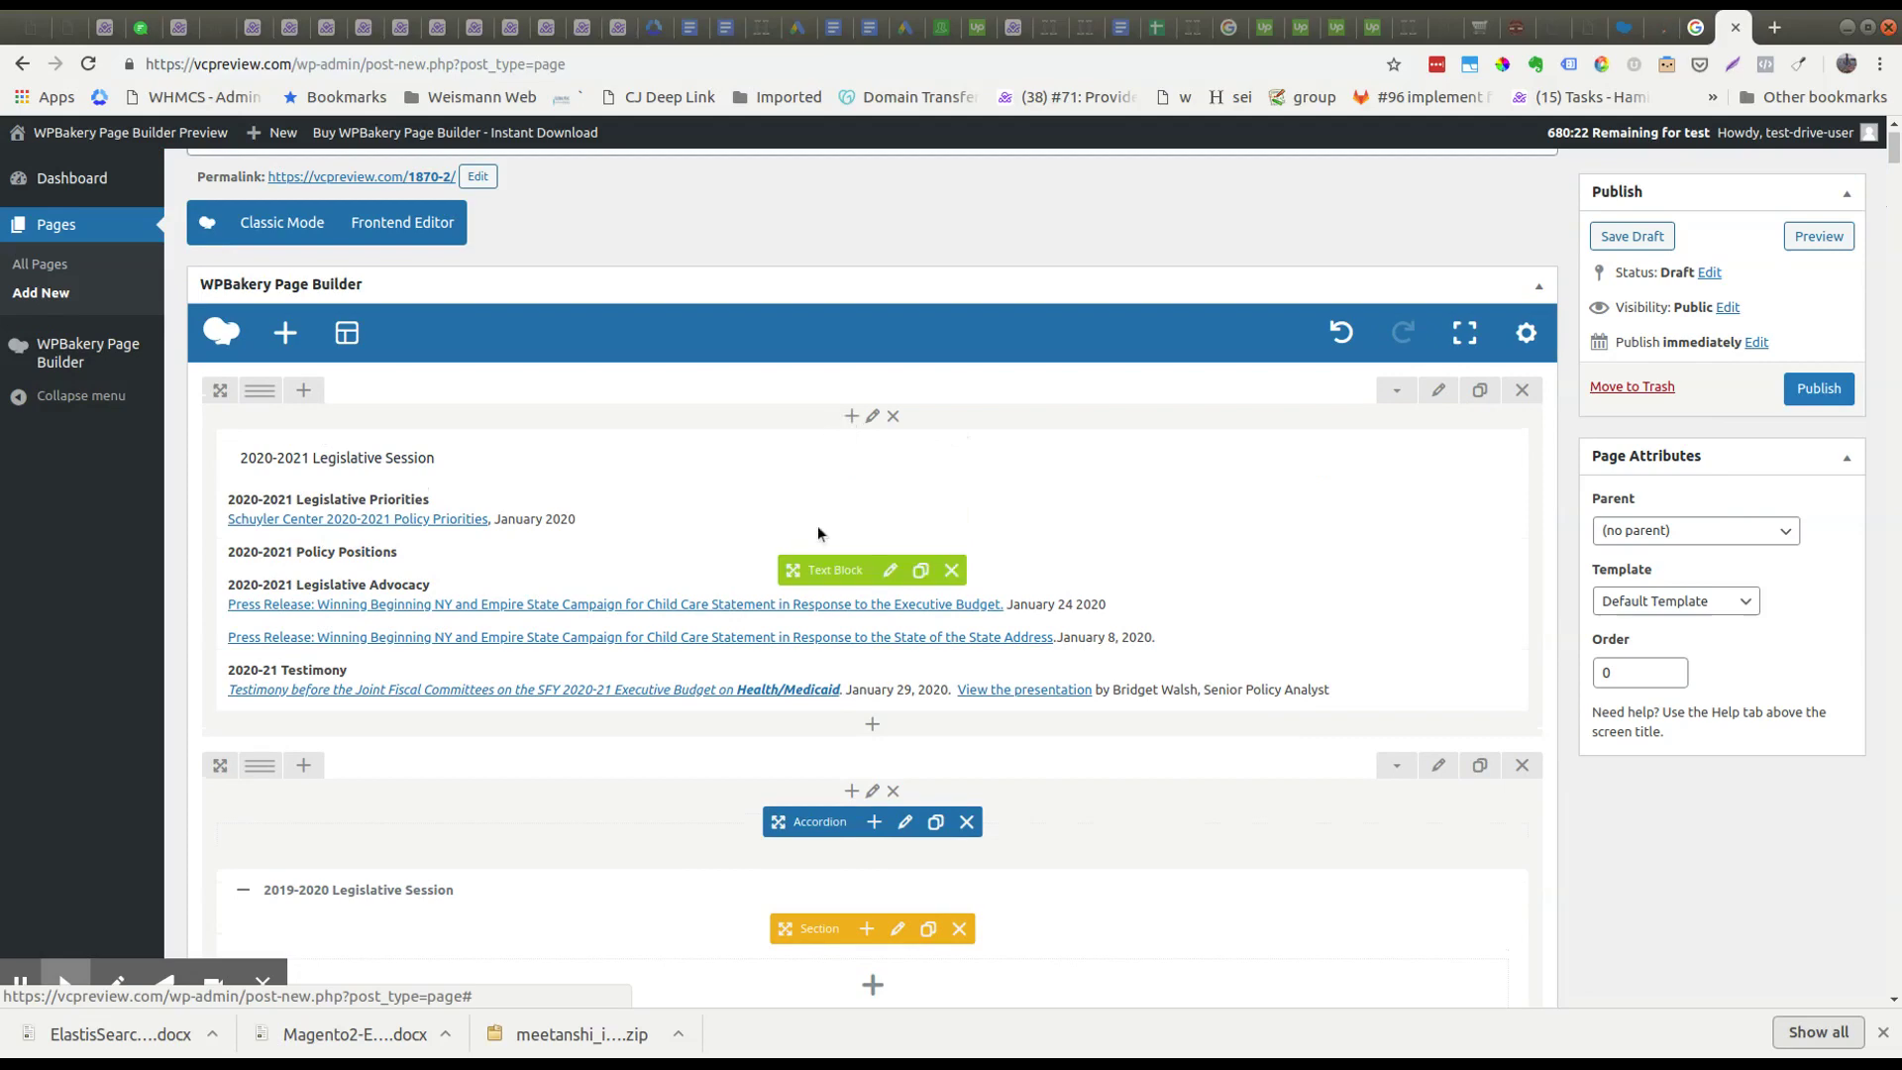
pyautogui.click(853, 416)
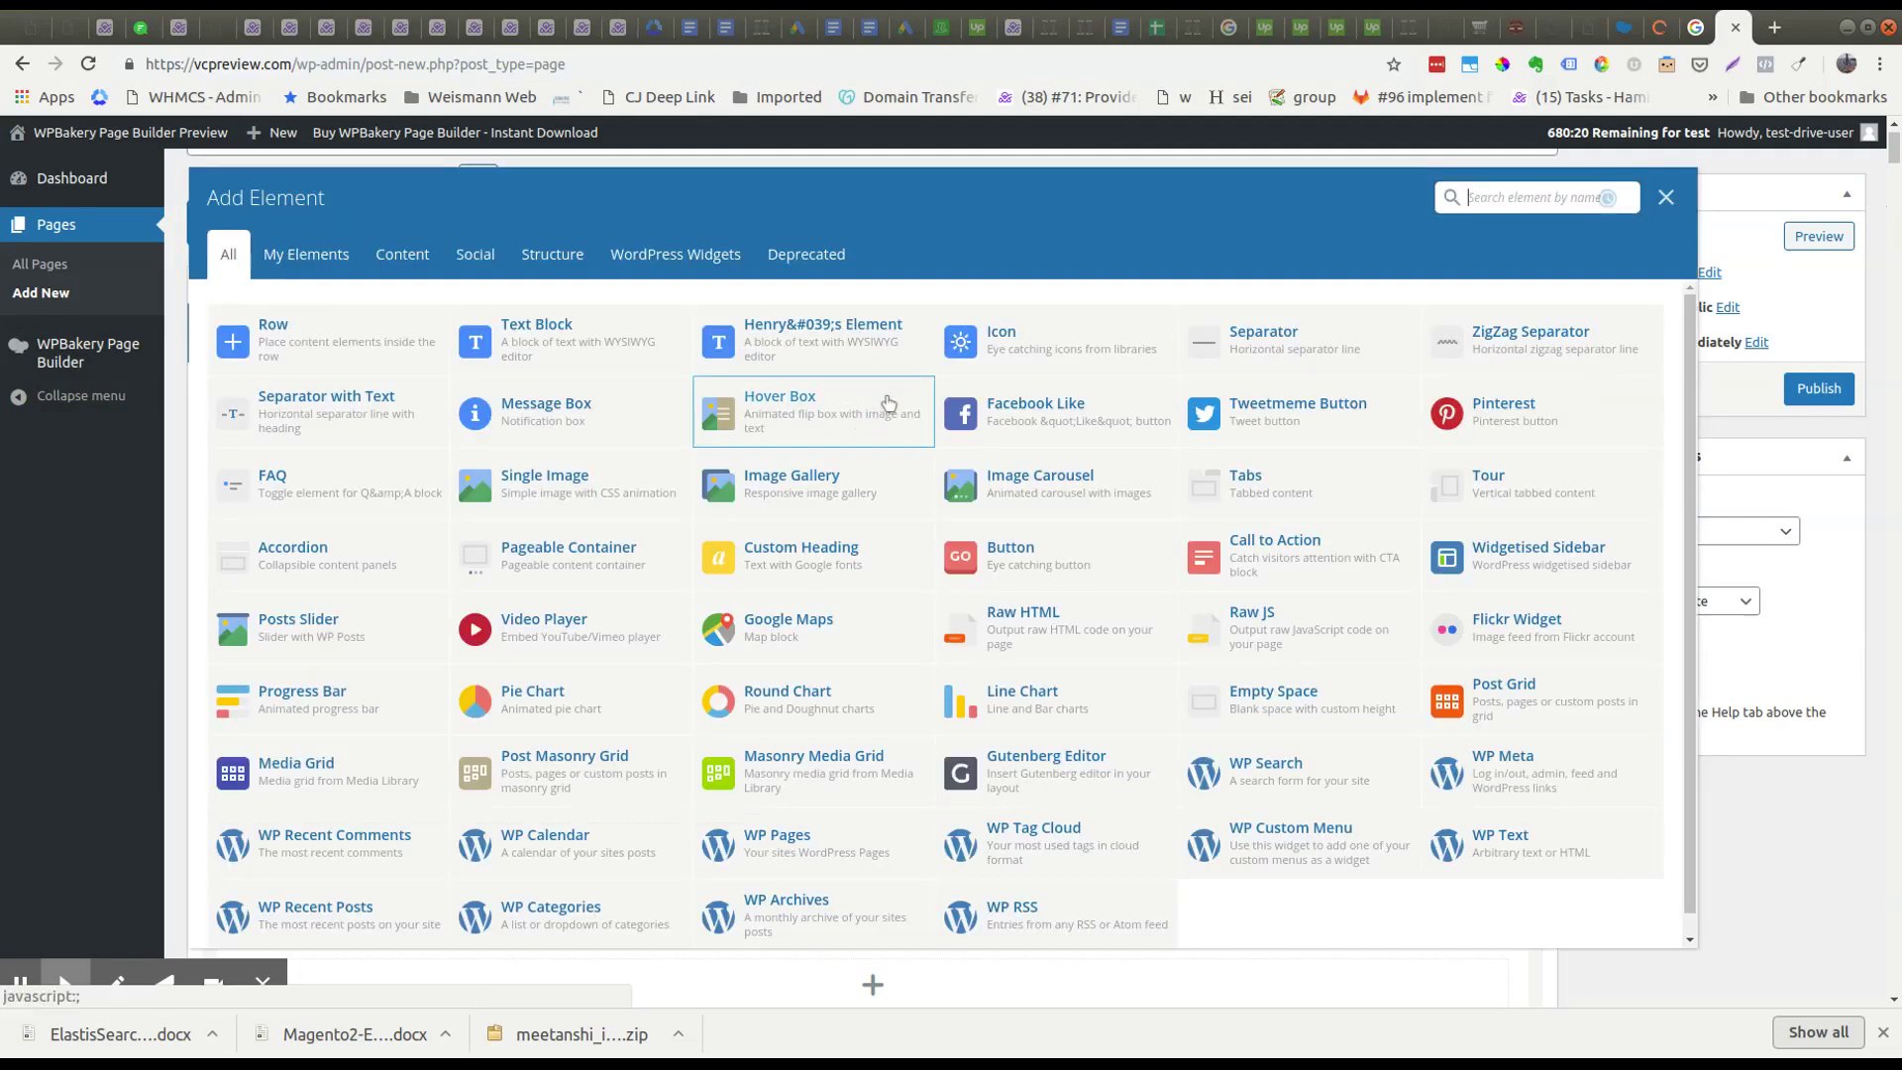
pyautogui.click(1667, 197)
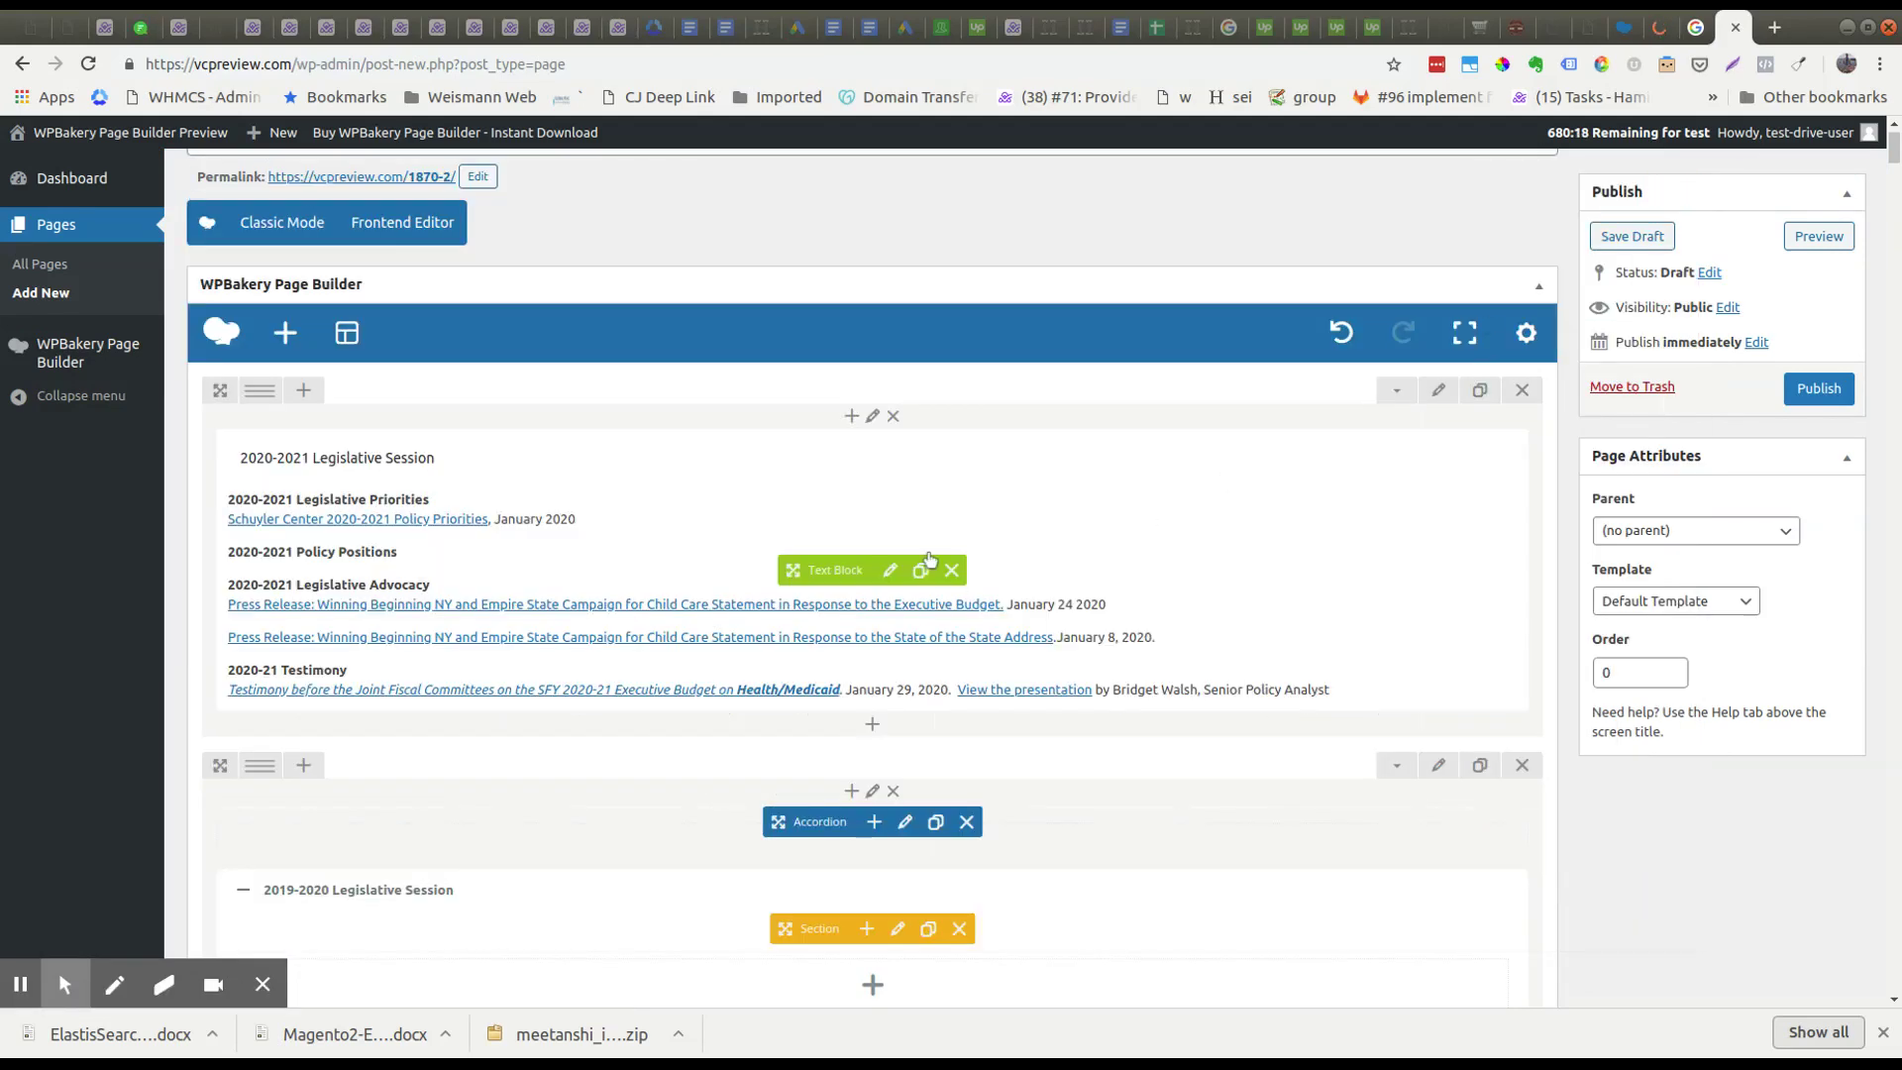
pyautogui.click(872, 724)
pyautogui.click(1667, 197)
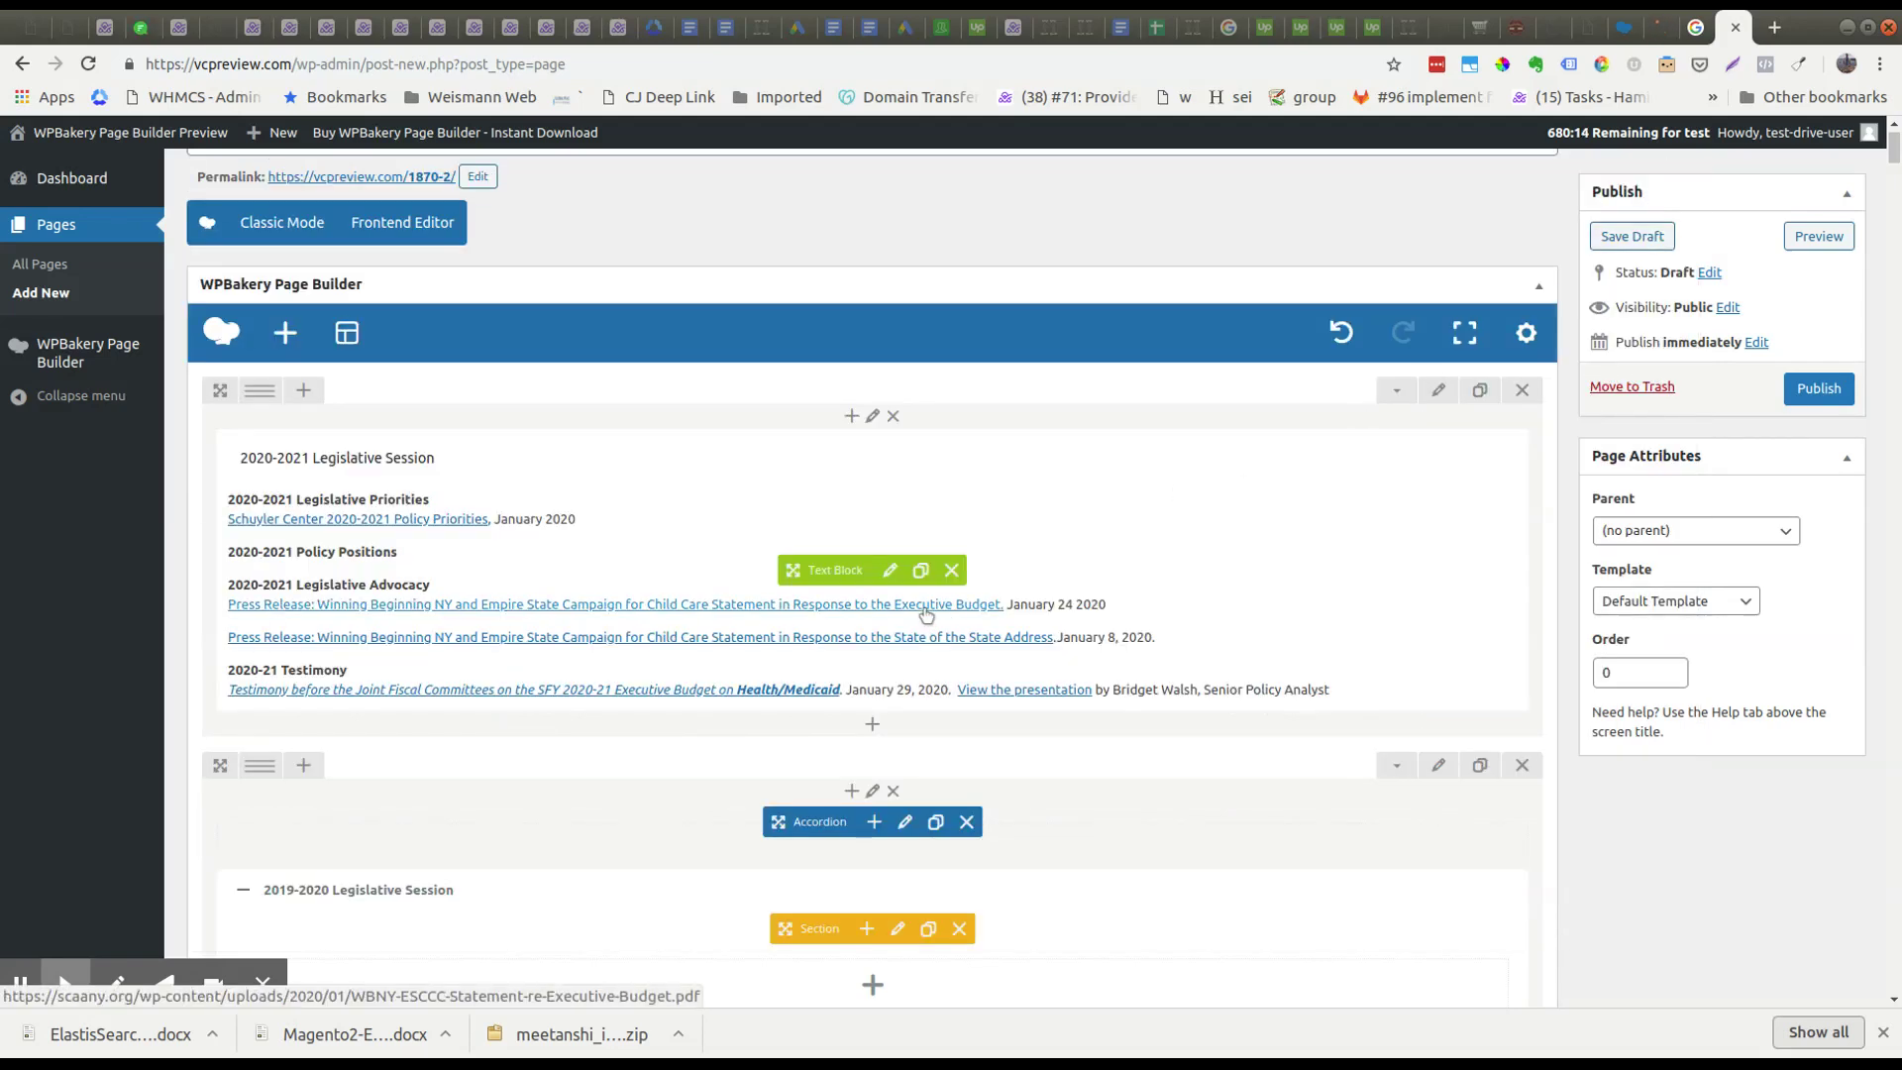
pyautogui.click(282, 337)
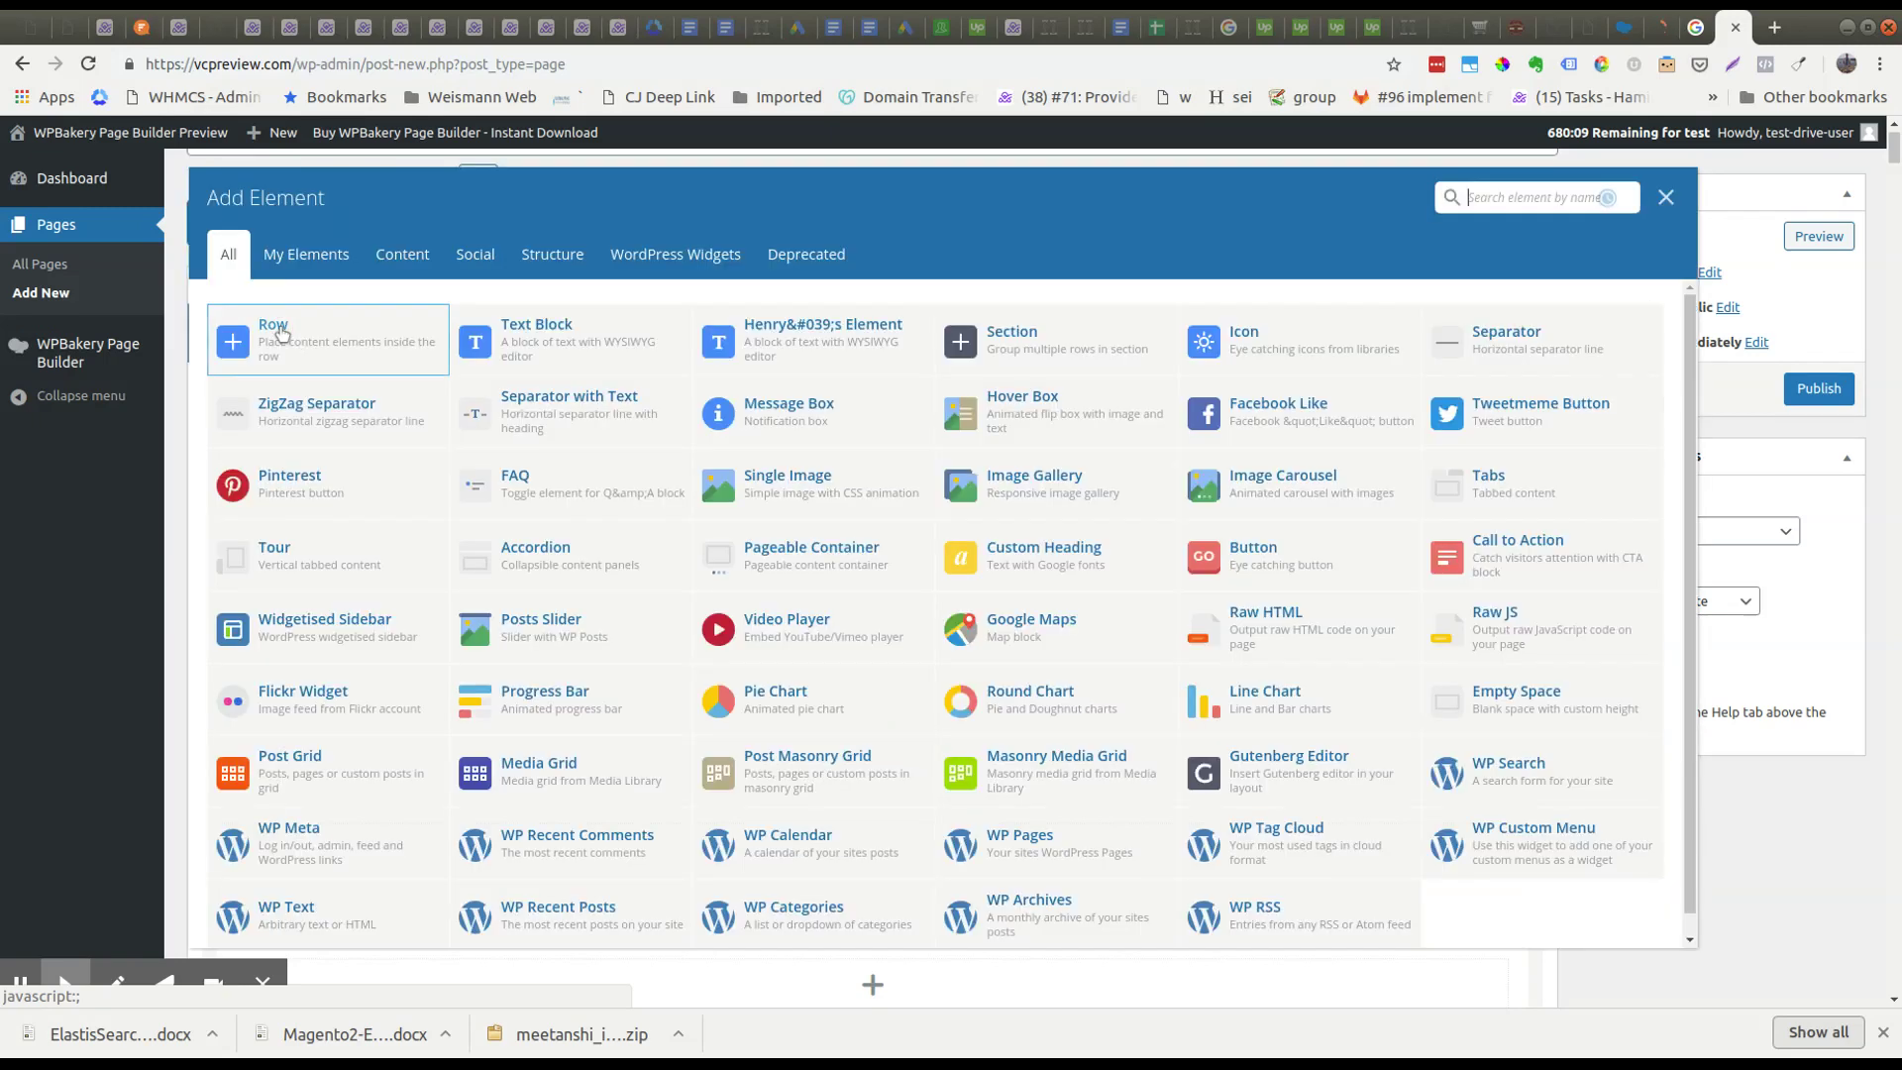
pyautogui.click(1666, 197)
# Step: Scroll to the empty bottom row and dismiss its element picker without adding anything
pyautogui.scroll(-6, 1229, 399)
pyautogui.scroll(-6, 1229, 399)
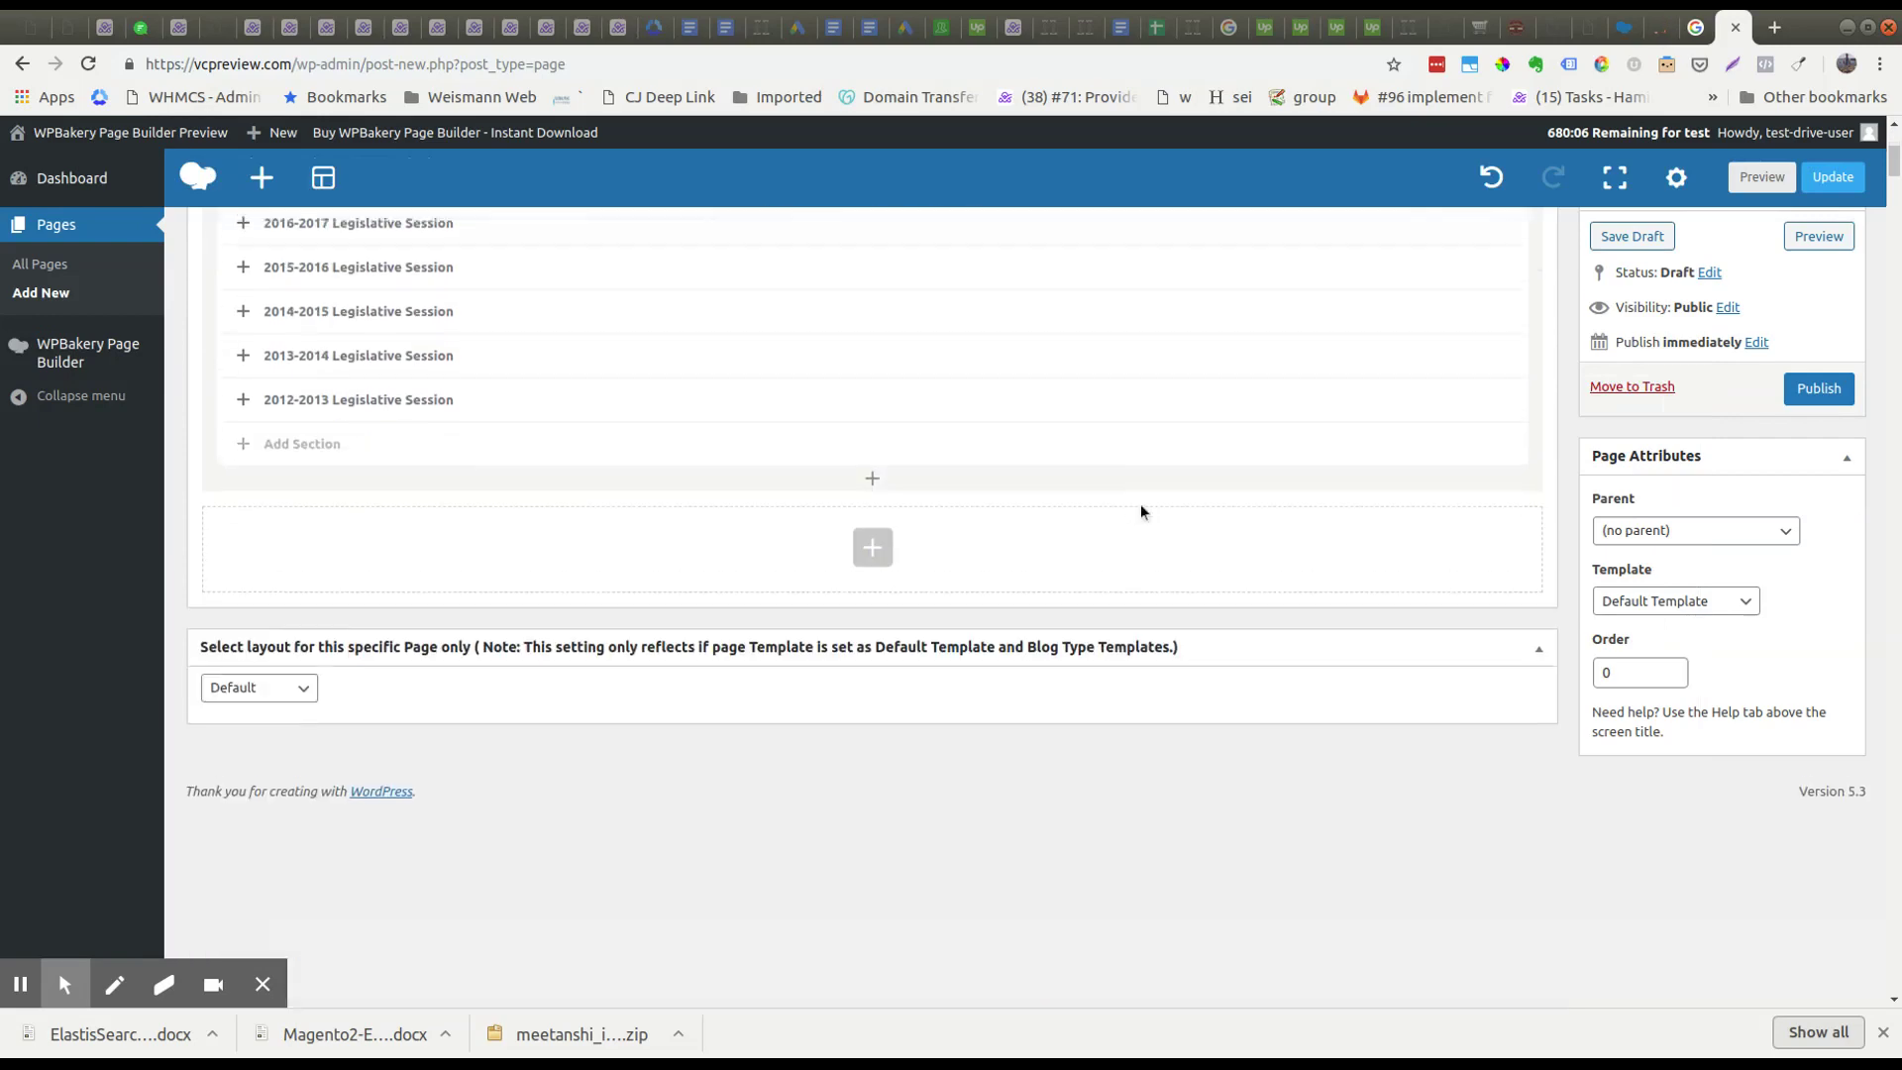
pyautogui.click(874, 549)
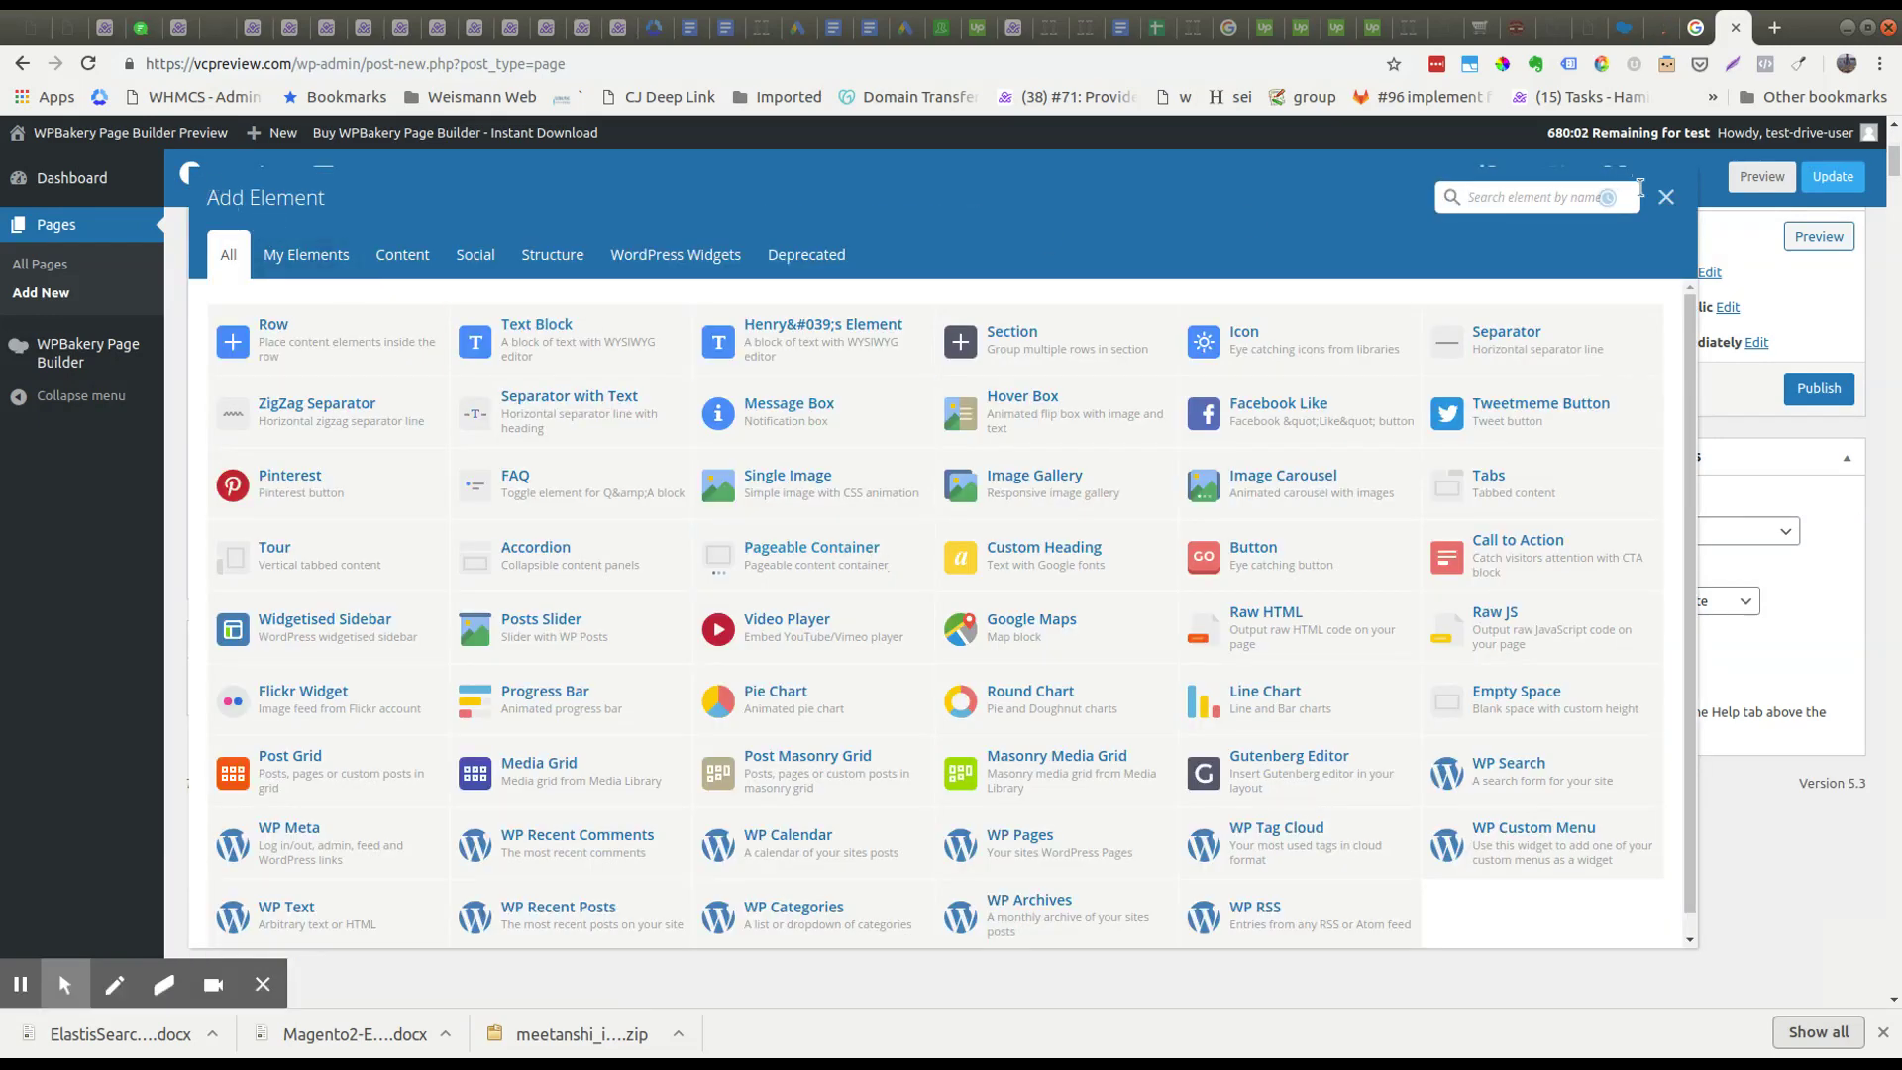
pyautogui.click(1666, 198)
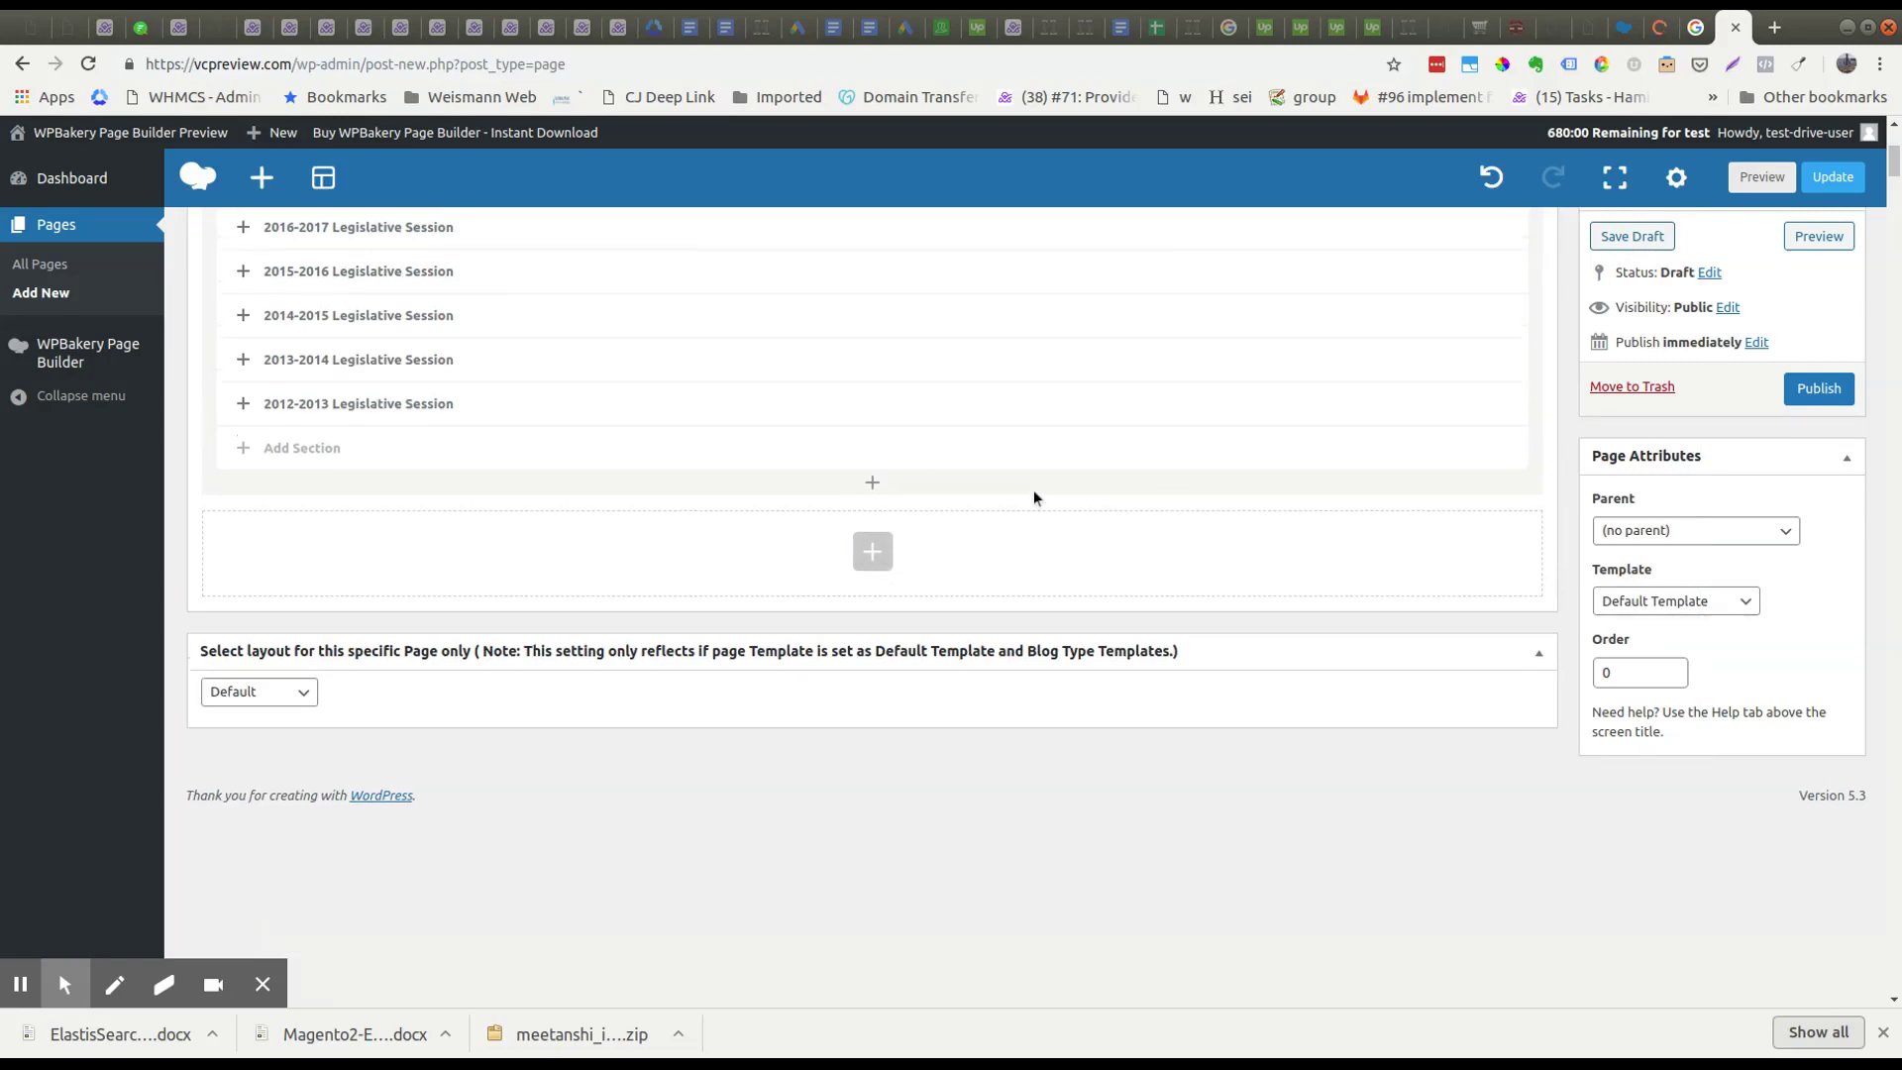
pyautogui.scroll(7, 1036, 531)
pyautogui.scroll(3, 753, 426)
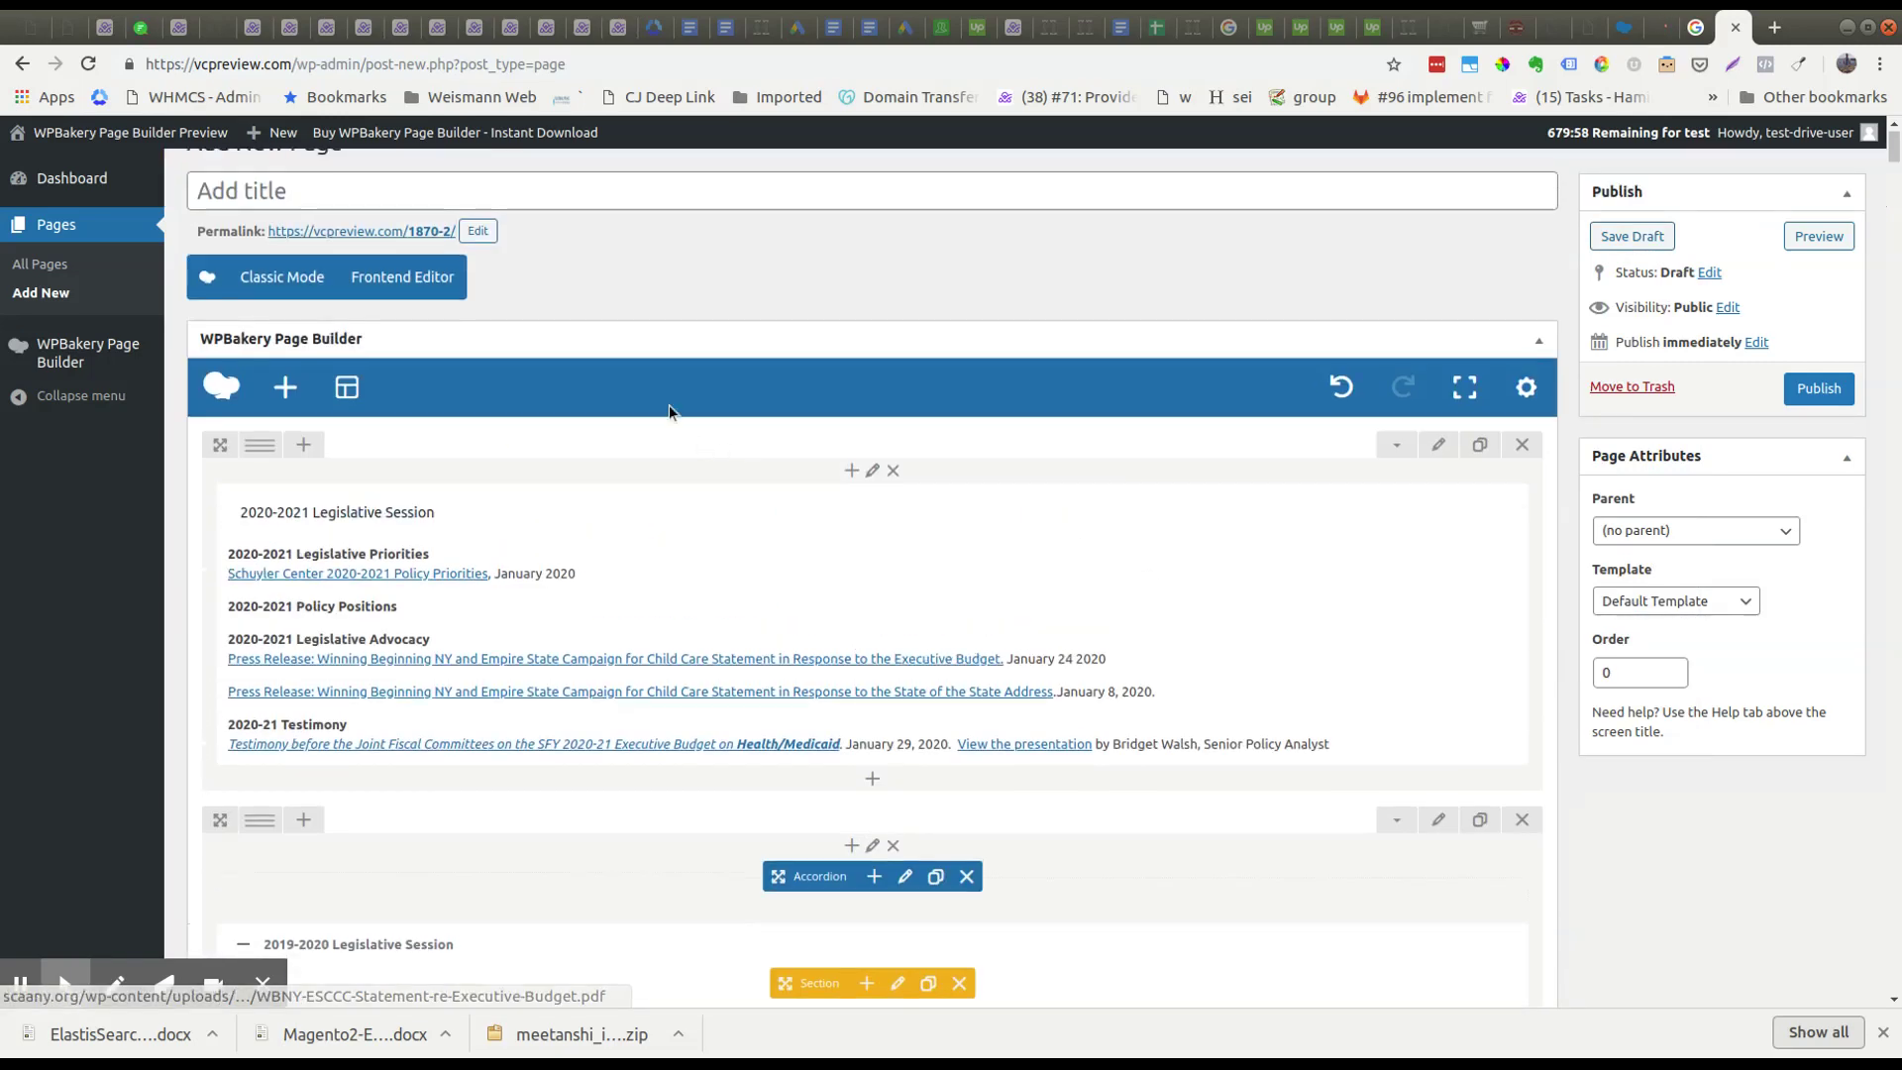
pyautogui.scroll(-5, 604, 604)
pyautogui.scroll(4, 683, 634)
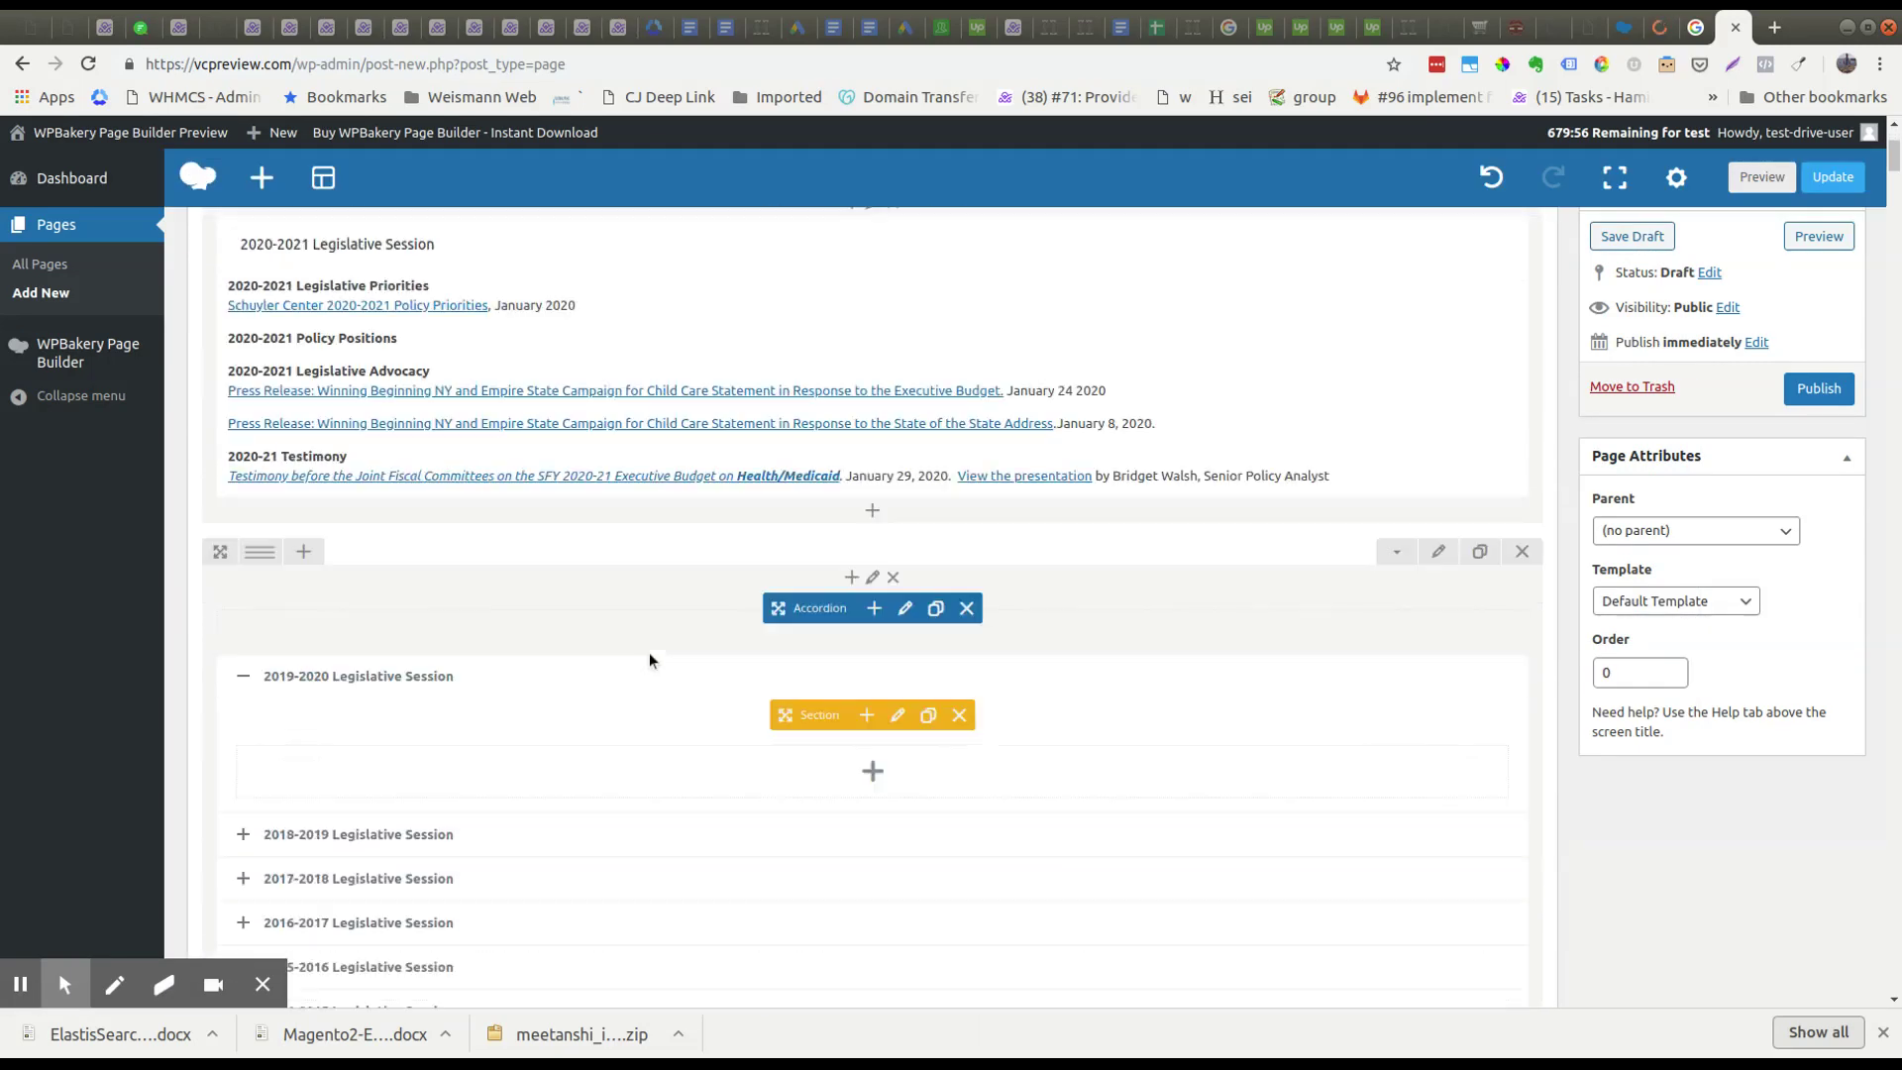
pyautogui.scroll(-12, 657, 666)
pyautogui.scroll(1, 842, 446)
pyautogui.scroll(1, 872, 431)
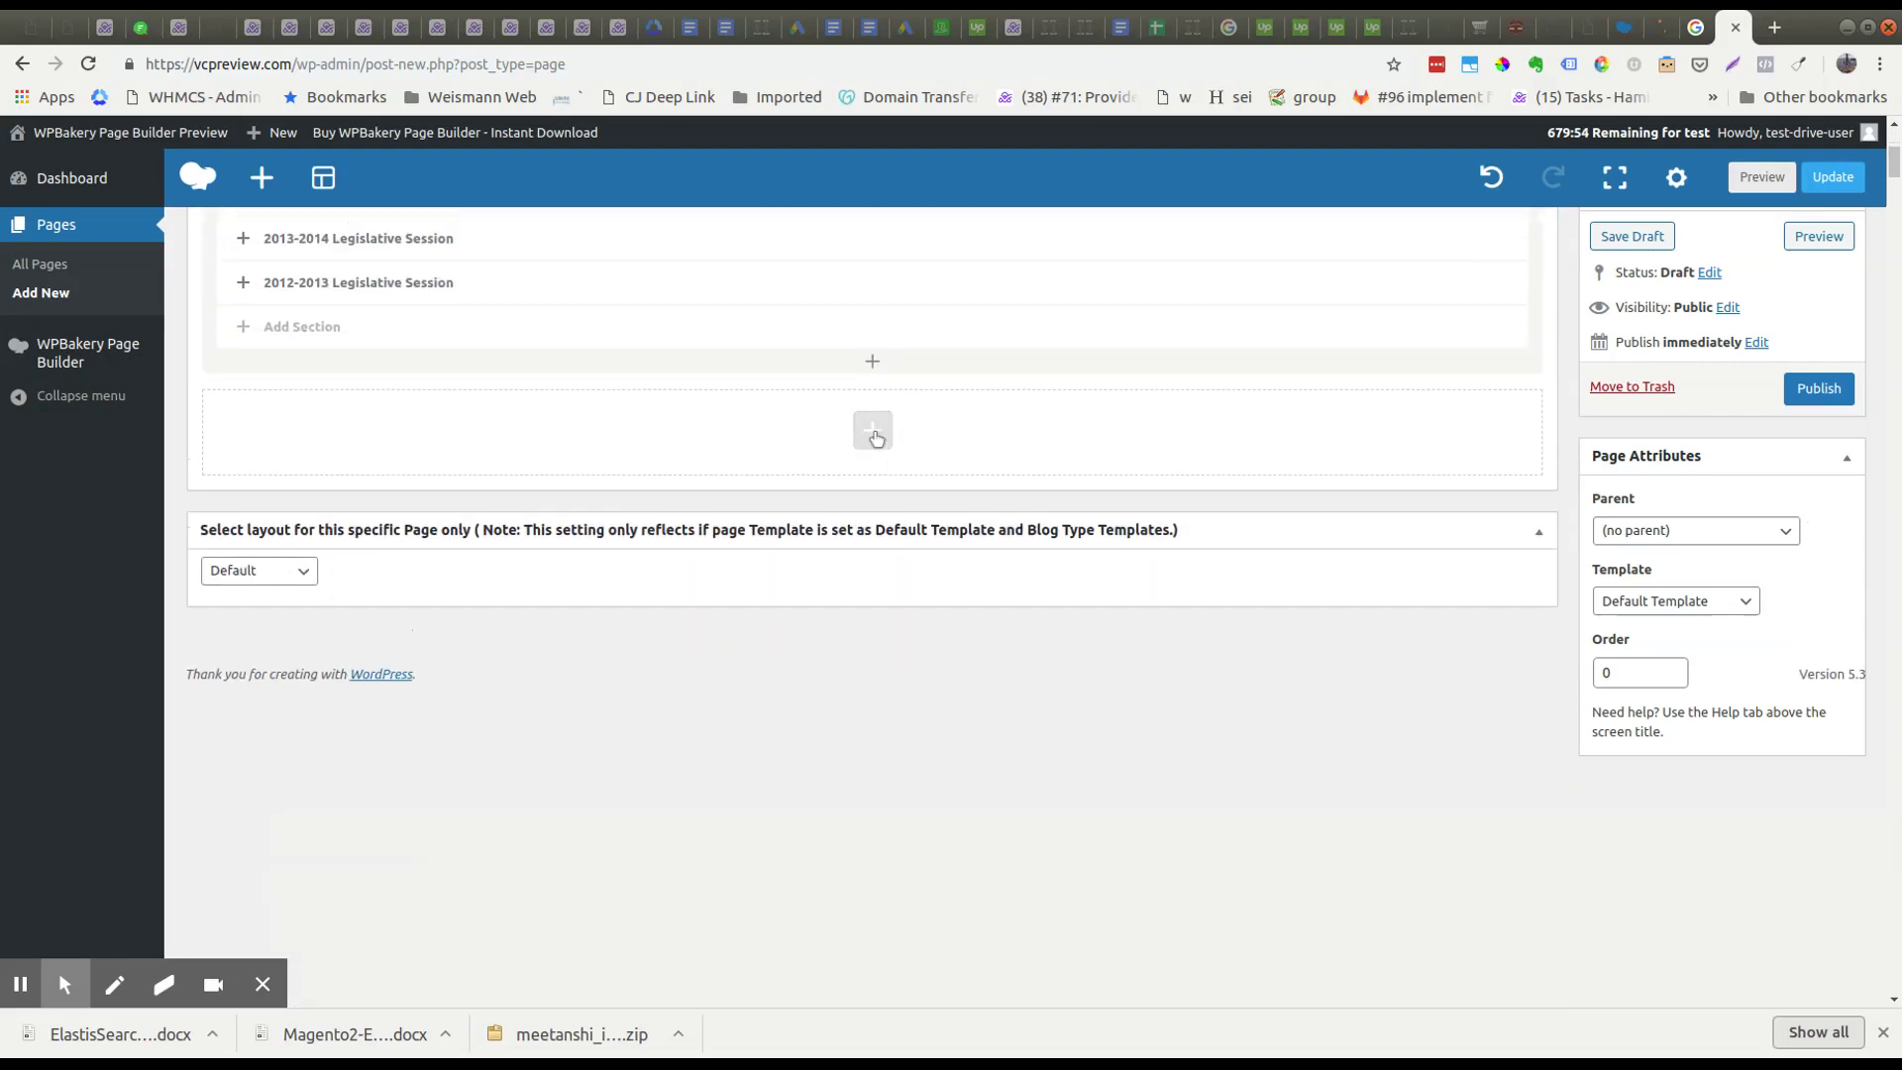
pyautogui.click(872, 432)
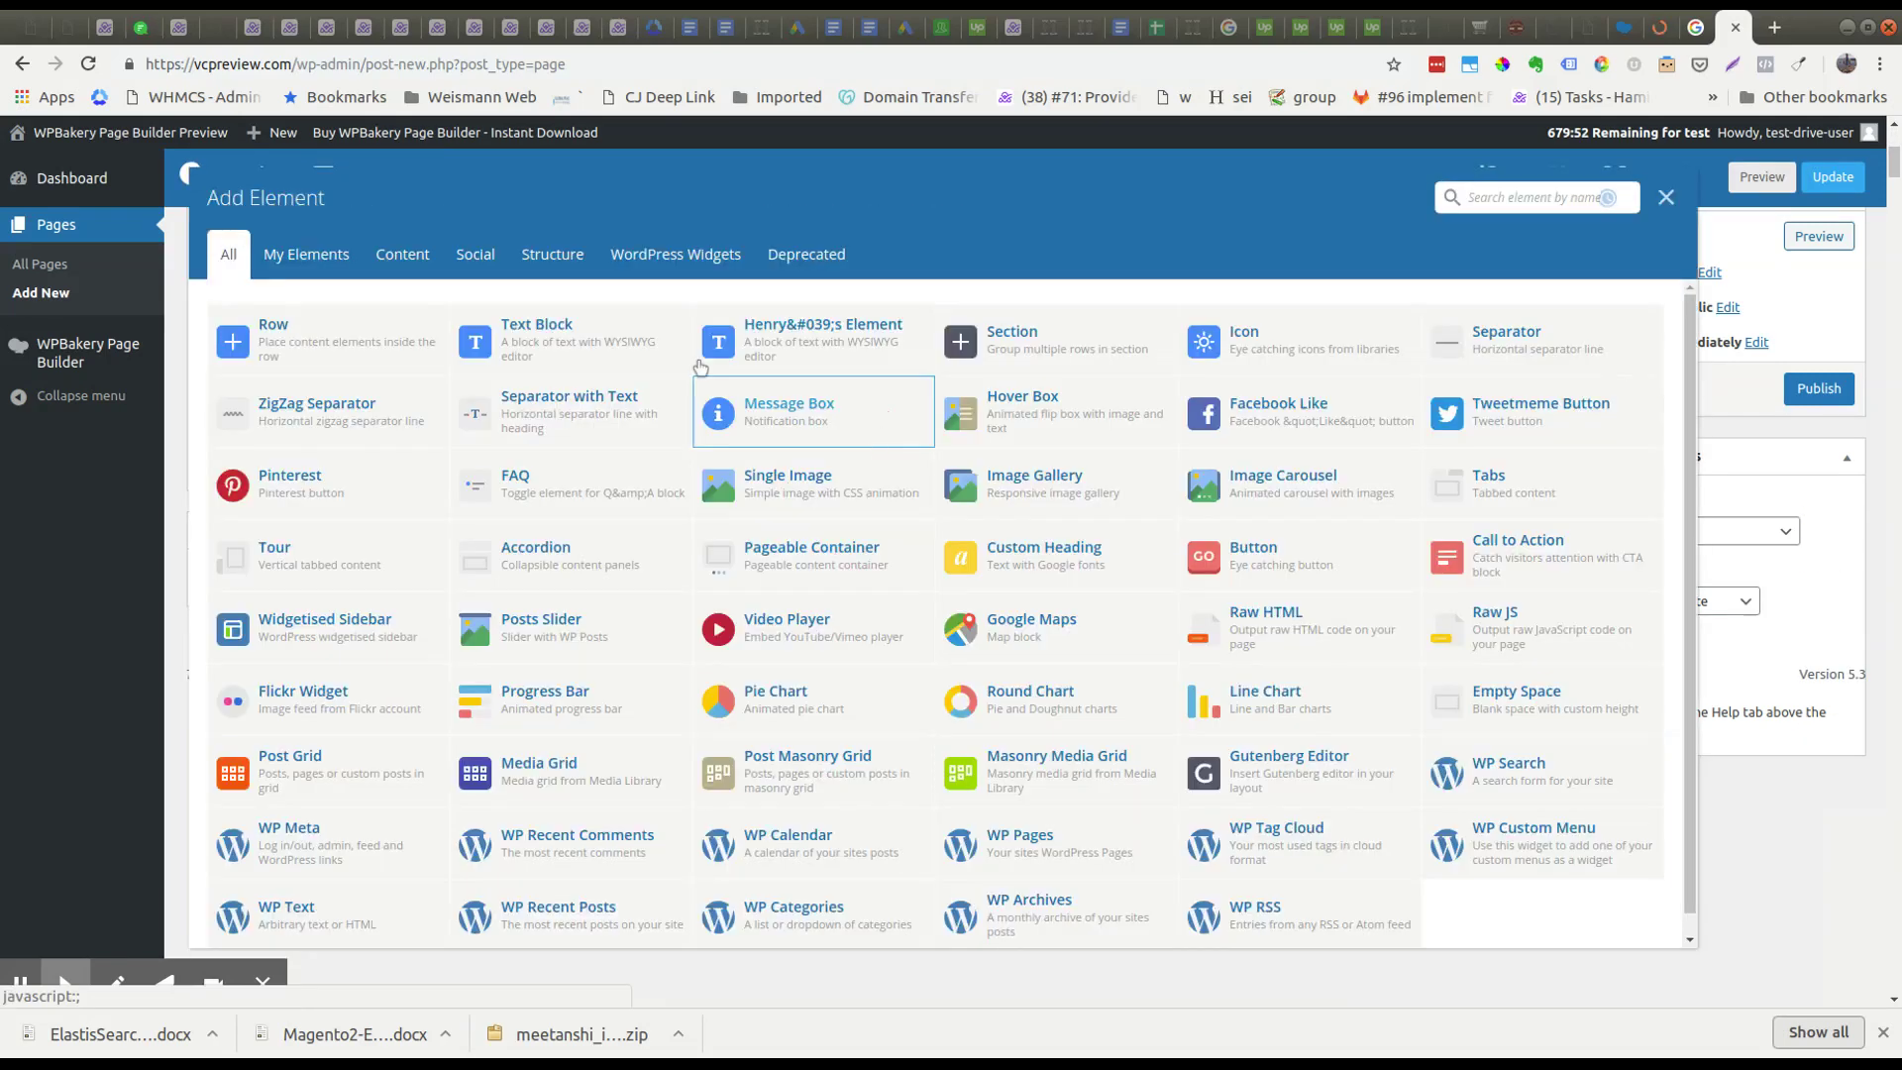
pyautogui.click(324, 260)
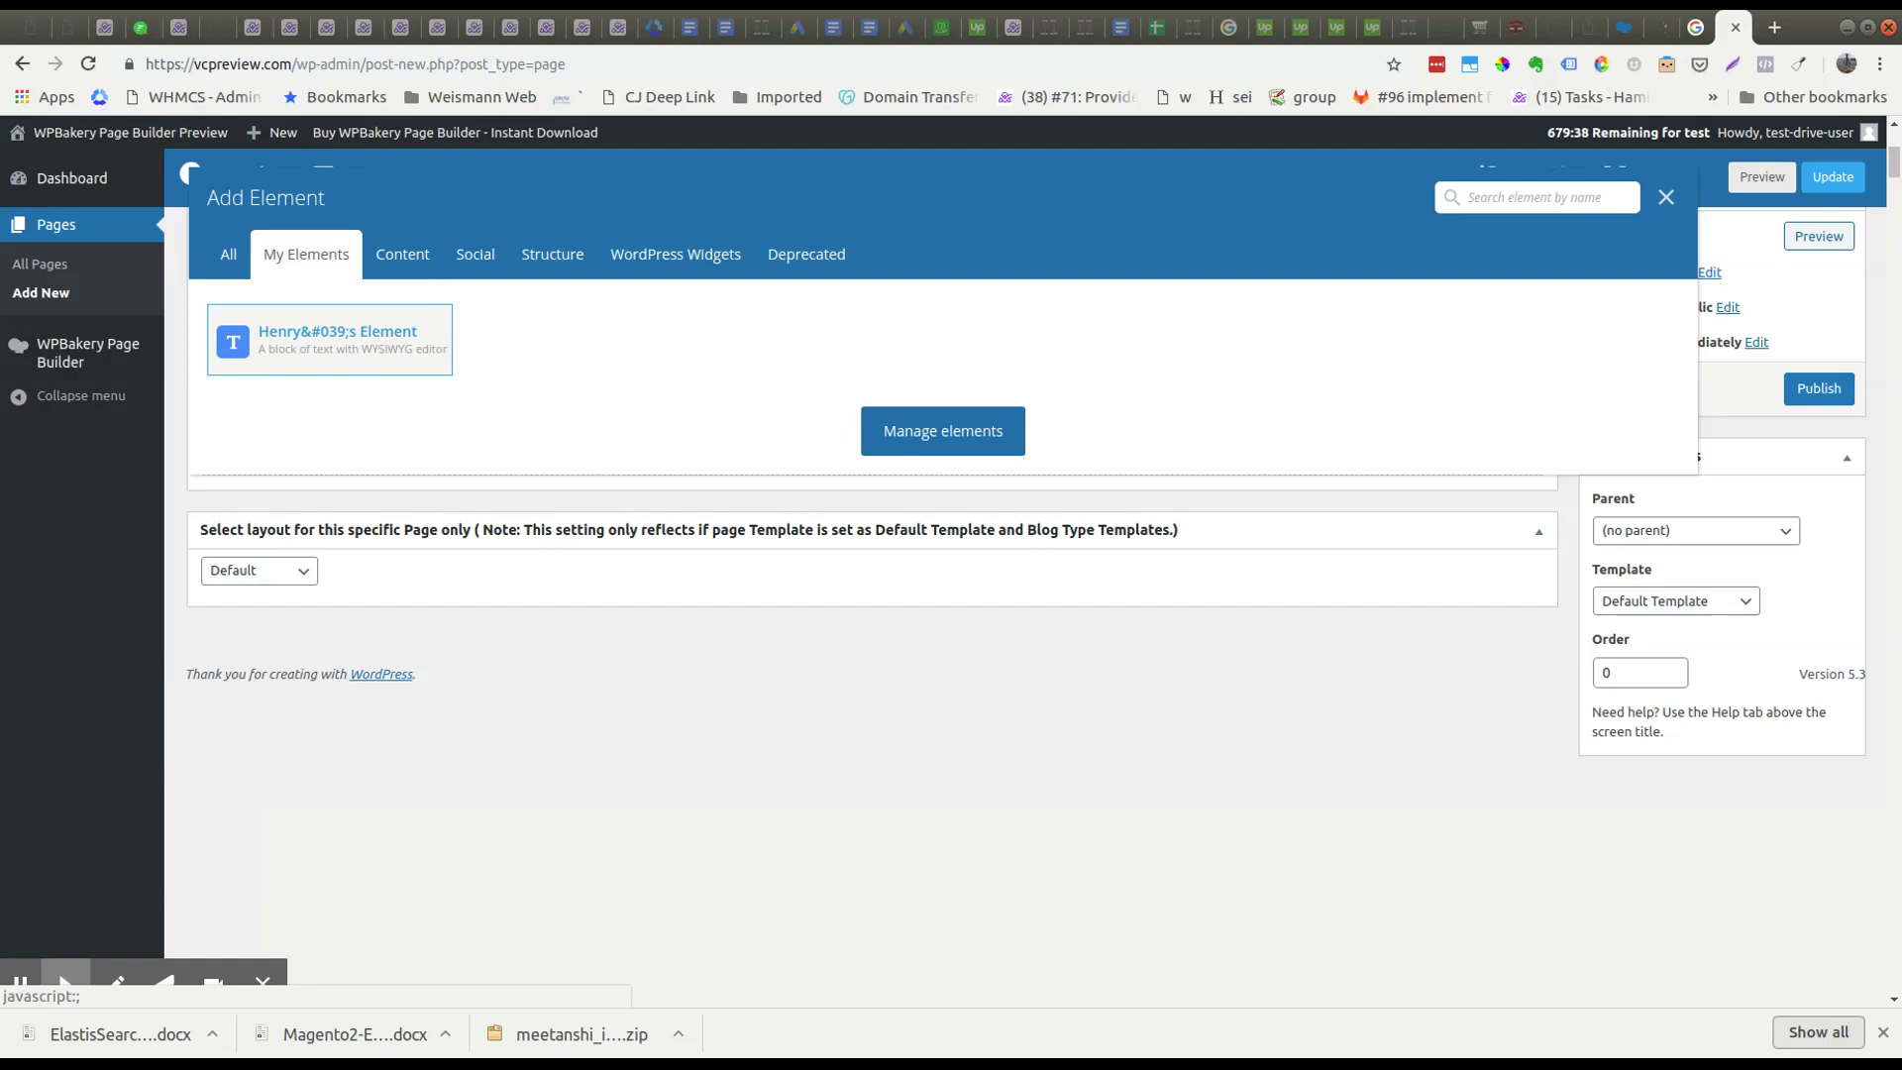
pyautogui.click(985, 448)
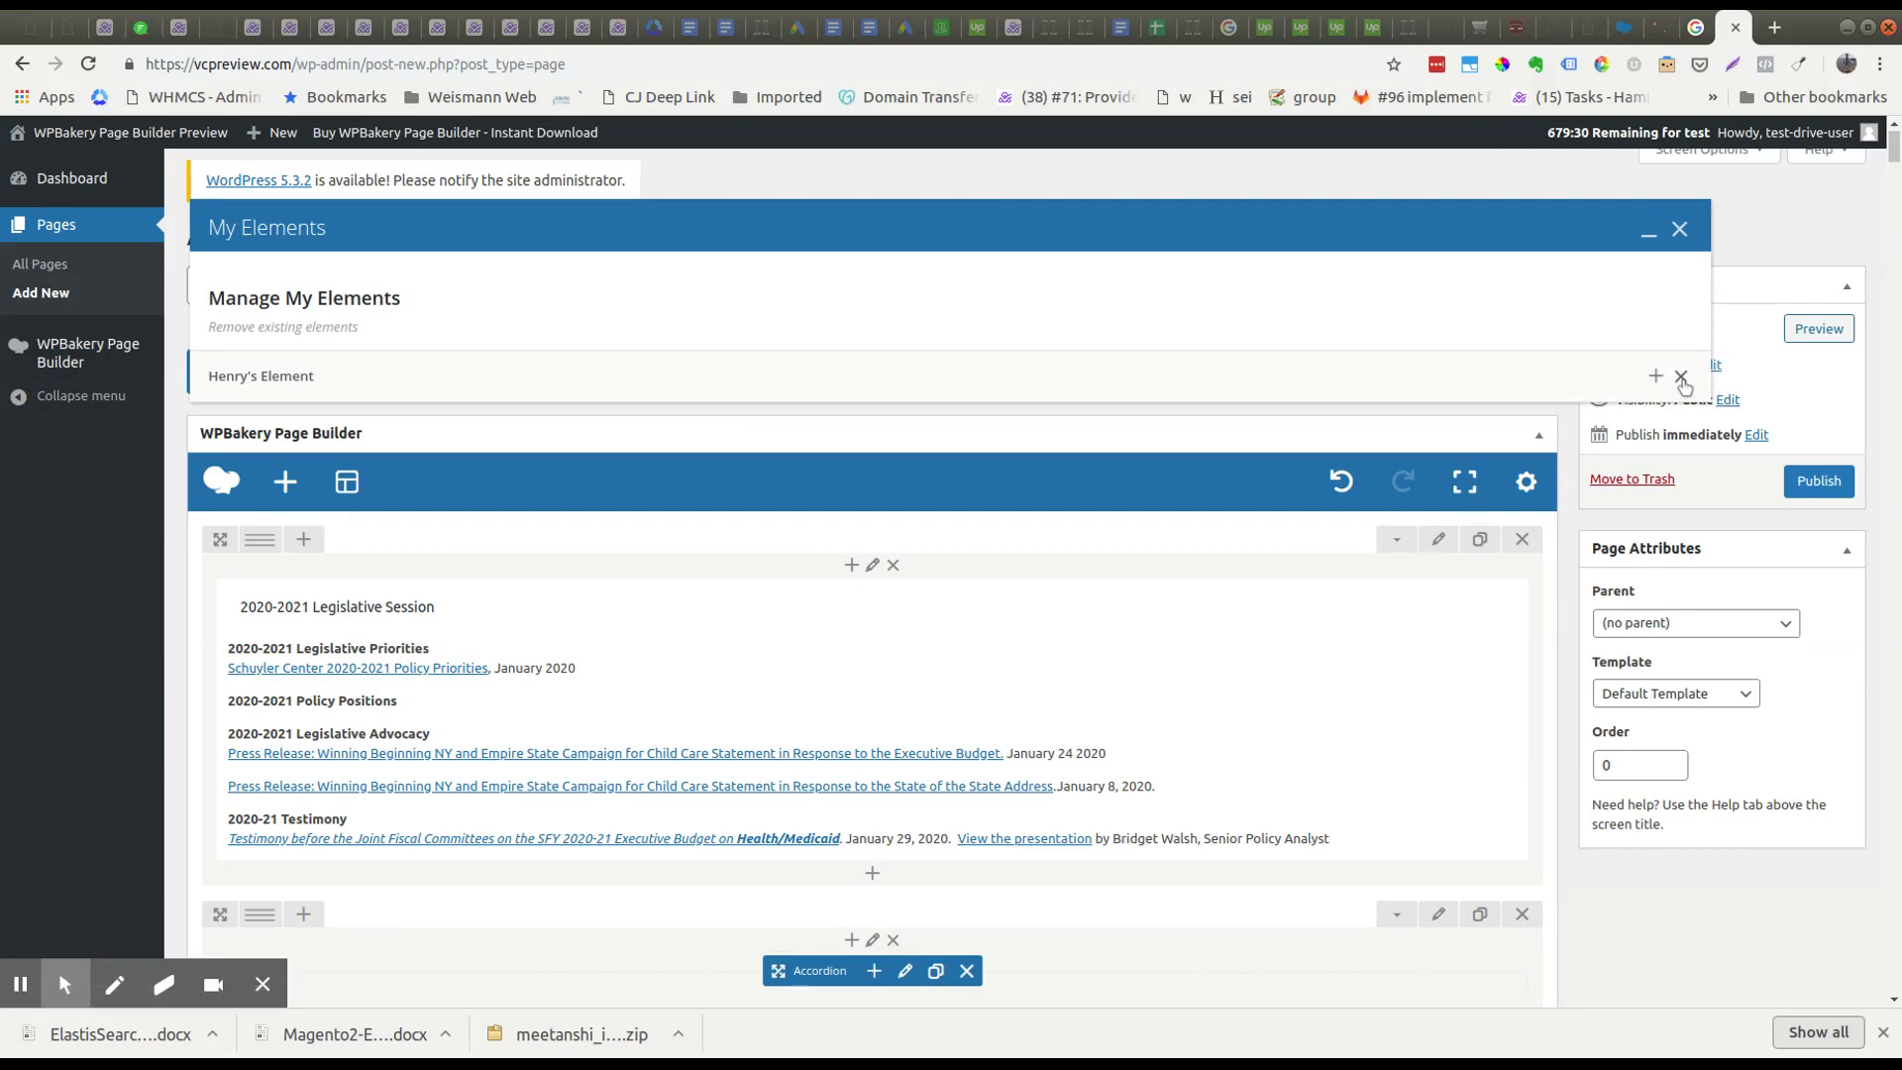
pyautogui.click(1684, 238)
pyautogui.scroll(-8, 656, 562)
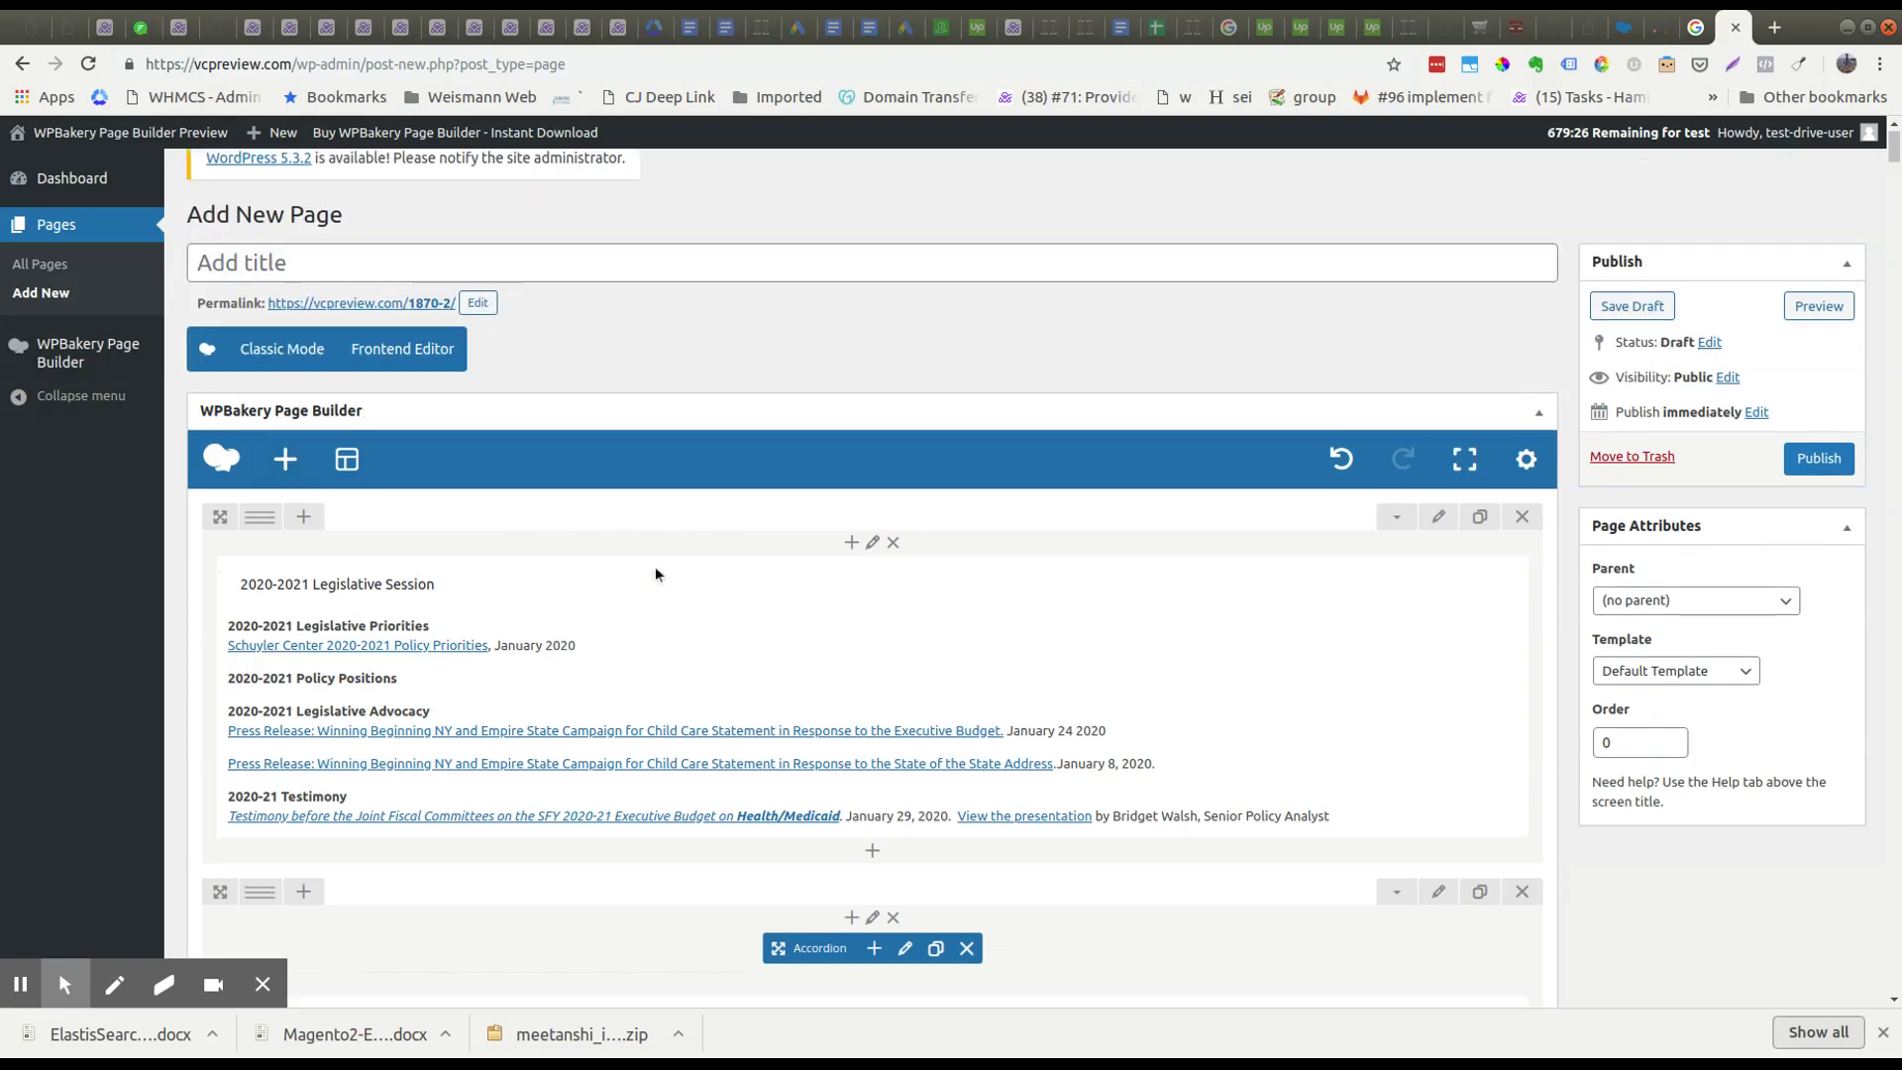
pyautogui.scroll(-10, 673, 646)
# Step: Add Henry's Element from My Elements to the empty bottom row and save its default text
pyautogui.click(881, 310)
pyautogui.click(317, 254)
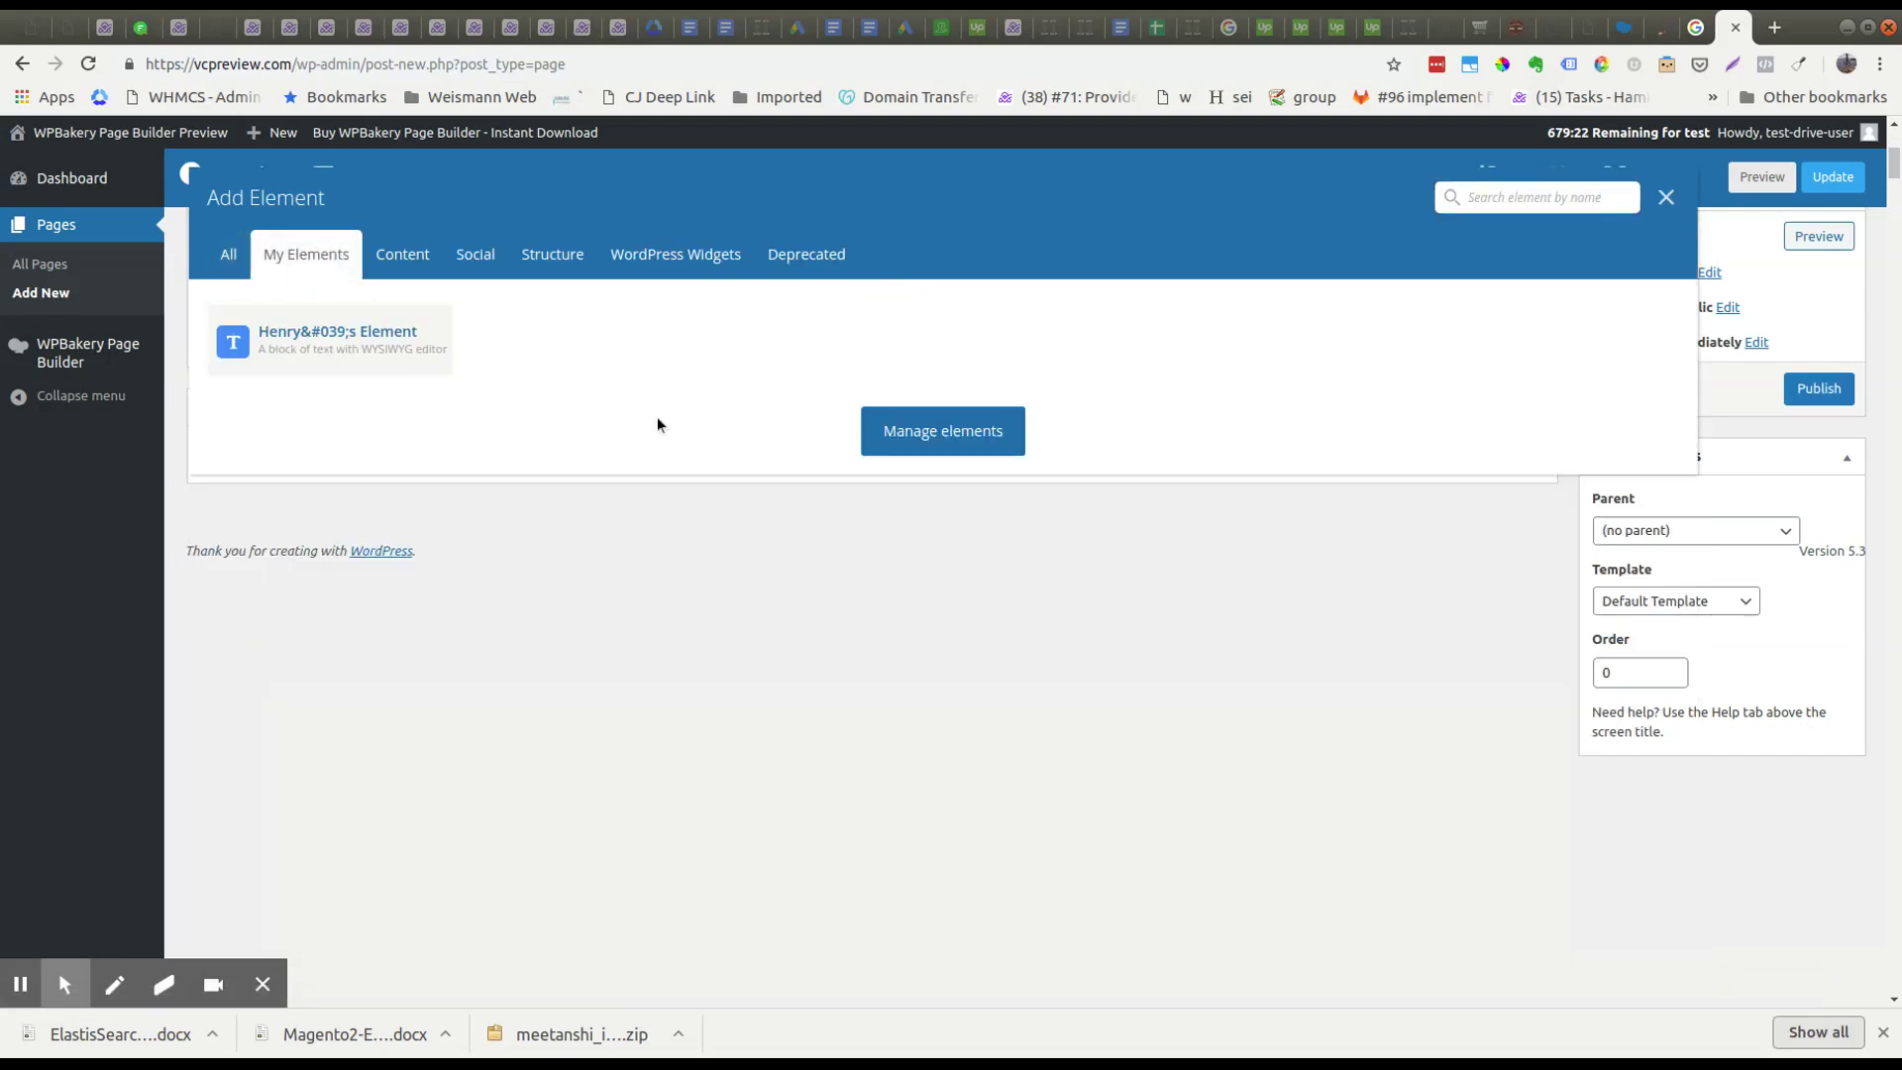
pyautogui.click(346, 344)
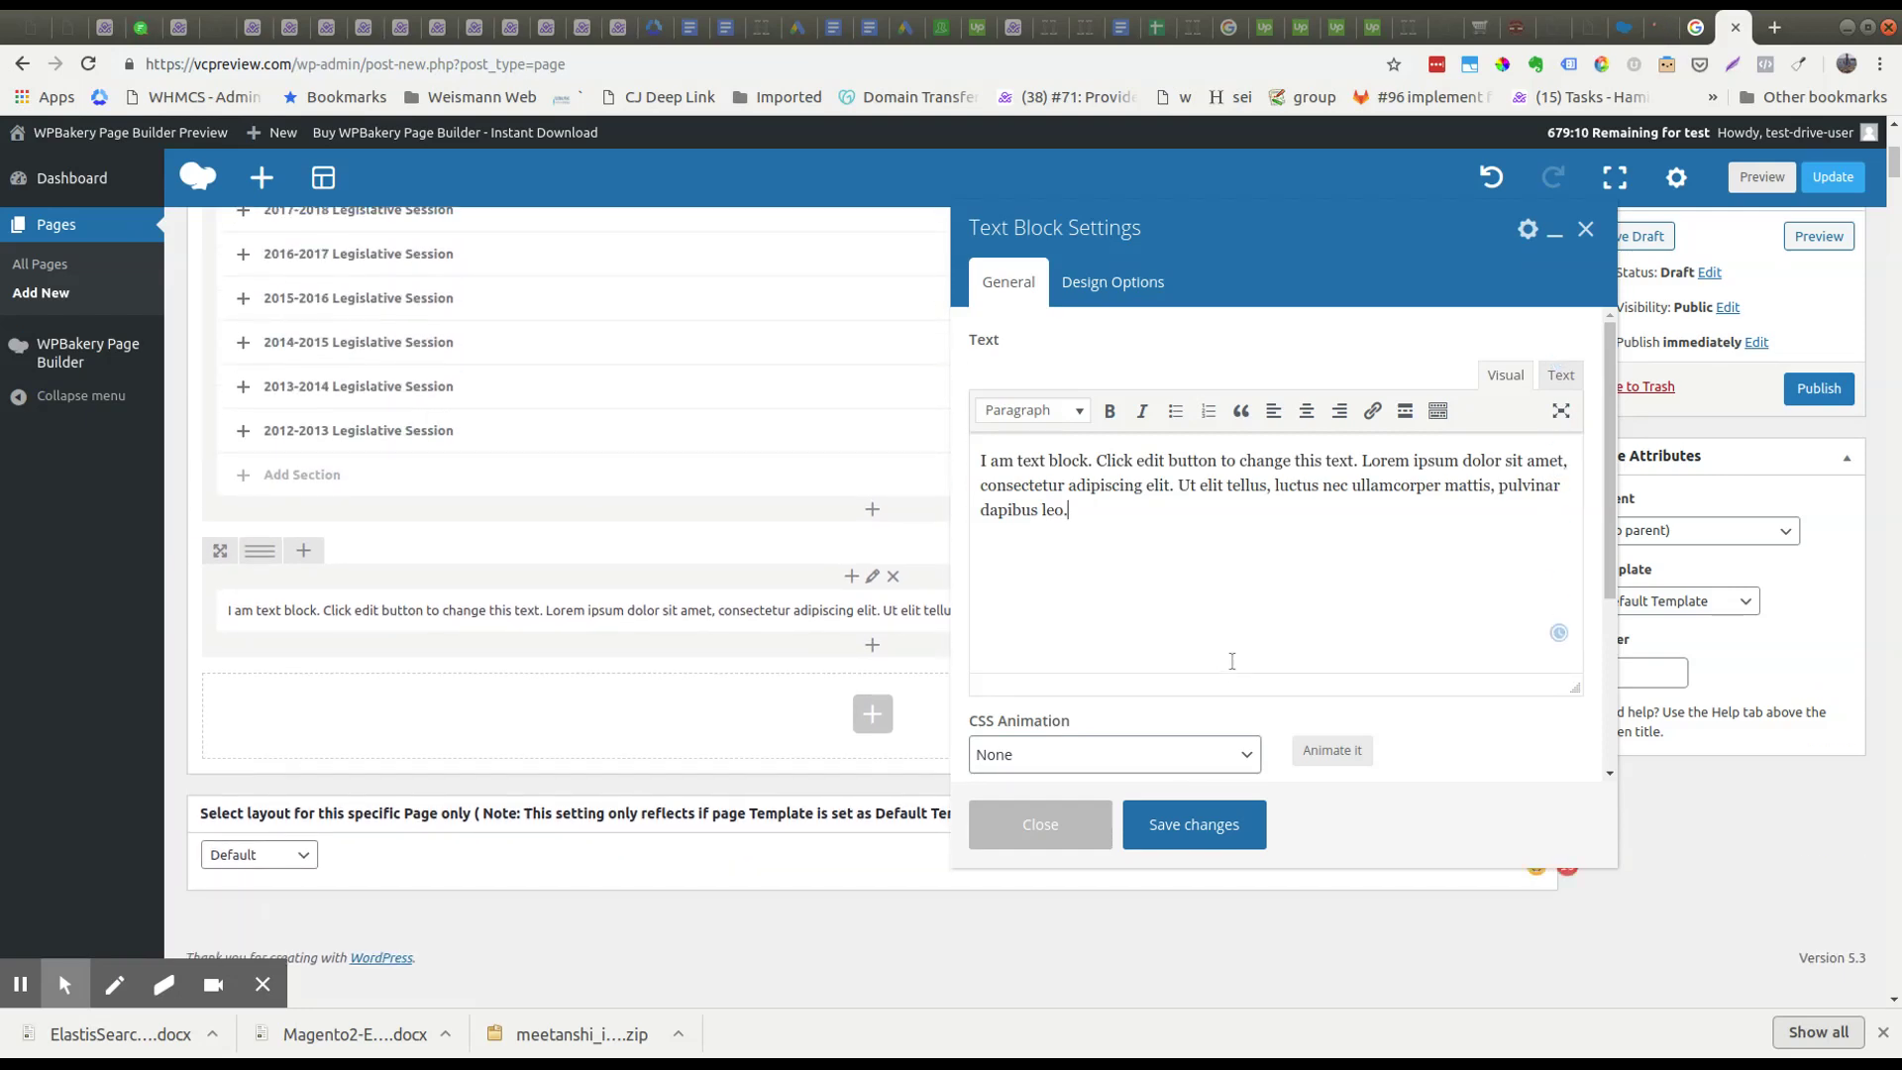
pyautogui.scroll(-3, 1259, 647)
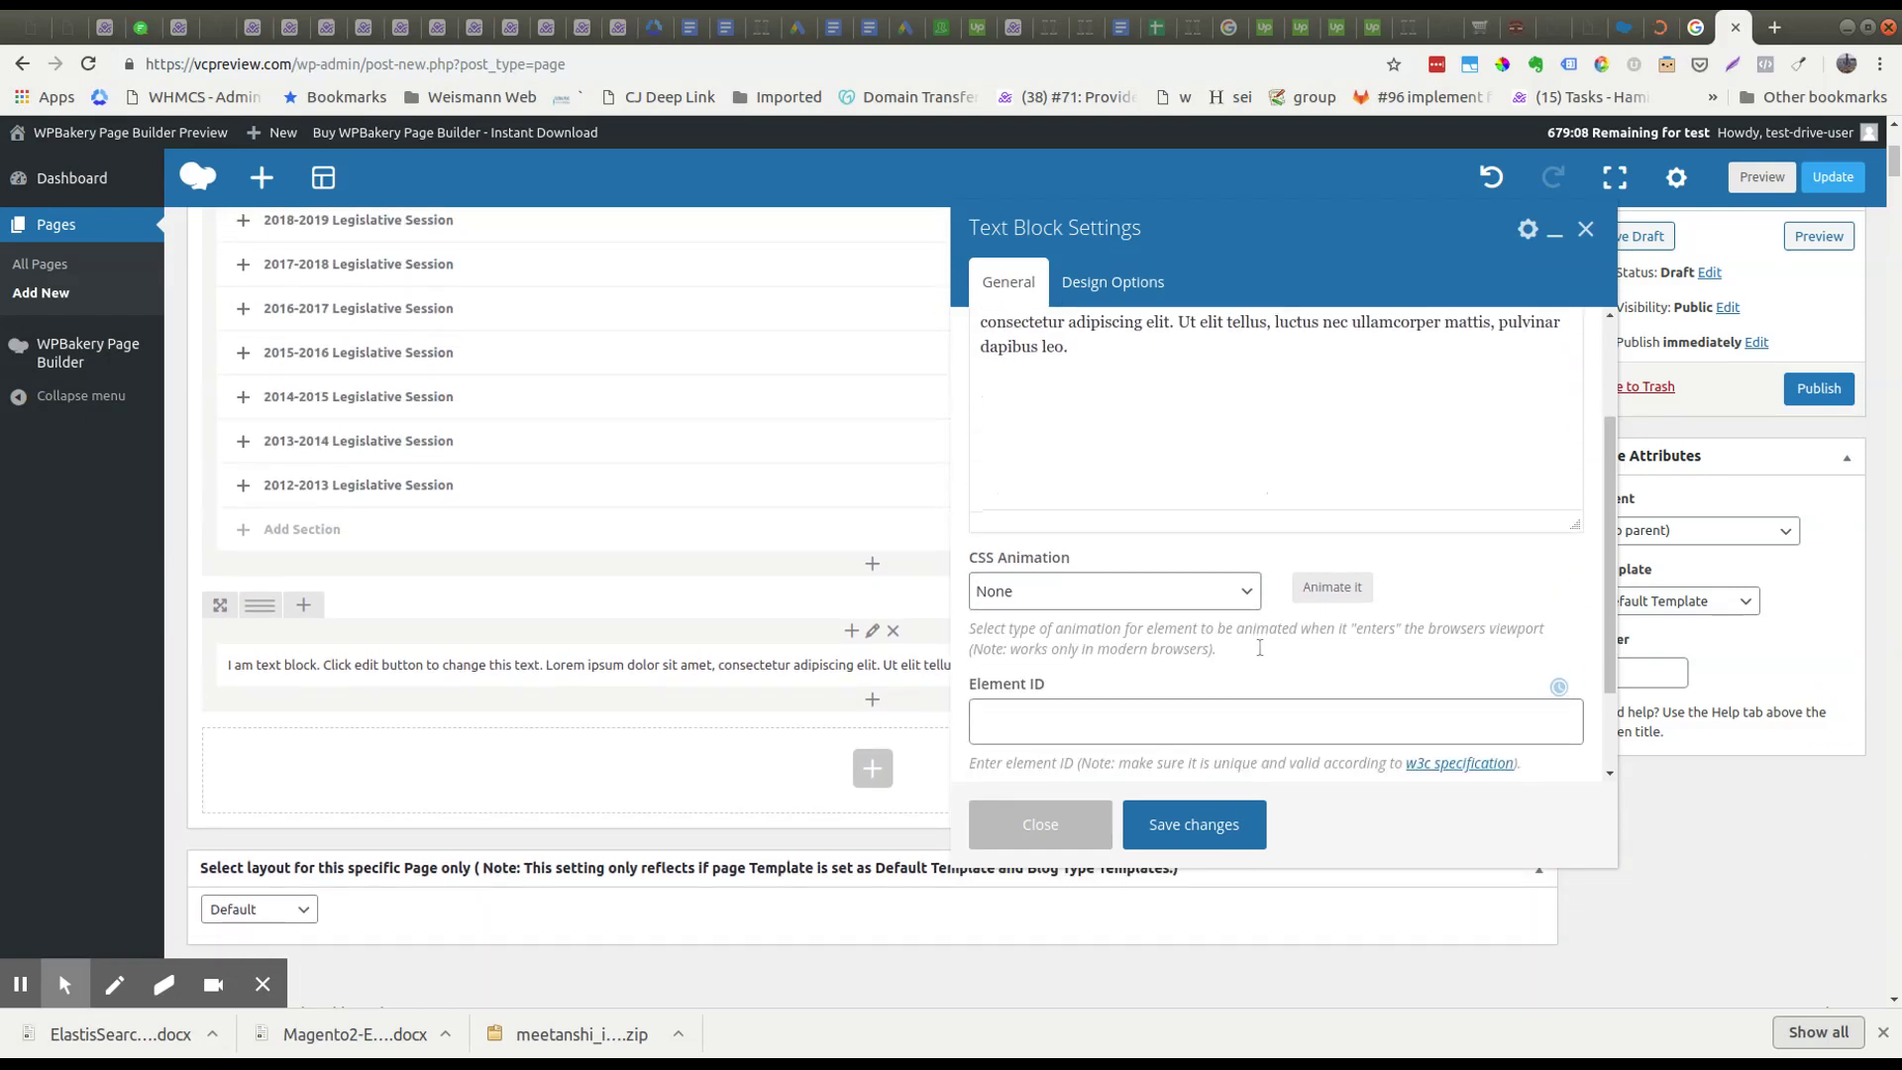
pyautogui.scroll(3, 1358, 595)
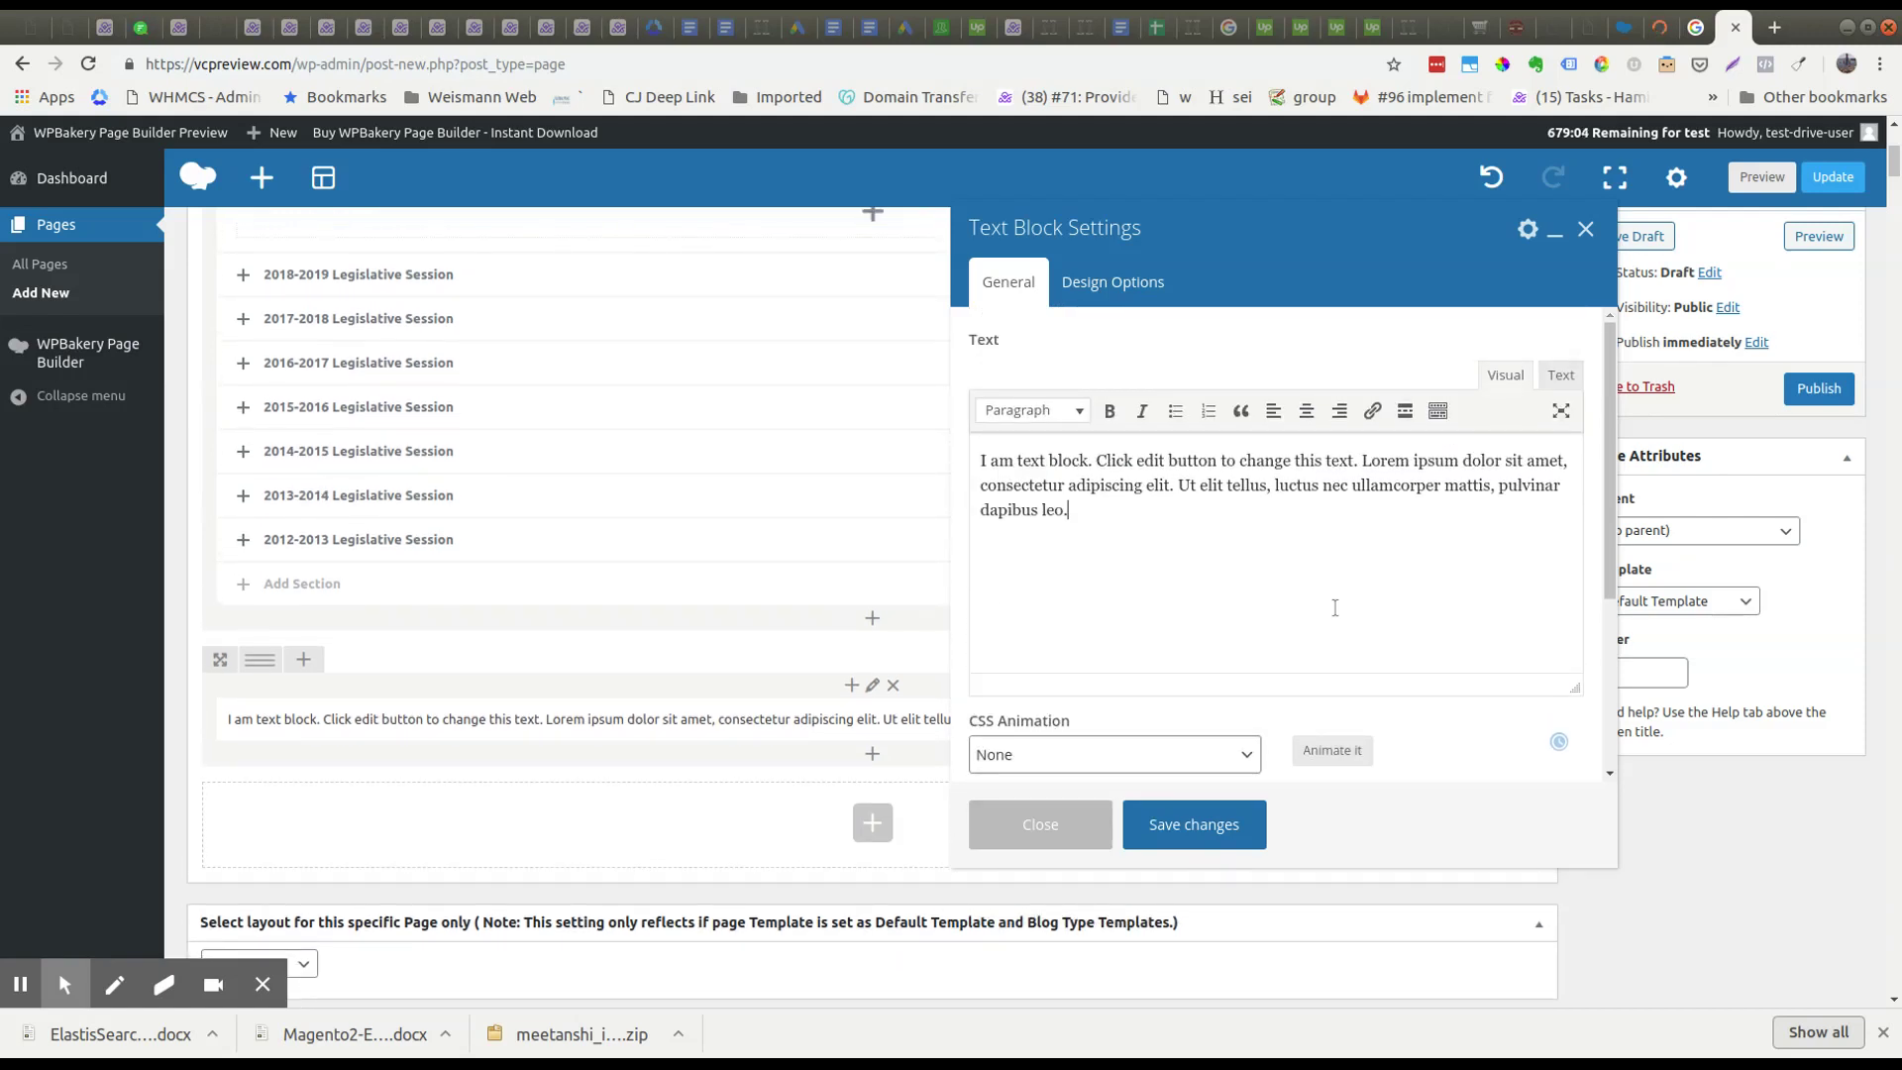
pyautogui.scroll(-3, 1412, 609)
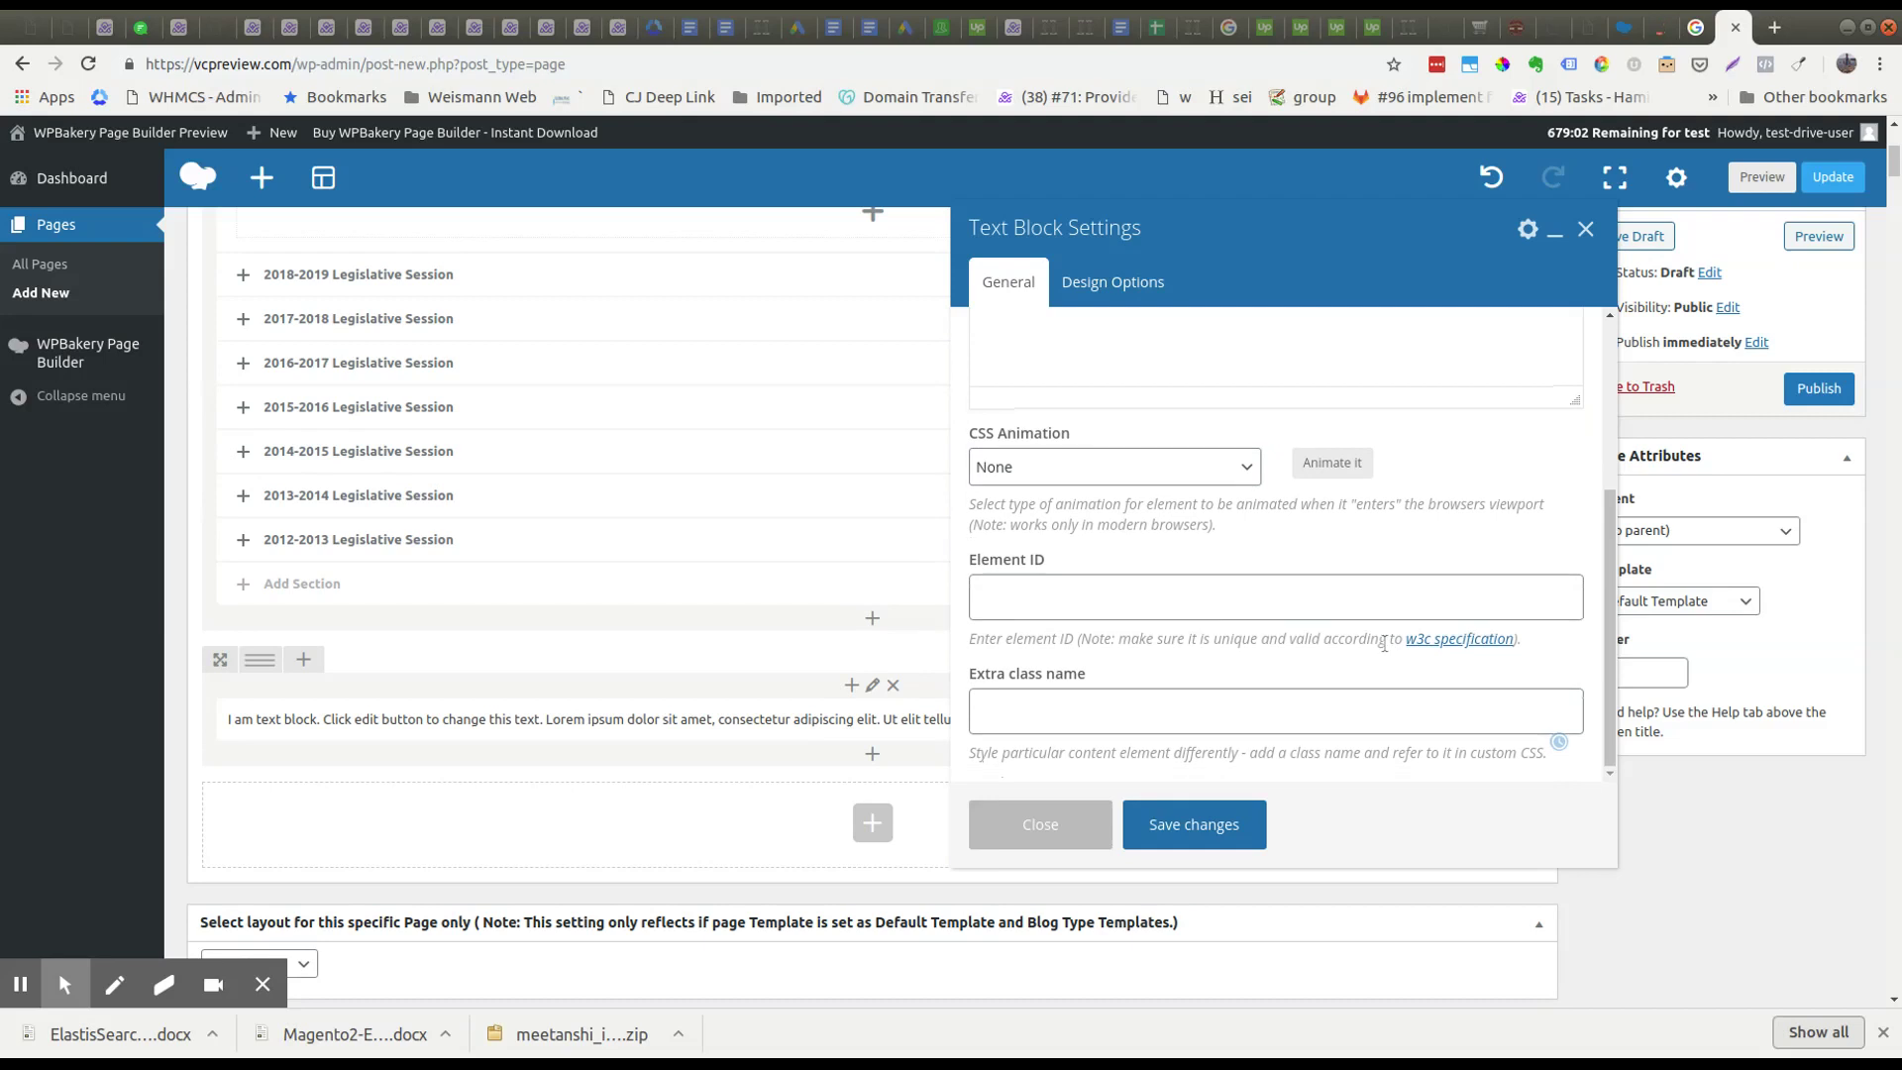
pyautogui.scroll(3, 1319, 713)
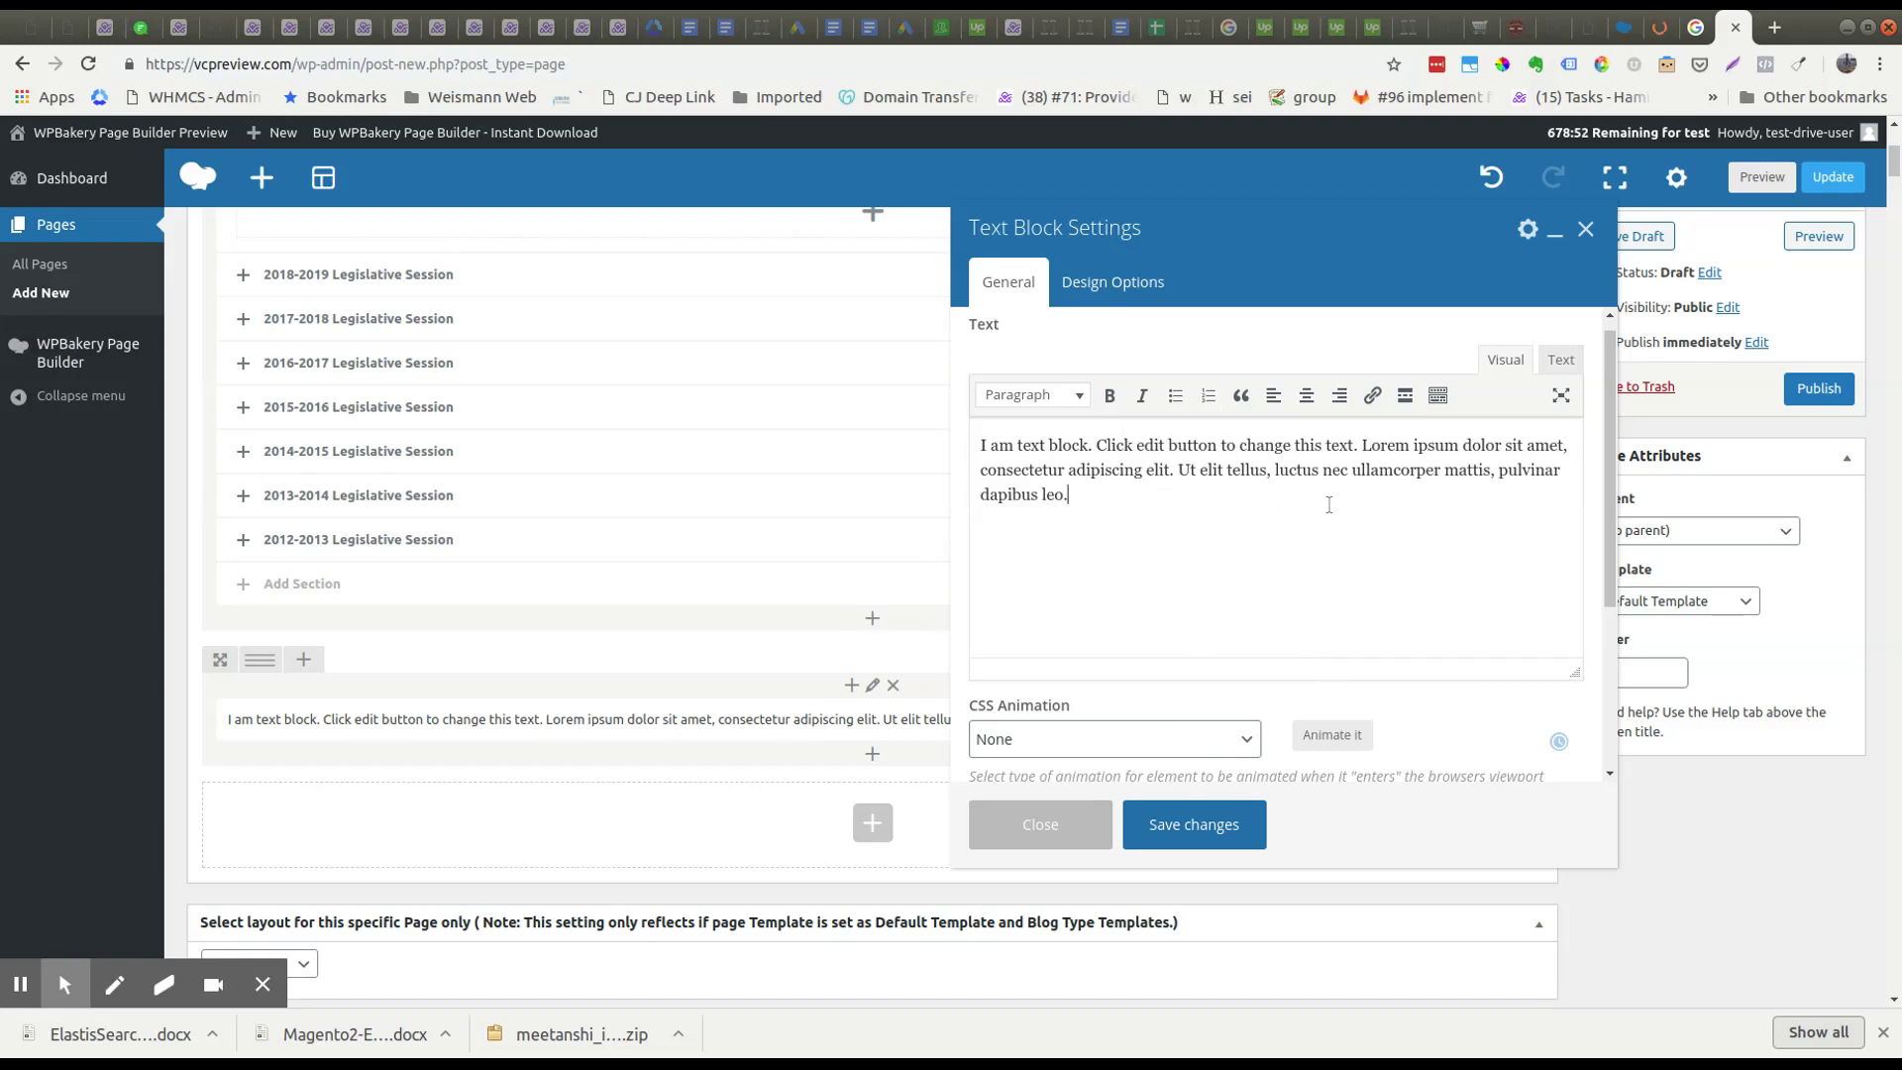
pyautogui.click(1220, 841)
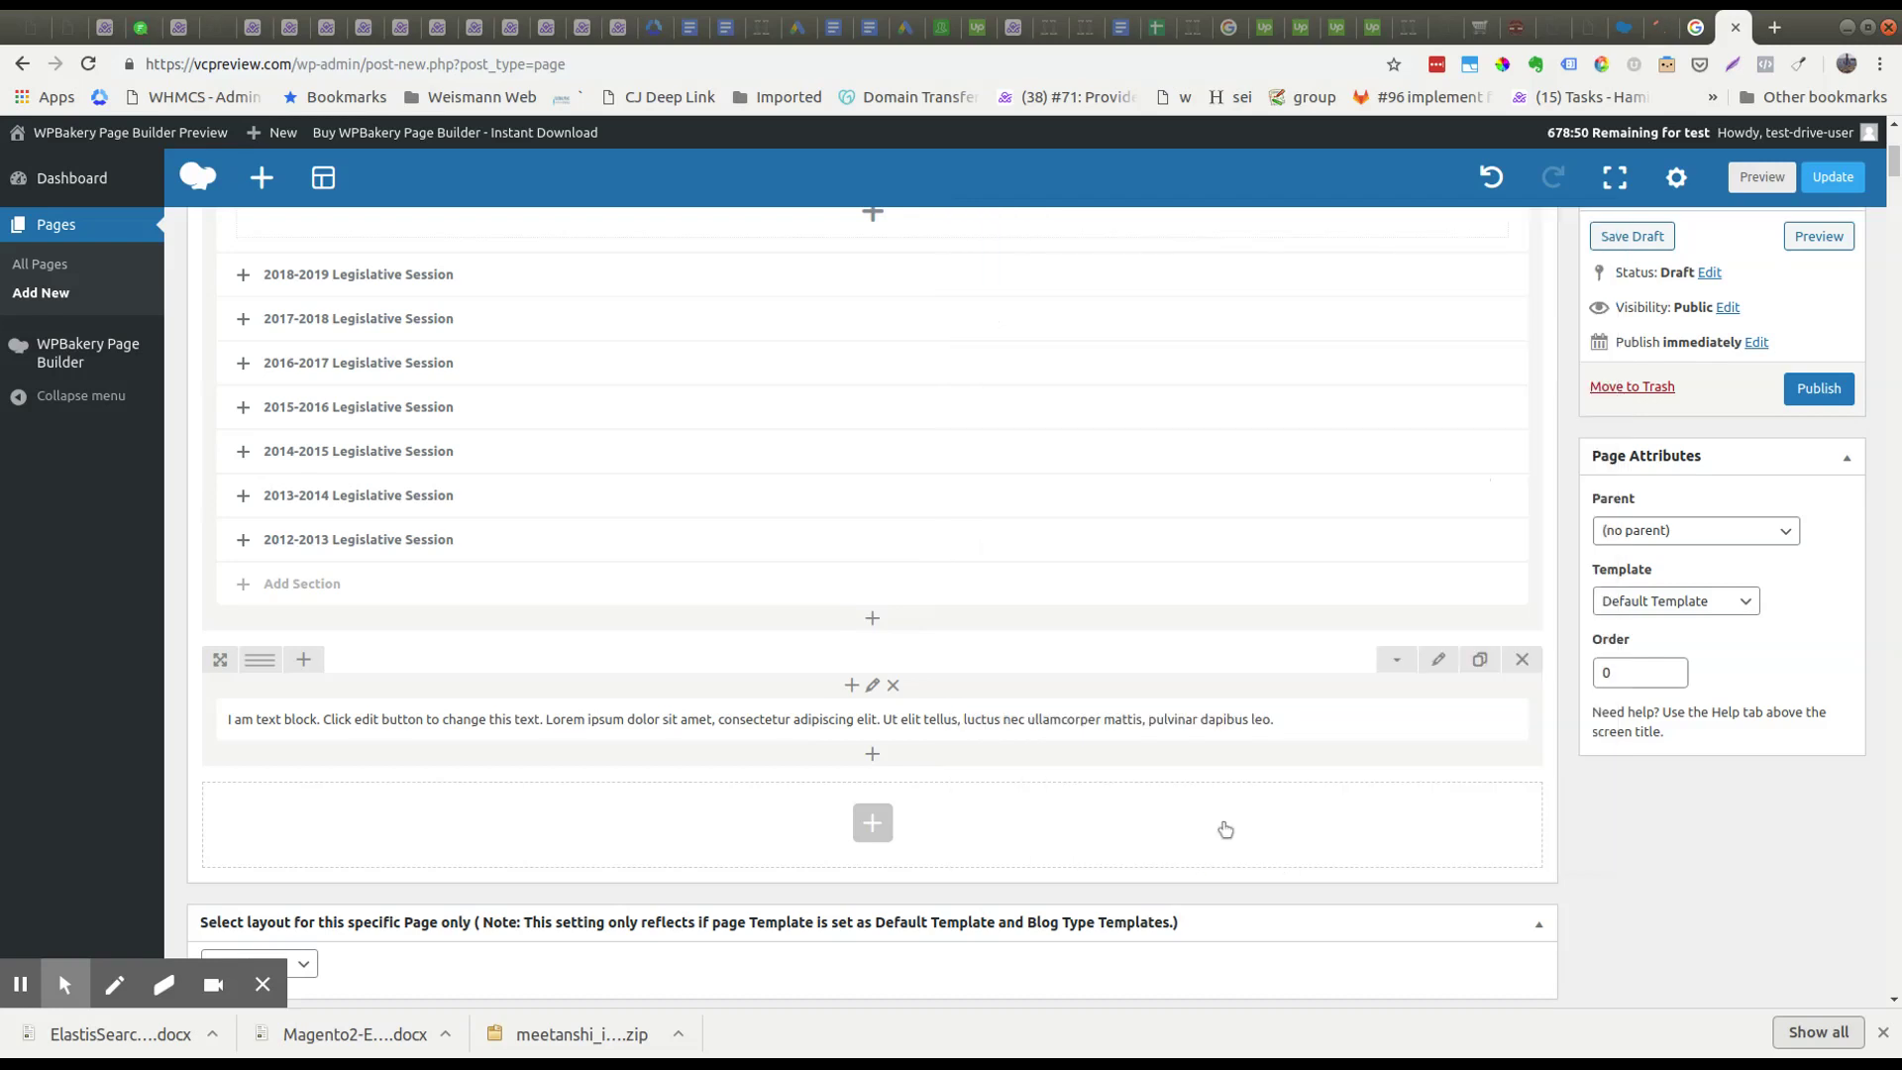
# Step: Add another Henry's Element from My Elements into the new empty bottom row
pyautogui.scroll(-3, 1224, 832)
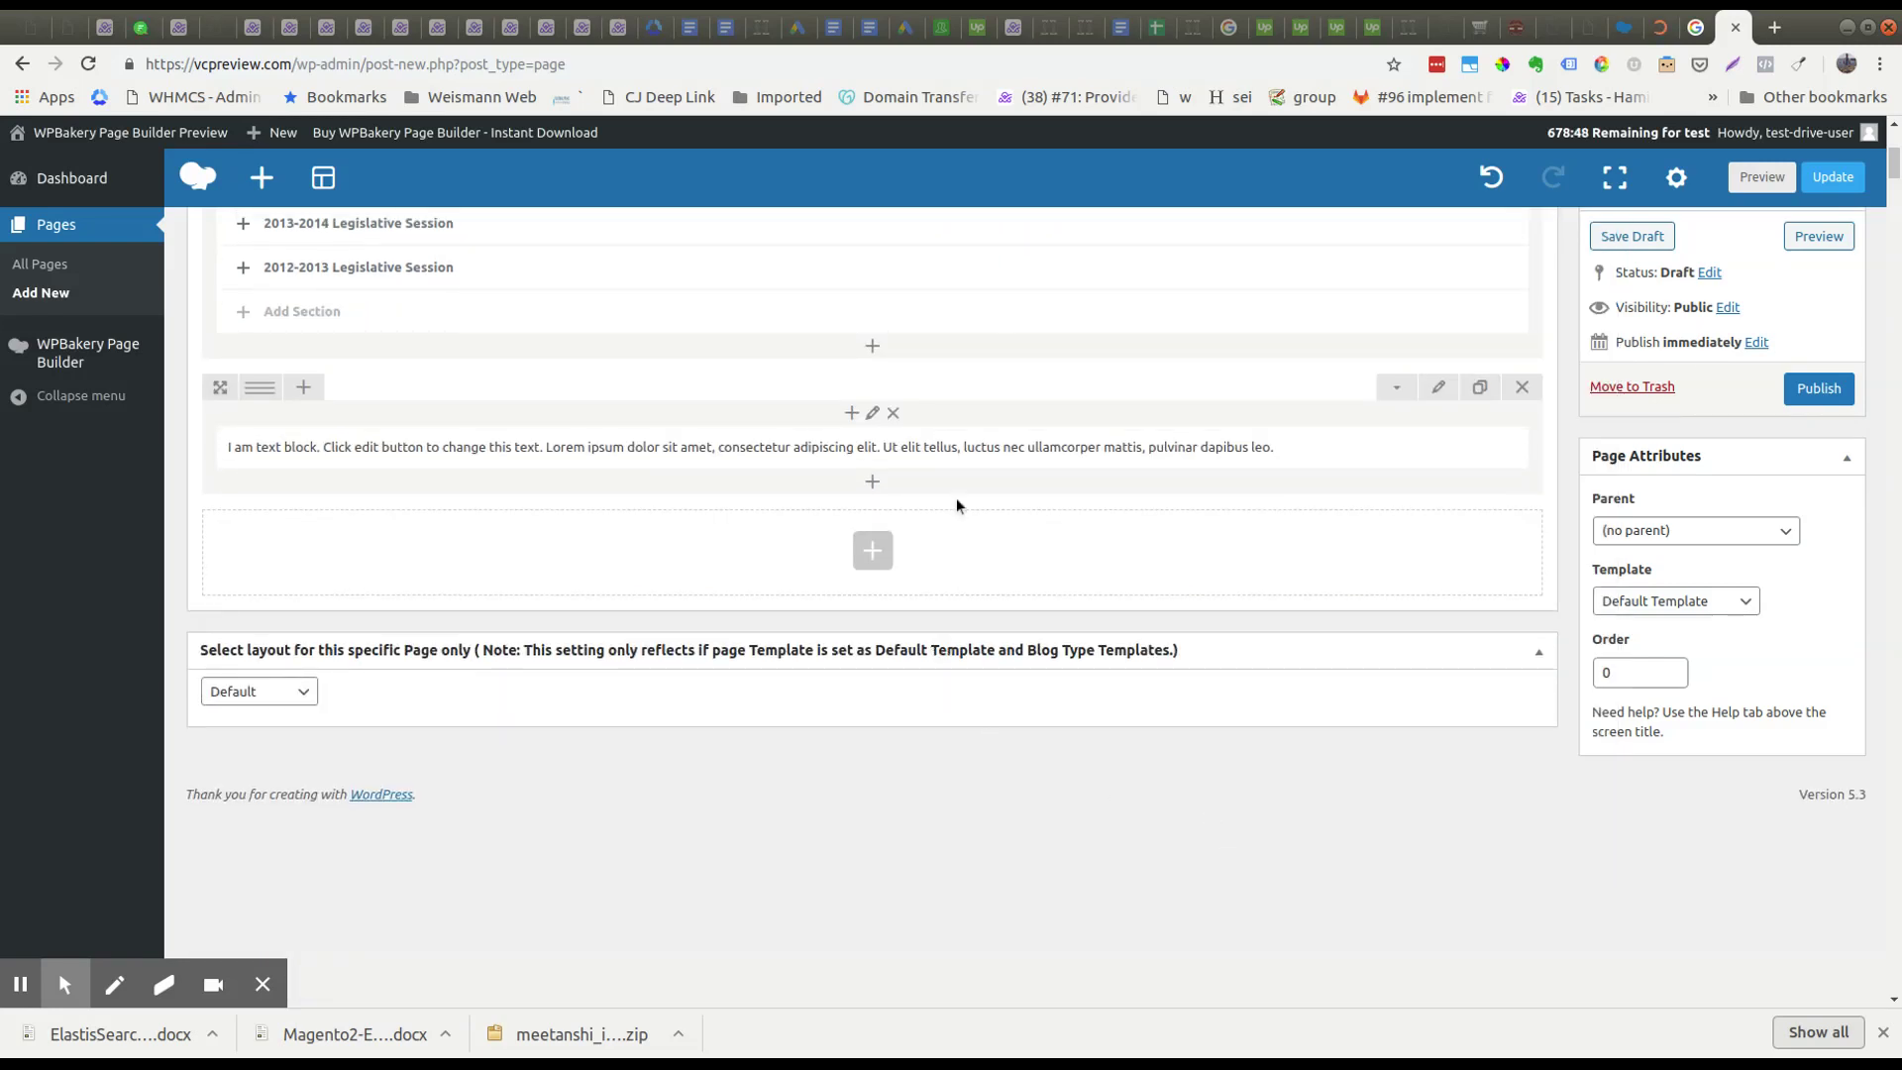
pyautogui.moveTo(947, 464)
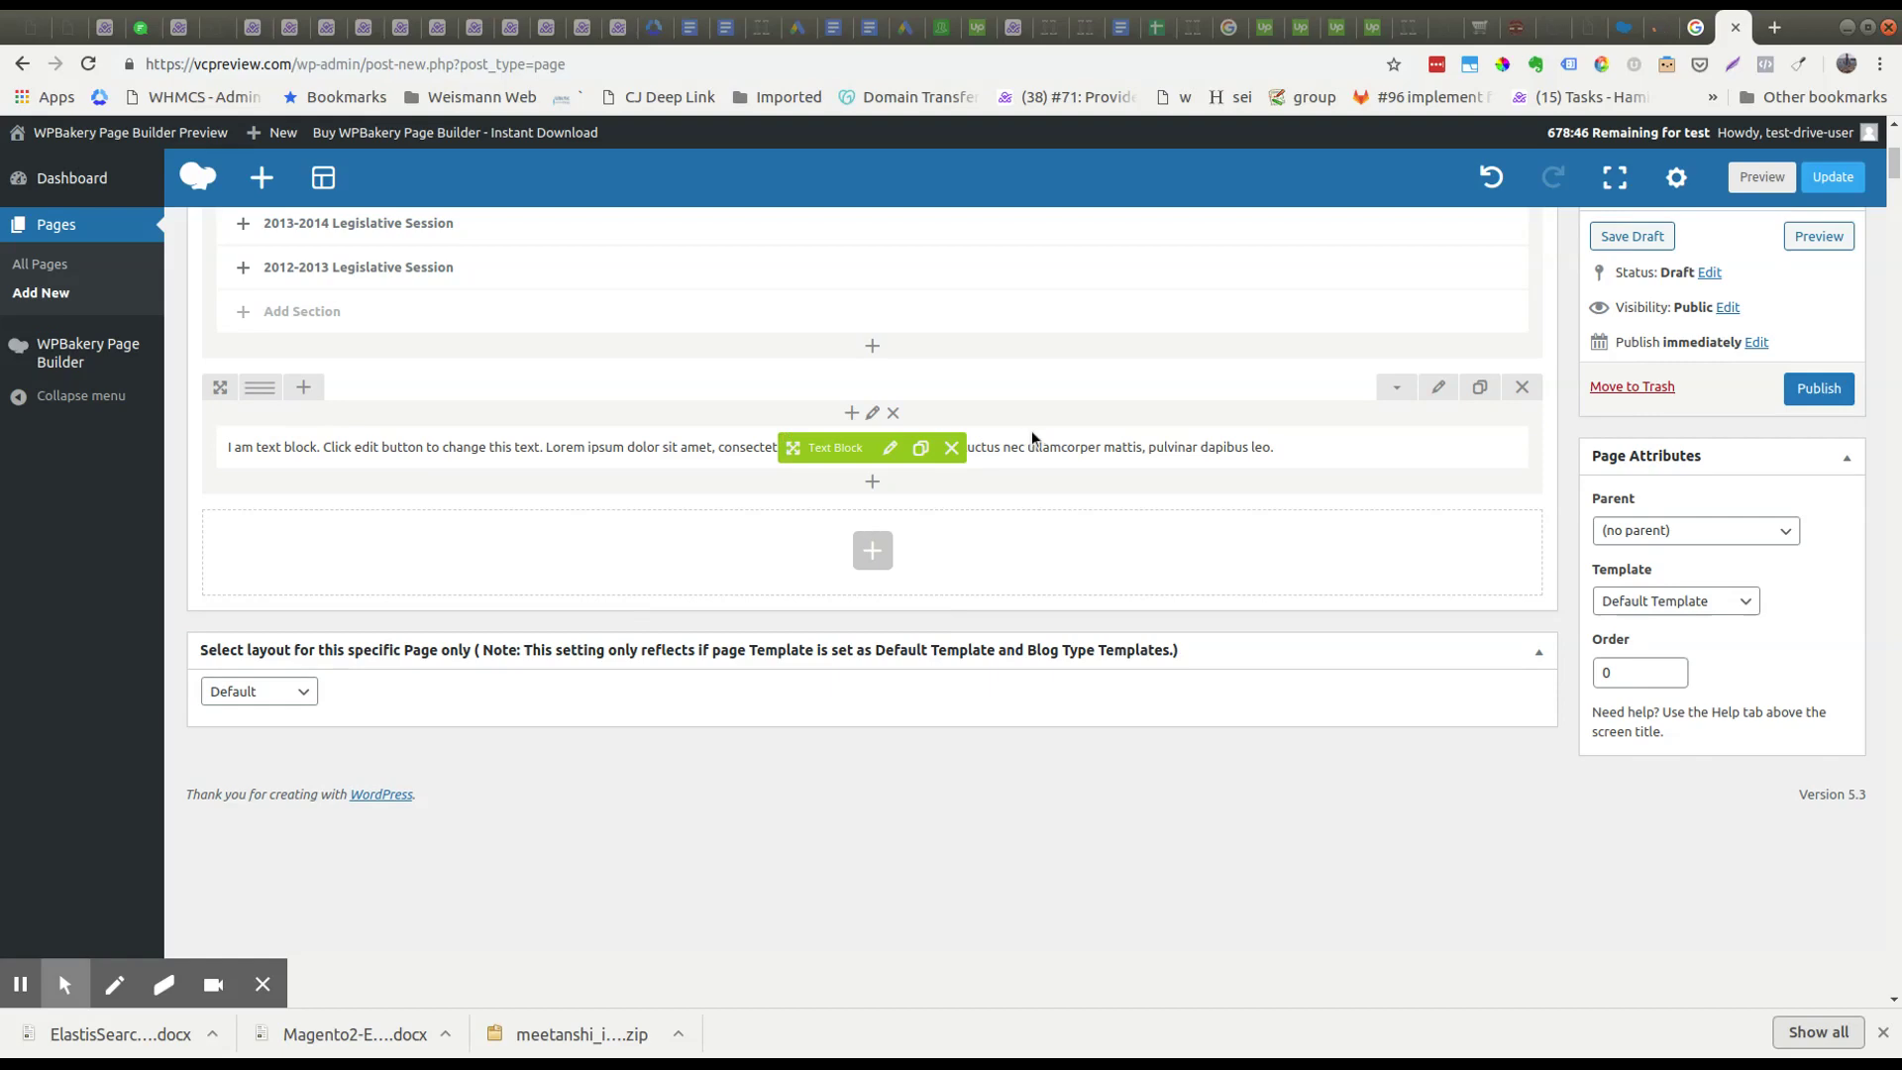
pyautogui.scroll(3, 1174, 571)
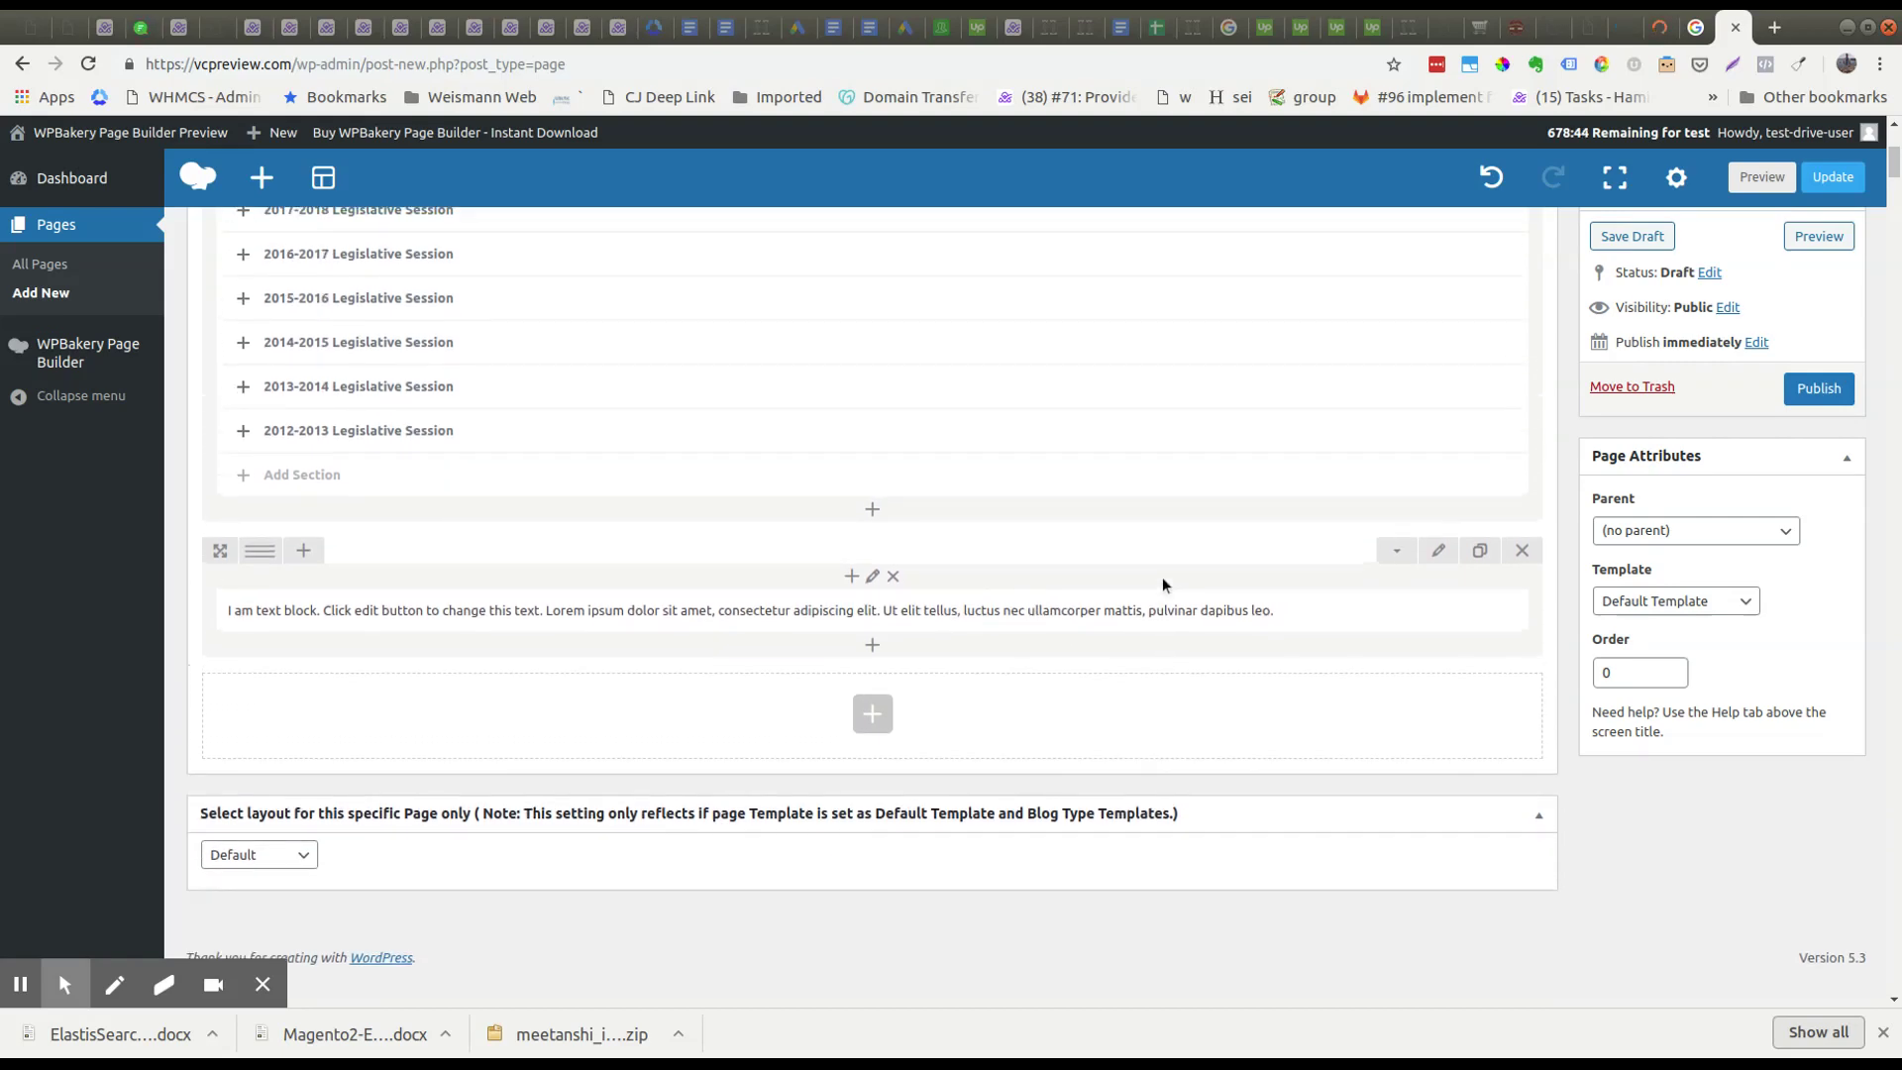
pyautogui.click(872, 714)
pyautogui.click(325, 256)
pyautogui.click(289, 327)
pyautogui.click(290, 327)
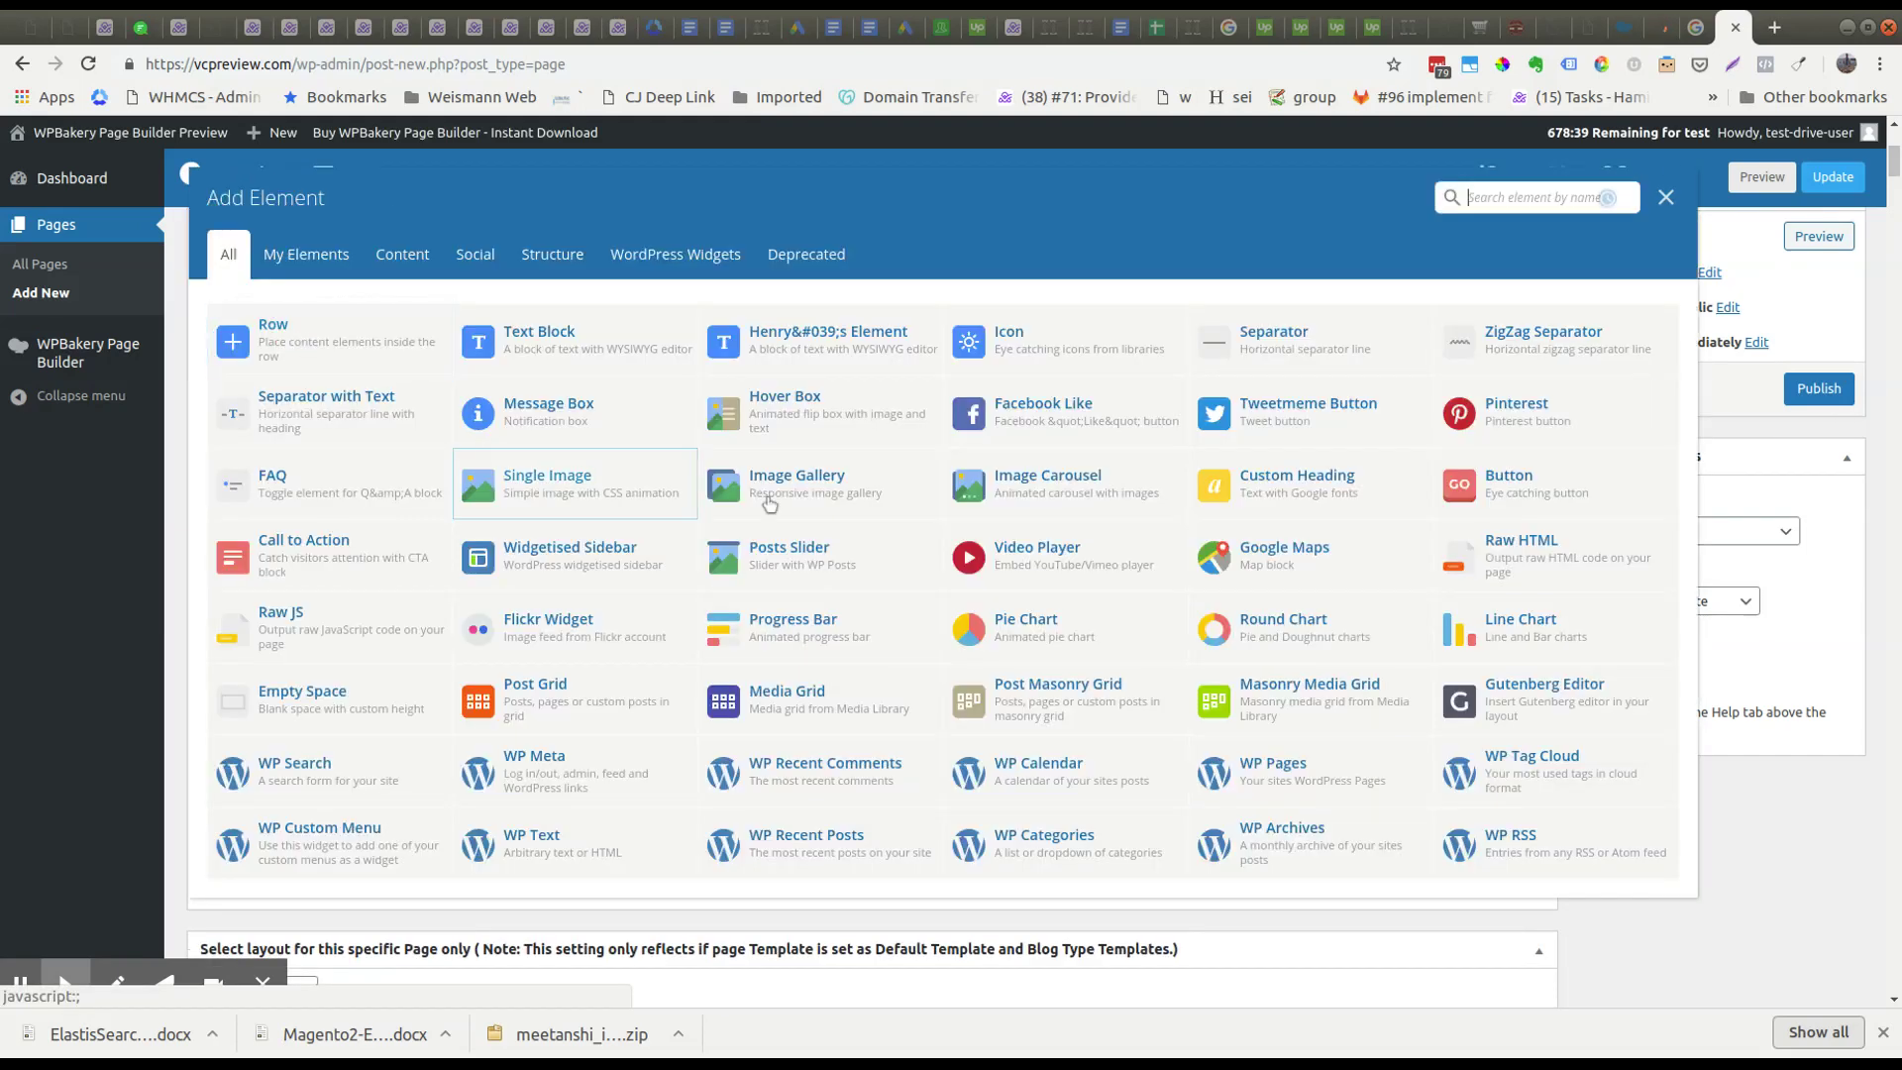
pyautogui.click(1665, 197)
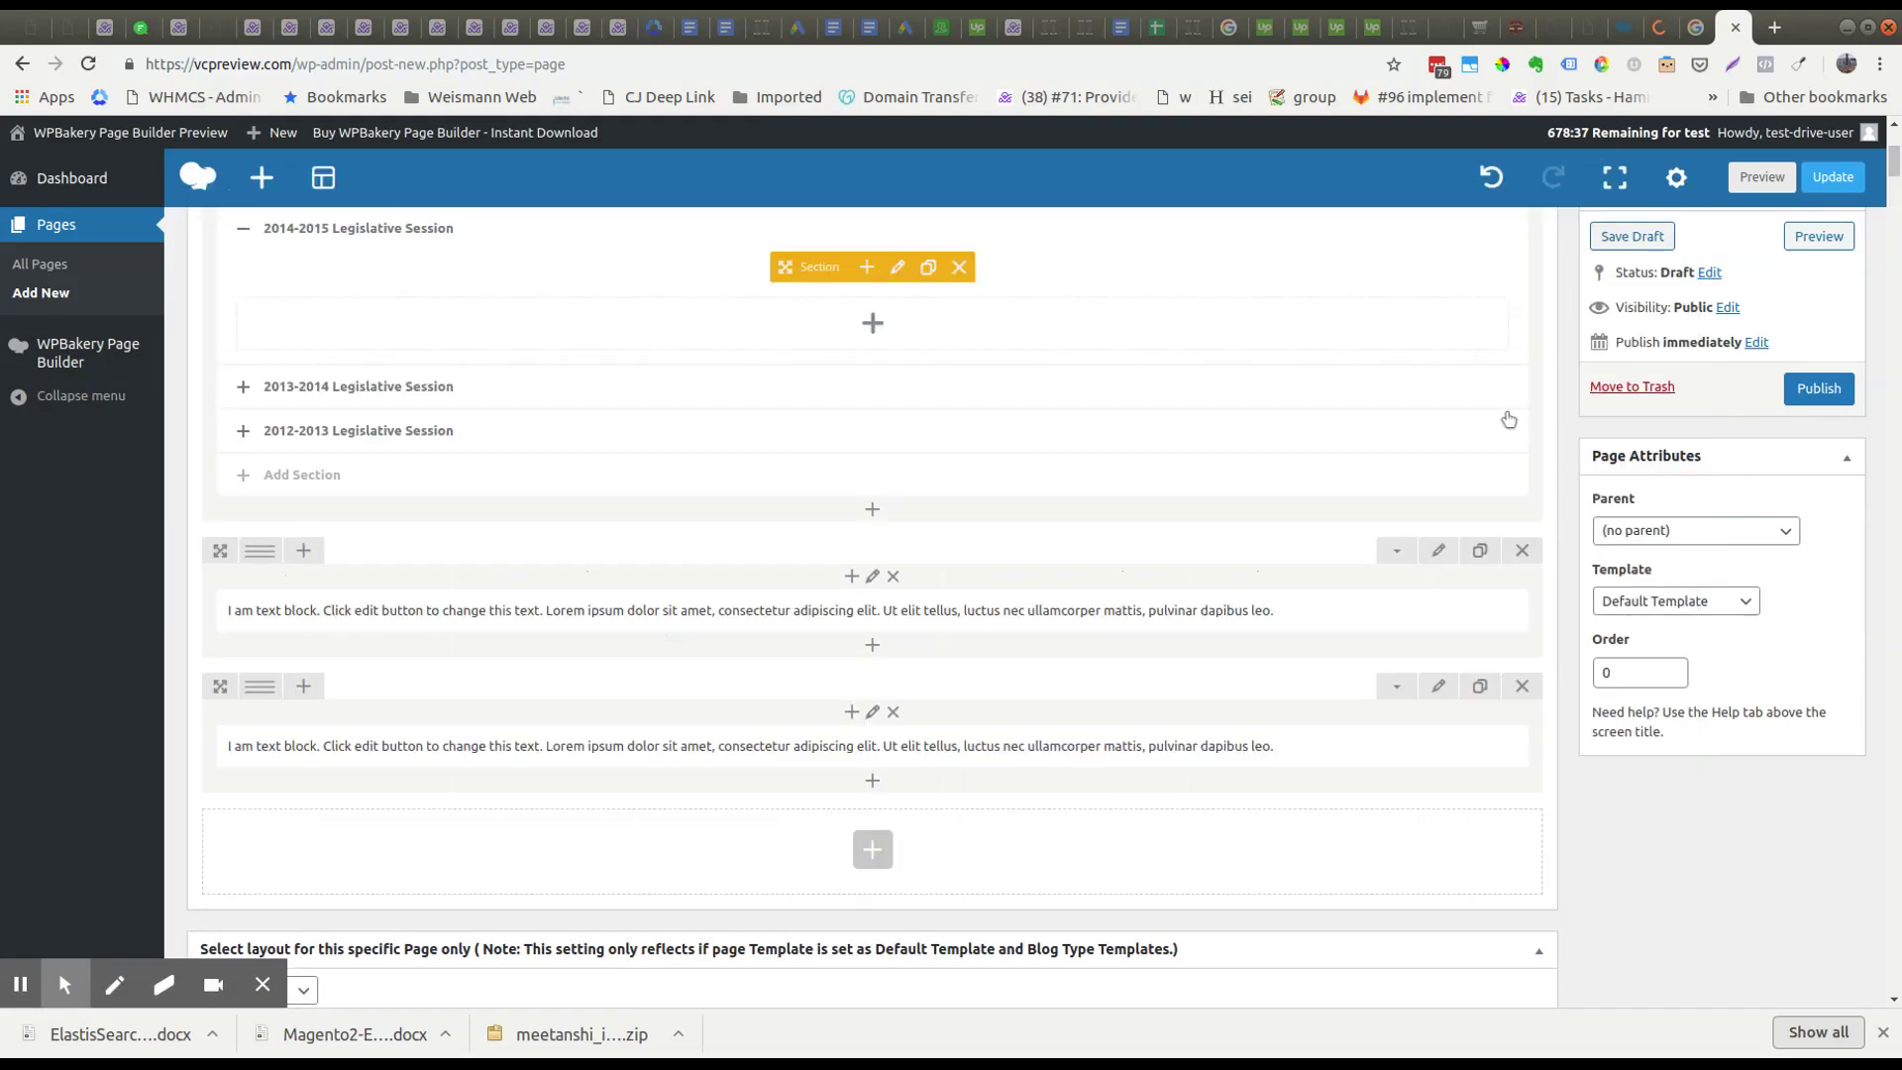
# Step: Scroll through the page to check both placeholder text block rows below the accordion
pyautogui.scroll(-3, 1414, 445)
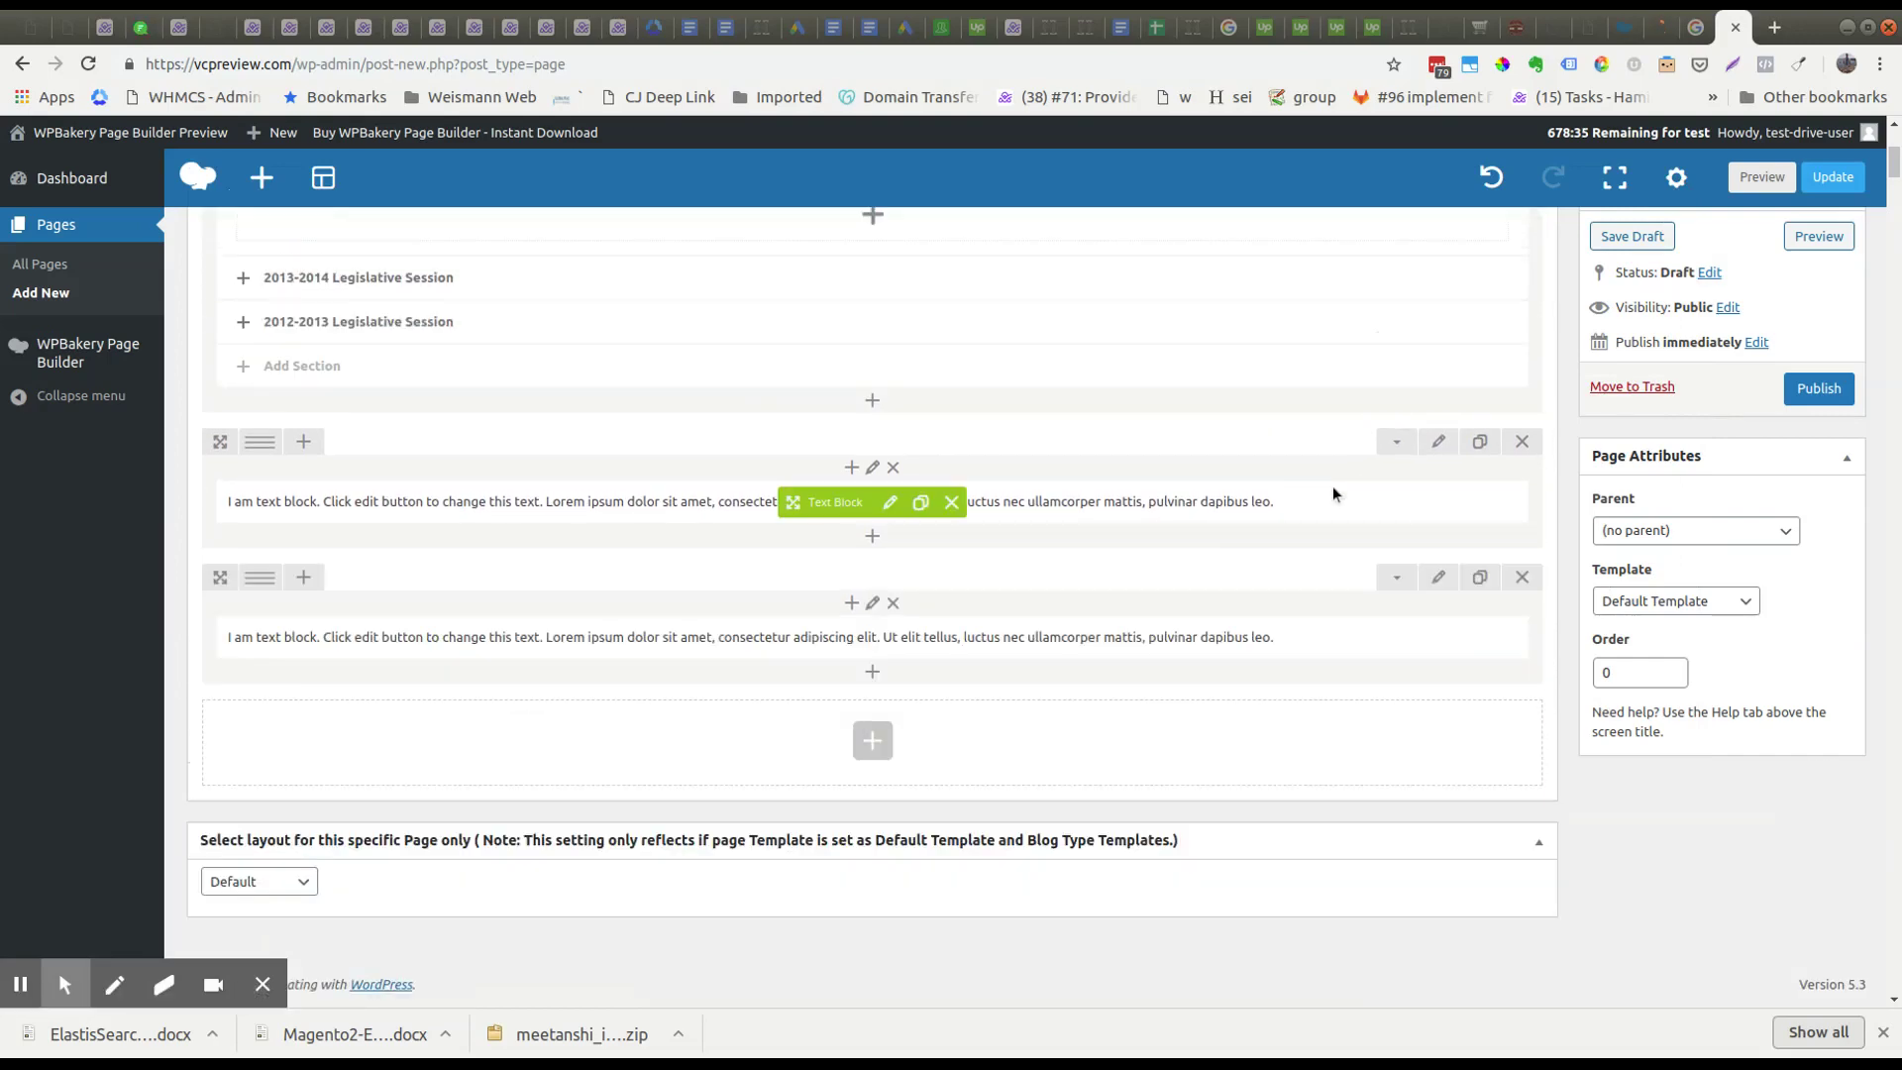
pyautogui.scroll(10, 1002, 418)
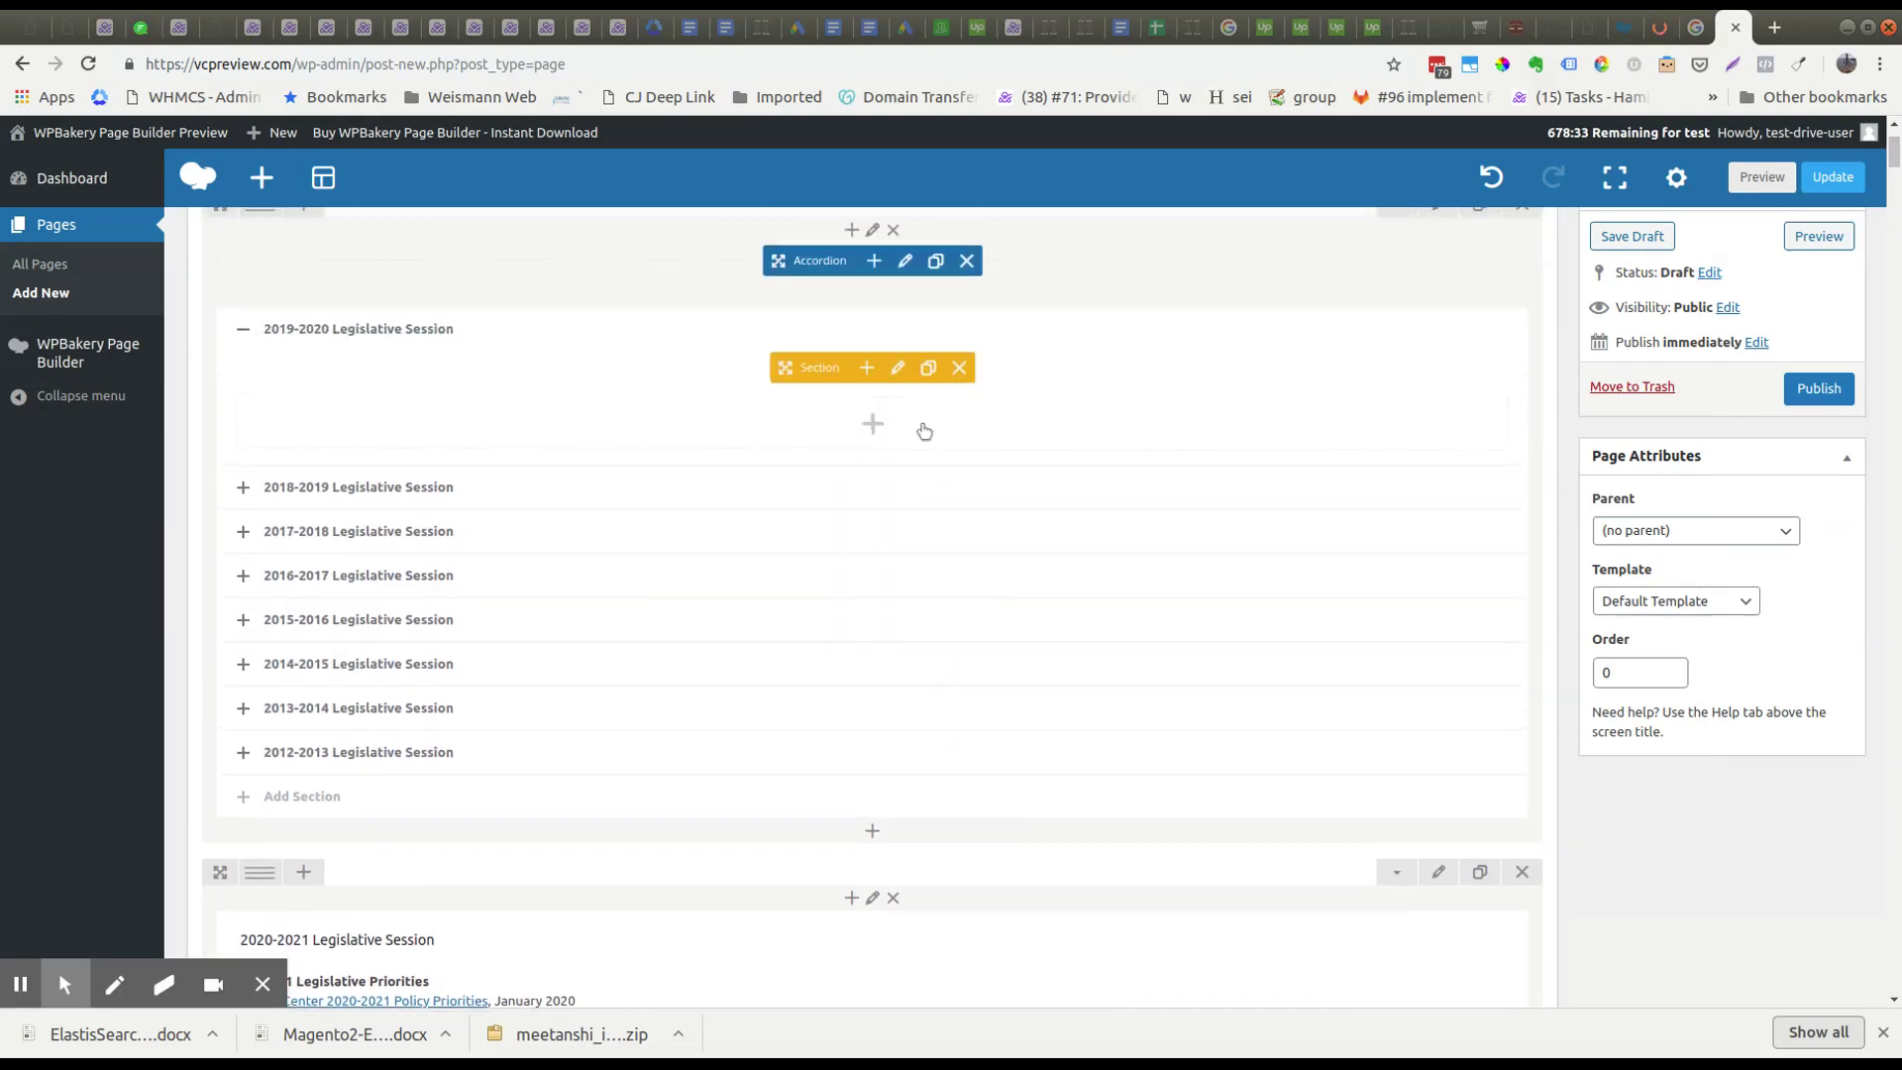
pyautogui.scroll(1, 881, 401)
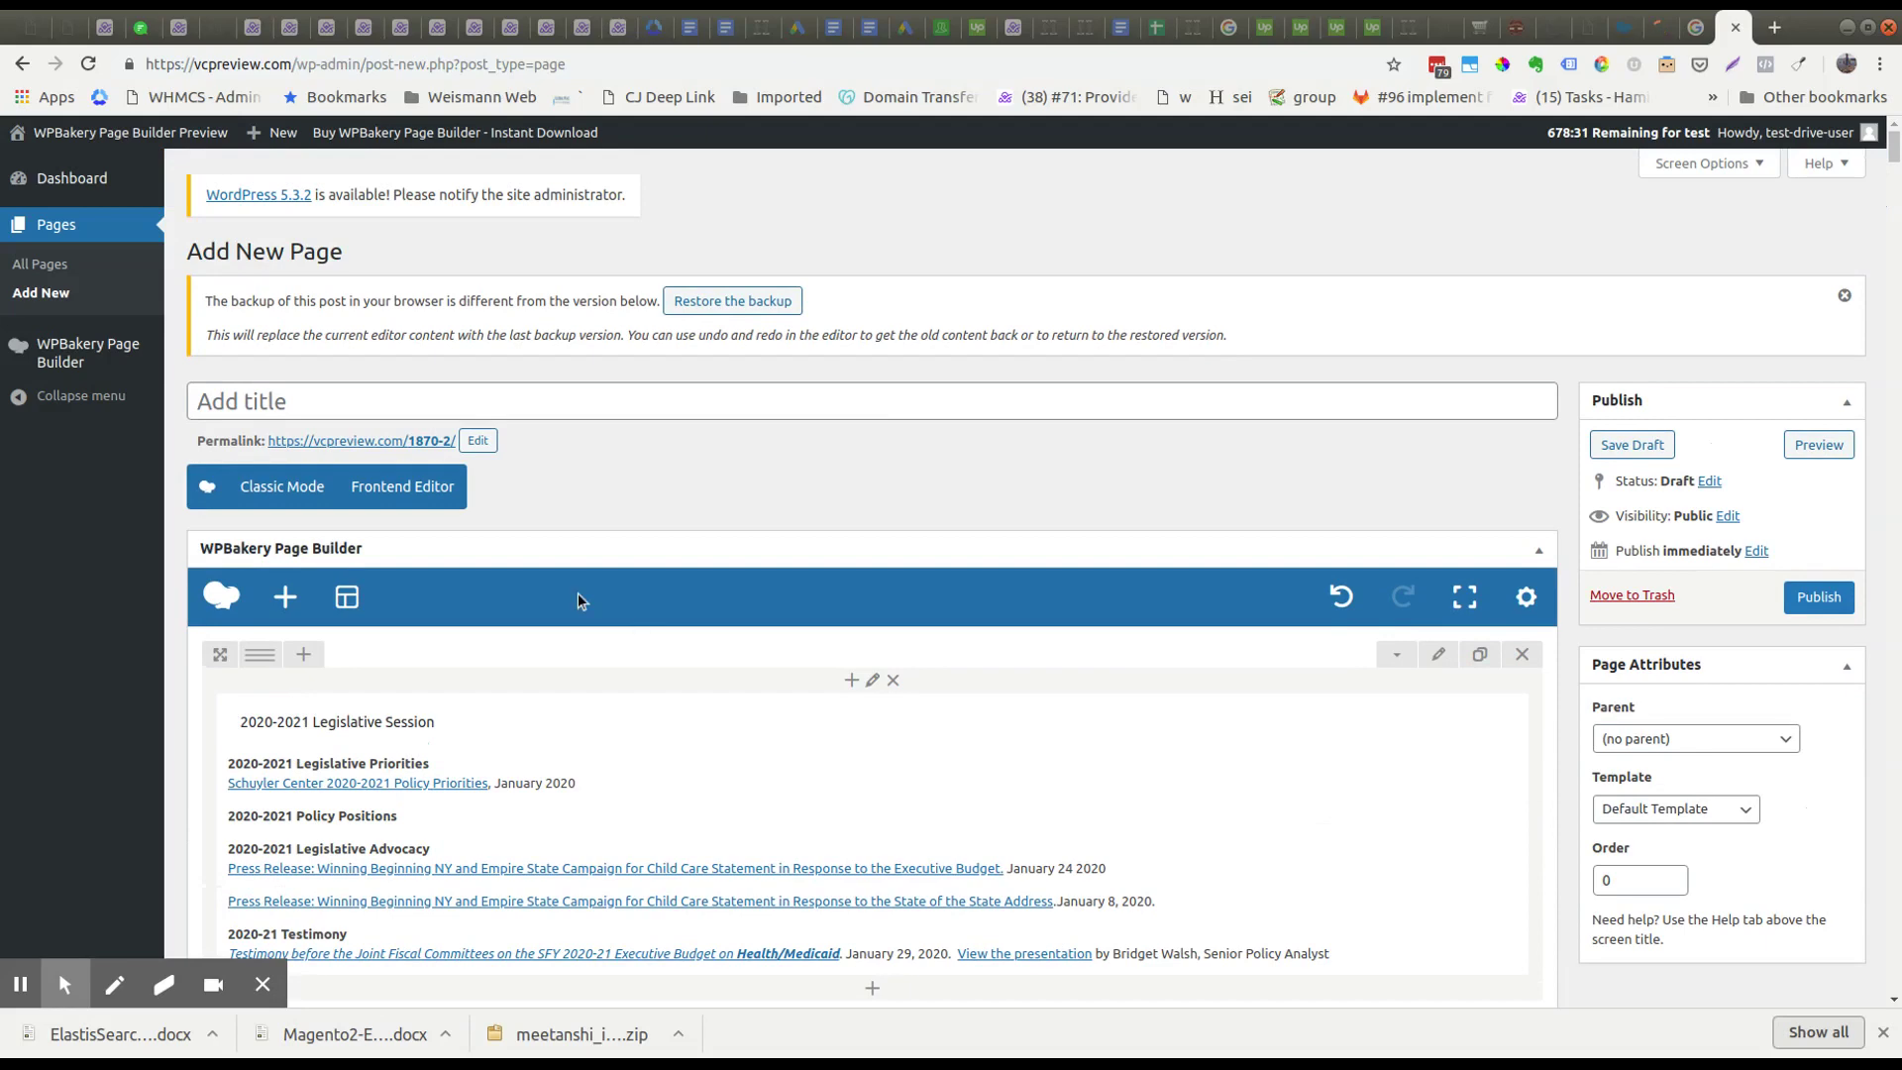
pyautogui.scroll(-5, 578, 592)
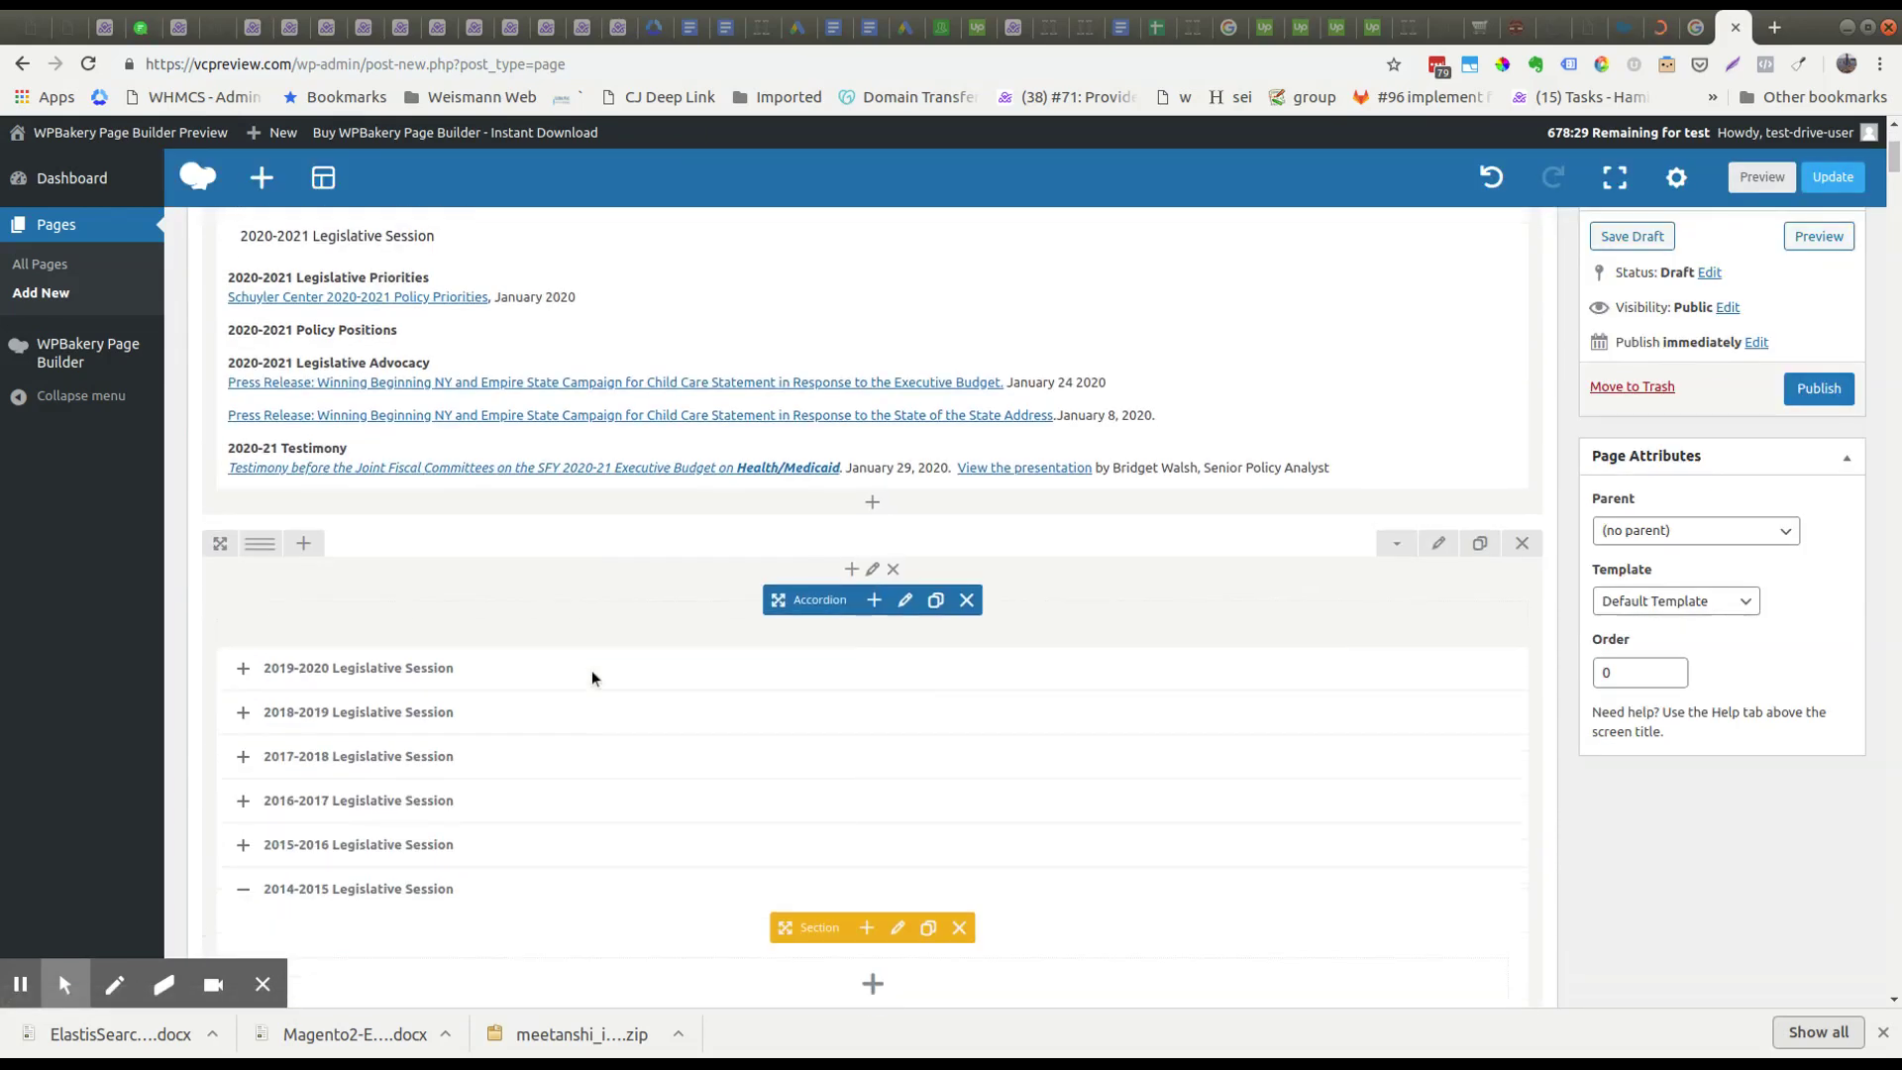
pyautogui.scroll(-7, 592, 678)
pyautogui.scroll(-3, 564, 637)
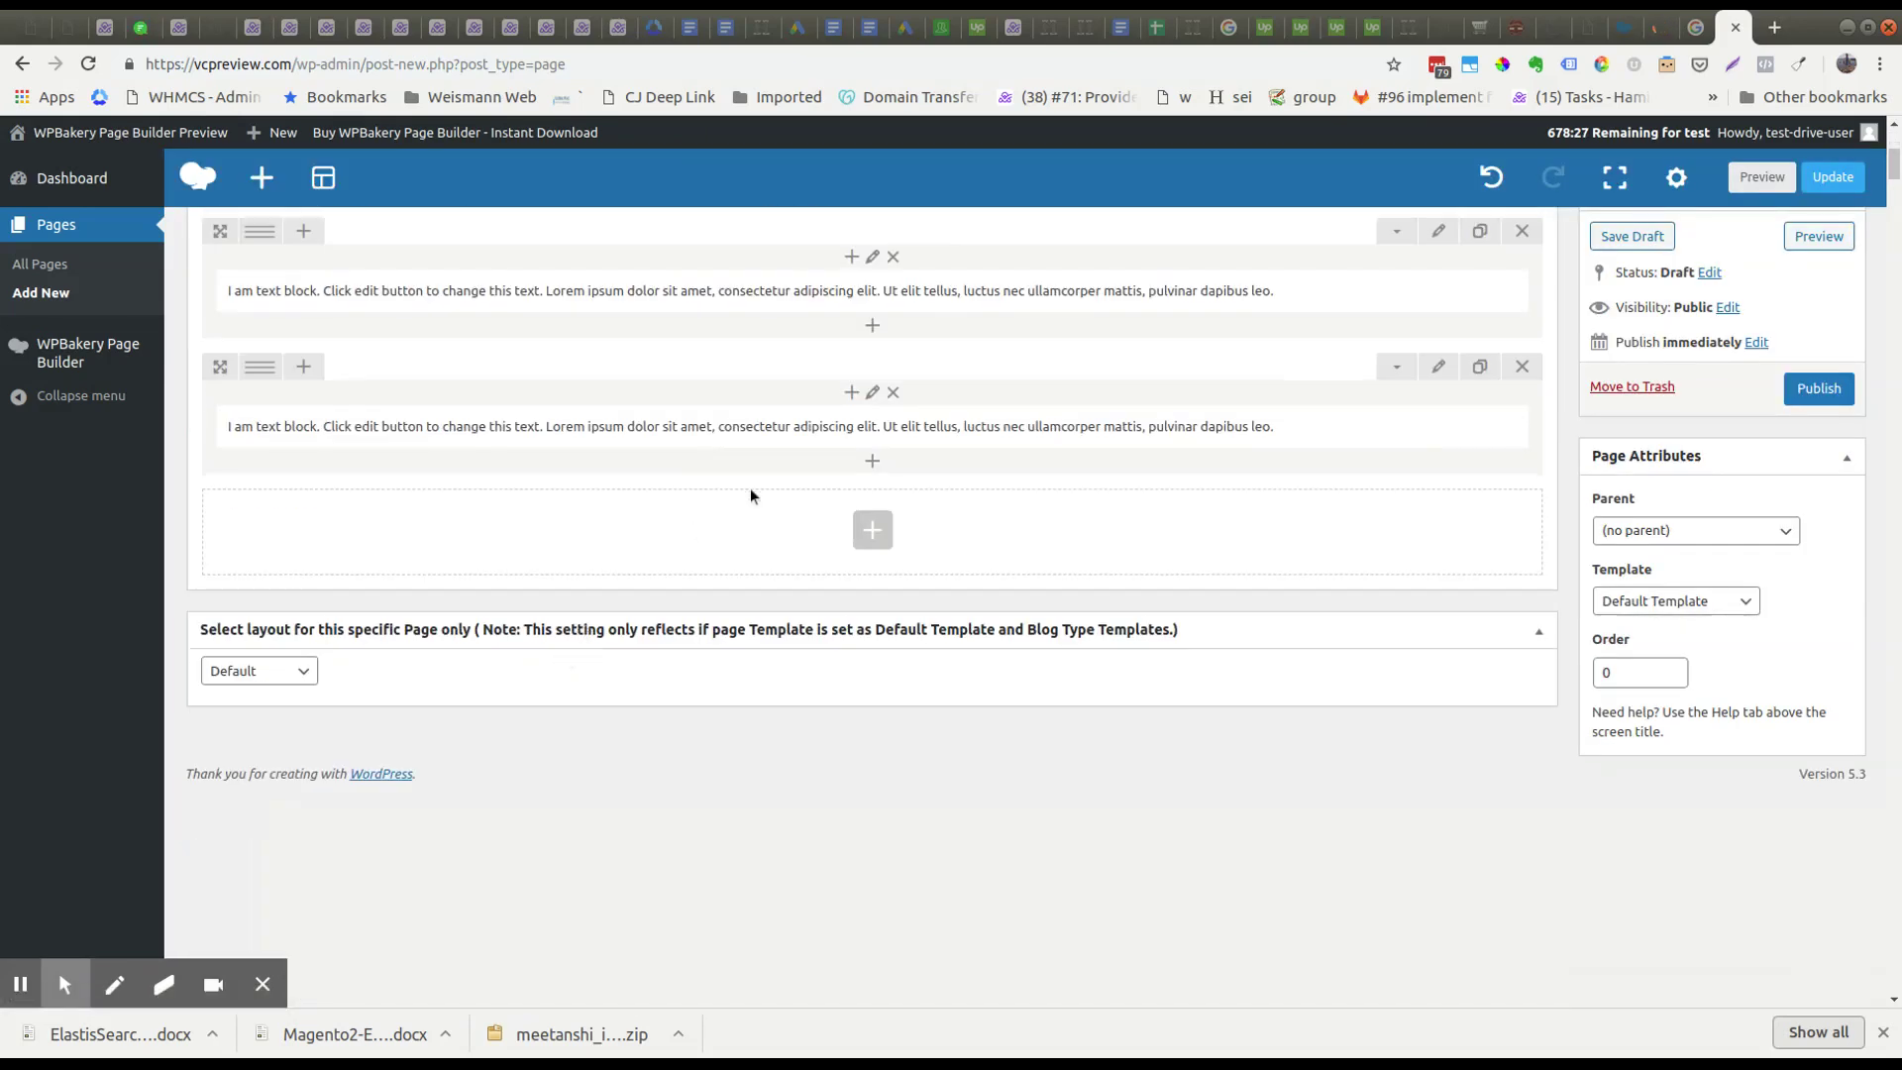
pyautogui.scroll(10, 935, 531)
# Step: Scroll back up toward the top of the page editor
pyautogui.scroll(4, 956, 337)
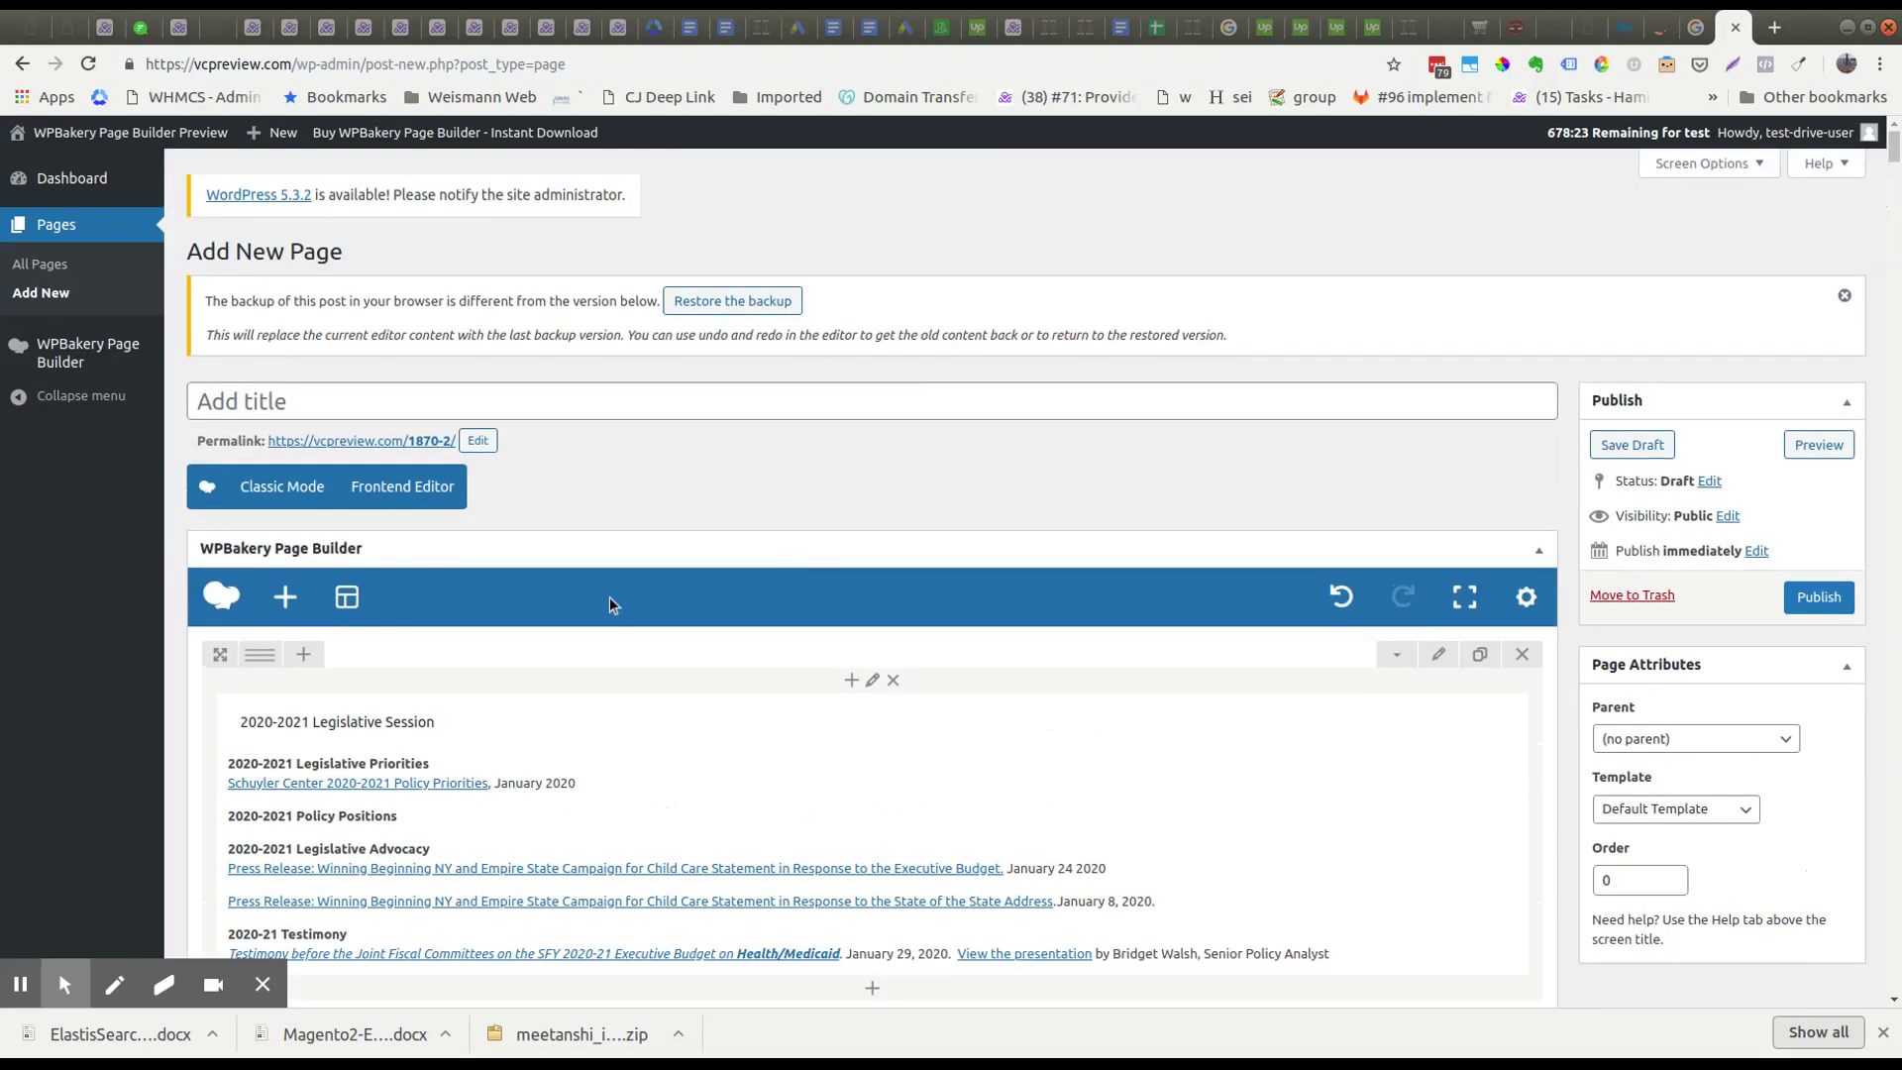